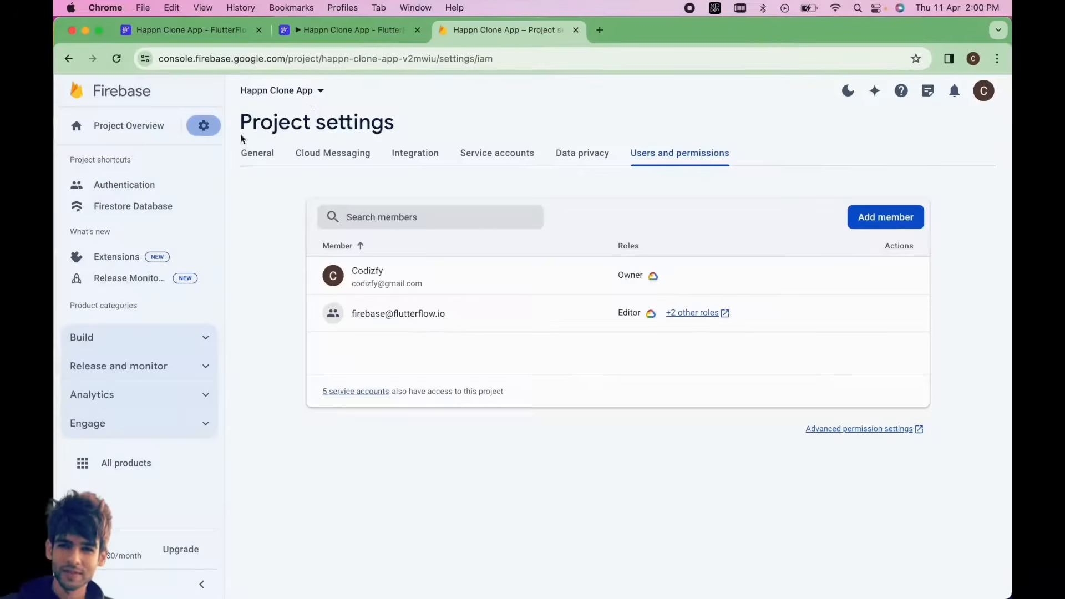
- Review the authorised domains in the Firebase project's Authentication settings
click(157, 189)
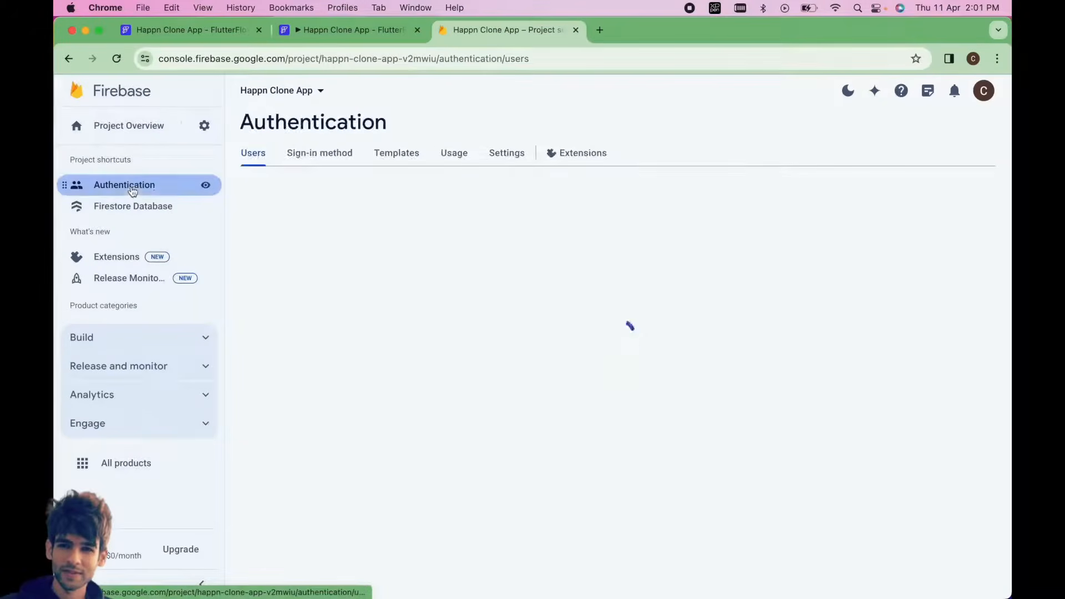
click(507, 154)
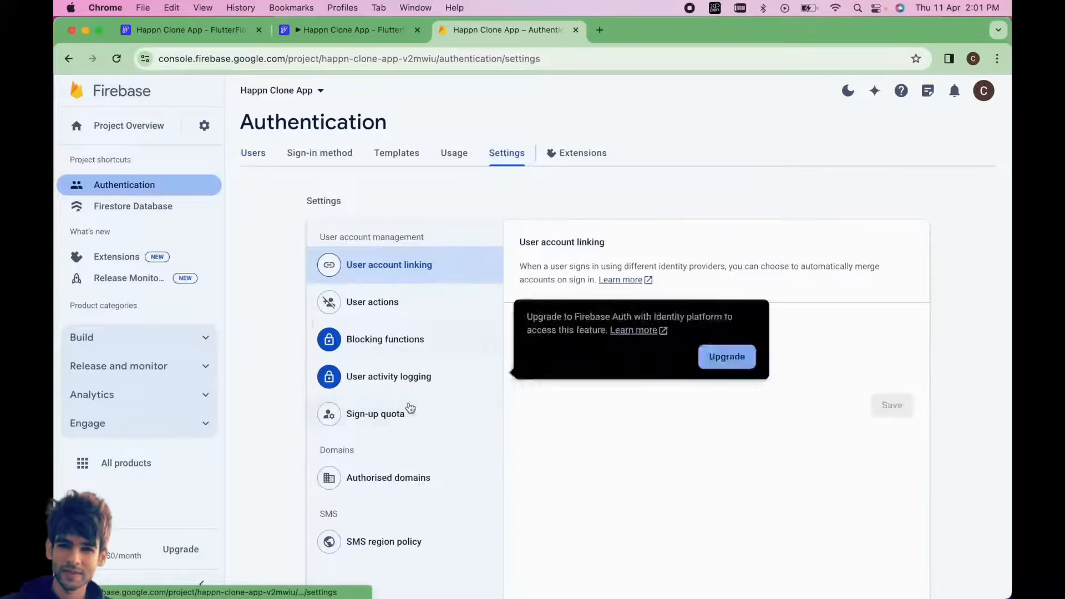
click(393, 479)
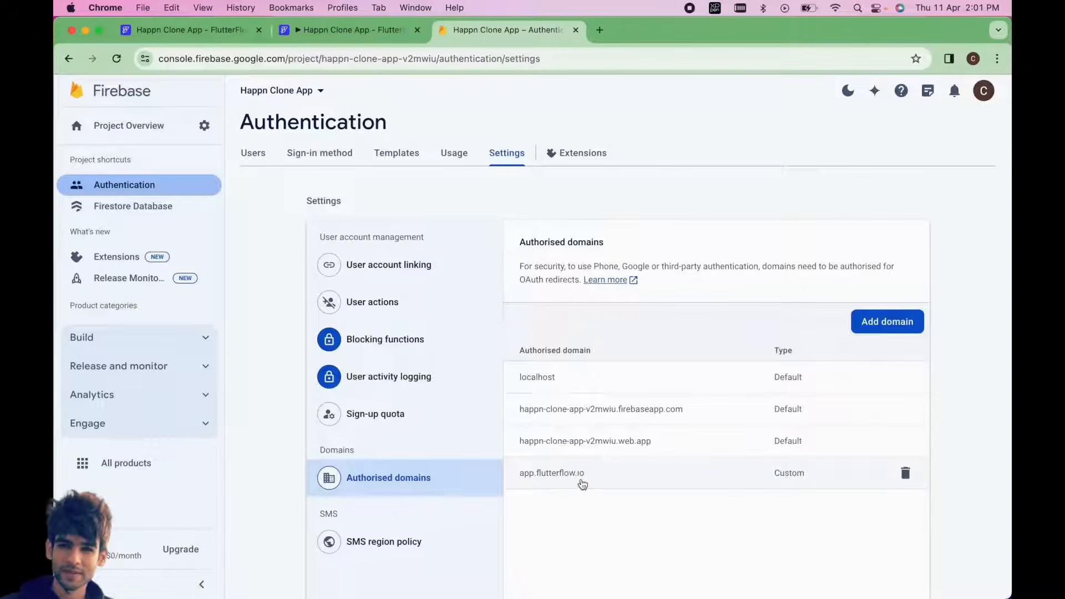
- Check the members and roles under Users and permissions in the Firebase project settings
click(204, 125)
click(239, 133)
click(680, 157)
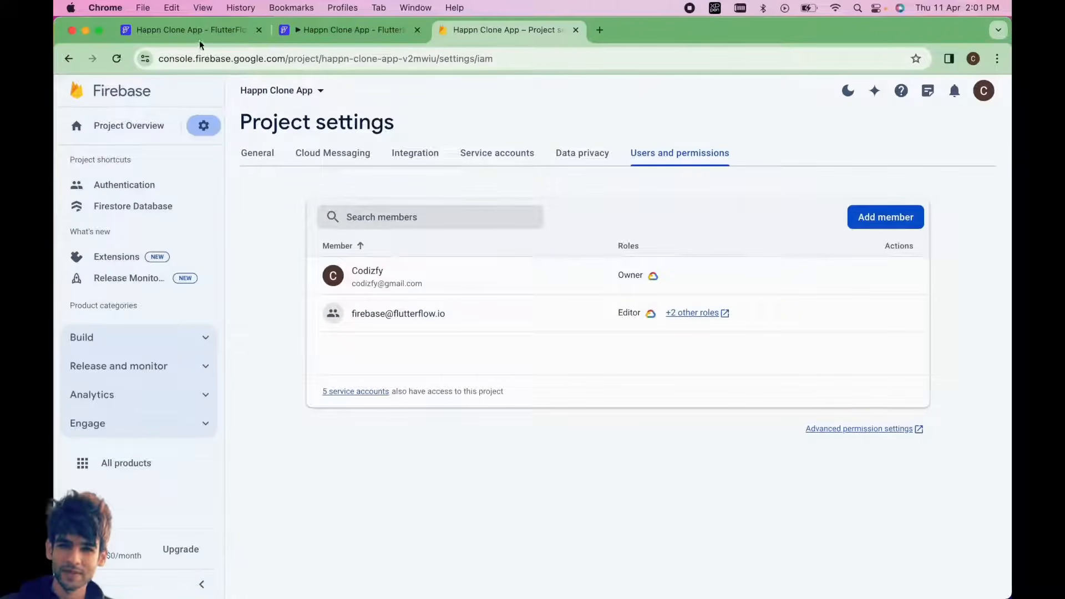
- Look at the Happn Clone App test run, then show the run and publish options in its FlutterFlow project
click(301, 30)
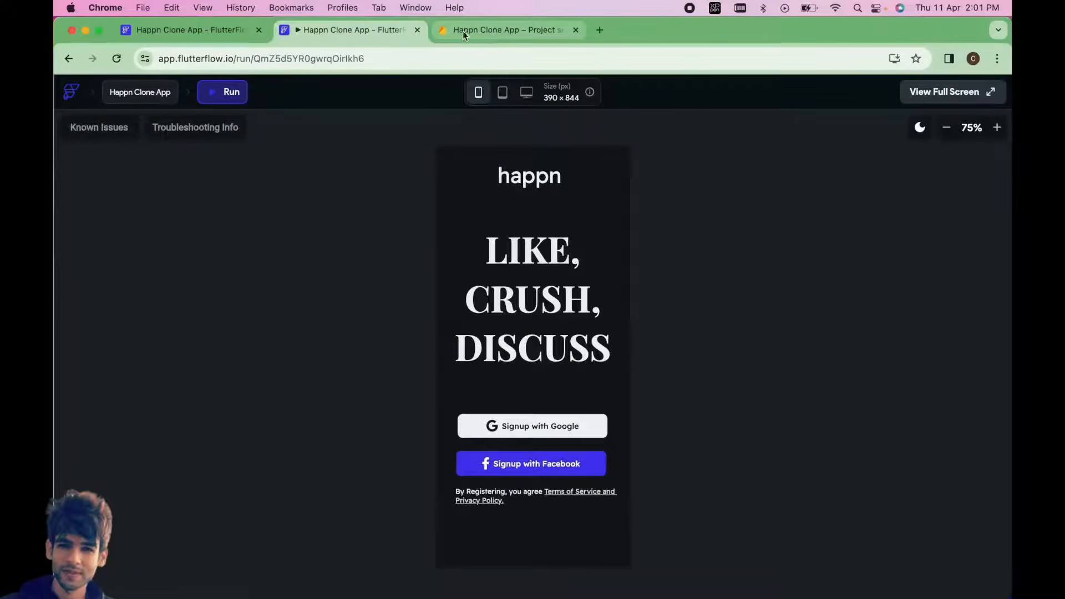
click(209, 32)
click(996, 93)
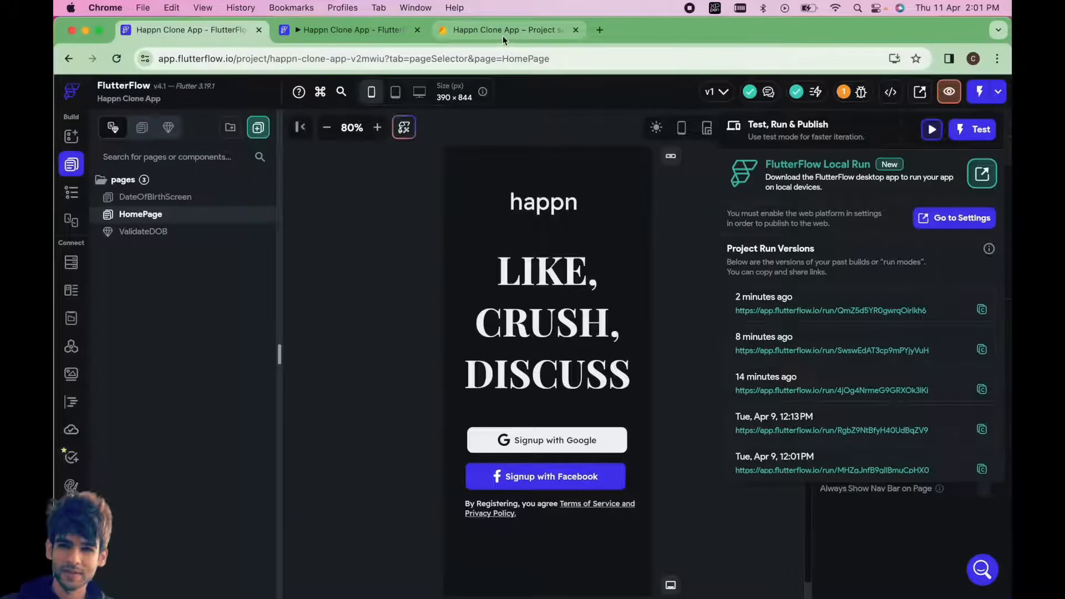
- Return to the Firebase general project settings and examine the SHA certificate fingerprints of the Happn Clone App Android app
click(481, 31)
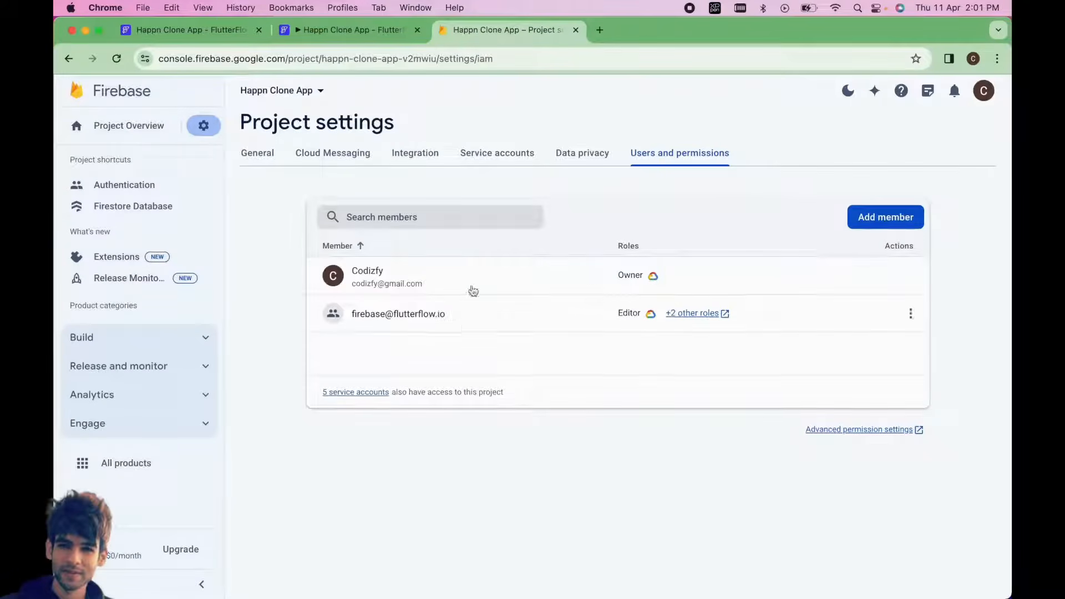
click(204, 126)
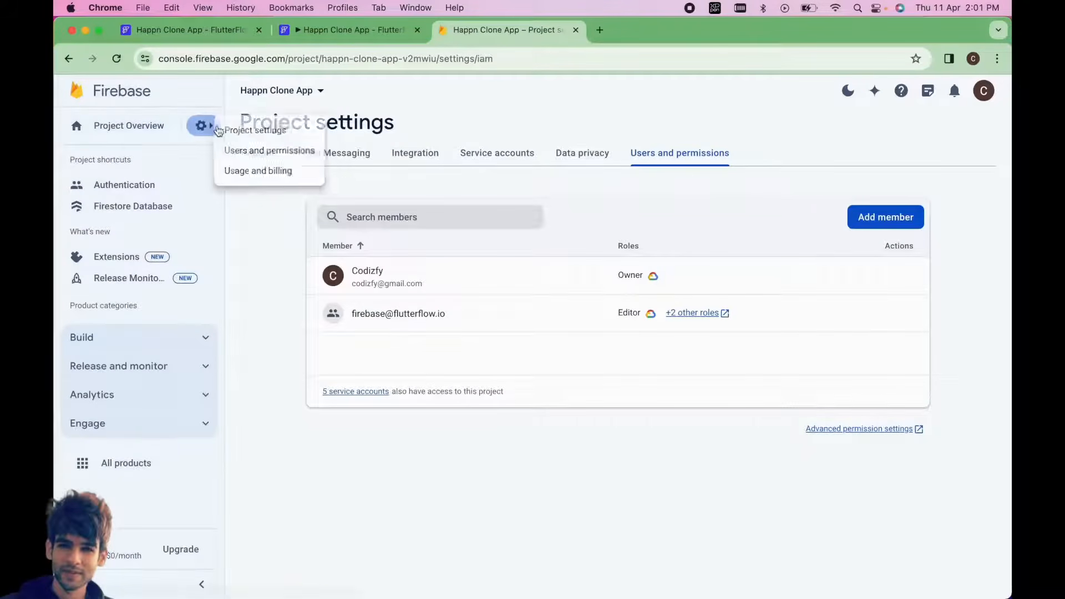
click(237, 133)
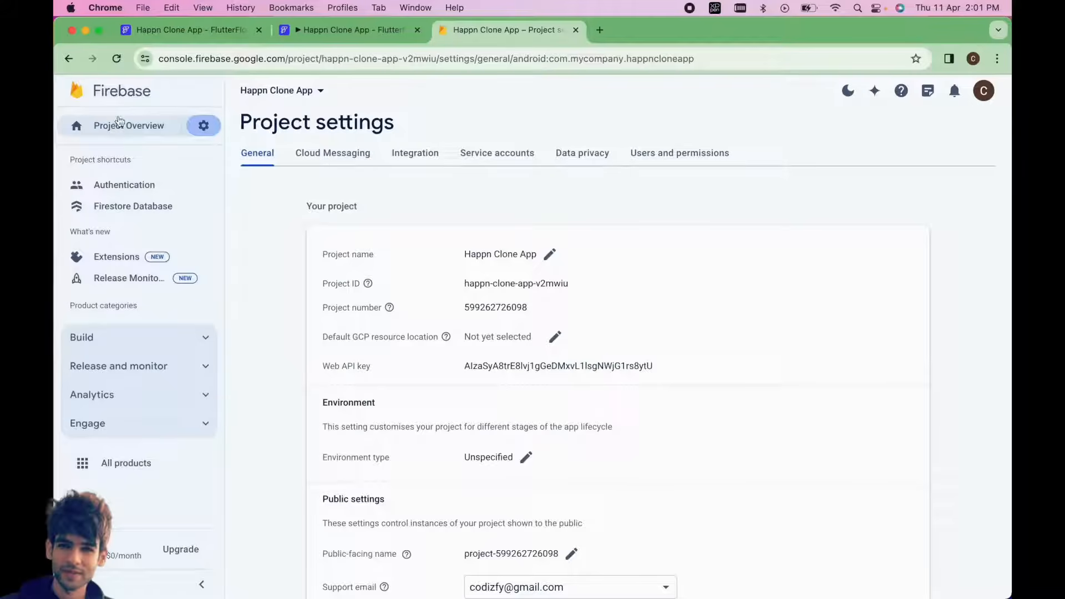
click(204, 126)
click(237, 133)
scroll(505, 434, down, 3)
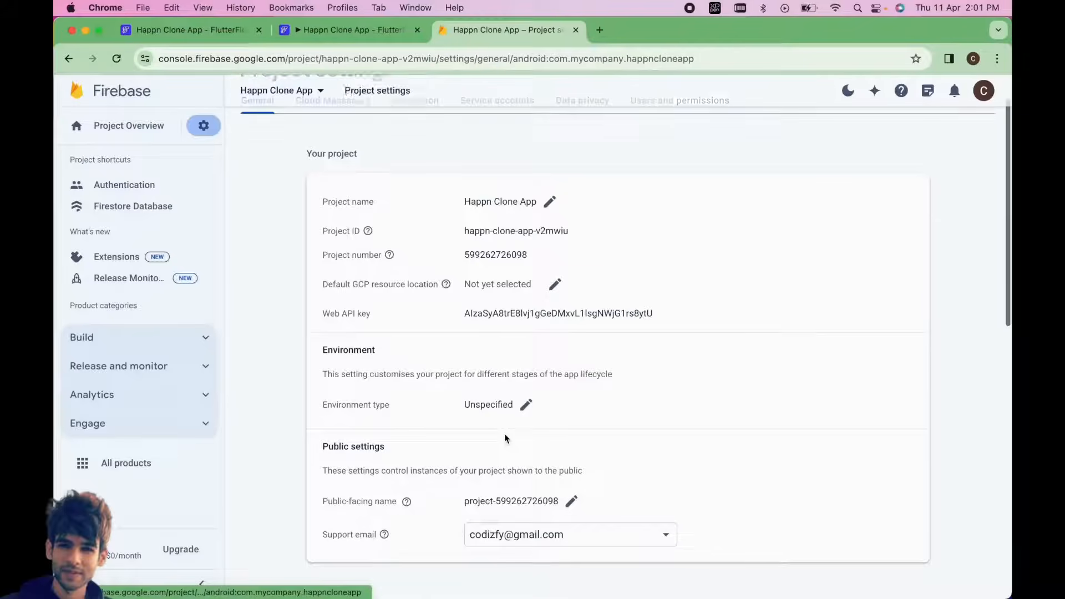
scroll(504, 434, down, 8)
drag(320, 160, 380, 167)
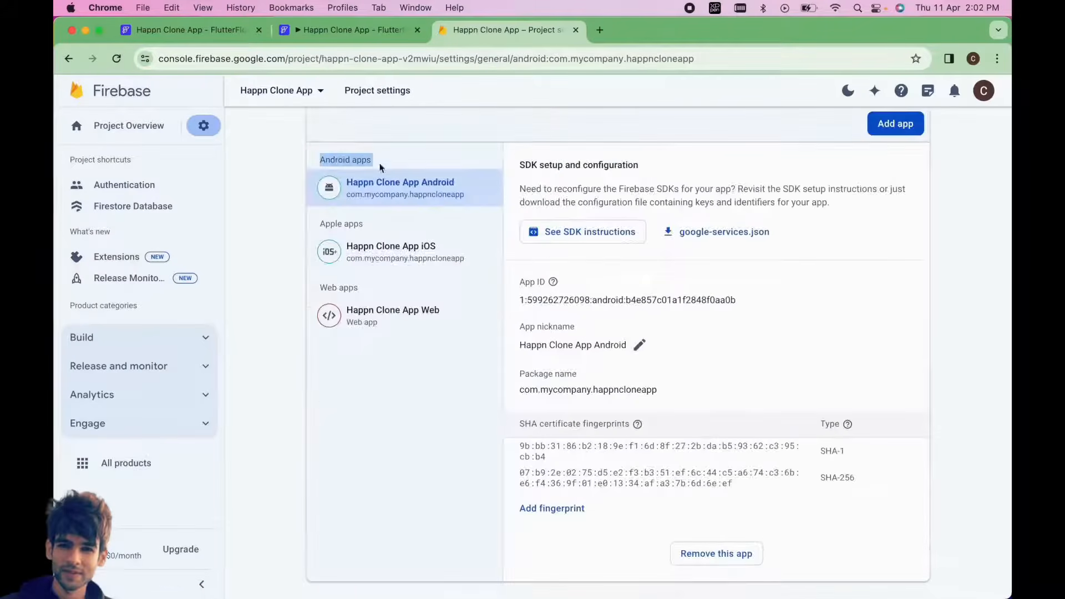
click(442, 203)
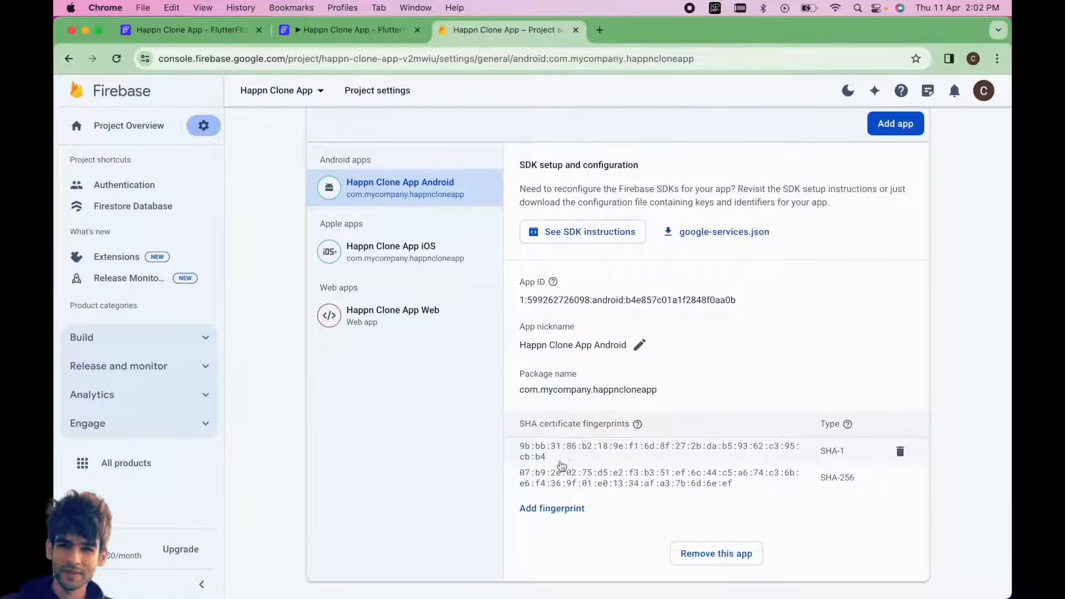
- Search Google in a new tab for "google play services authenticating your client" and open the Authenticating Your Client guide
key(super+t)
click(491, 56)
text(google play services)
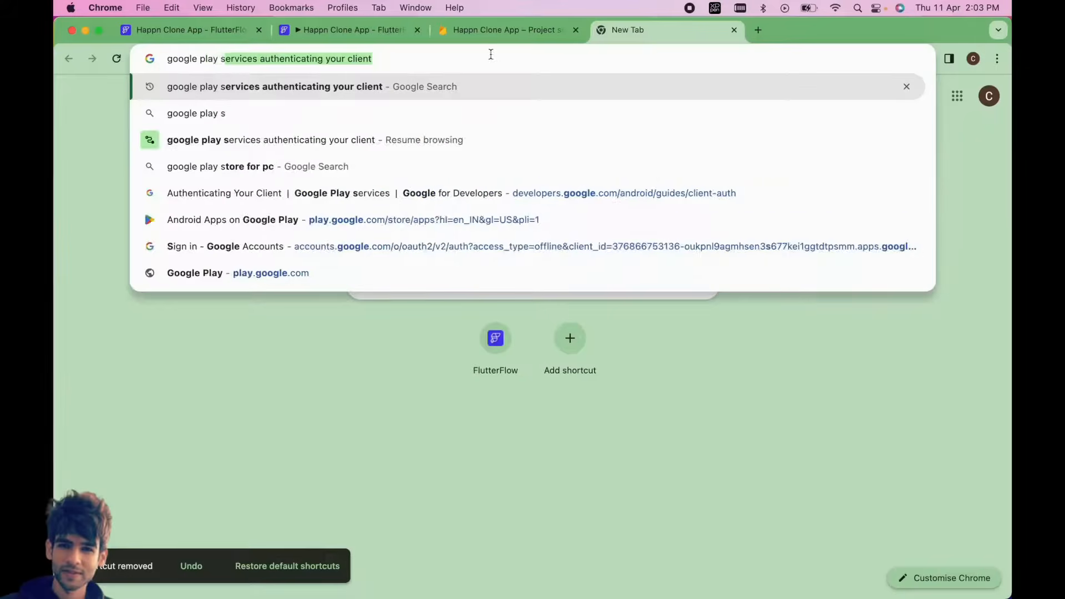
click(340, 86)
triple_click(228, 107)
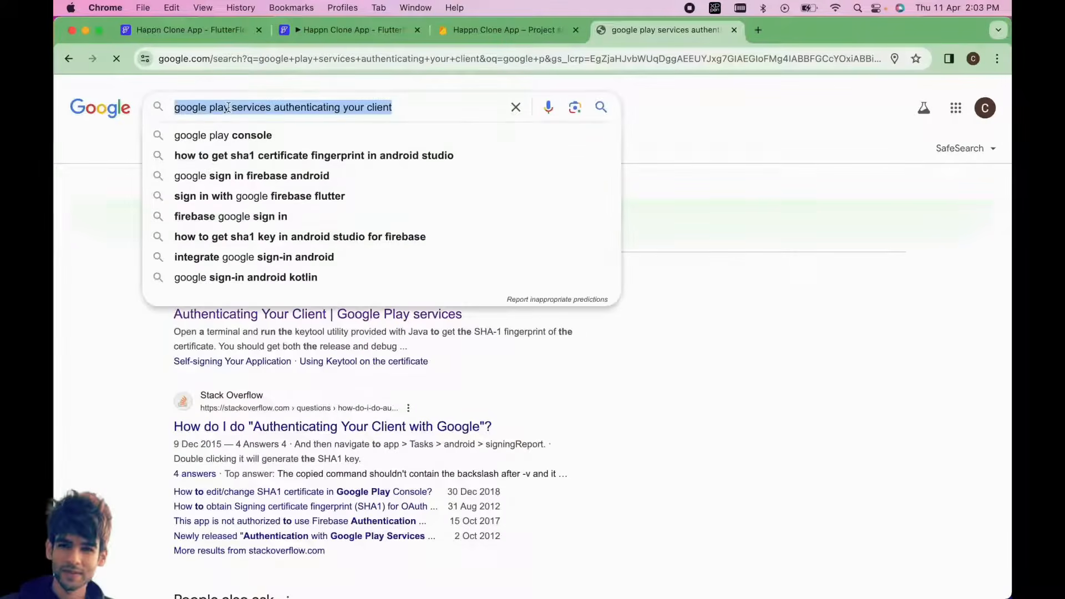
drag(175, 107, 400, 108)
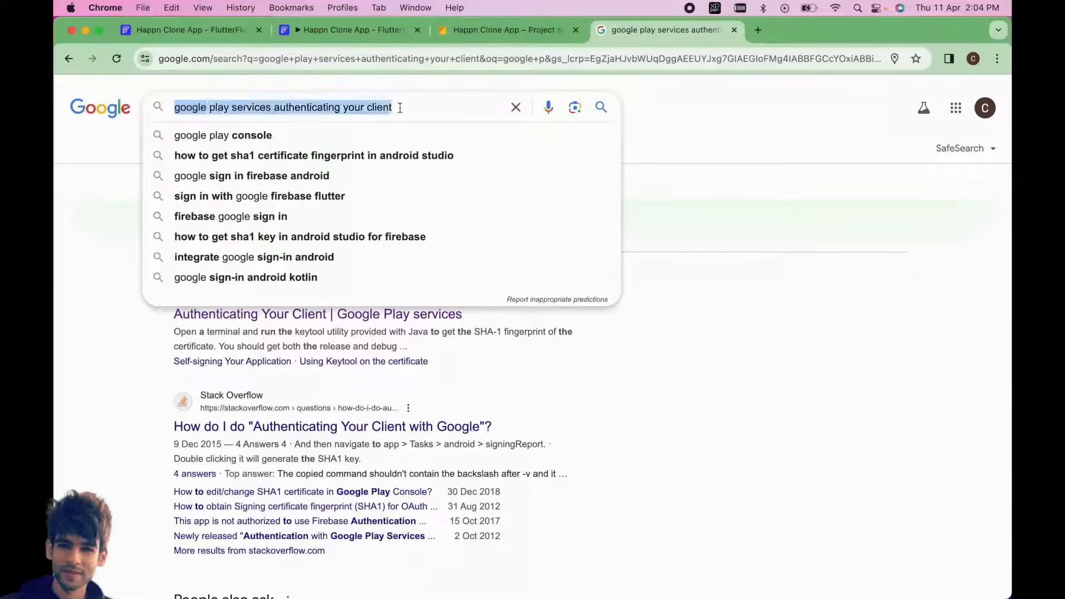
click(117, 354)
click(206, 316)
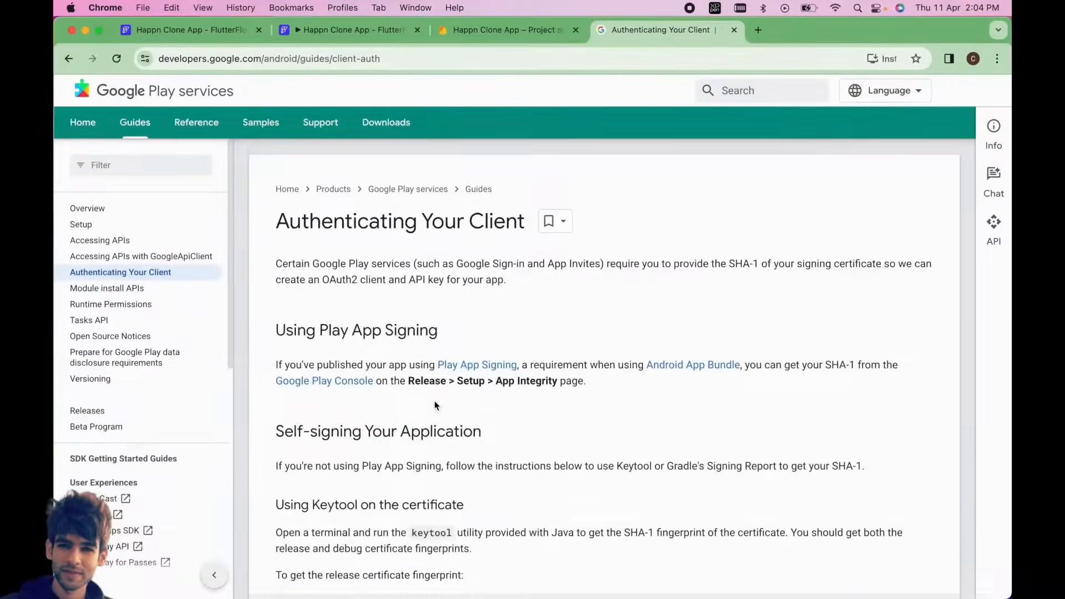
- Find the debug certificate fingerprint section of the guide and compare the keytool commands for Mac/Linux and Windows
scroll(434, 401, down, 4)
scroll(434, 400, down, 8)
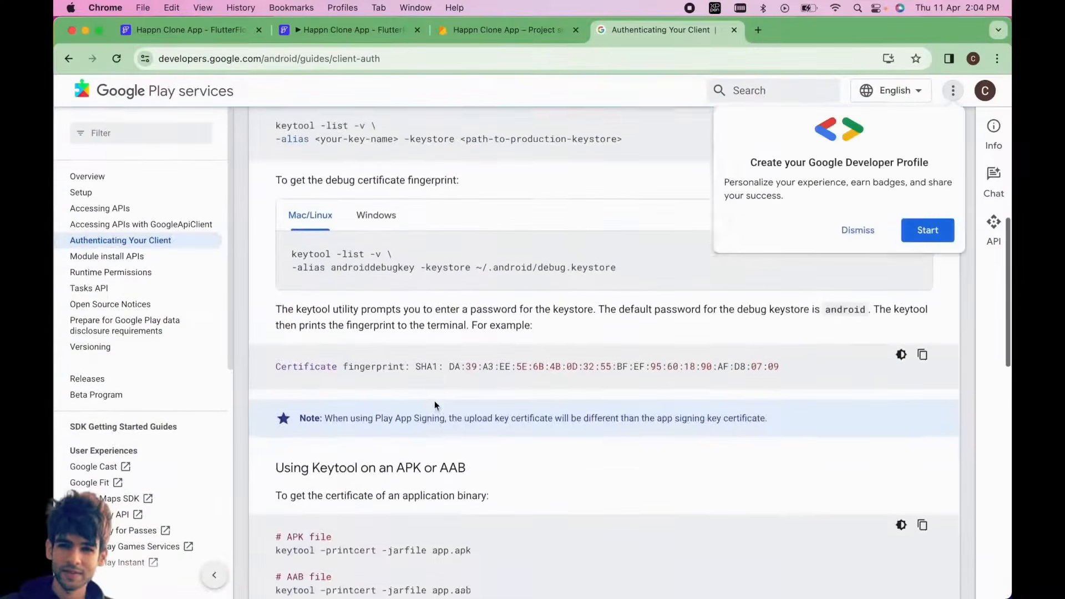
click(857, 231)
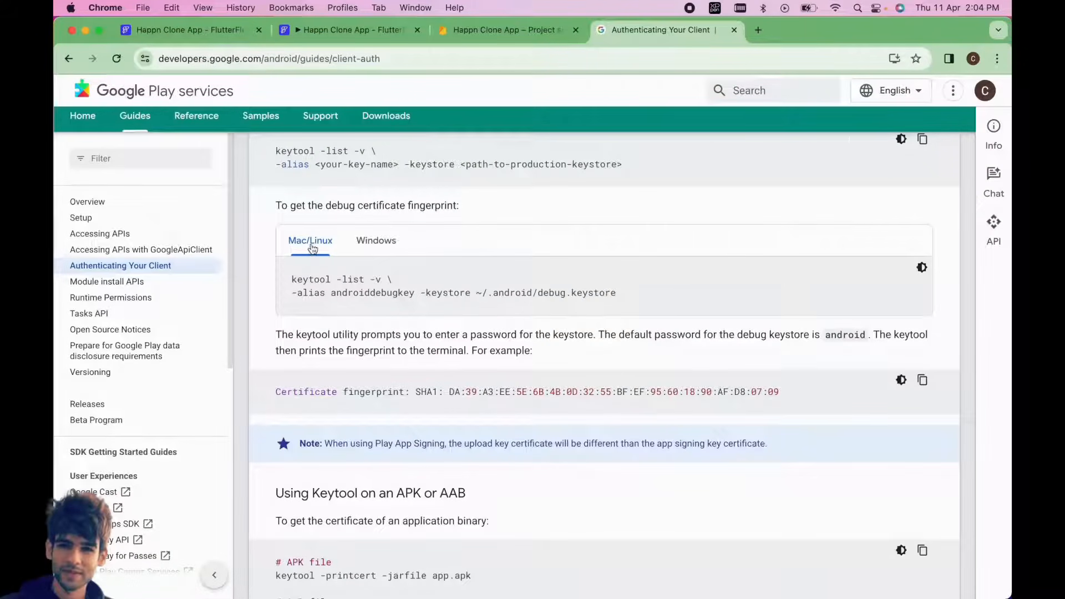
drag(291, 279, 642, 298)
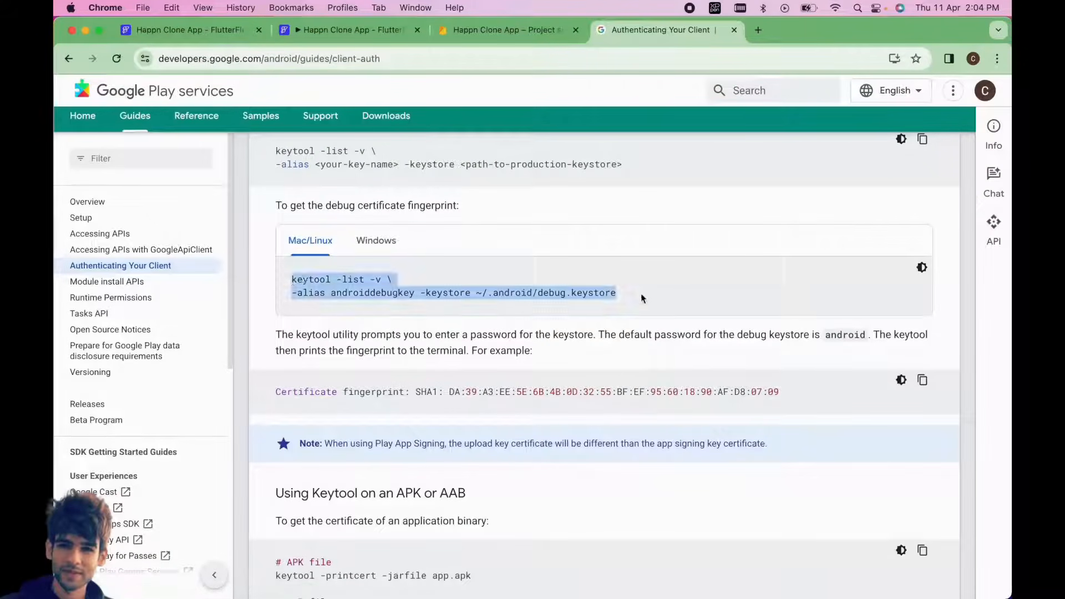
click(369, 239)
double_click(308, 281)
drag(308, 281, 694, 298)
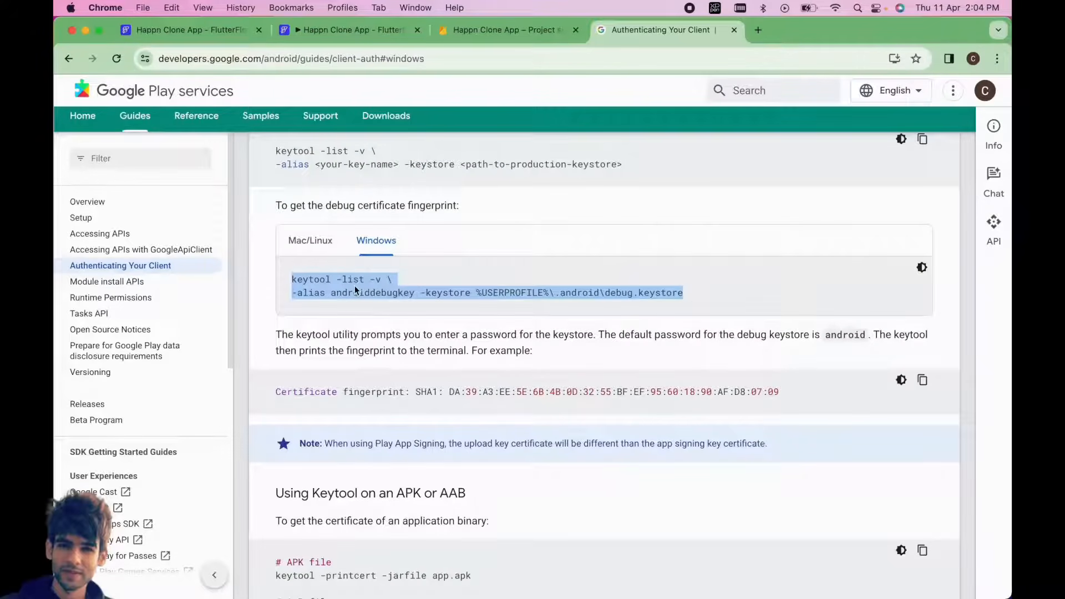
- Copy the Mac/Linux keytool command for the debug certificate fingerprint
click(317, 249)
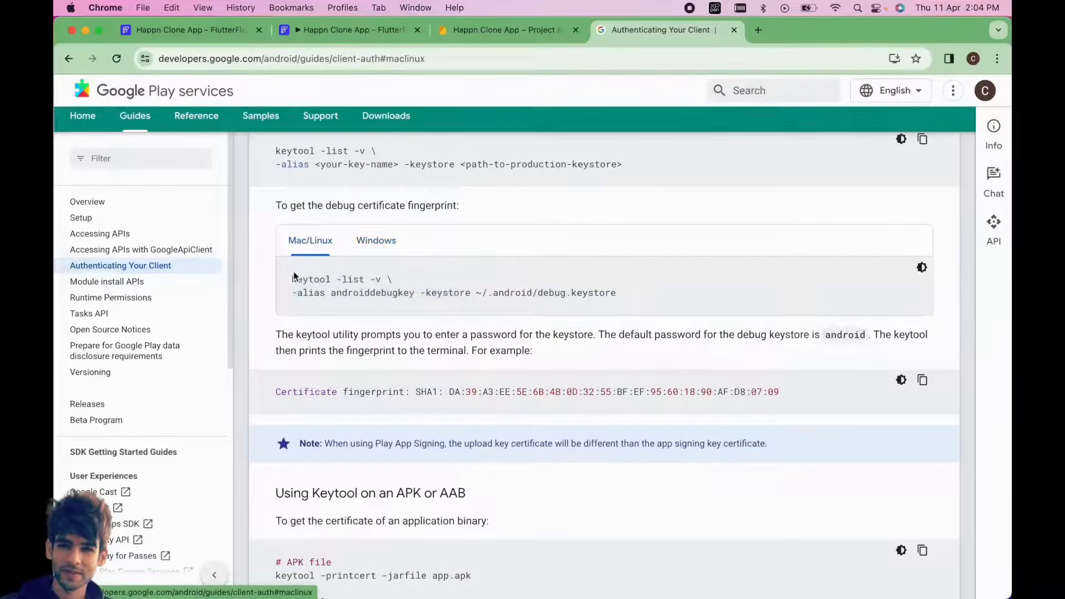
drag(290, 280, 642, 314)
key(super+c)
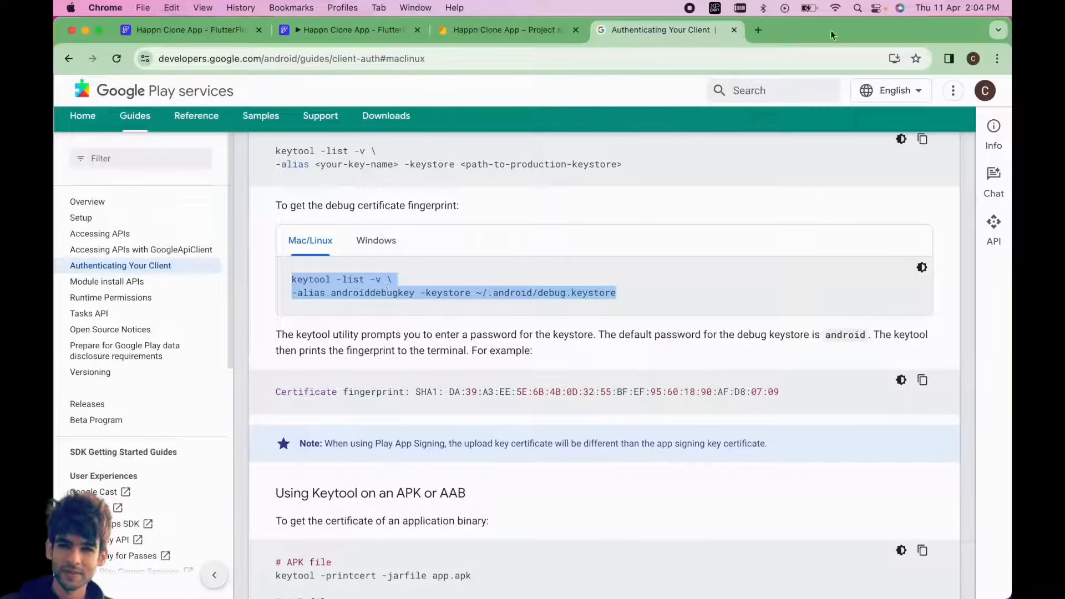
- Switch to Terminal and run the copied keytool command that lists androiddebugkey from ~/.android/debug.keystore
click(858, 9)
text(Termin)
key(Return)
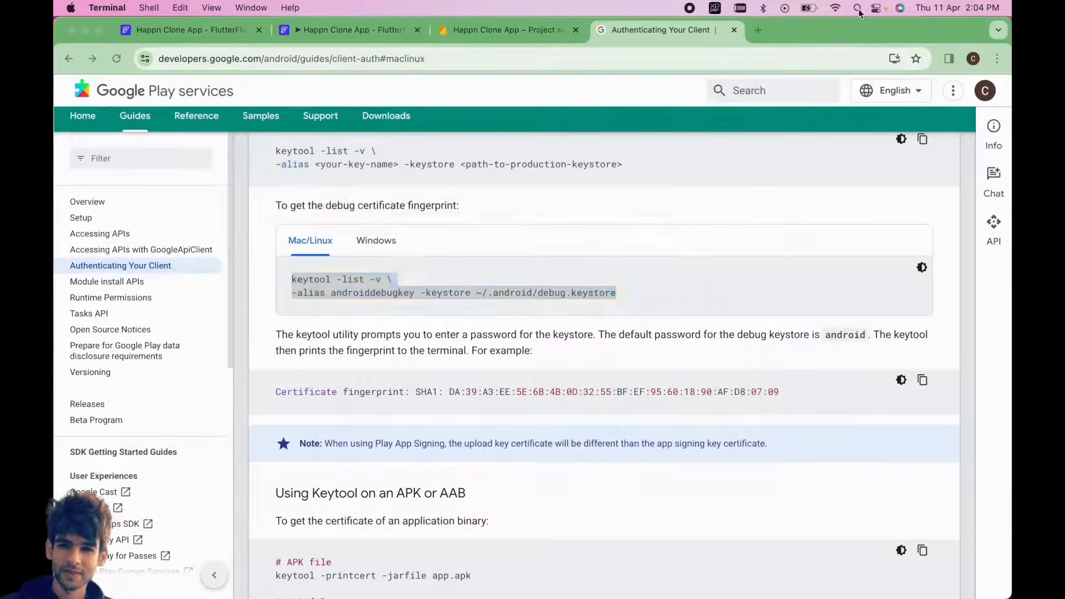
key(super+v)
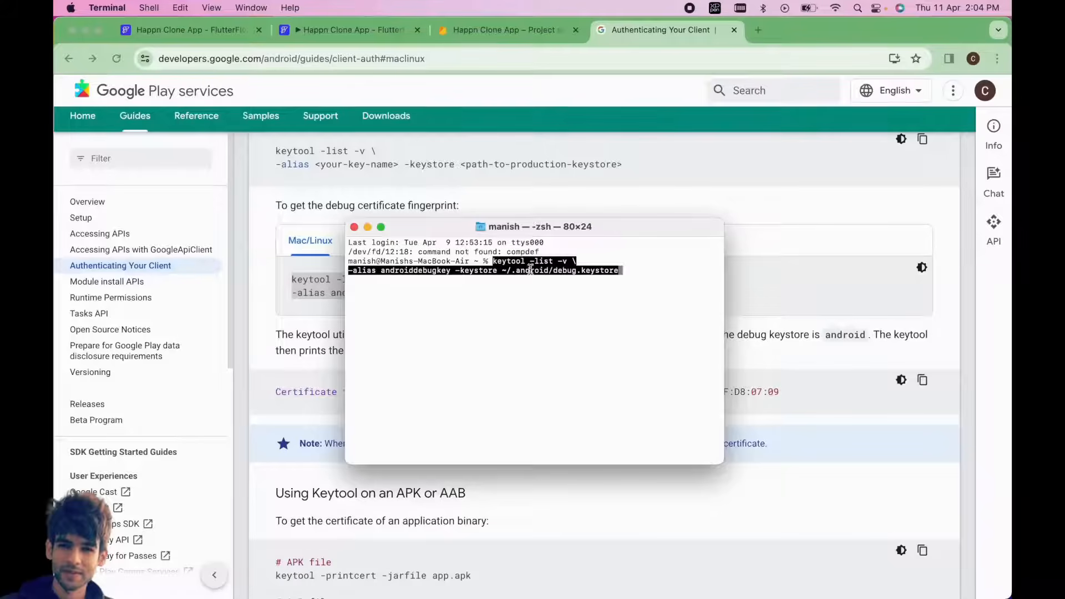
click(301, 284)
key(super+Tab)
key(Return)
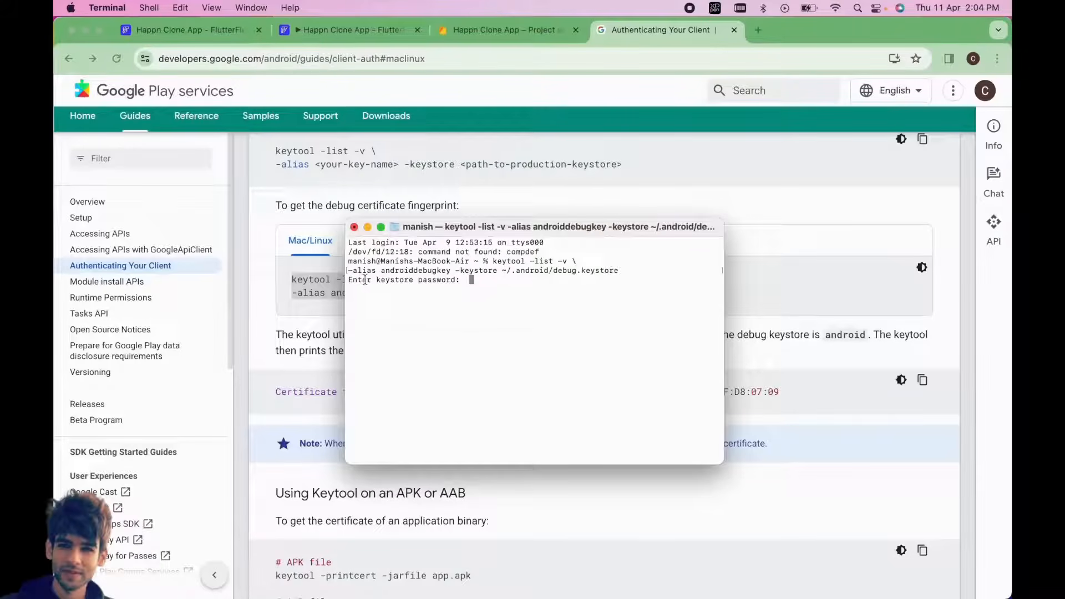
- Enter the keystore password at the keytool prompt to print the certificate details
drag(459, 280, 346, 280)
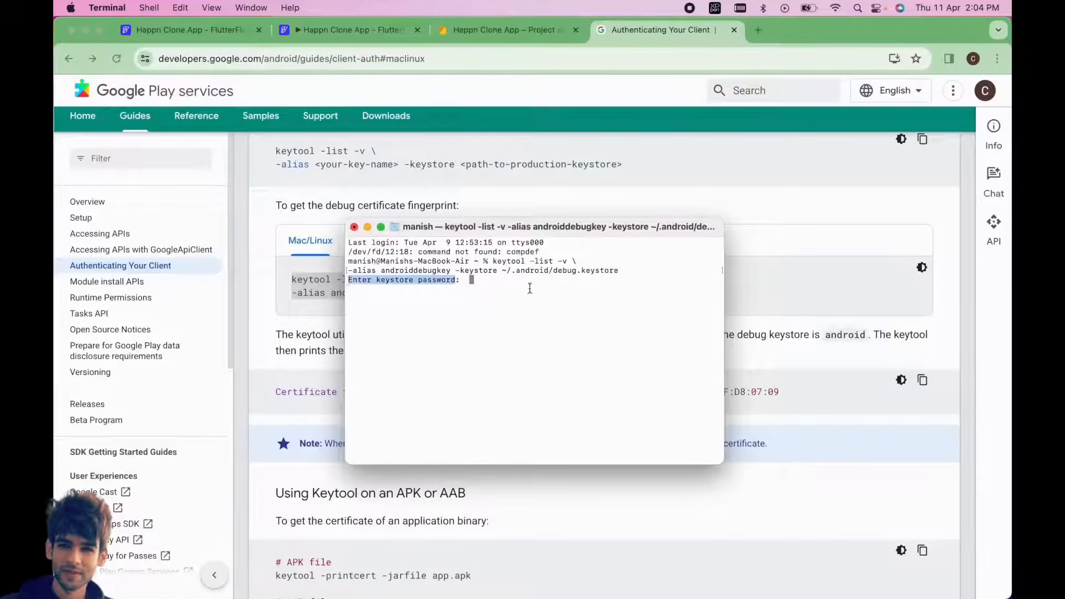
click(482, 281)
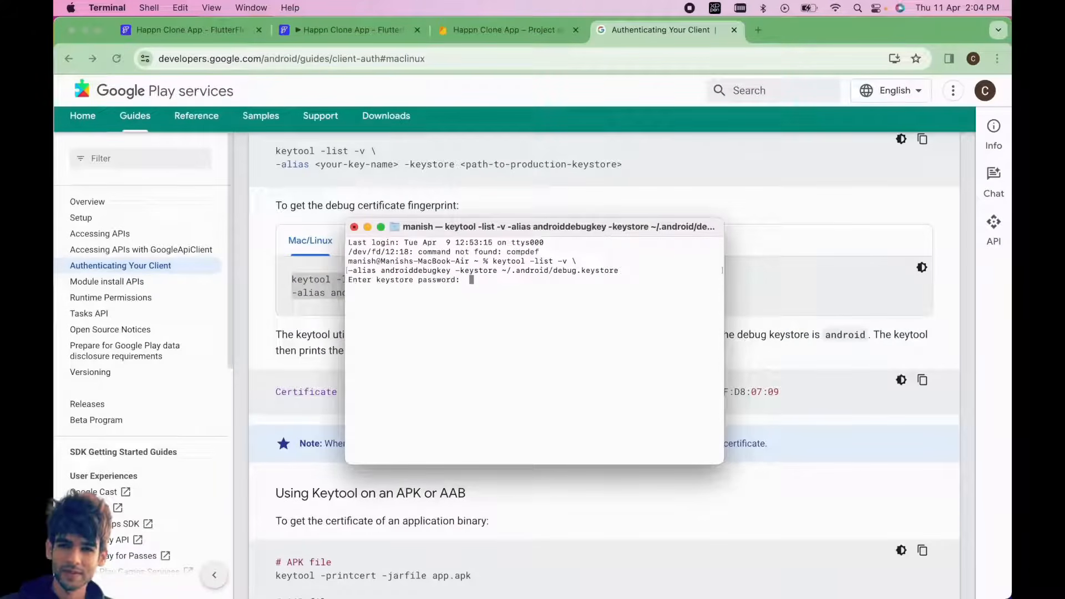
key(Return)
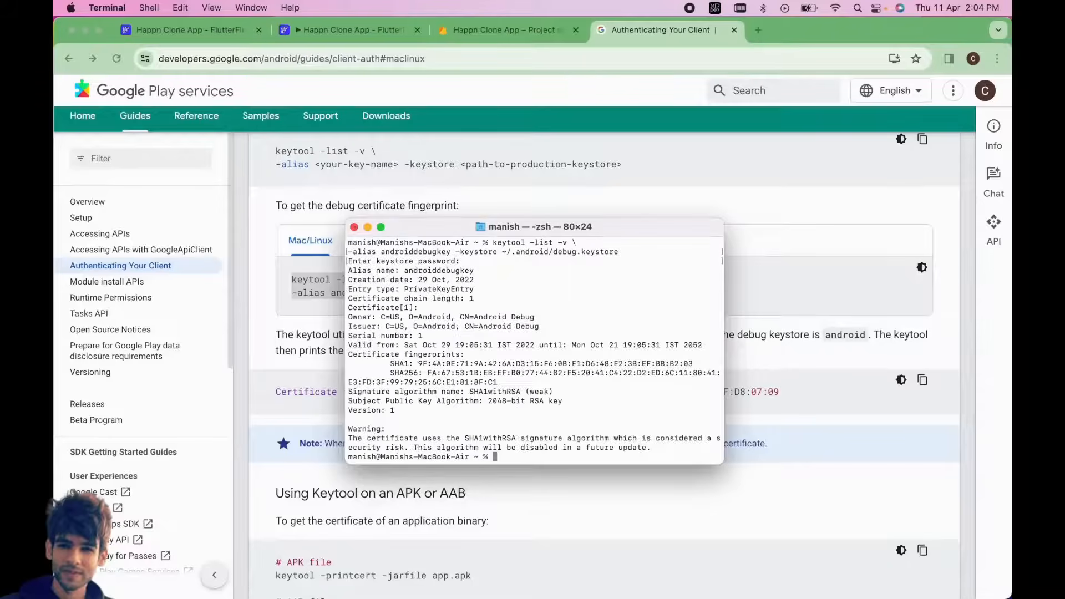
- Expand the Terminal window to full screen and enlarge its text to make the certificate fingerprints readable
click(380, 227)
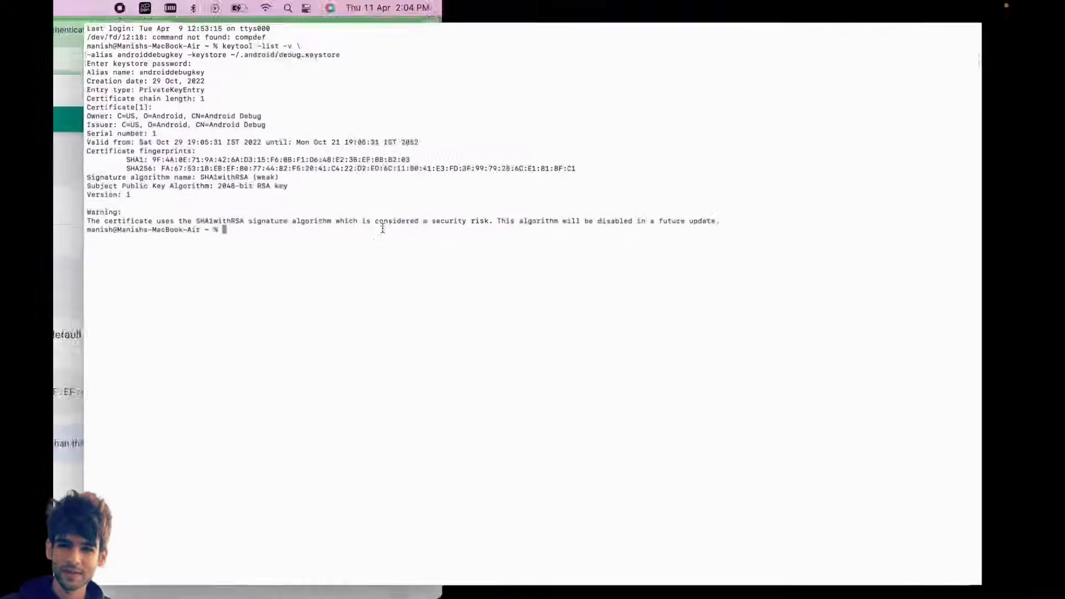
key(super+plus)
key(super+plus)
key(super+plus)
key(super+plus)
key(super+plus)
key(super+plus)
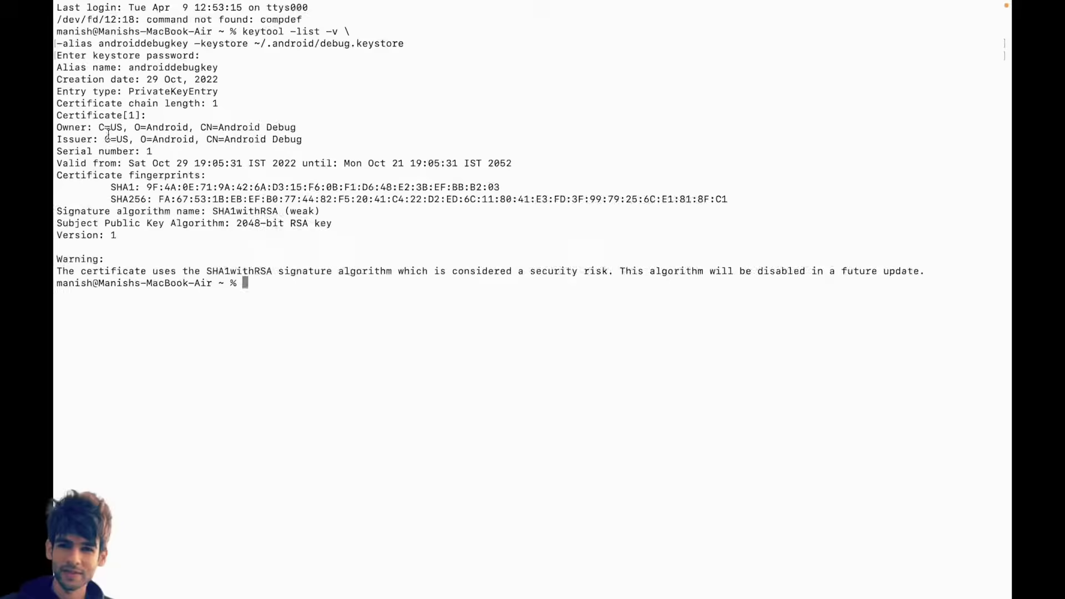
key(super+plus)
key(super+plus)
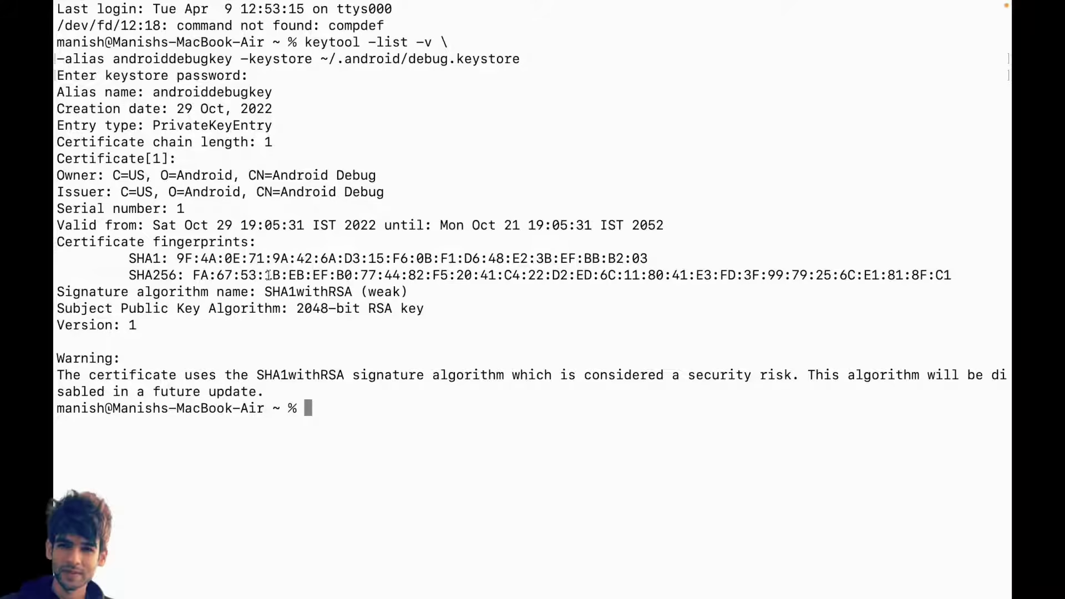
- Copy the SHA1 certificate fingerprint from the keytool output and take the Terminal window out of full screen
triple_click(204, 254)
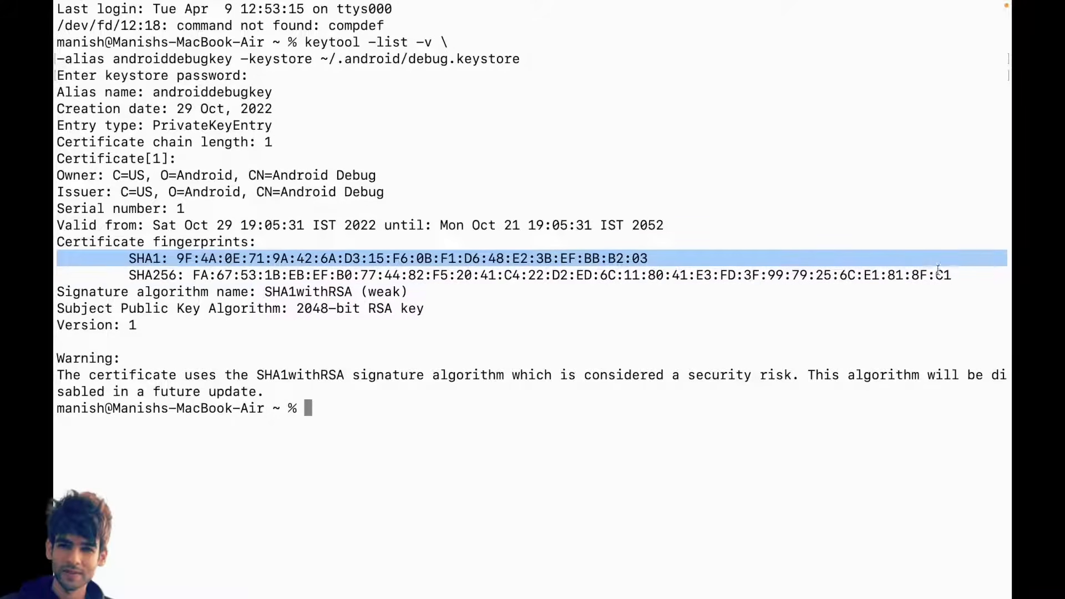
shift+click(949, 282)
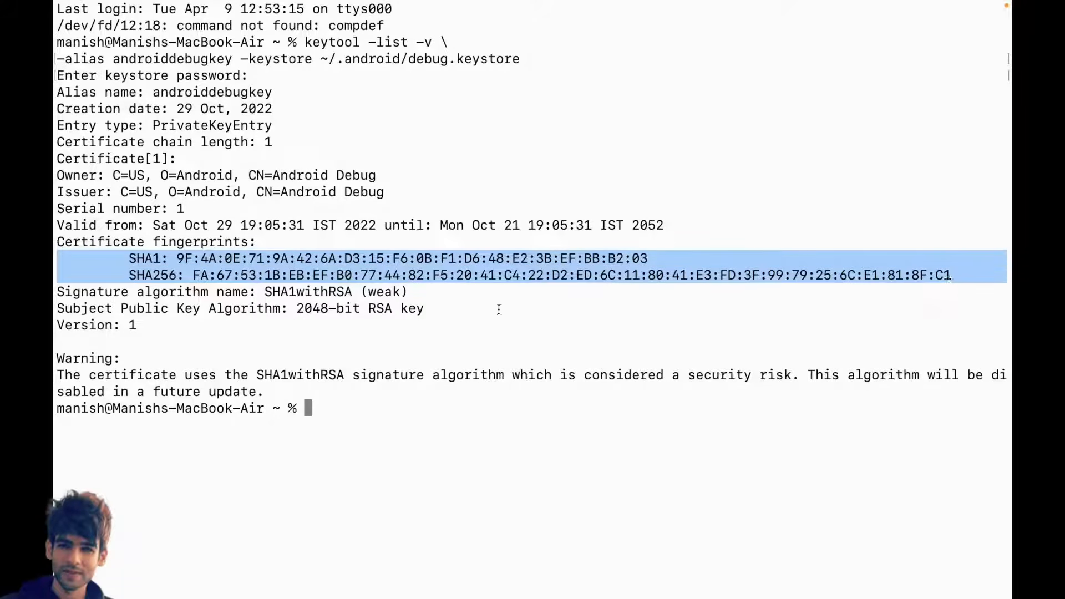
click(236, 268)
triple_click(141, 256)
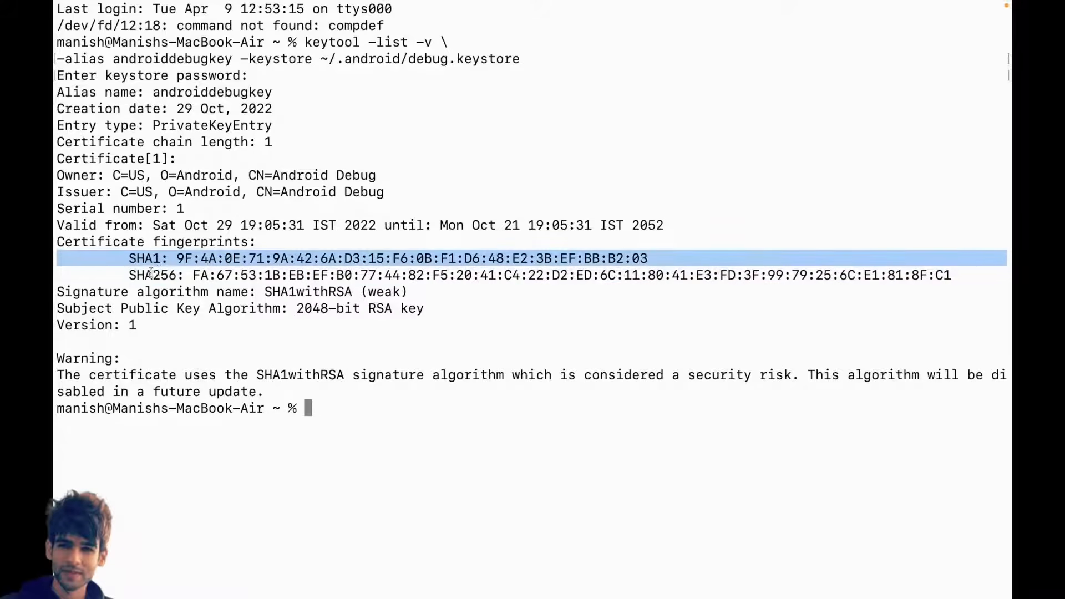
triple_click(152, 274)
drag(178, 259, 648, 257)
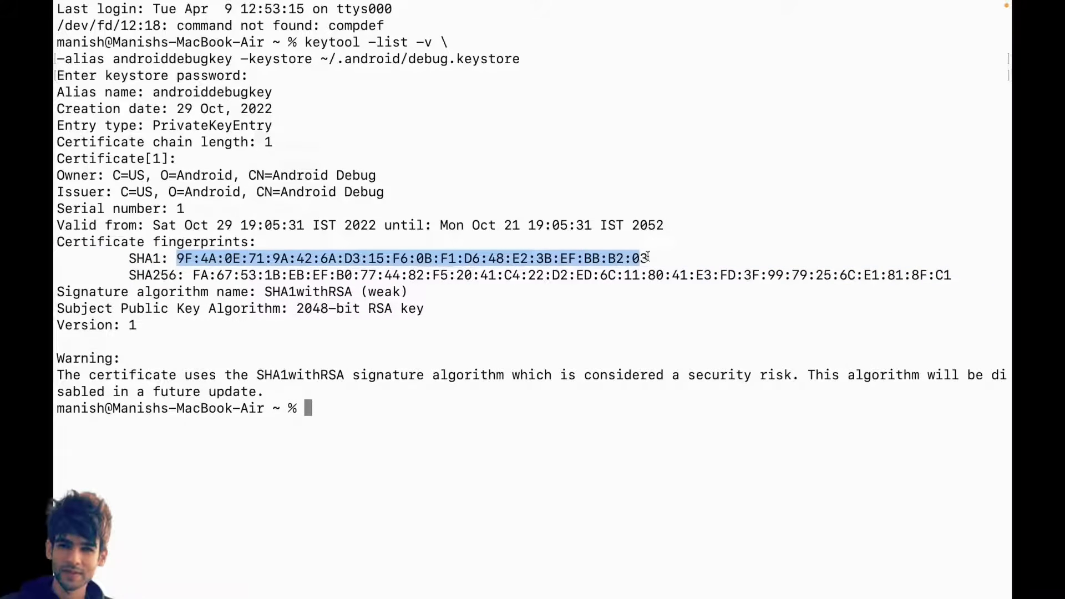
mouse_move(70, 2)
click(89, 23)
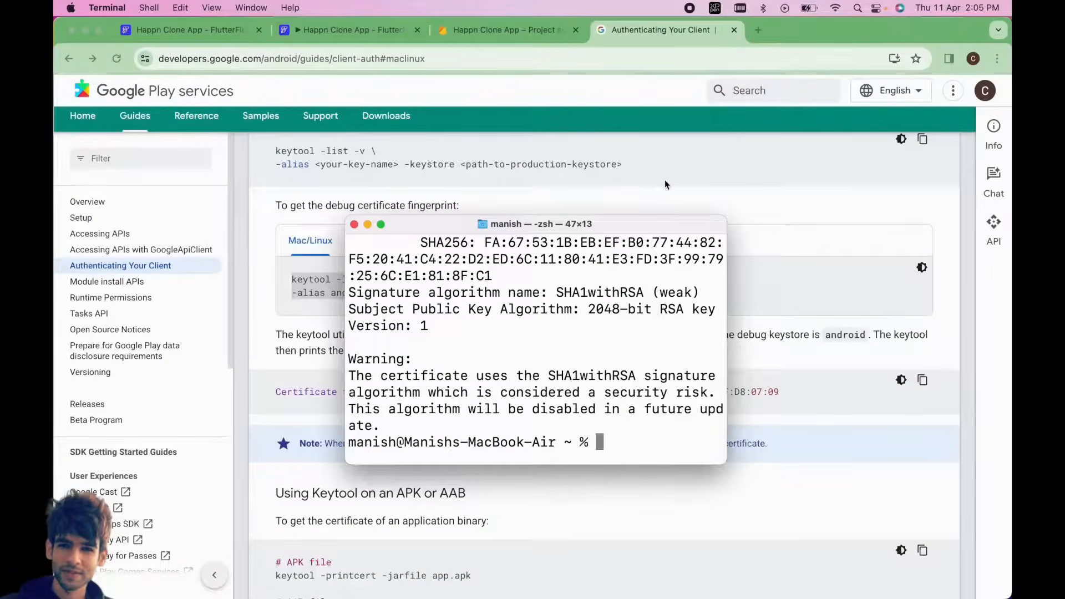
- Switch to the Firebase project settings and enter the copied SHA1 value as a new fingerprint for Happn Clone App Android
click(464, 30)
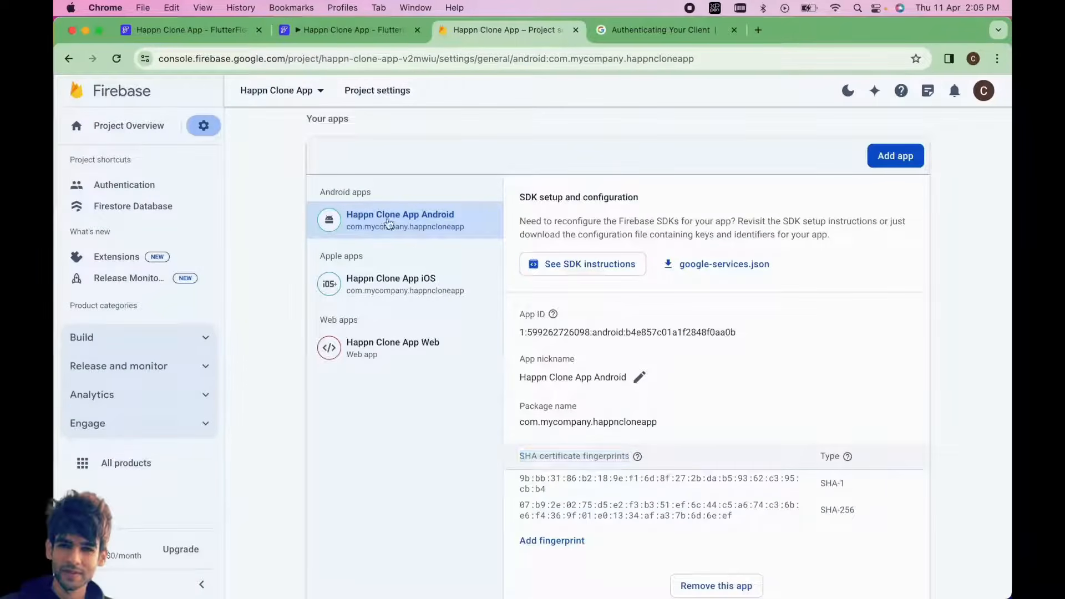
scroll(416, 223, up, 10)
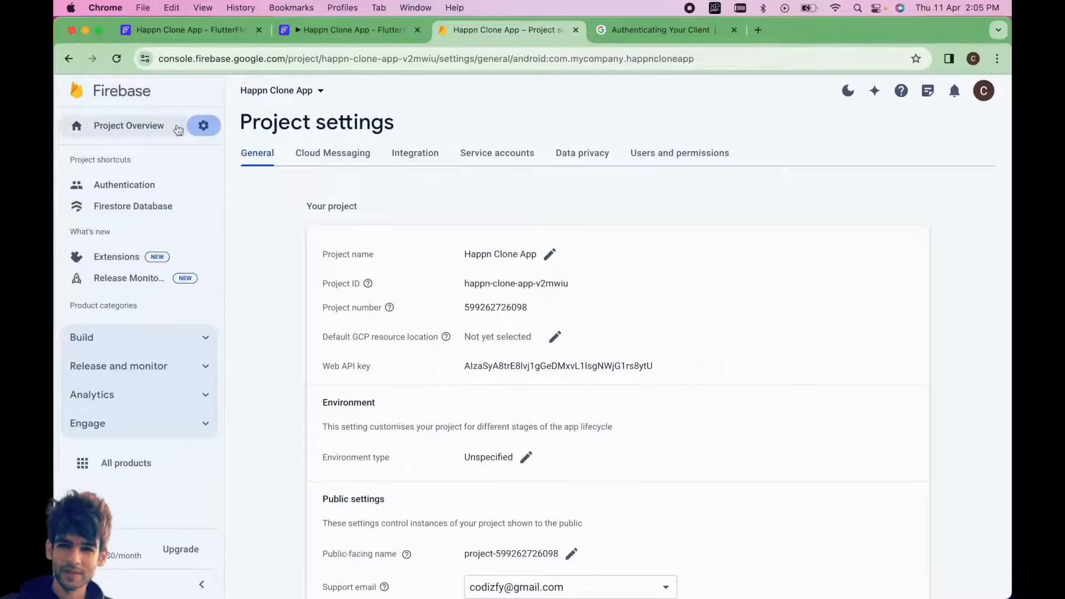
scroll(447, 410, down, 10)
scroll(435, 335, up, 2)
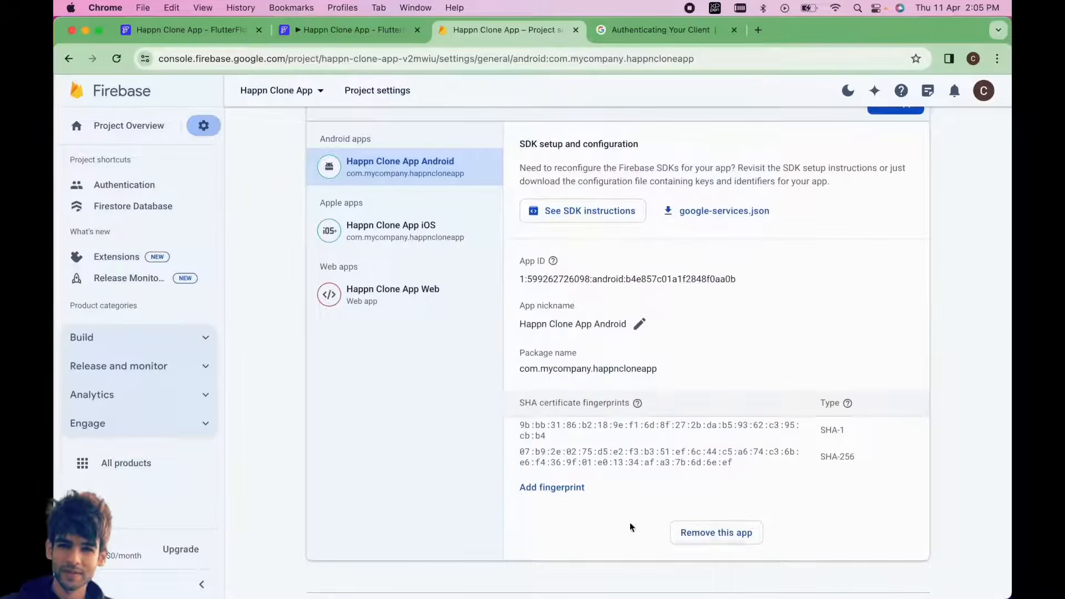
click(556, 492)
text(9F:47:0E:71:9A:42:6A:D3:15:F6:0B:F1:D6:48:E2:3B:EF:BB:B2:03)
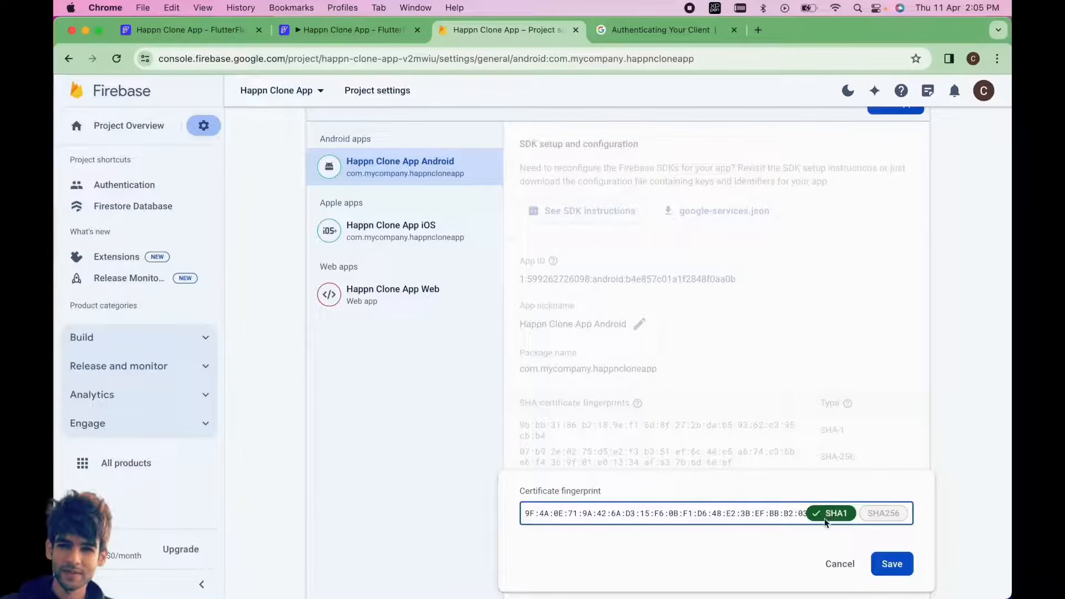
- Try the SHA1 fingerprint without its leading 9 to check the format validation
click(530, 514)
key(BackSpace)
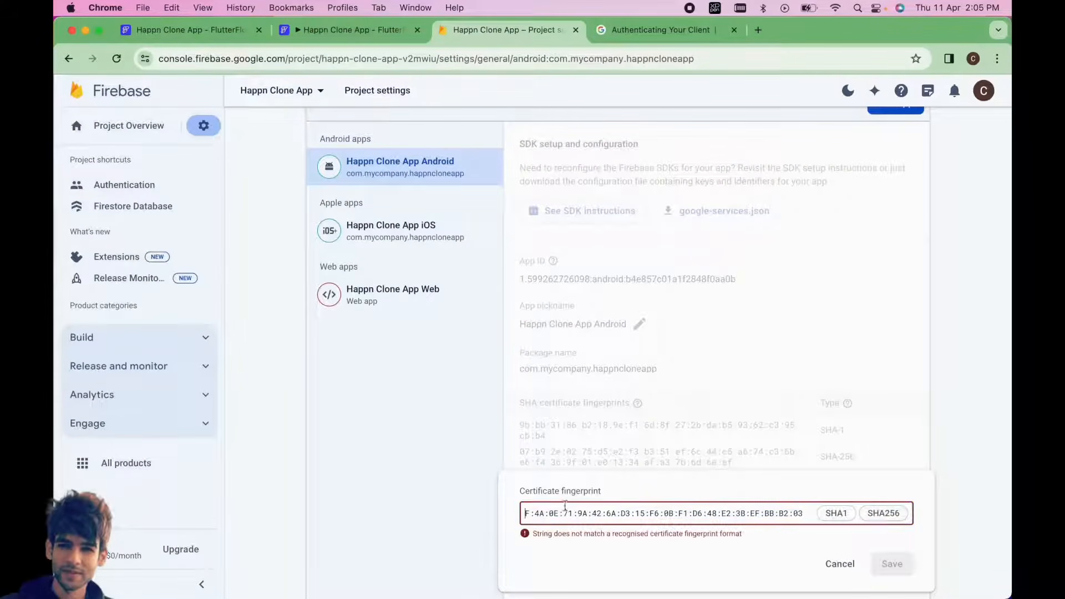
triple_click(544, 533)
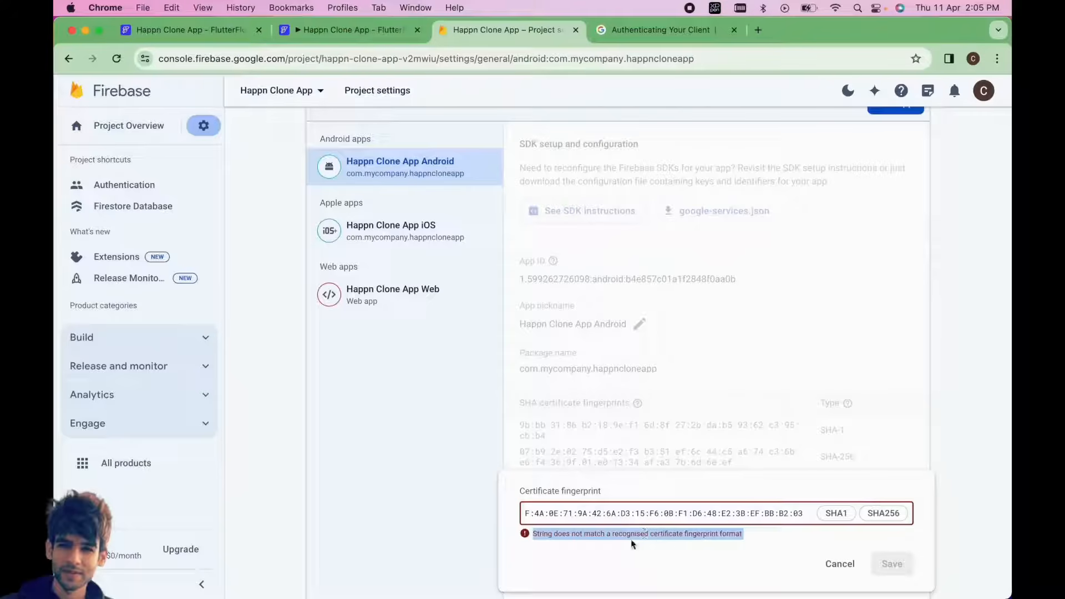
text(9)
- Replace the certificate fingerprint entry with the complete copied SHA1 value and save it
triple_click(543, 512)
key(BackSpace)
text(9F:4A:0E:71:9A:42:6A:D3:15:F6:0B:F1:D6:48:E2:3B:EF:BB:B2:03)
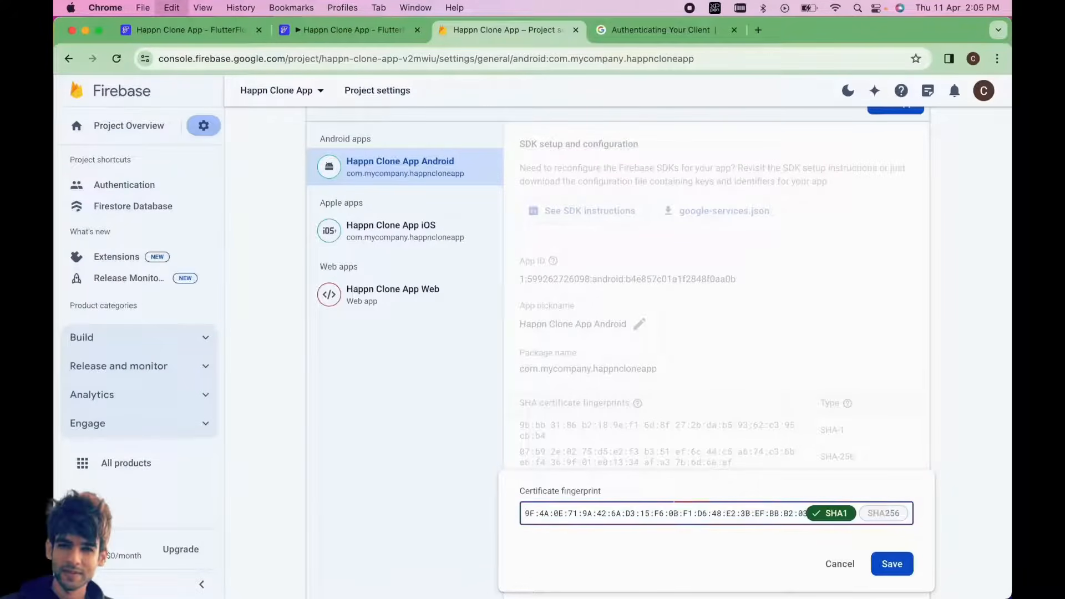
click(892, 564)
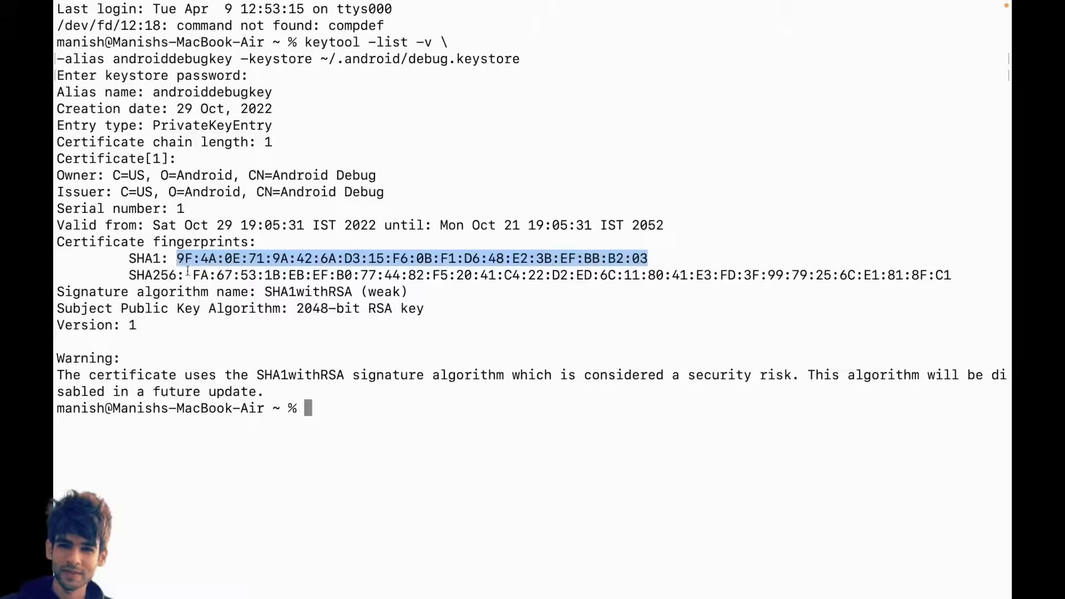
- Return to Terminal, copy the SHA256 certificate fingerprint from the keytool output and leave full screen
click(172, 274)
drag(194, 276, 951, 275)
mouse_move(84, 4)
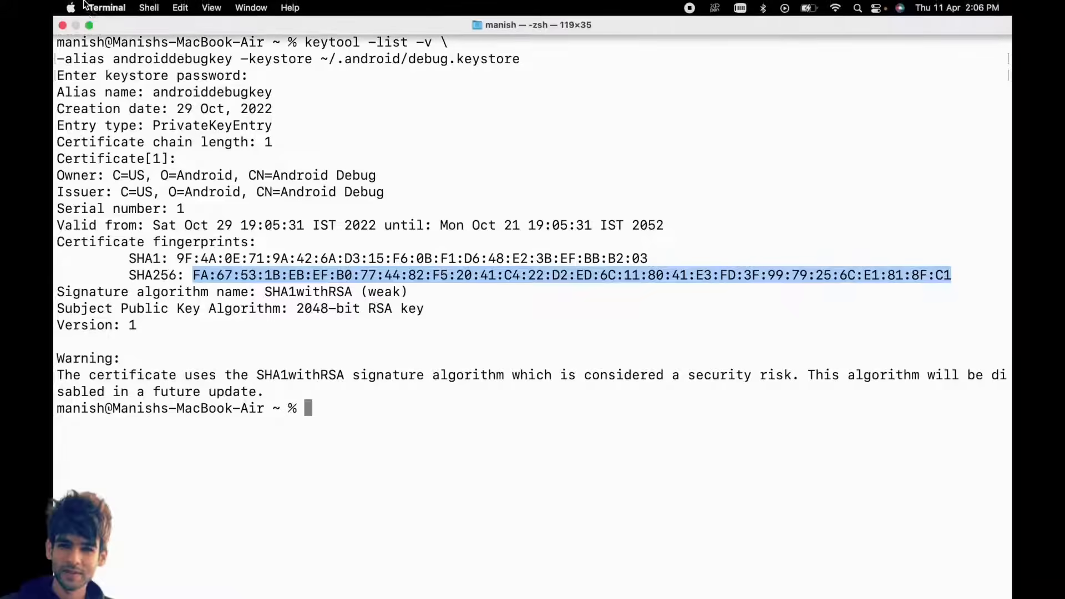
click(90, 25)
- Add the copied SHA256 value as another certificate fingerprint for Happn Clone App Android in Firebase and save it
click(581, 527)
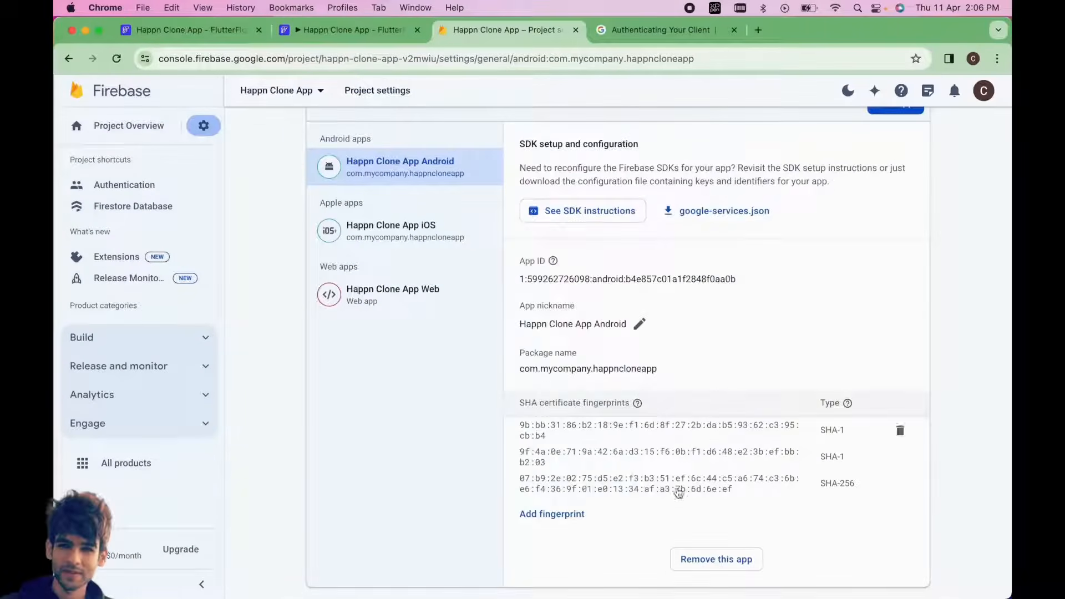
click(560, 514)
key(super+v)
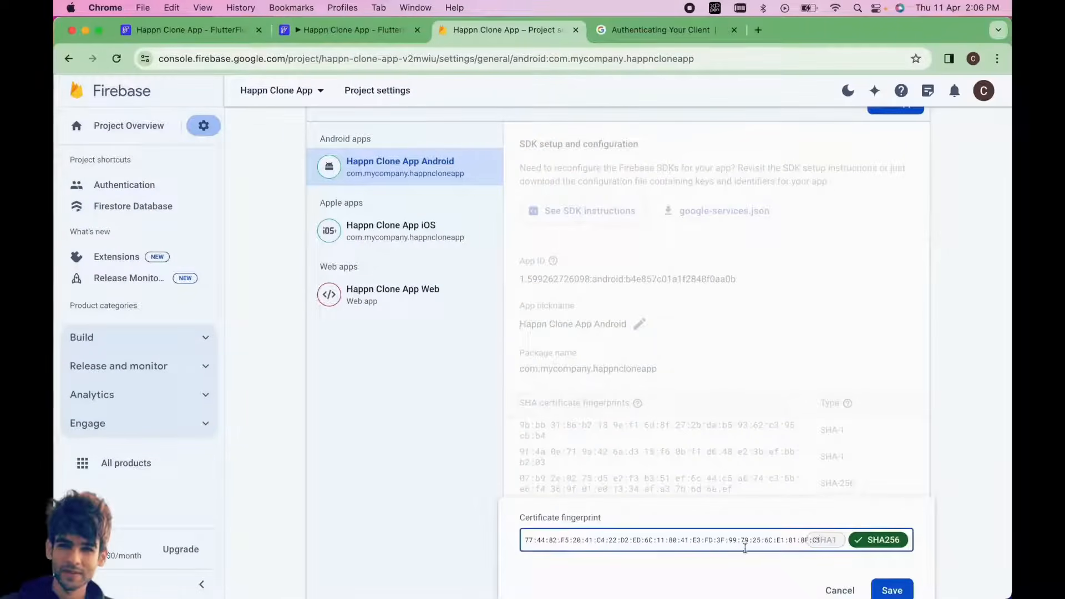
drag(764, 540, 437, 542)
click(892, 590)
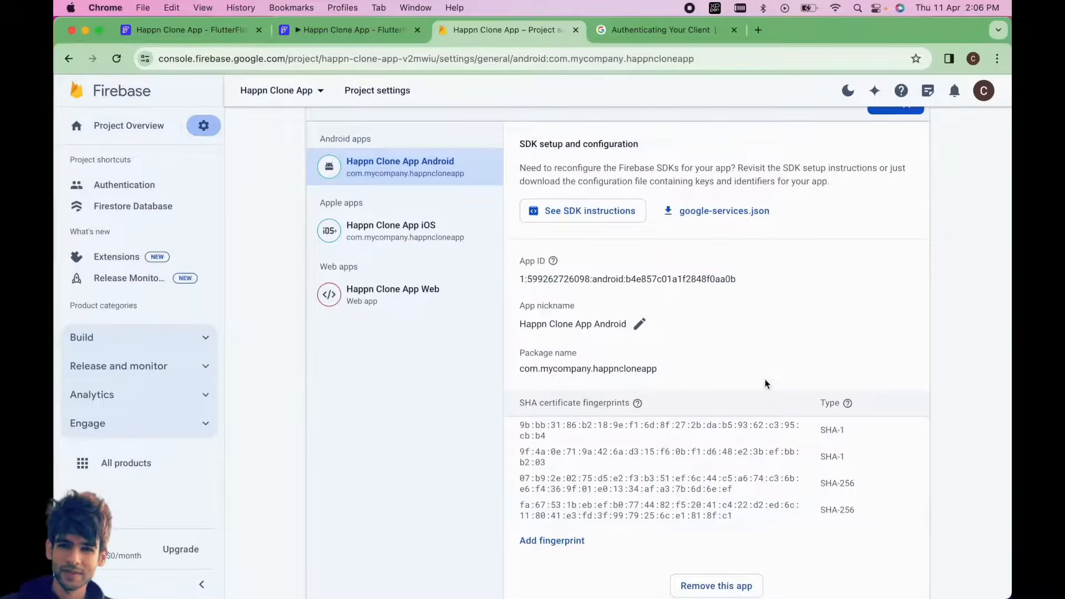
- Look over the Firebase project's users and permissions and return to the app list in the General settings
scroll(773, 333, up, 10)
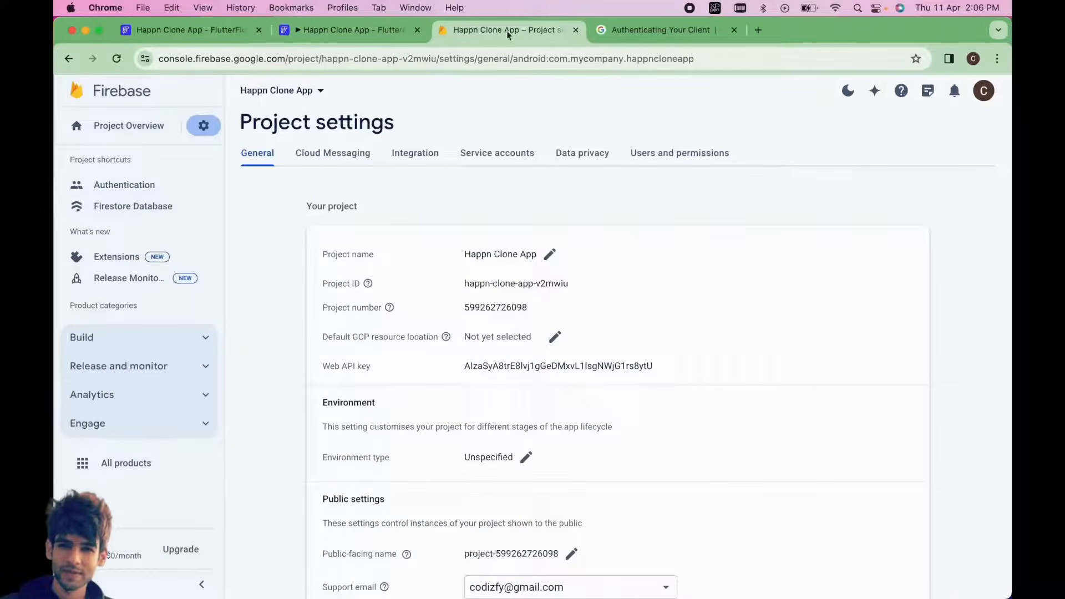
click(362, 30)
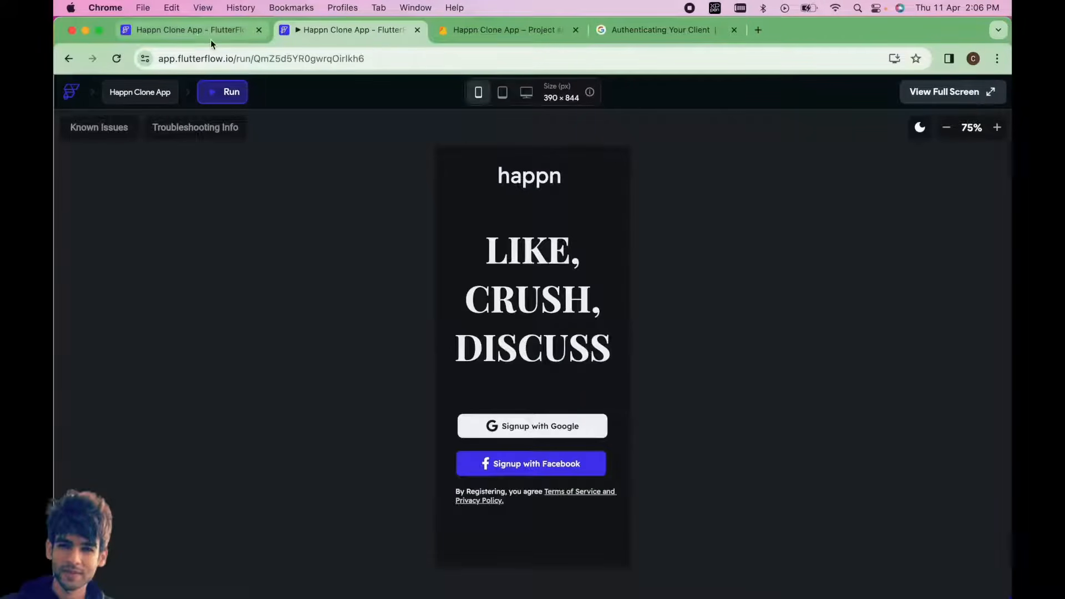
click(550, 33)
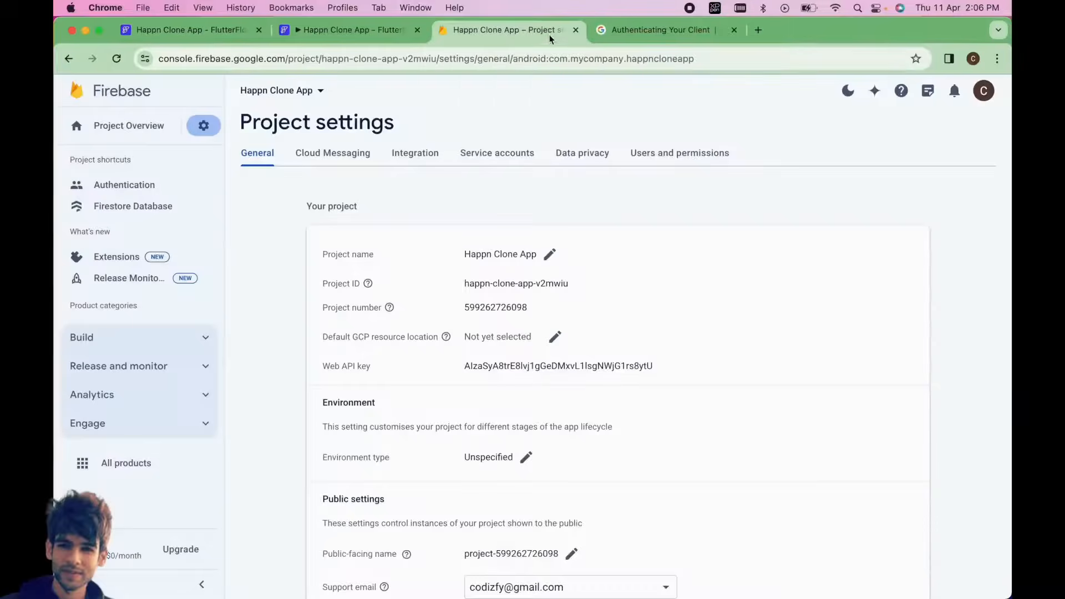
click(649, 153)
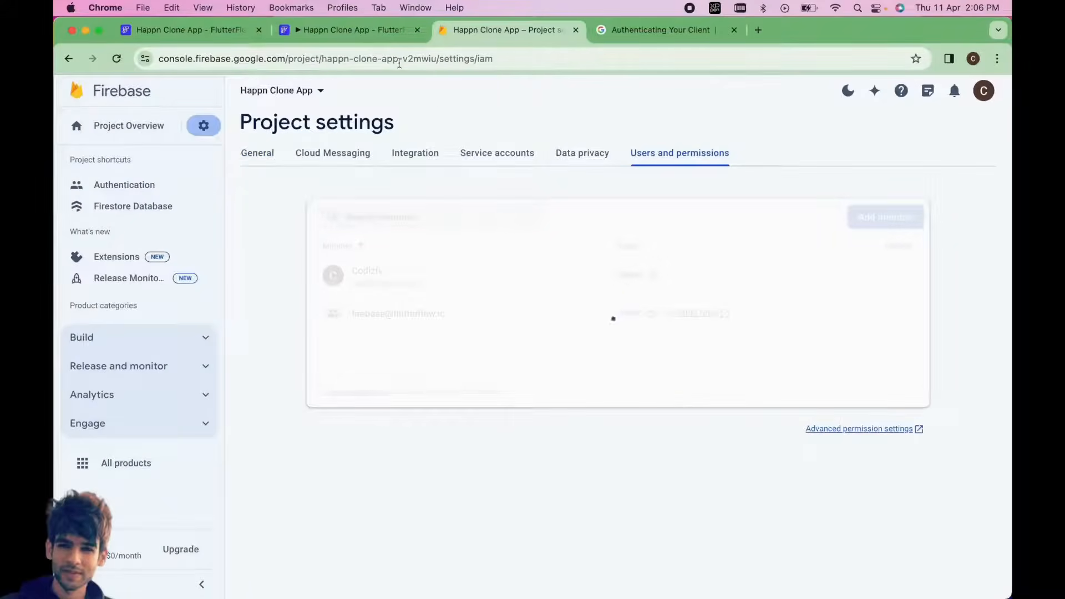
click(364, 32)
click(479, 35)
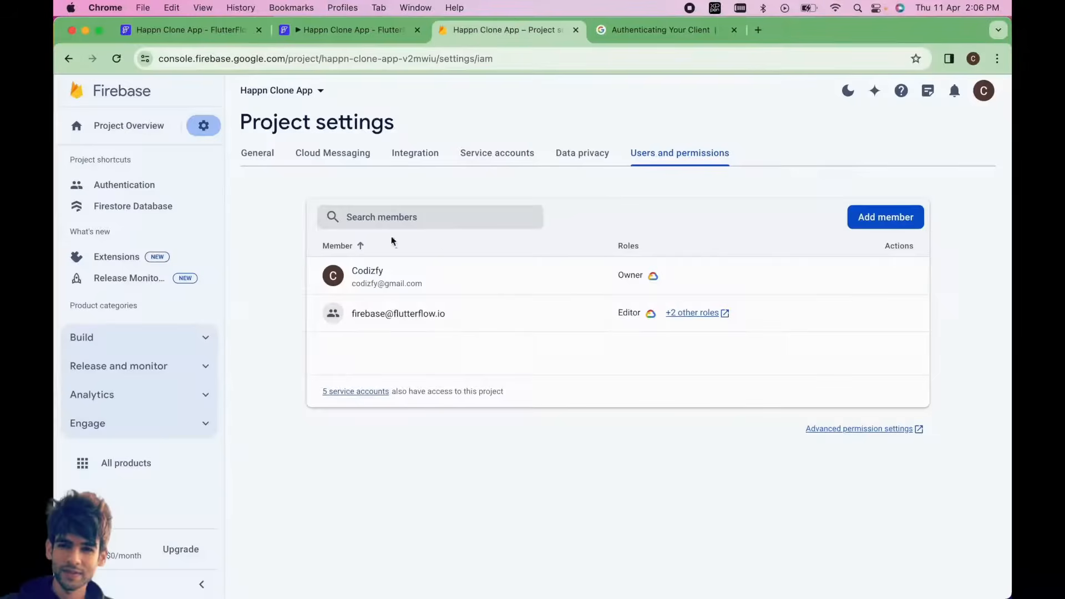
click(258, 154)
scroll(474, 490, down, 10)
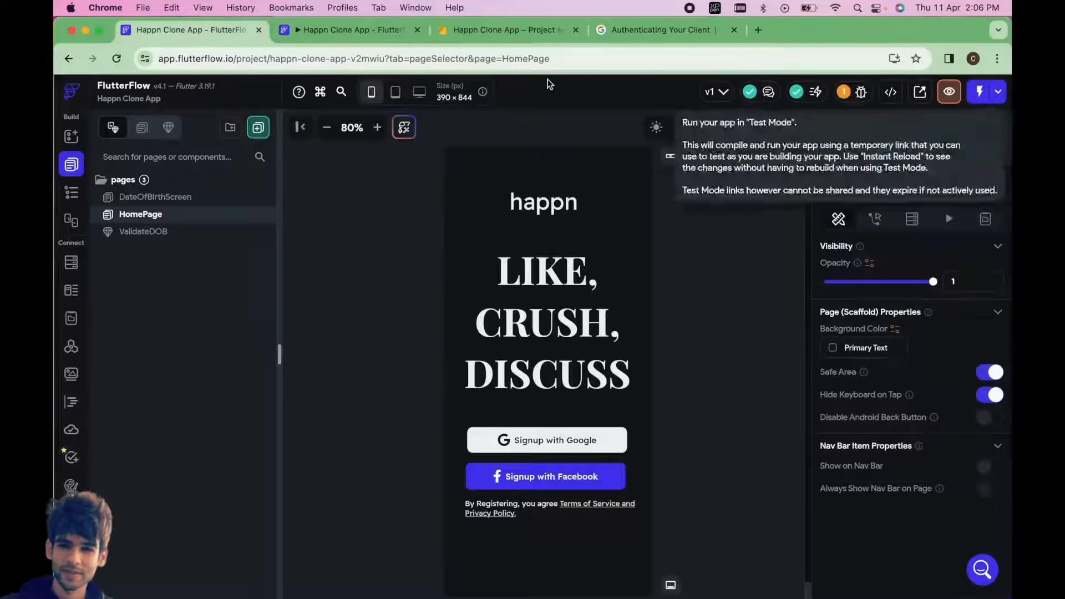
- Test Signup with Google in the FlutterFlow run preview, and open Firebase Authentication to check the registered user
click(998, 93)
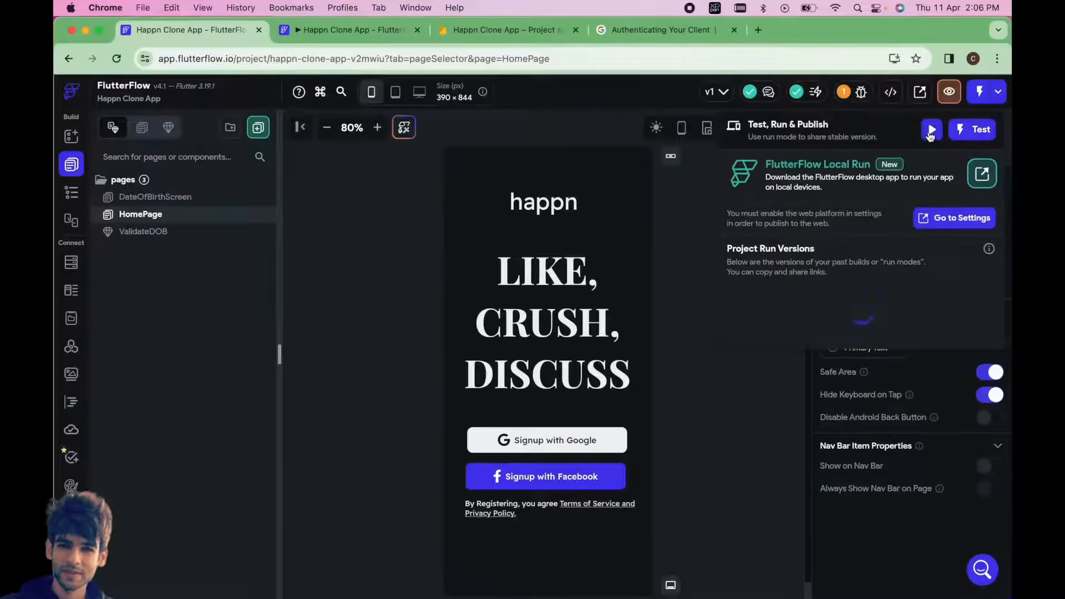
click(357, 33)
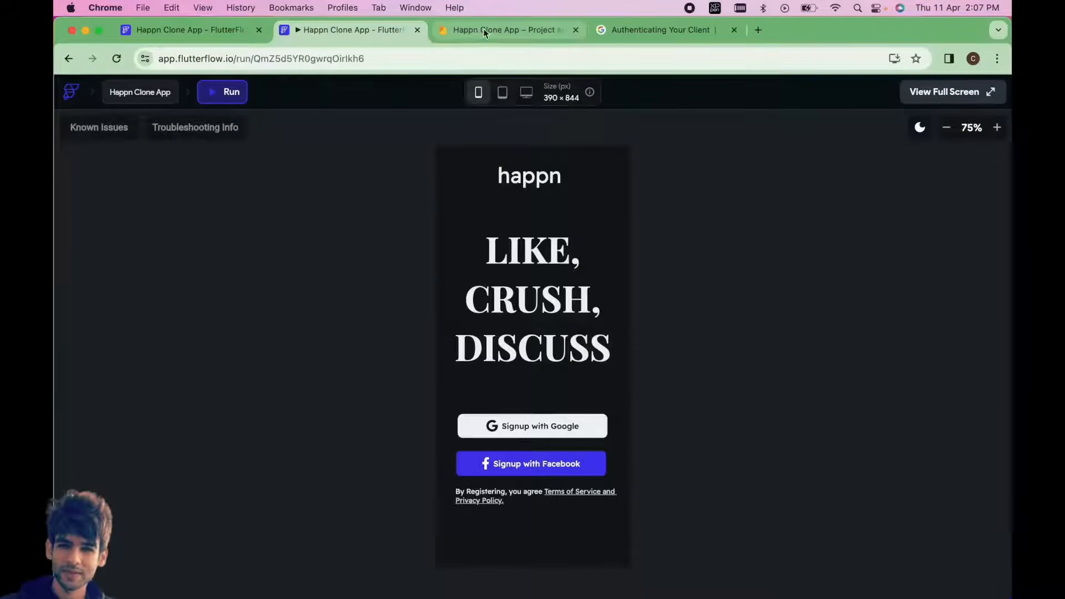
click(519, 428)
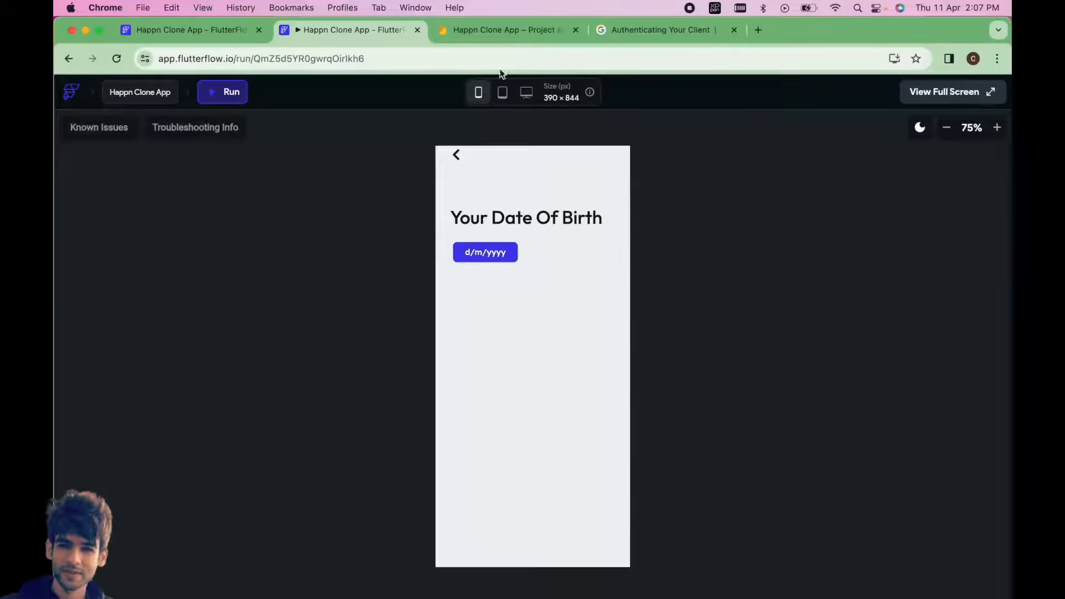
click(493, 32)
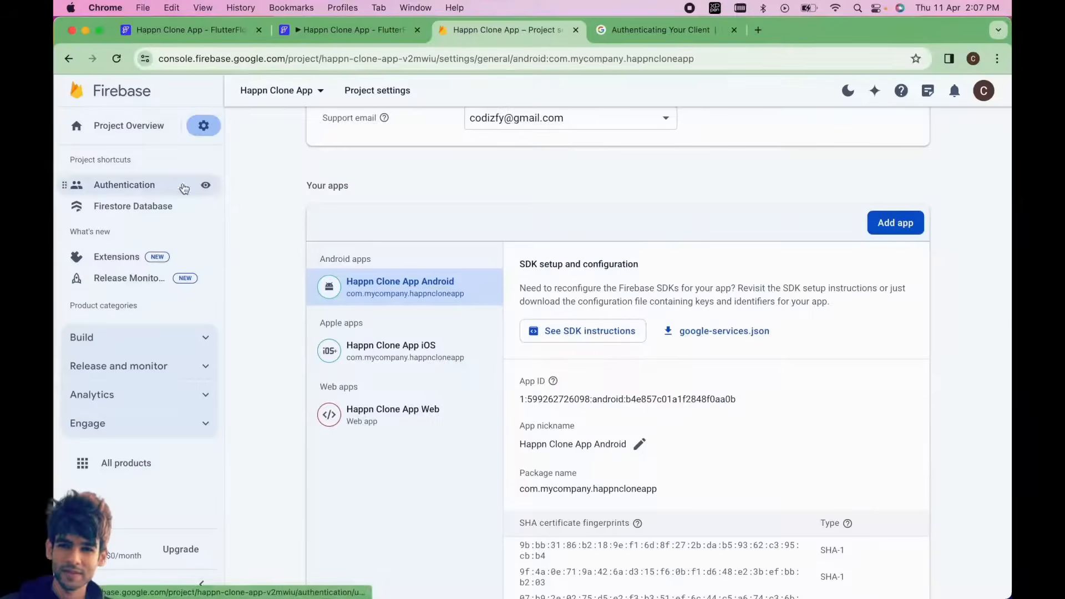
click(124, 187)
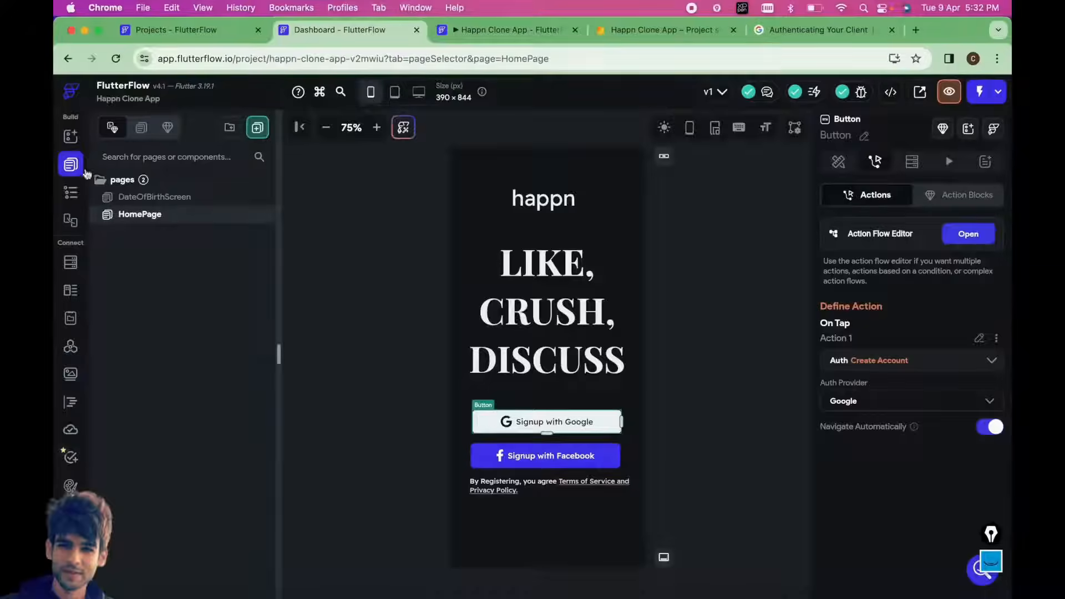
- Open the DateOfBirthScreen page in FlutterFlow and consult the Screen2.jpeg reference design in Preview
click(153, 198)
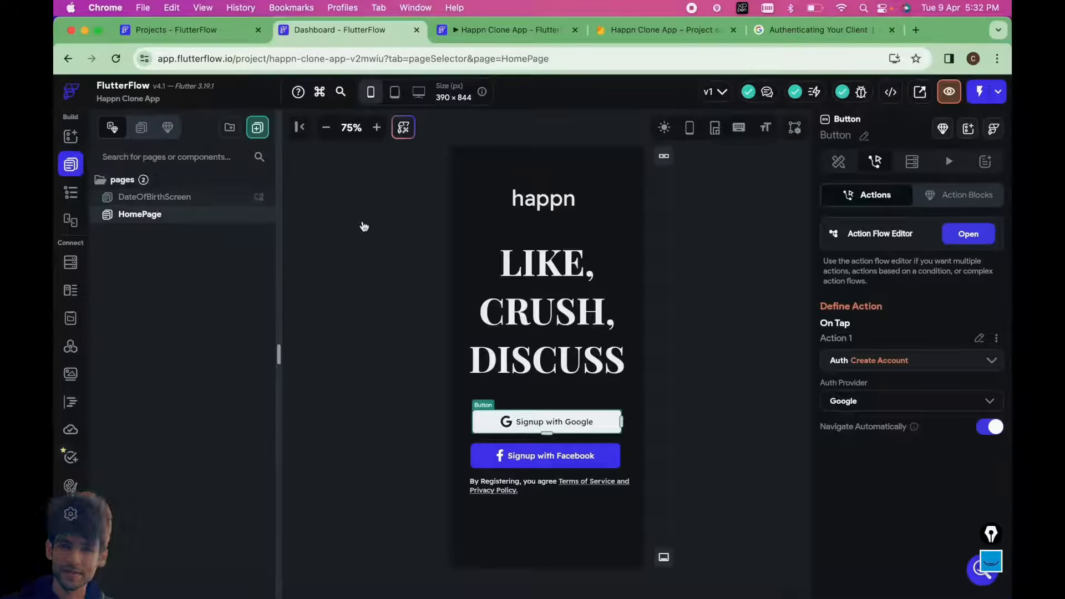
key(ctrl+Up)
click(493, 188)
key(ctrl+Up)
click(218, 228)
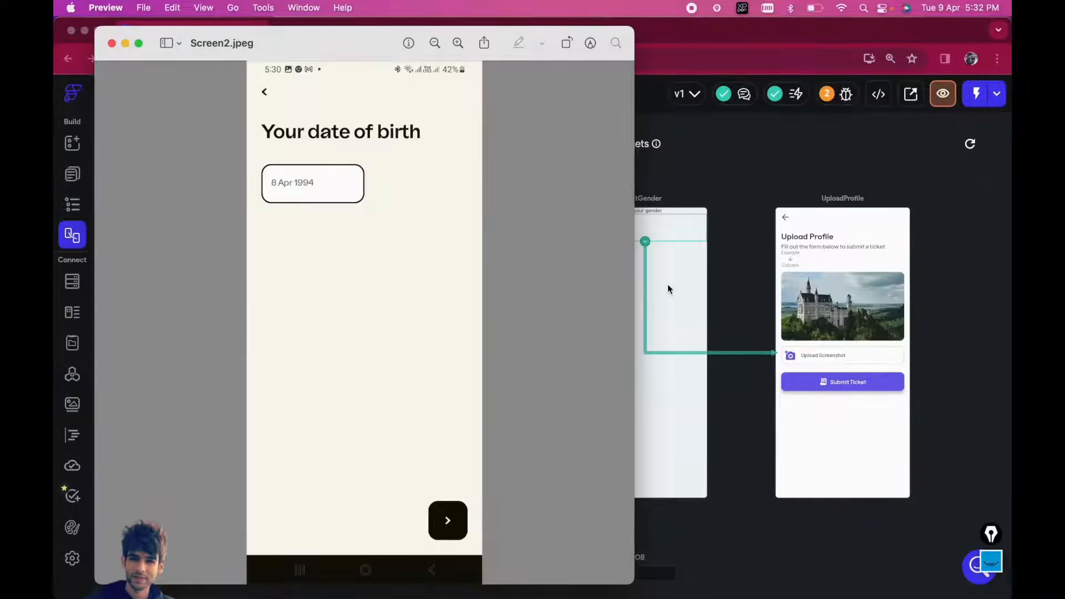
key(ctrl+Up)
click(611, 249)
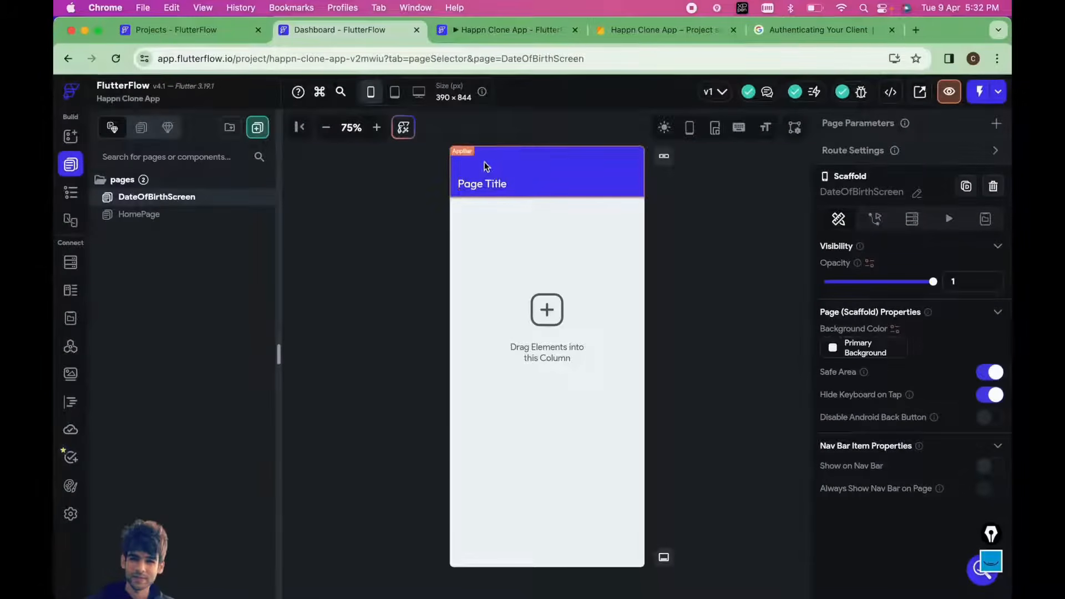
- Show the widget tree of DateOfBirthScreen and delete the page's AppBar
click(70, 192)
click(485, 171)
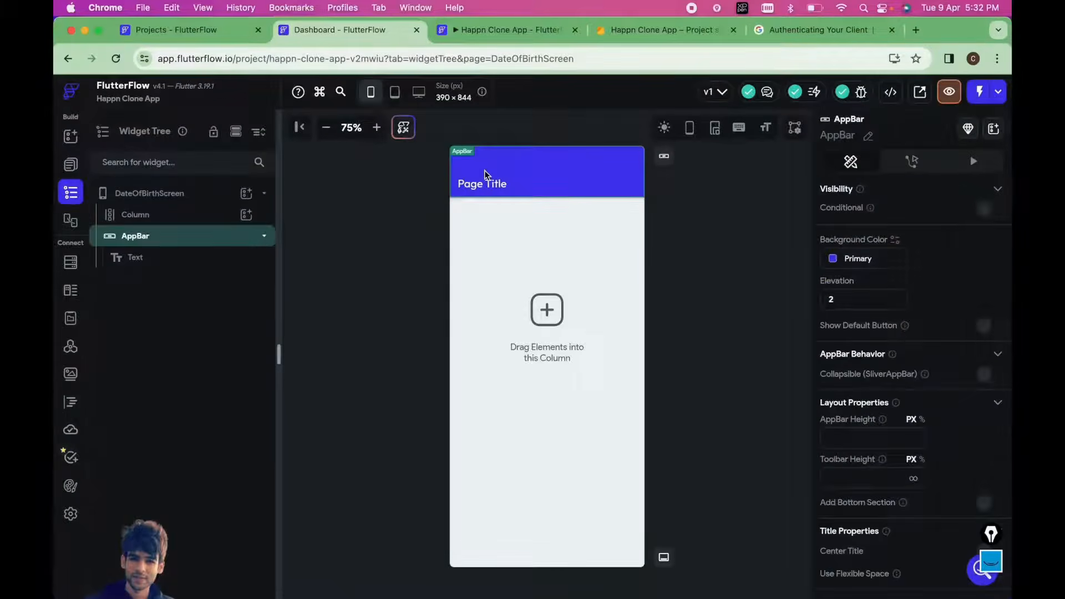
key(BackSpace)
key(BackSpace)
- Delete the Column widget from the DateOfBirthScreen page
click(499, 248)
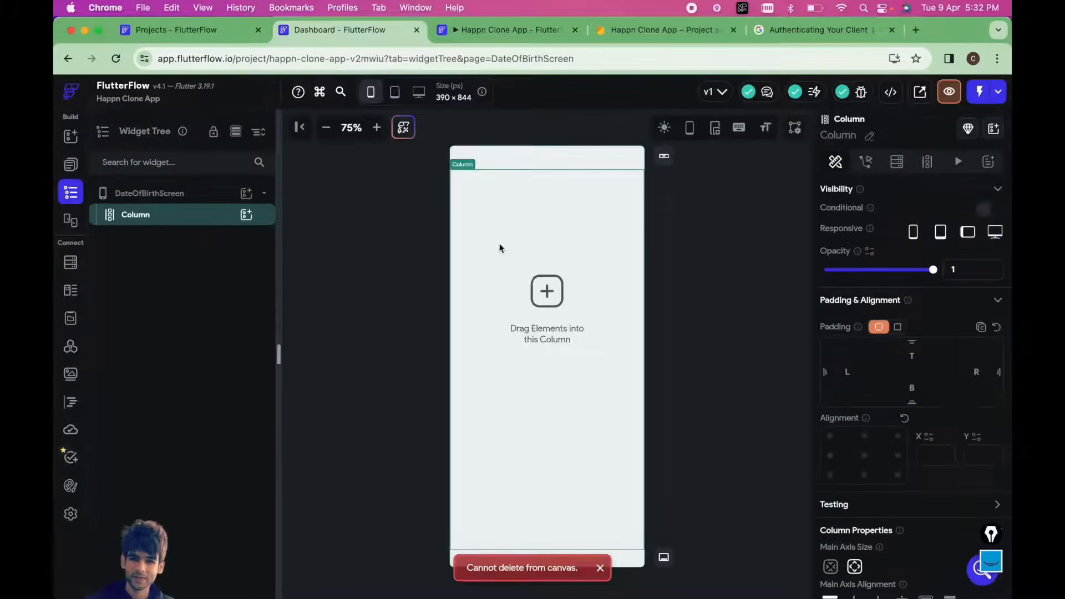
click(155, 198)
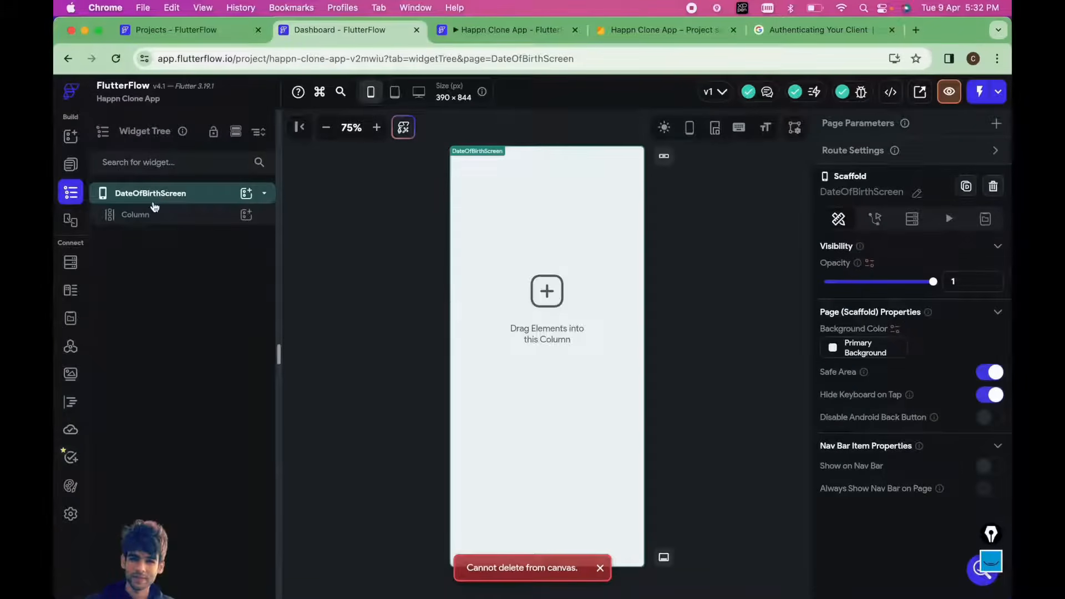
click(209, 214)
right_click(213, 216)
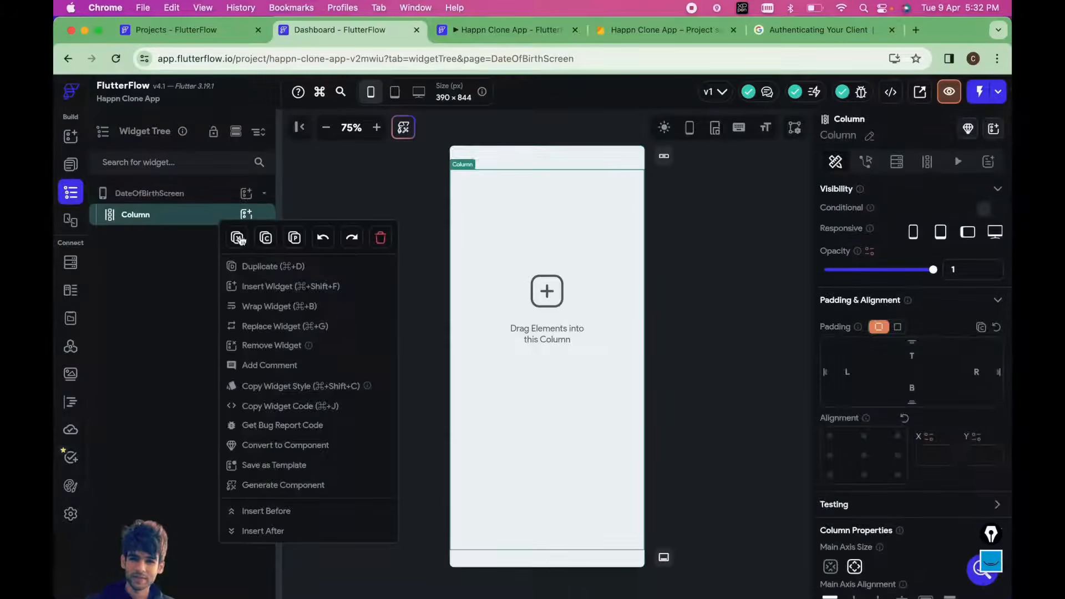
click(381, 239)
- Add a Stack as the child of DateOfBirthScreen
click(183, 198)
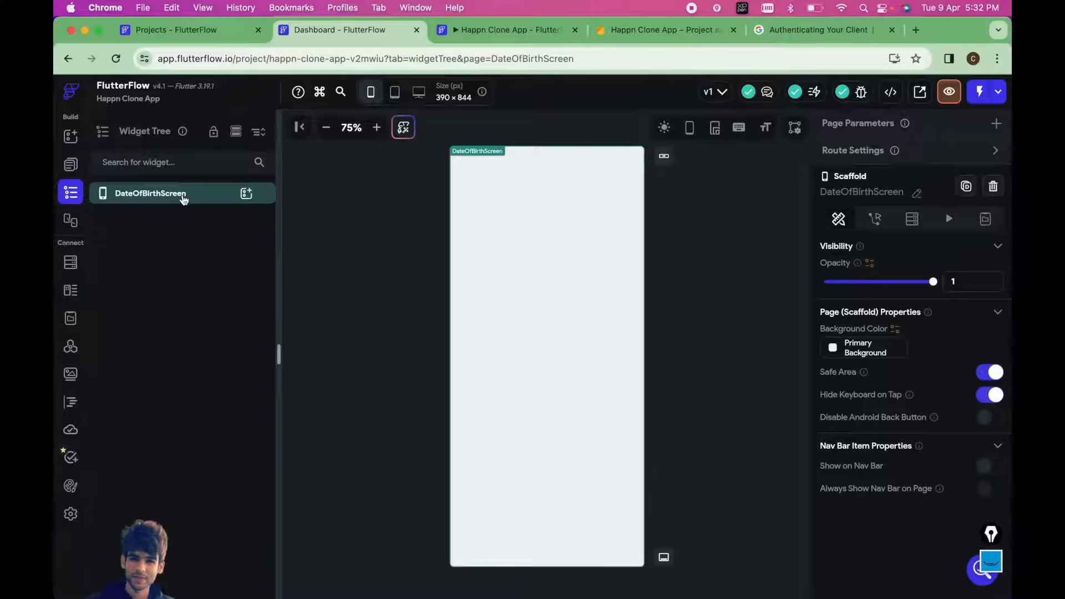
click(247, 194)
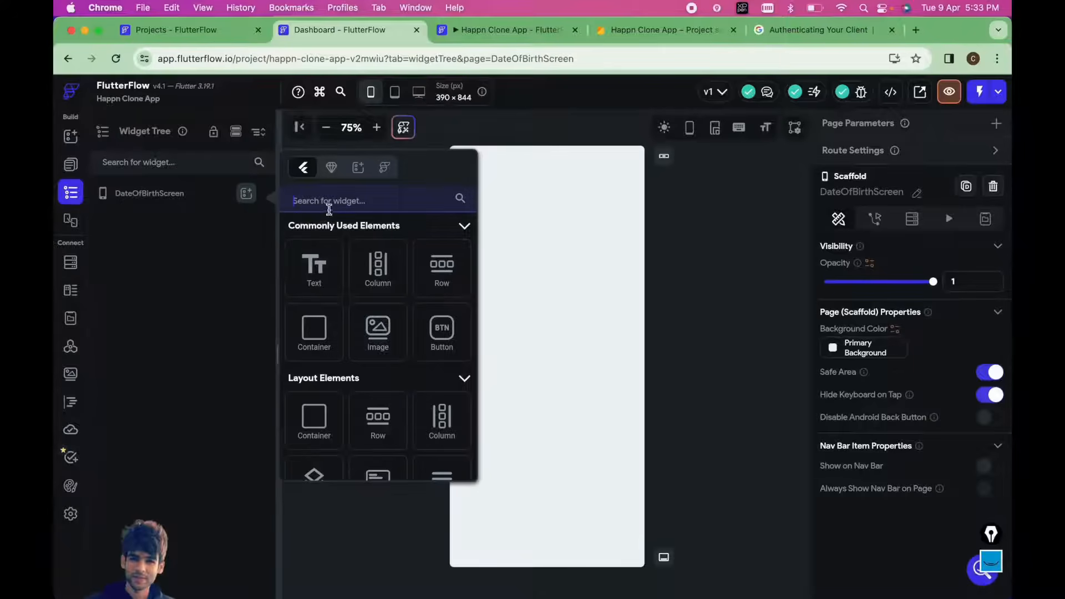
text(stack)
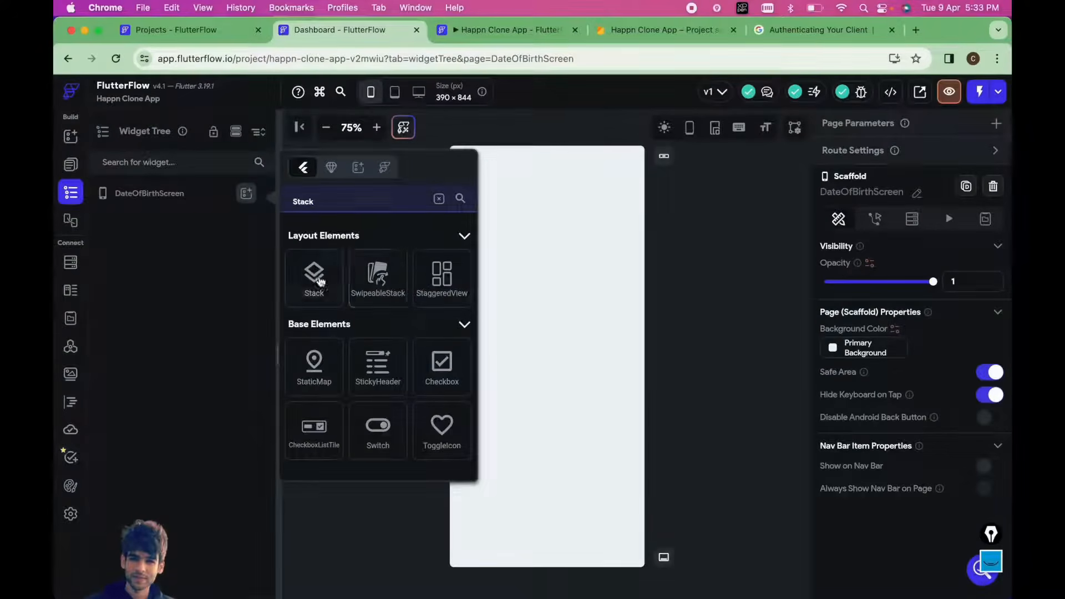
click(321, 275)
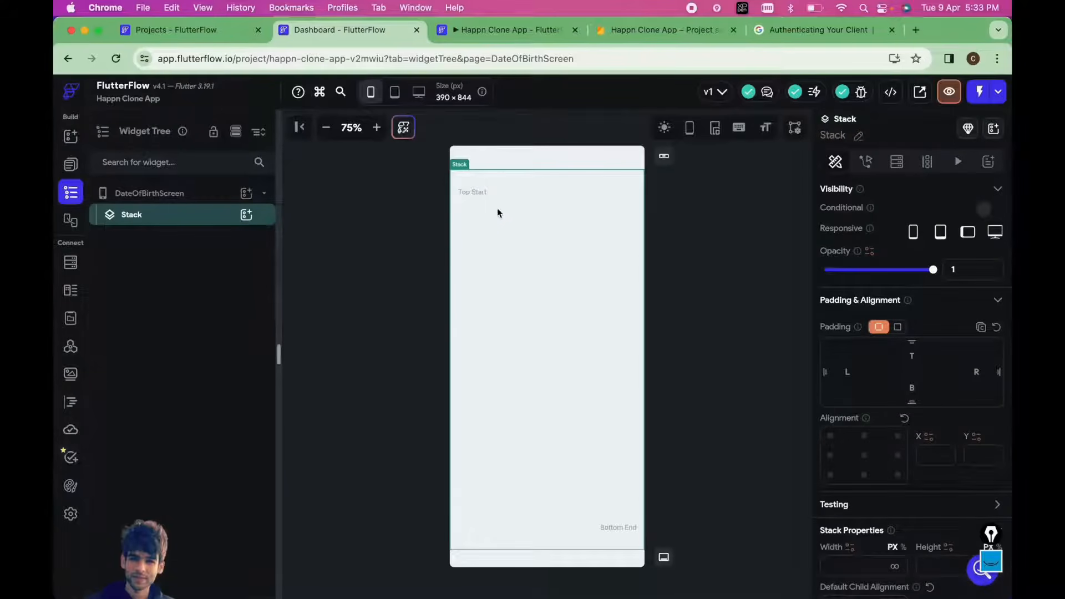
- Add a Button inside the Stack and clear its label text
click(246, 216)
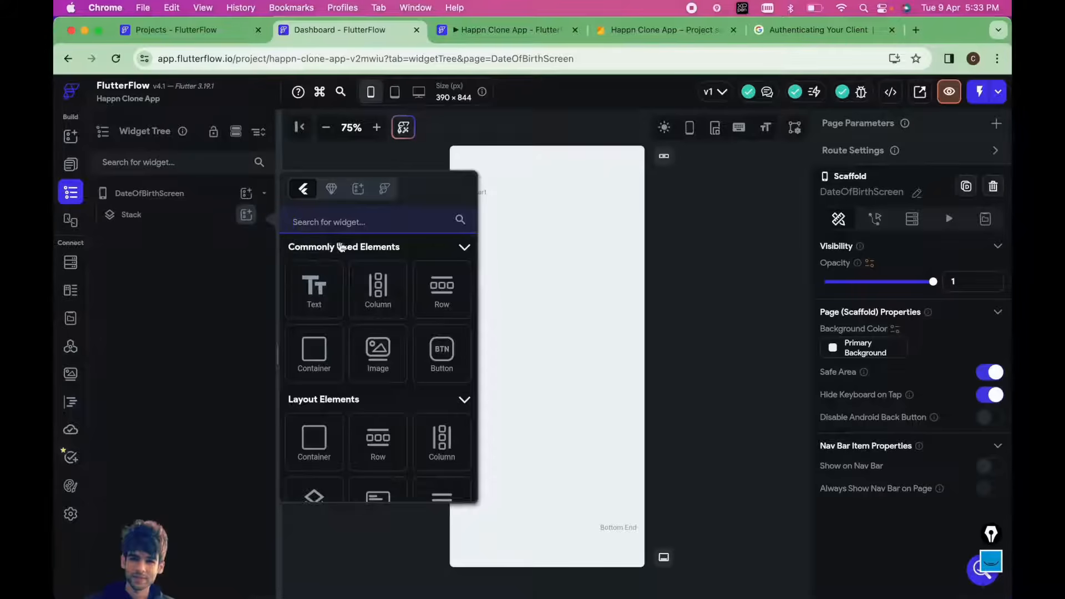
text(button)
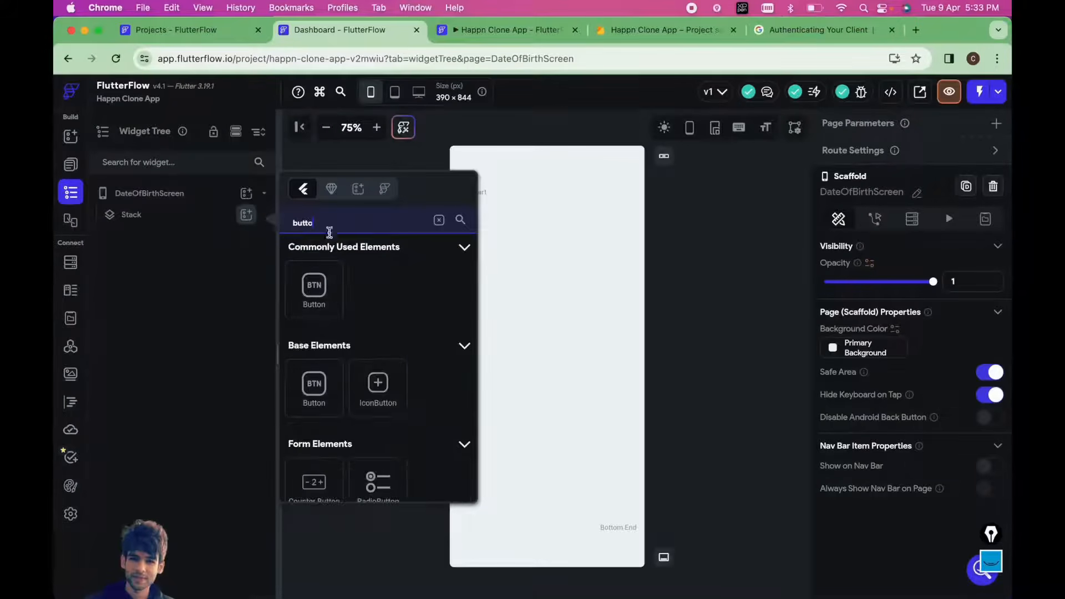
click(312, 288)
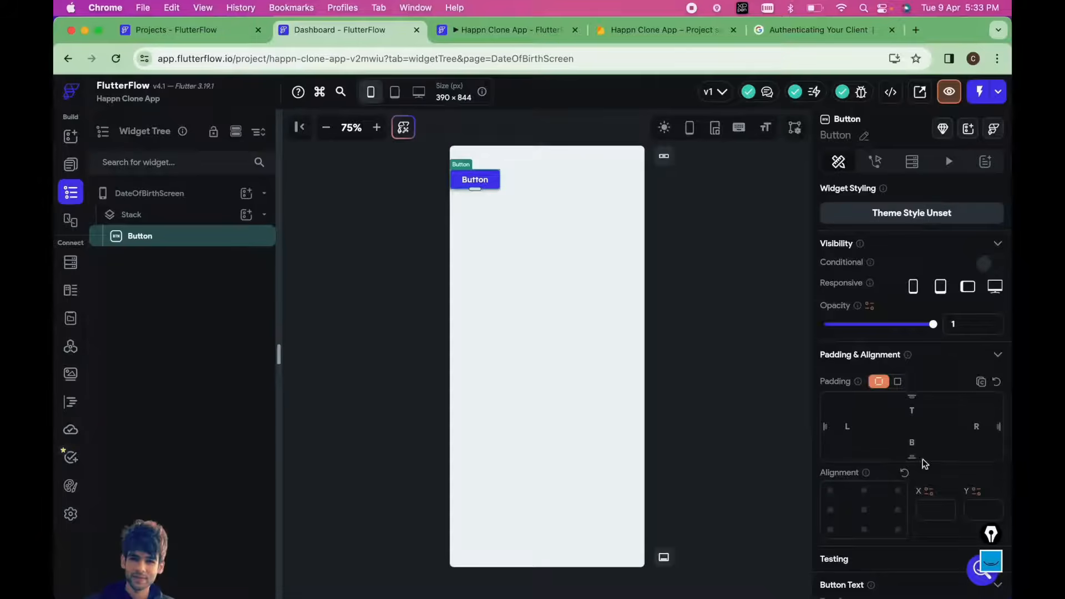
scroll(920, 460, down, 5)
scroll(924, 465, down, 2)
double_click(844, 288)
key(BackSpace)
- Give the button the Material Chevron Left icon, searching the icons for "back"
scroll(877, 427, down, 5)
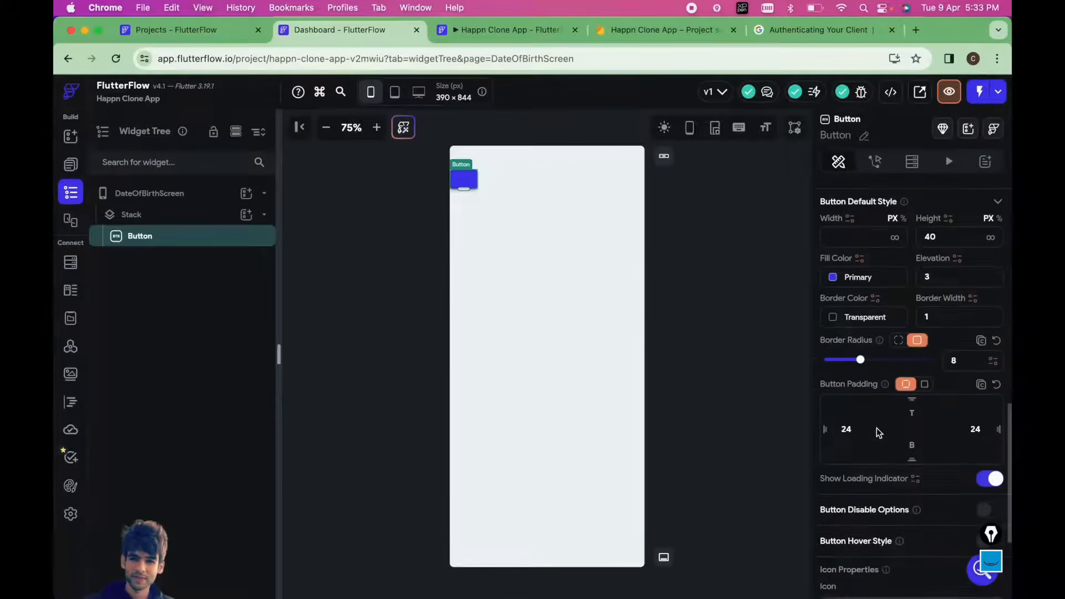
scroll(876, 428, down, 3)
click(886, 443)
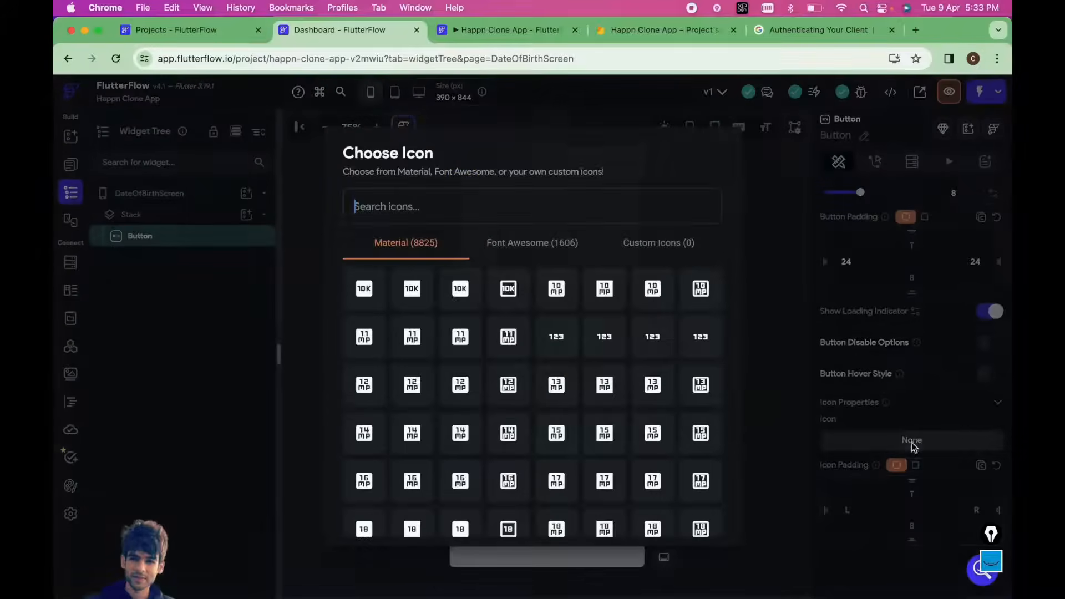
text(back)
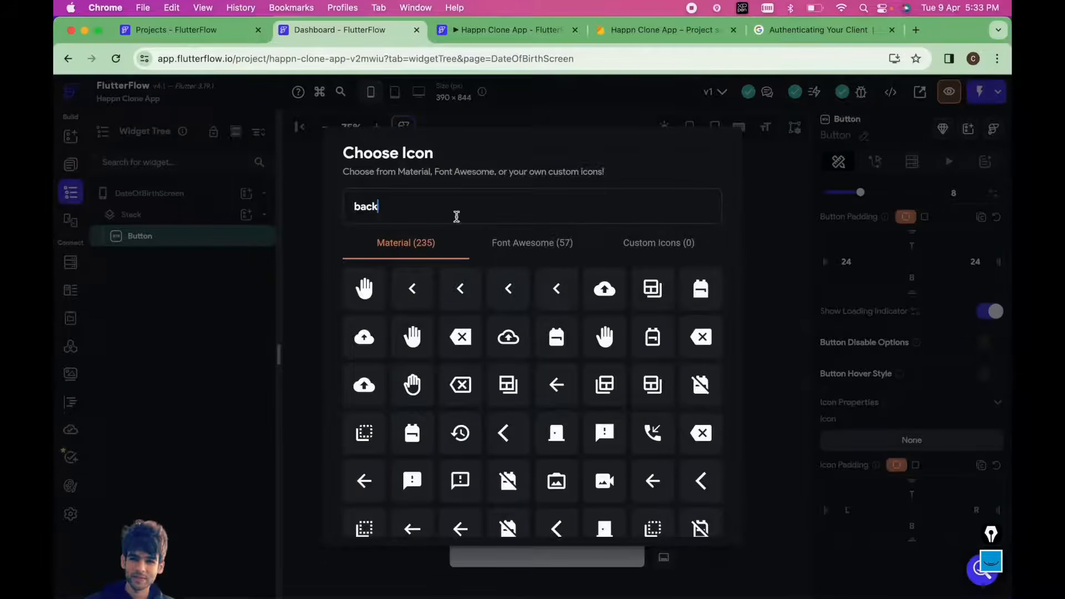
click(413, 290)
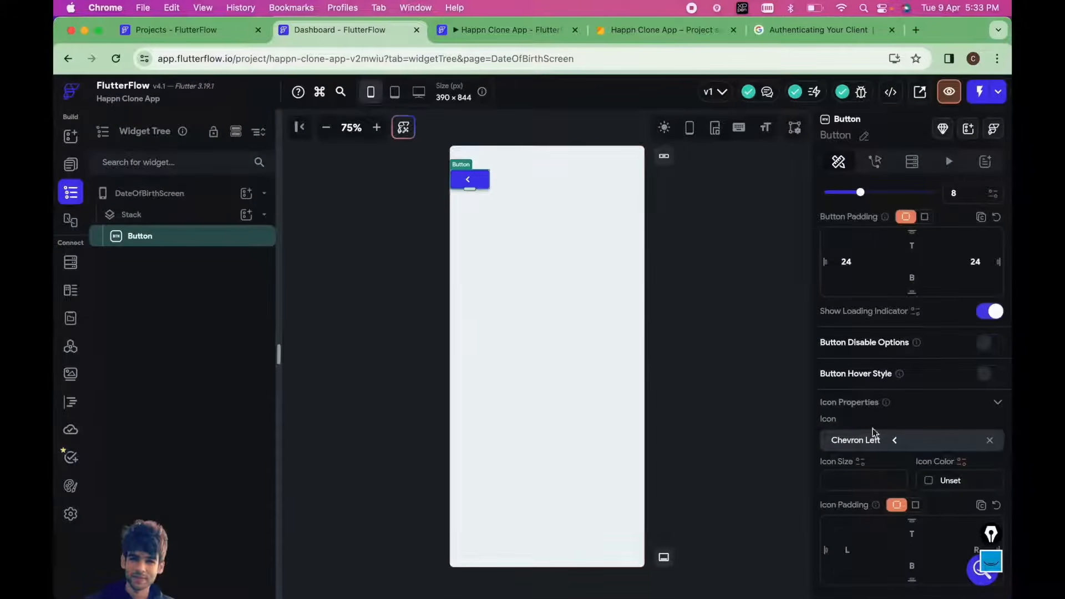
- Set the button's fill color to Primary Background and its icon color to Primary Text
scroll(884, 320, up, 8)
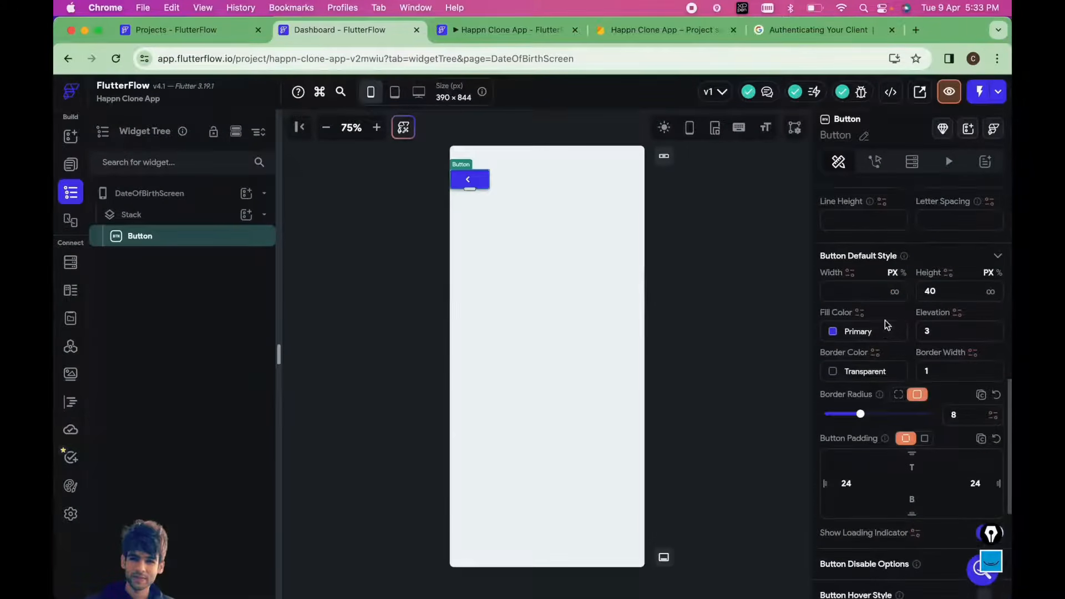
click(834, 332)
click(653, 422)
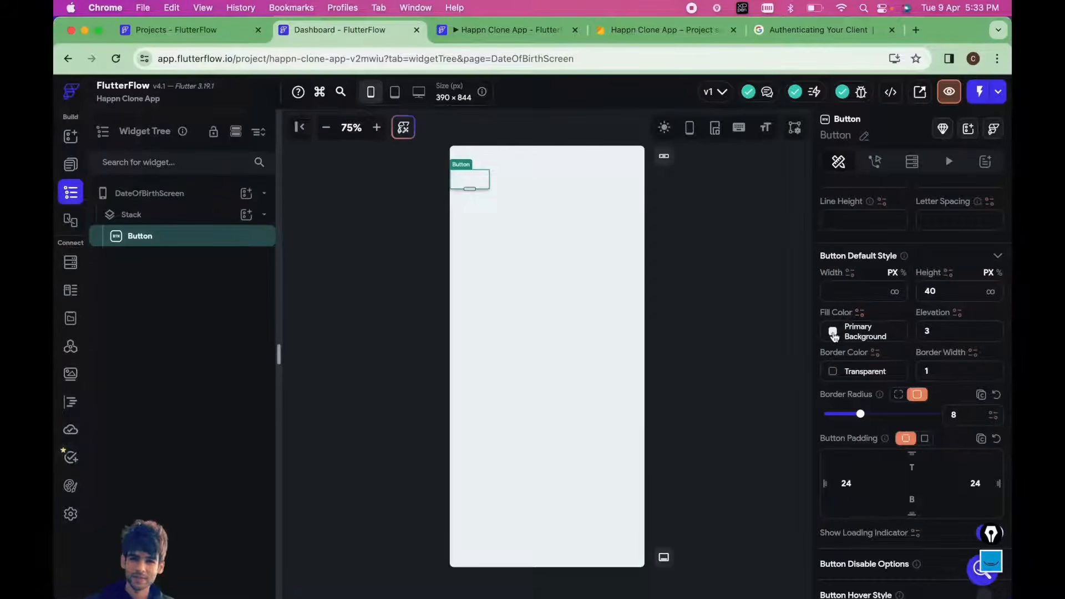
scroll(861, 382, down, 3)
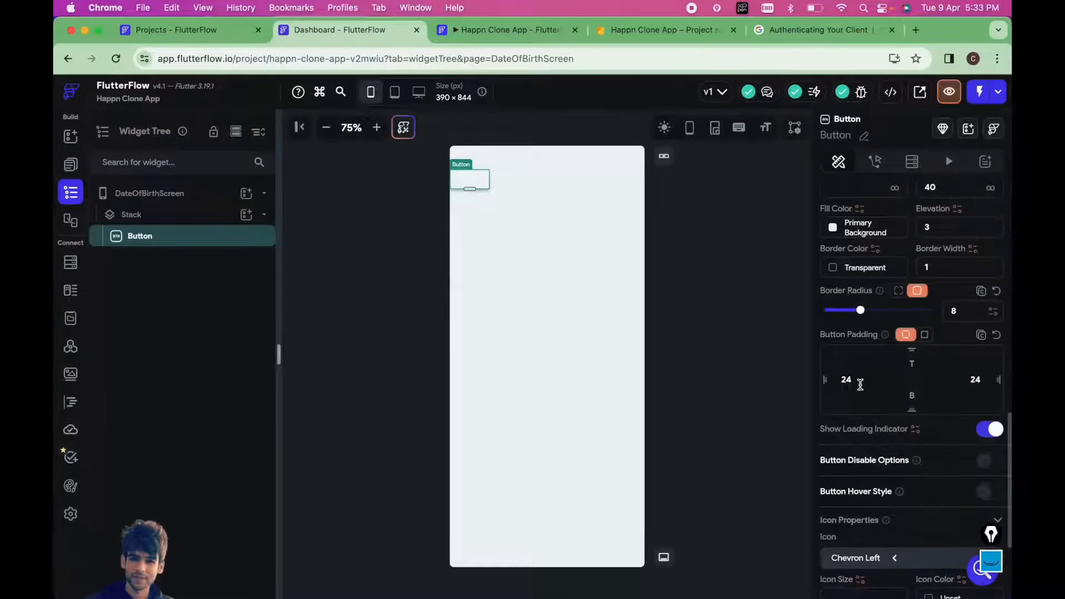
scroll(860, 382, down, 5)
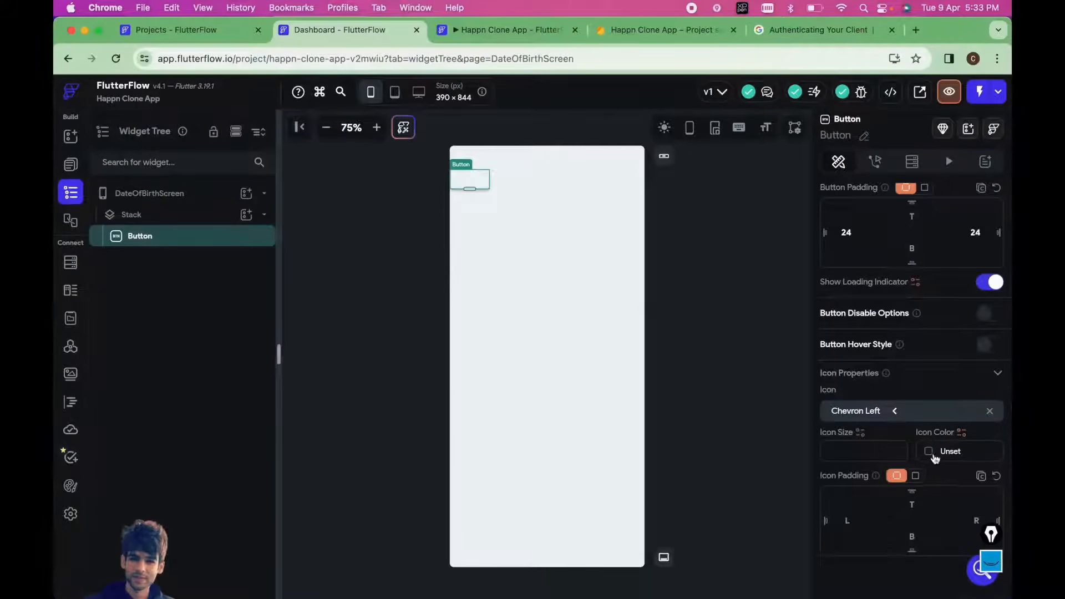
click(935, 458)
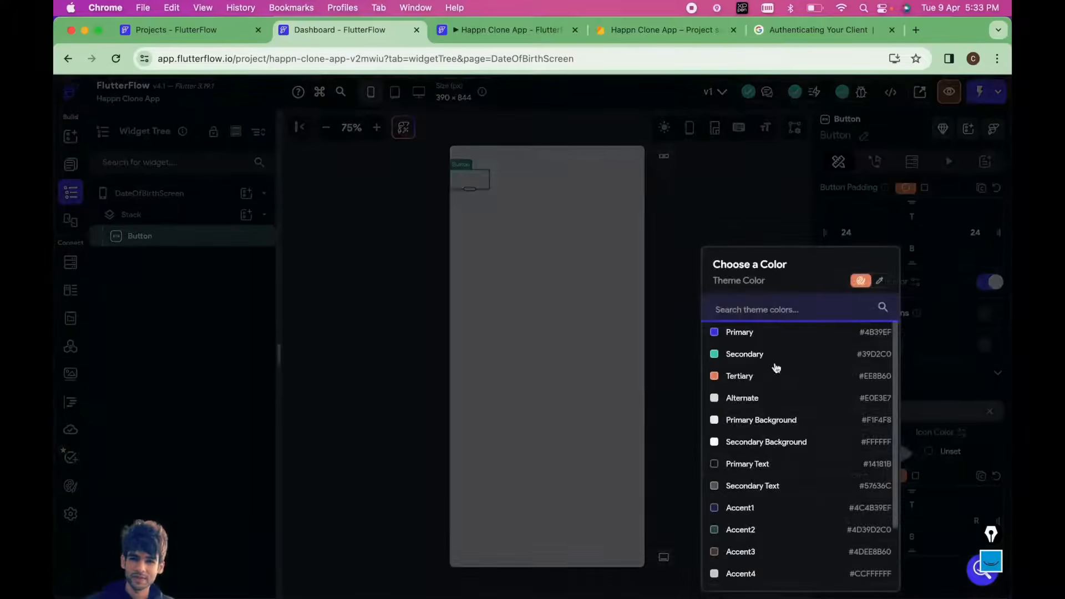
click(741, 465)
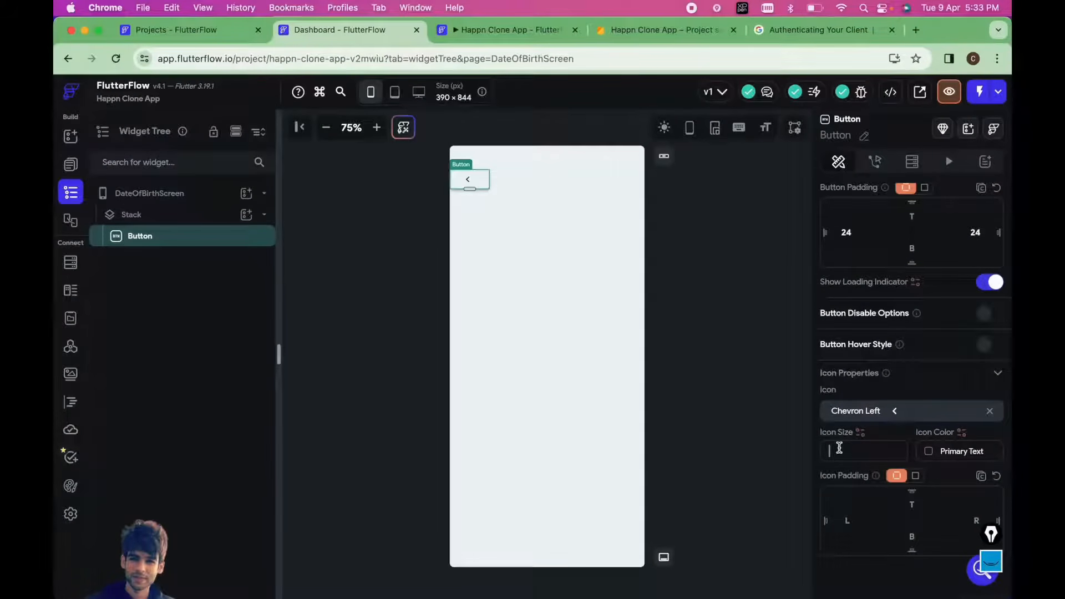
- Set the button's icon size to 44
click(839, 447)
text(40)
key(BackSpace)
key(BackSpace)
text(44)
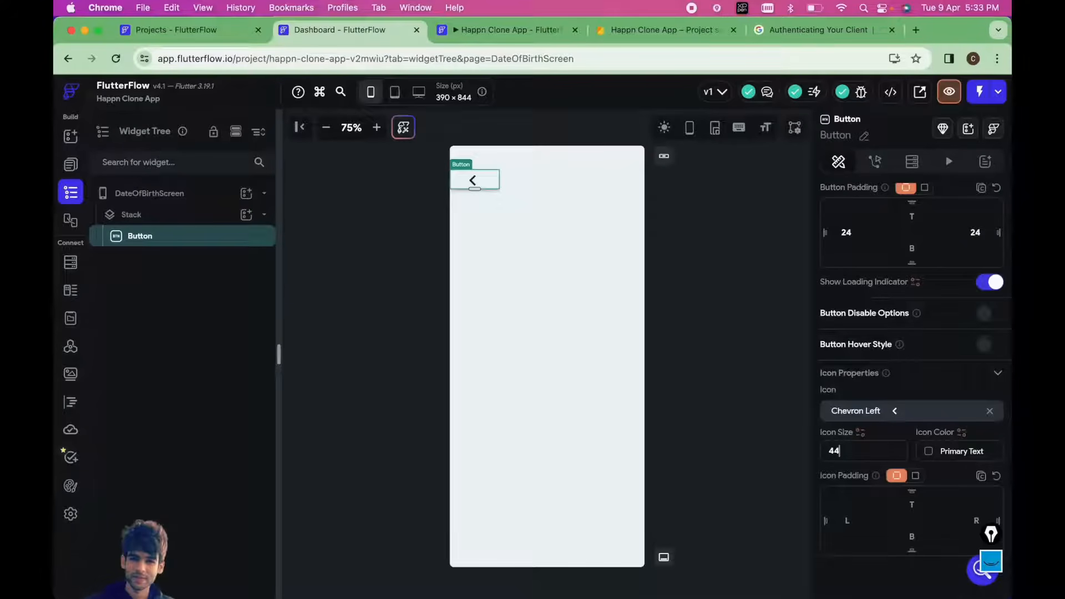
- Try elevations of 300 and 44 on the back button and remove its shadow with an elevation of 0
scroll(873, 435, up, 5)
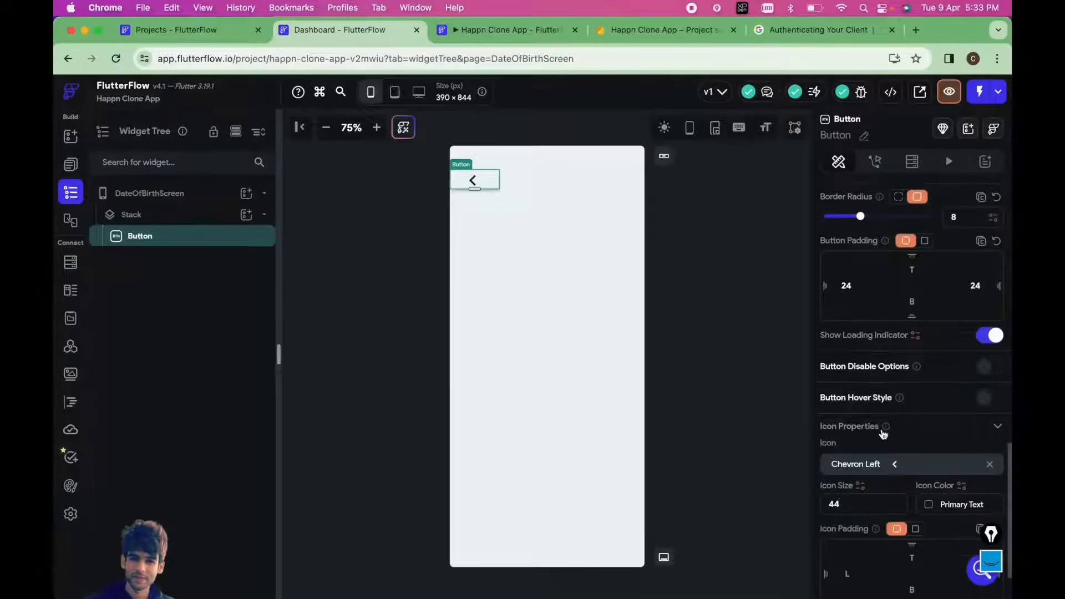
drag(941, 345, 923, 335)
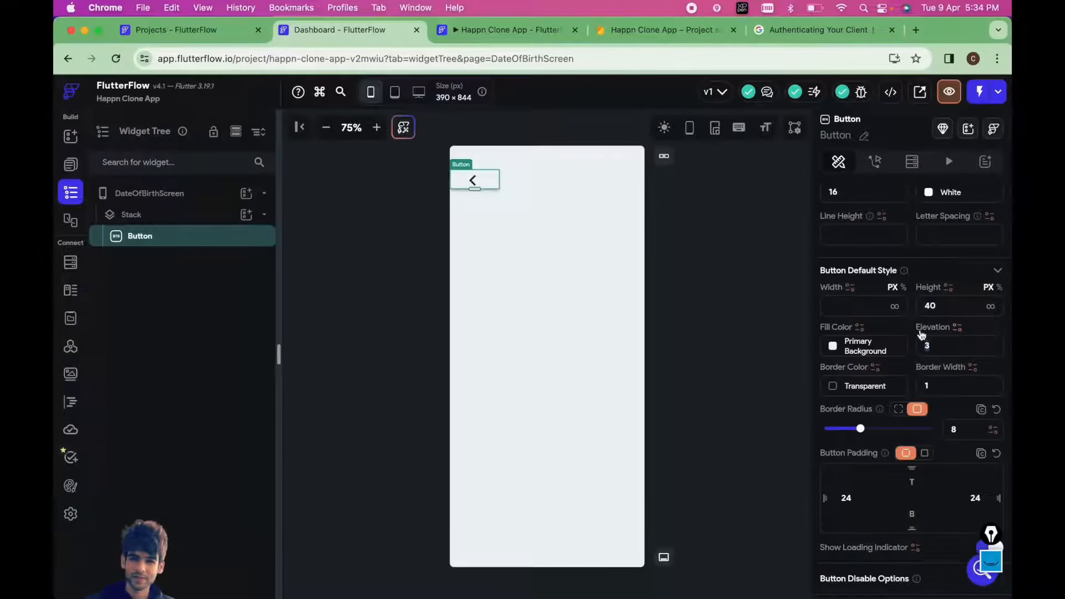
text(0)
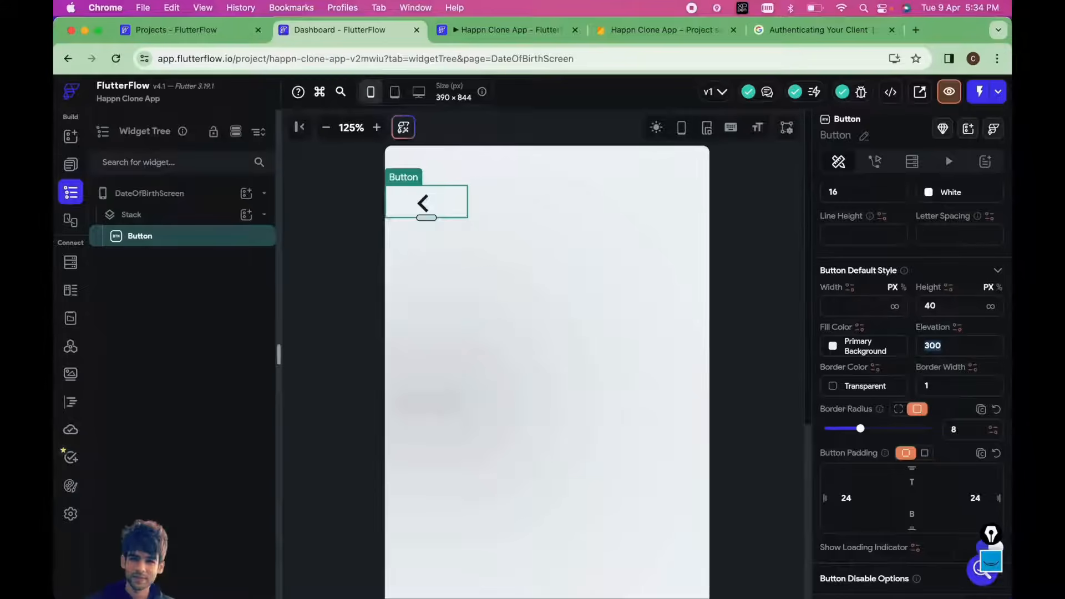
text(44)
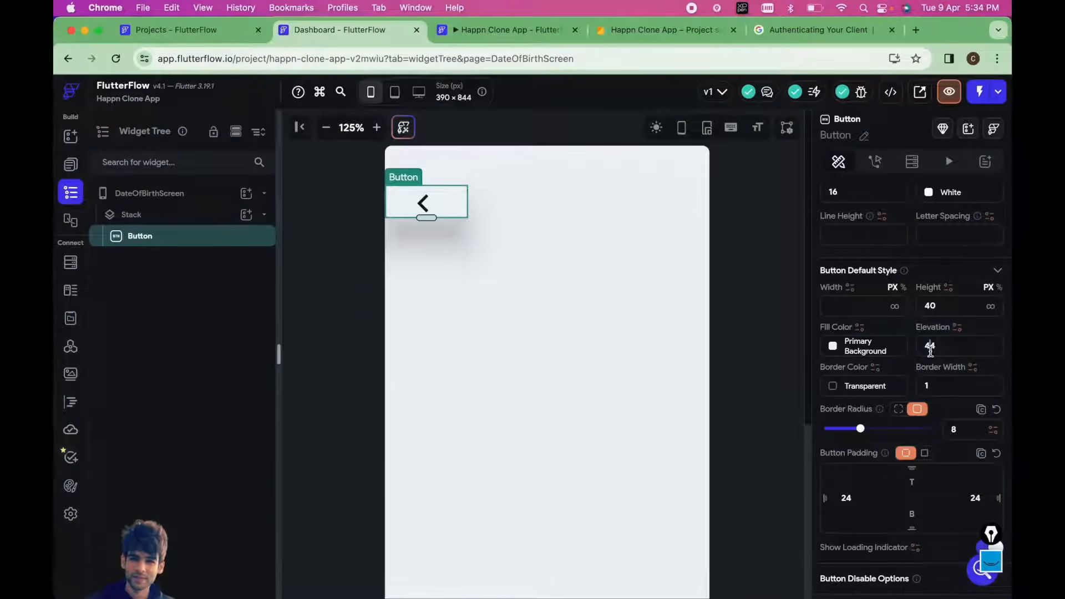
click(548, 340)
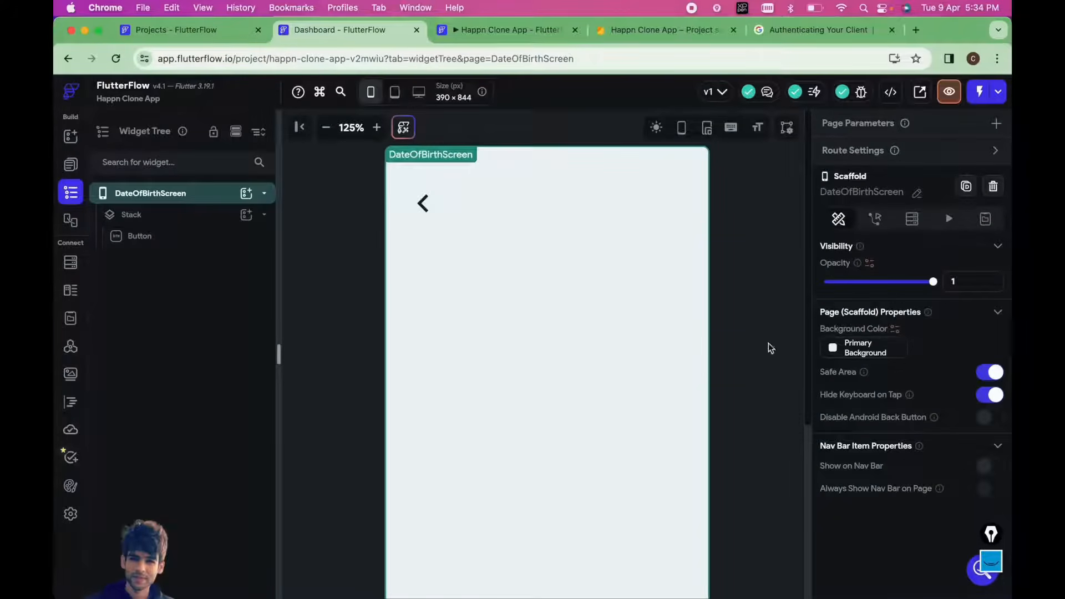
- Add a Text widget to the Stack alongside the back button
scroll(645, 340, down, 2)
click(326, 127)
click(326, 127)
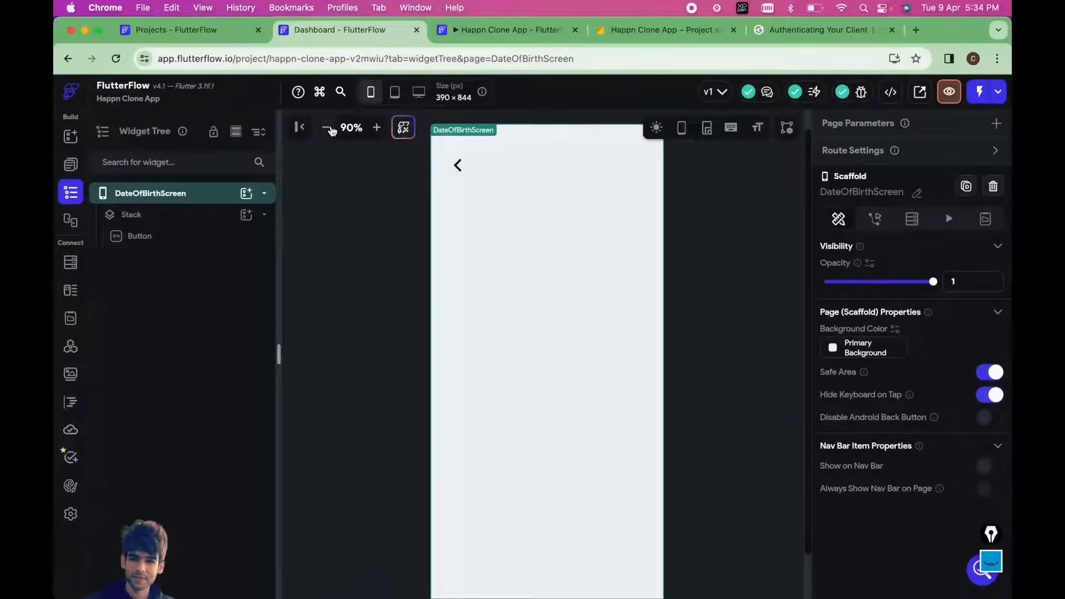
click(326, 127)
click(377, 127)
click(246, 215)
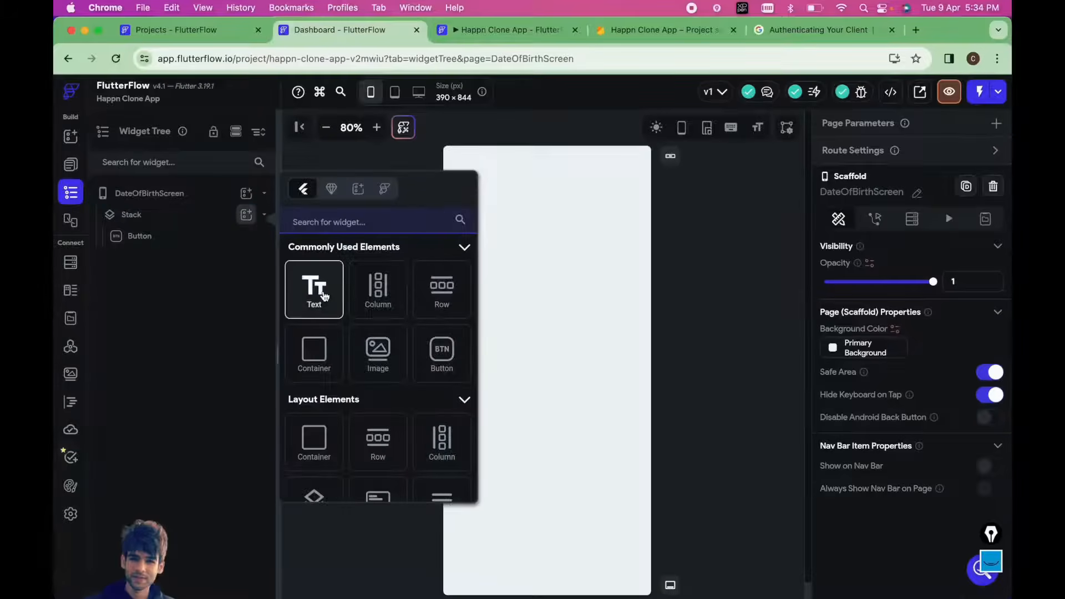
click(314, 289)
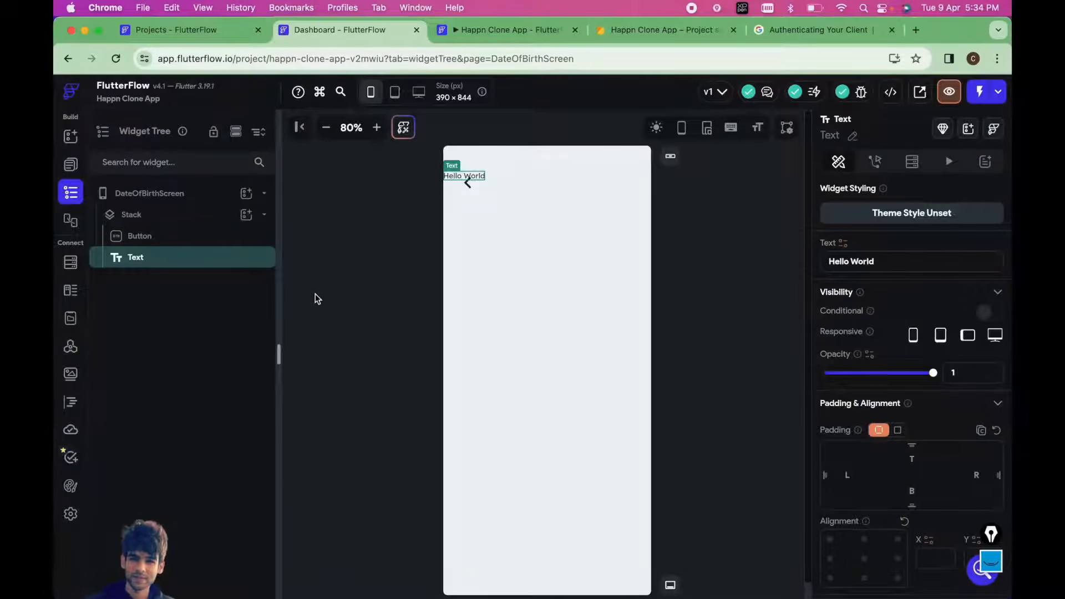
- Move the back button out to the page level and wrap it together with the existing Stack in a new Stack
click(470, 183)
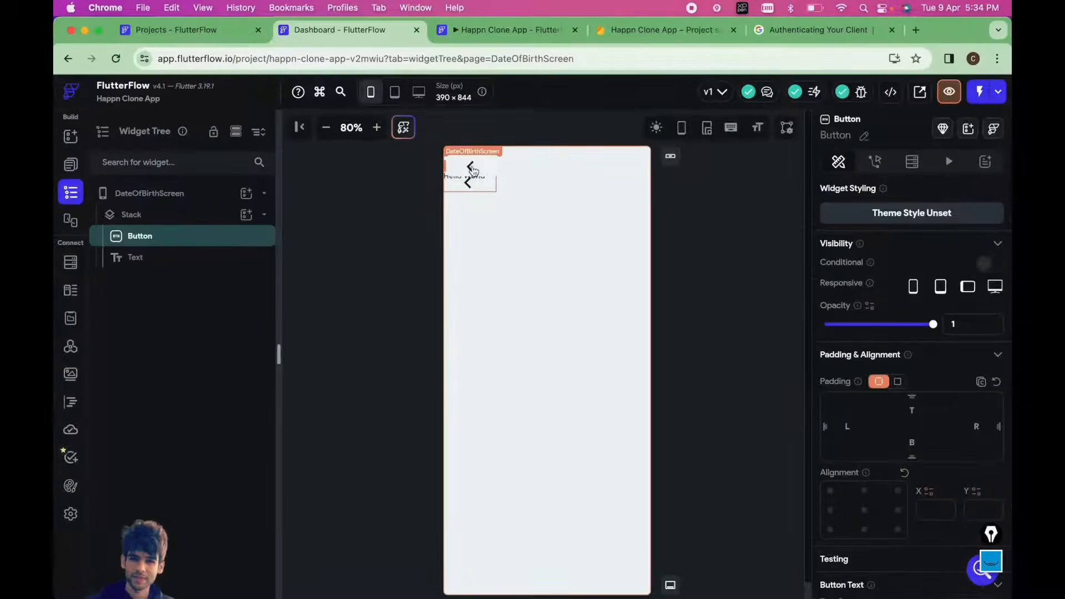
drag(472, 166, 473, 171)
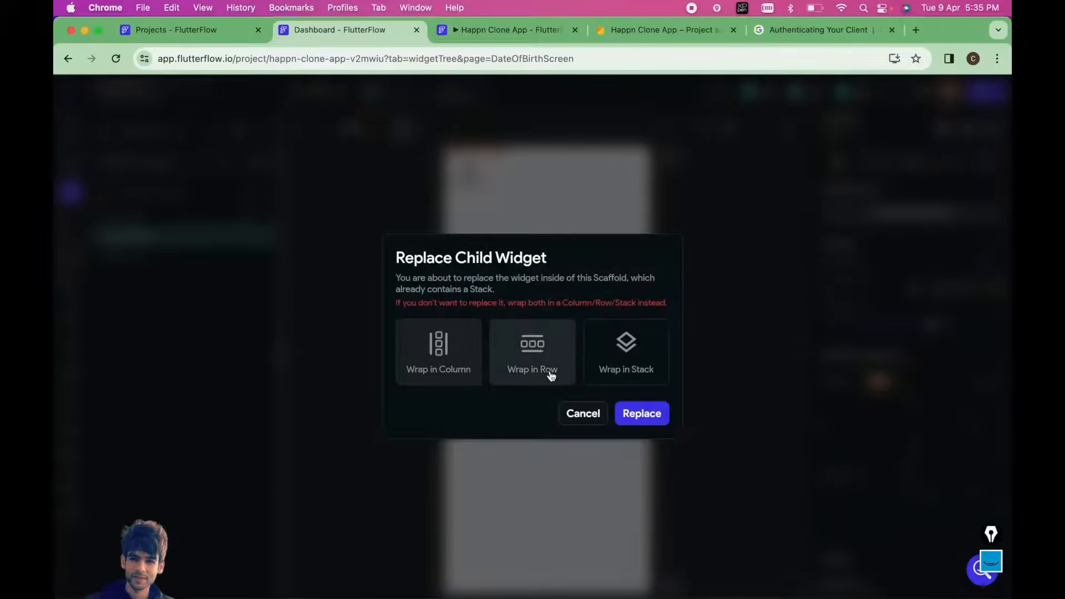
click(625, 362)
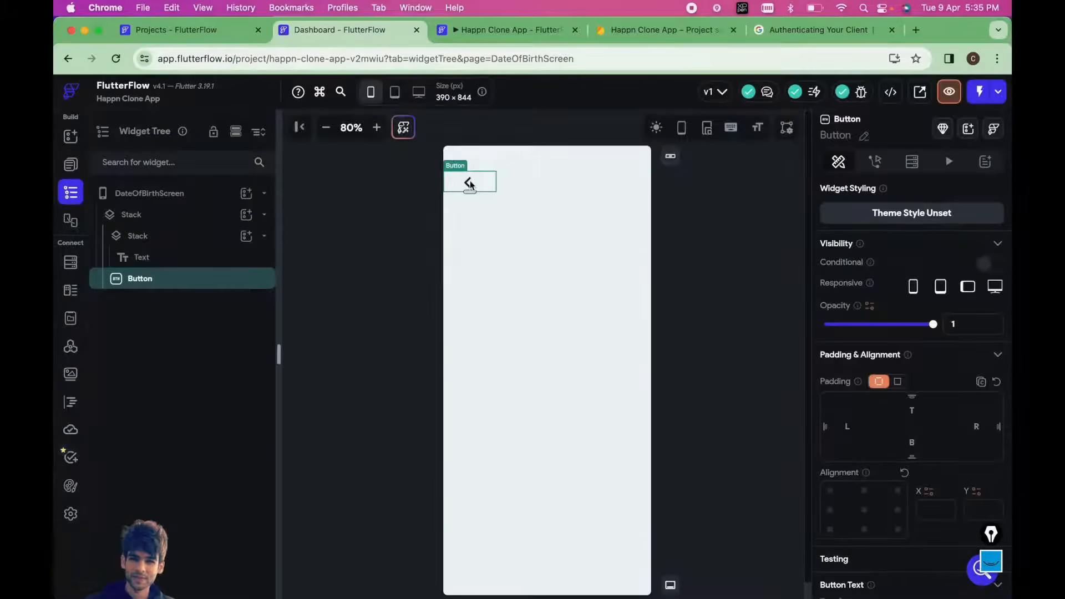
- Position the back button freely in the outer Stack, near the upper-left corner of the page
drag(473, 190, 480, 193)
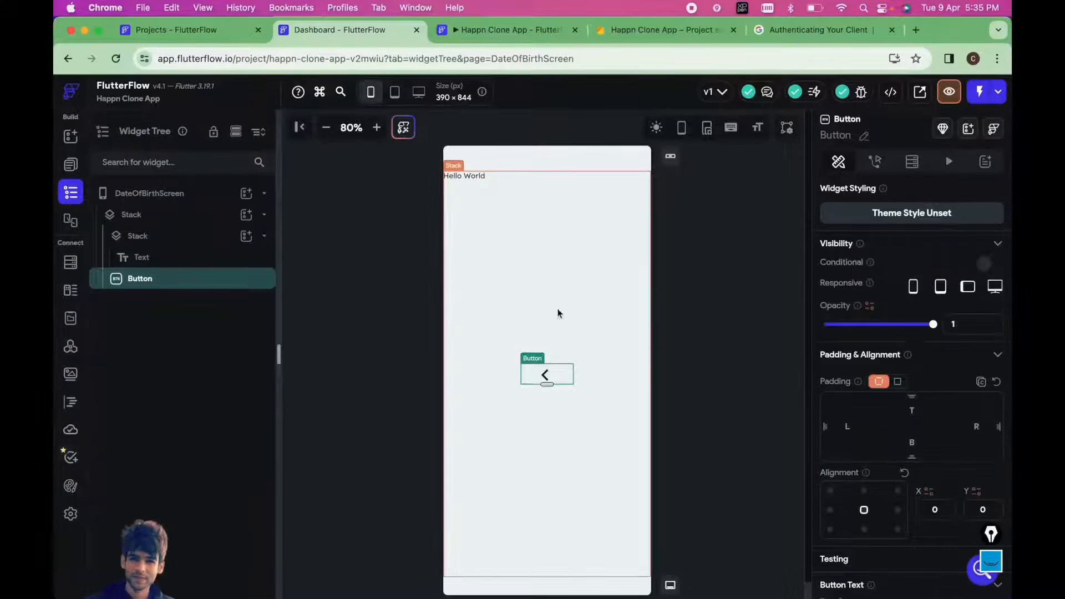
drag(547, 373, 487, 247)
drag(498, 211, 477, 181)
drag(505, 229, 466, 184)
- Place the Hello World text in the outer Stack below and to the right of the back button, at about X -0.312
key(super+z)
key(super+z)
click(485, 247)
key(super+shift+z)
click(476, 248)
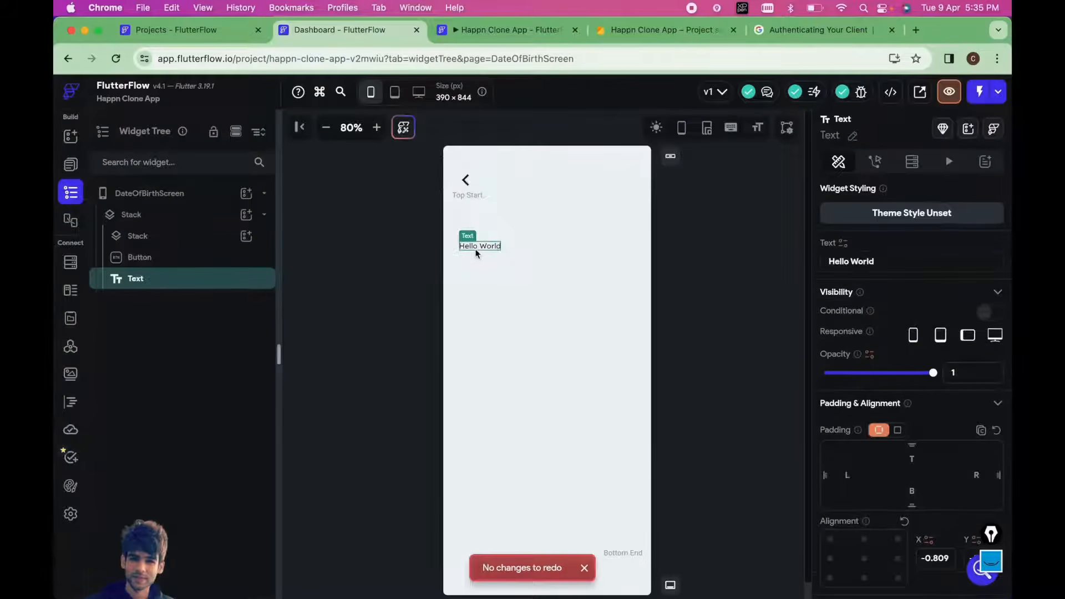
drag(486, 248, 521, 236)
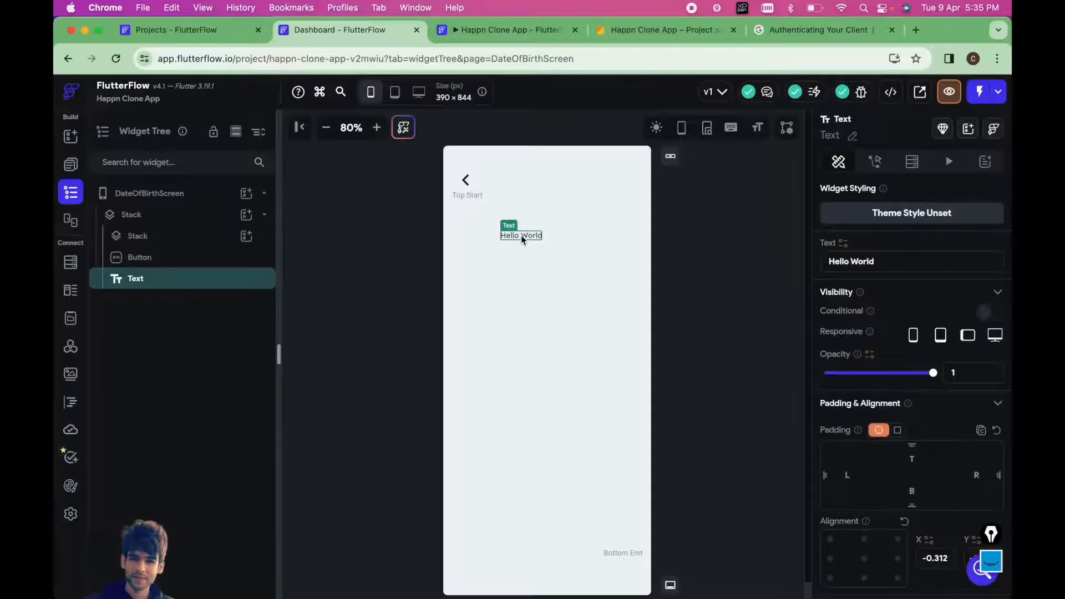
- Change the Hello World text to "Your Date Of Birth"
triple_click(851, 259)
key(BackSpace)
text(Your Date D)
key(BackSpace)
text(Of B)
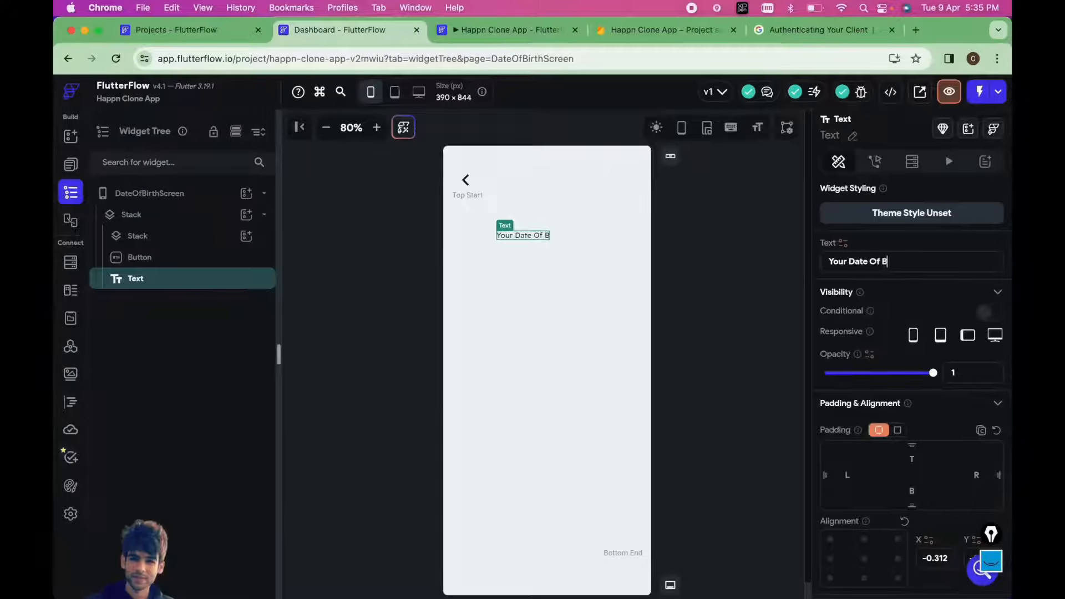
text(irth)
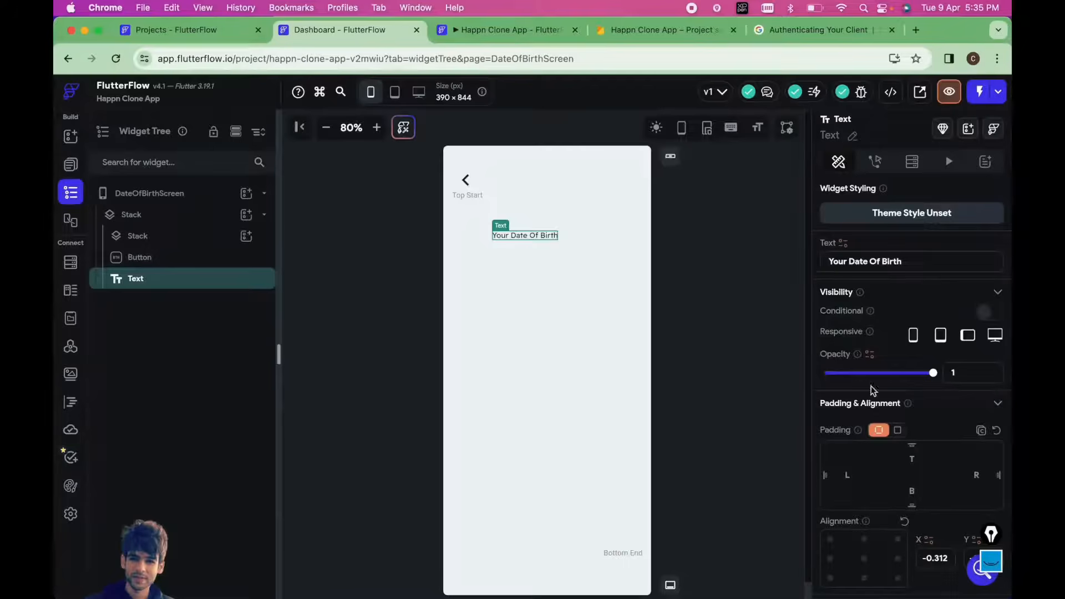
- Apply the Title Large theme style to the heading and enlarge its font until the text spans most of the page width
scroll(914, 450, down, 1)
scroll(915, 450, down, 5)
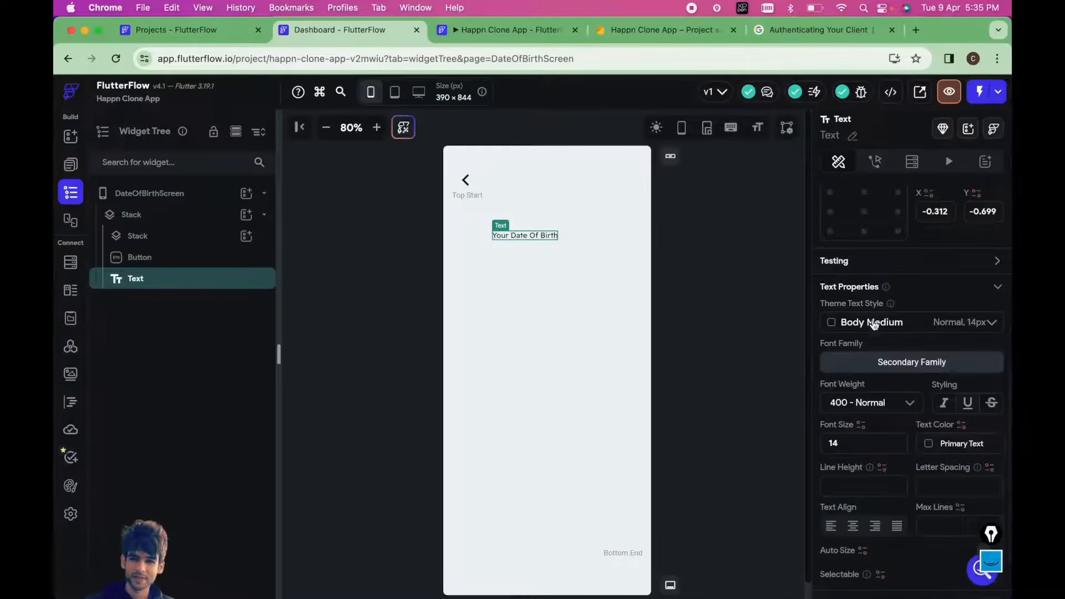
click(872, 321)
click(875, 257)
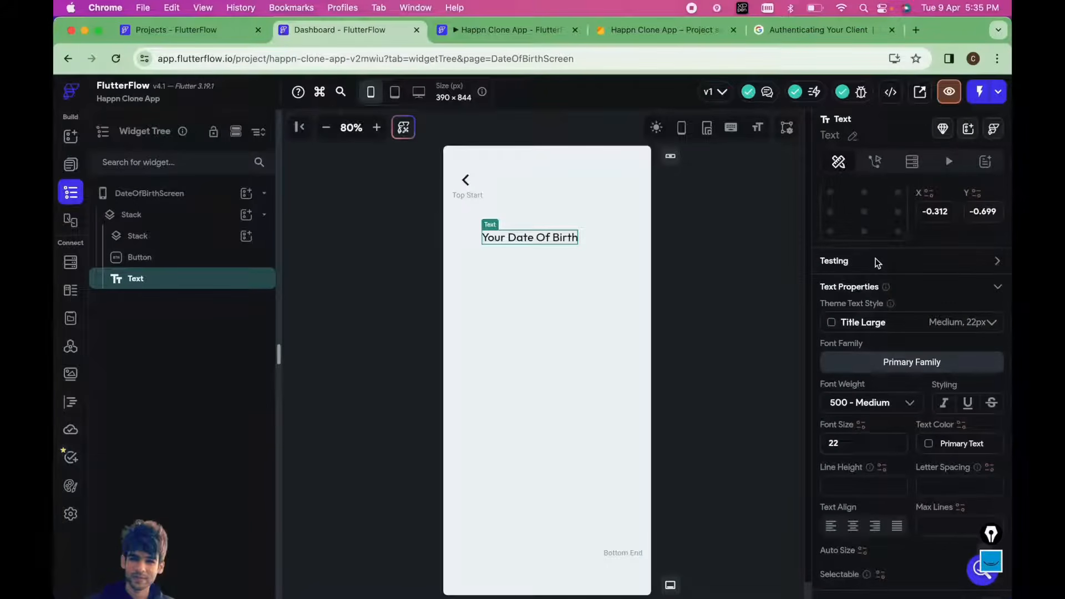
key(Up)
key(Up)
key(Up)
key(Up)
key(Up)
key(Up)
key(Up)
key(Up)
key(Up)
key(Up)
key(Up)
key(Up)
key(Up)
key(Up)
- Delete the empty inner Stack and add a Button to the remaining Stack just below the heading, at about X -0.728, Y -0.523
click(183, 235)
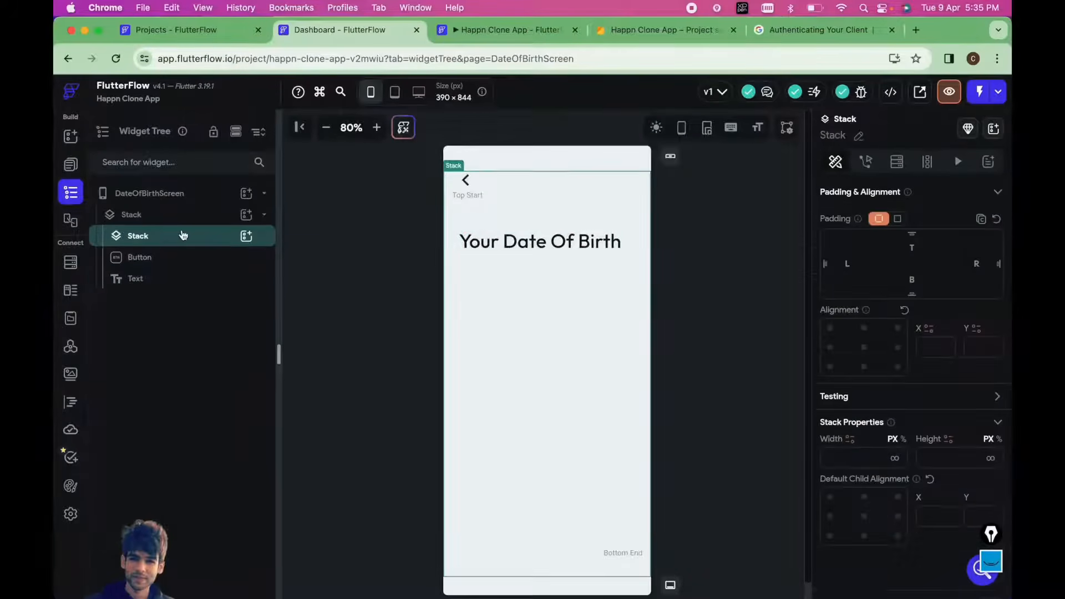
key(Delete)
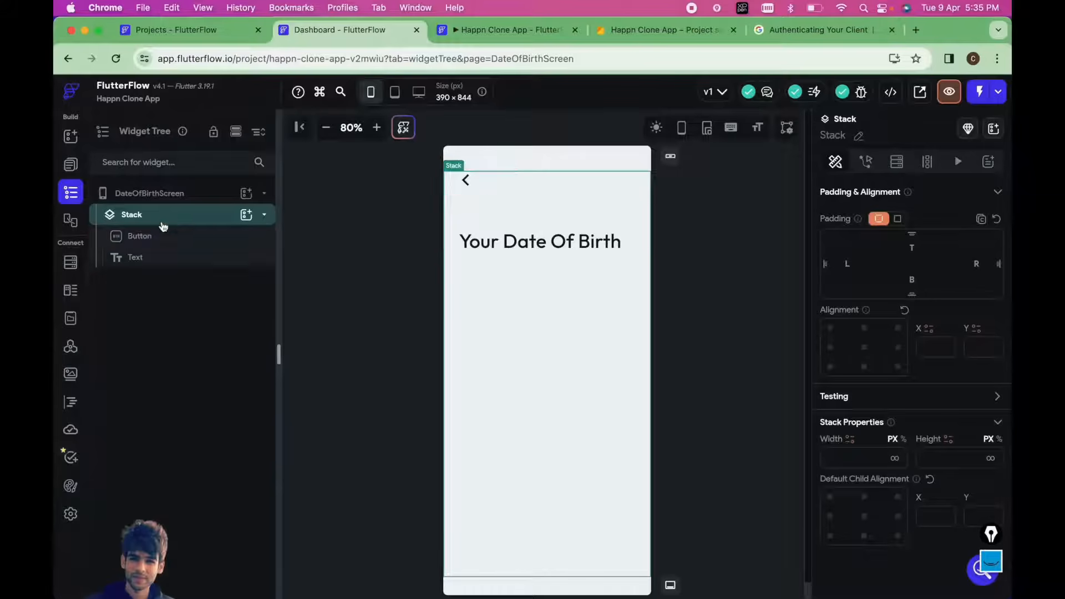
click(193, 218)
click(225, 216)
click(245, 215)
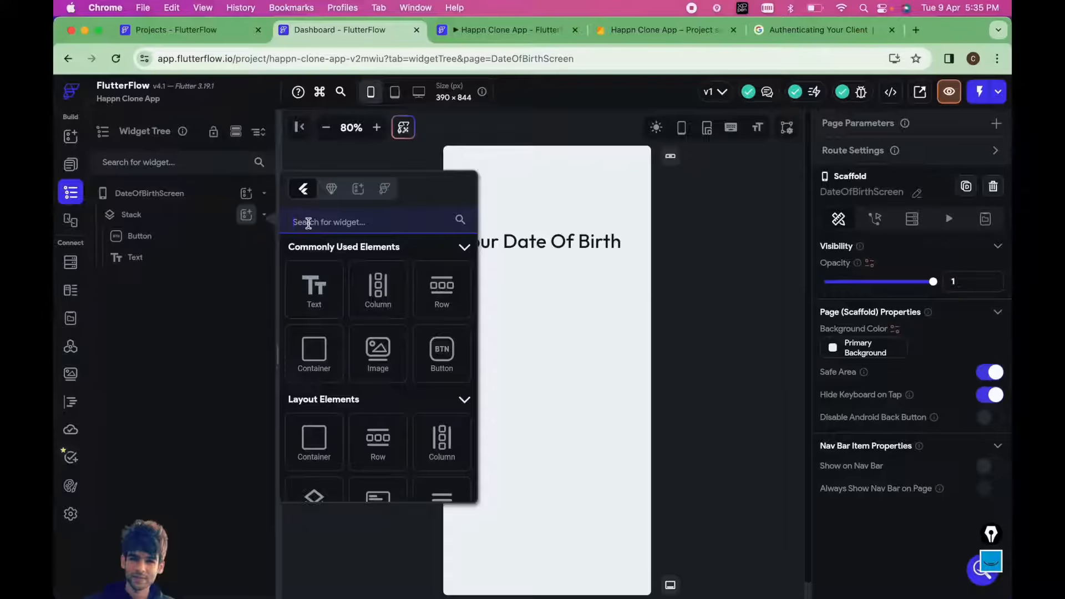
text(button)
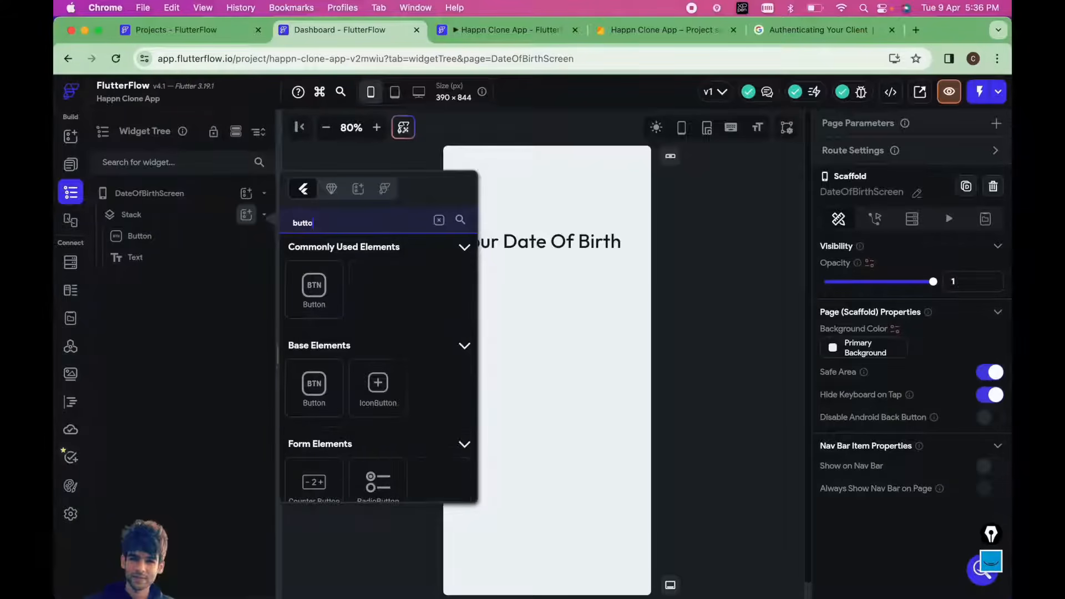
click(309, 285)
drag(470, 183, 490, 278)
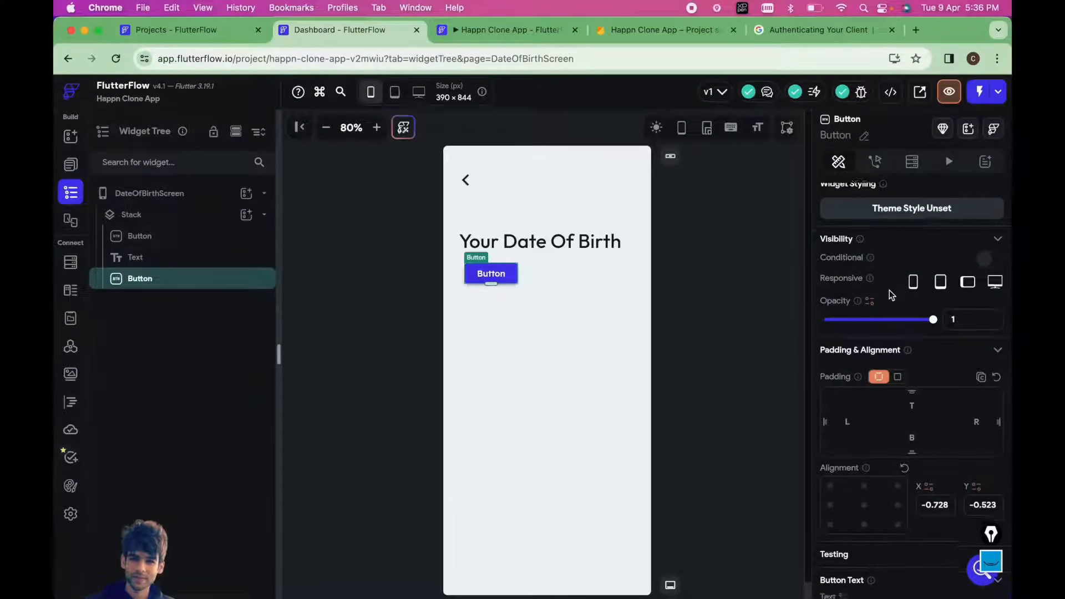
- Set the new button's text to "d/m/yyyy"
key(super+2)
scroll(884, 380, down, 3)
scroll(887, 382, down, 2)
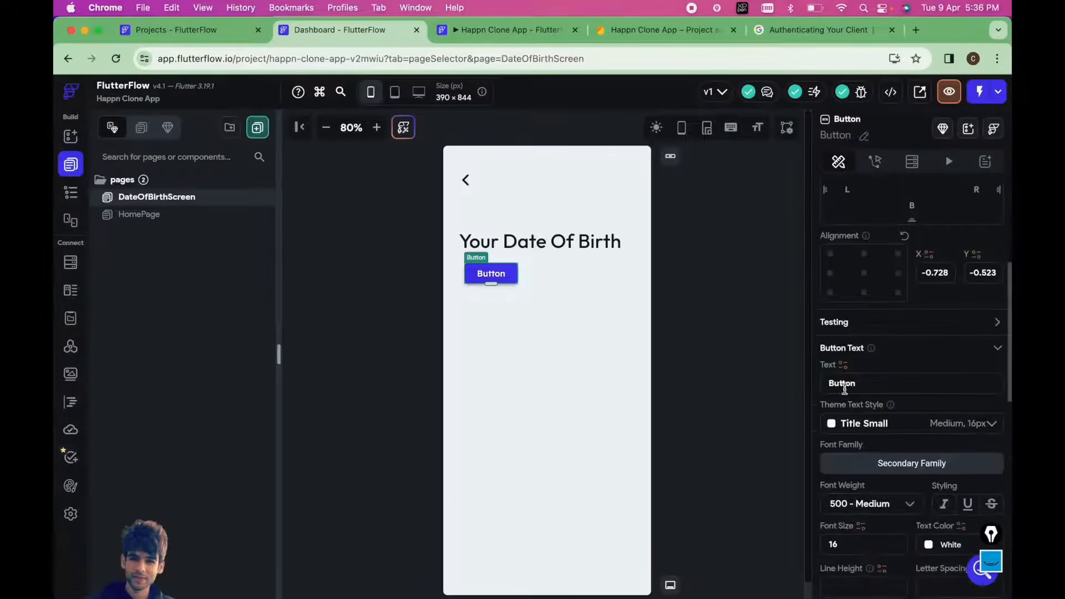
text(d)
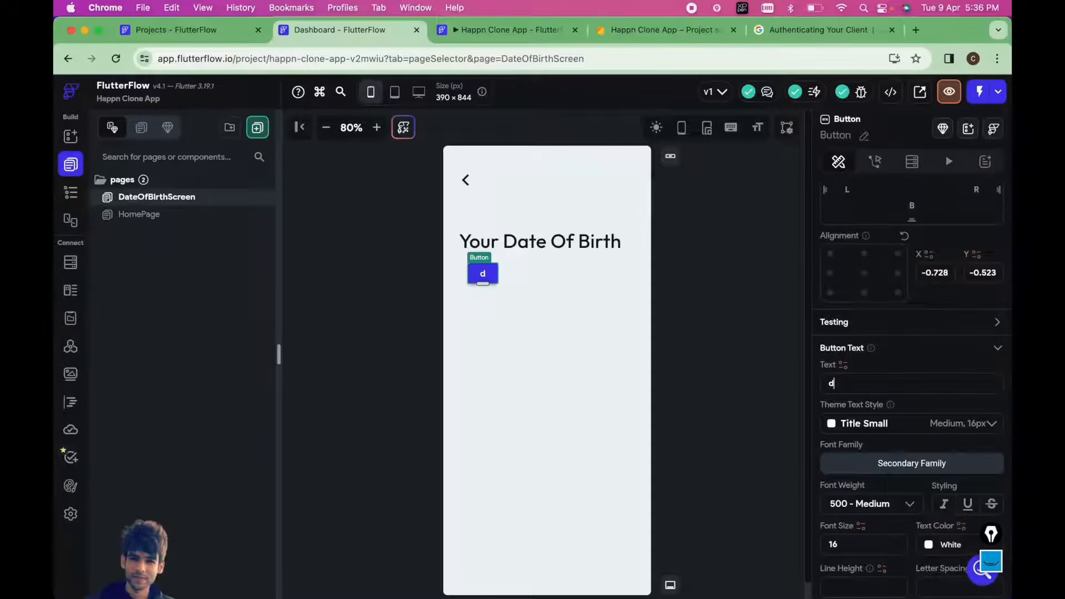
text(/m/y)
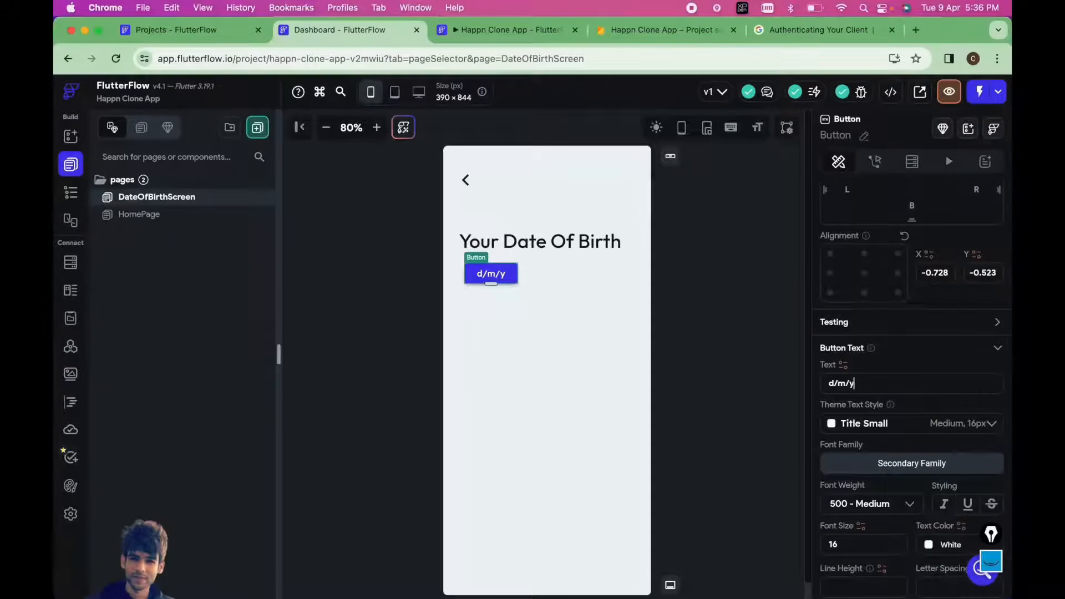
text(yyy)
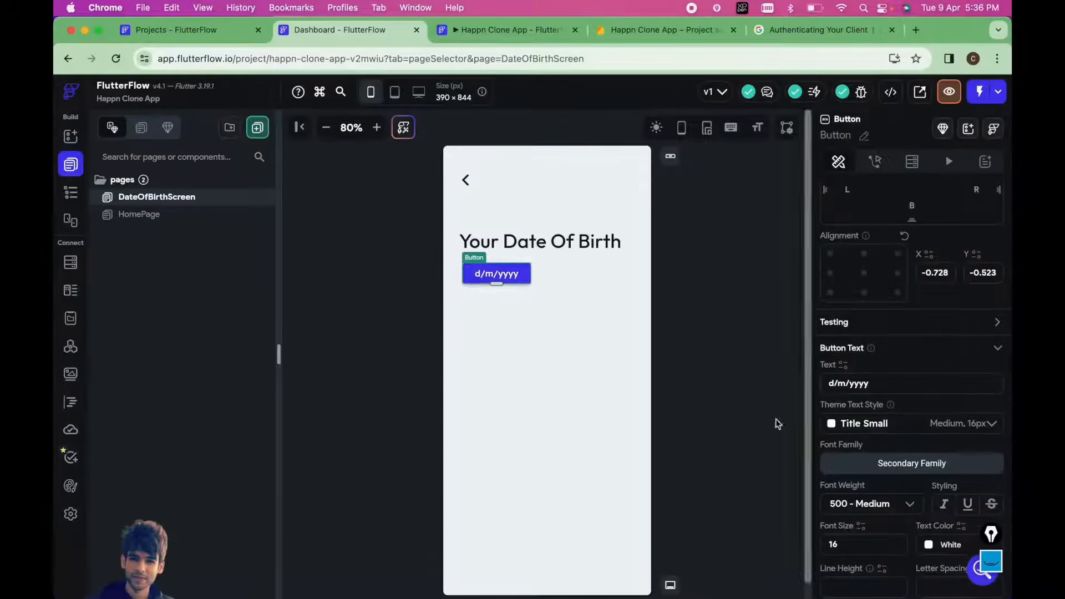
click(581, 372)
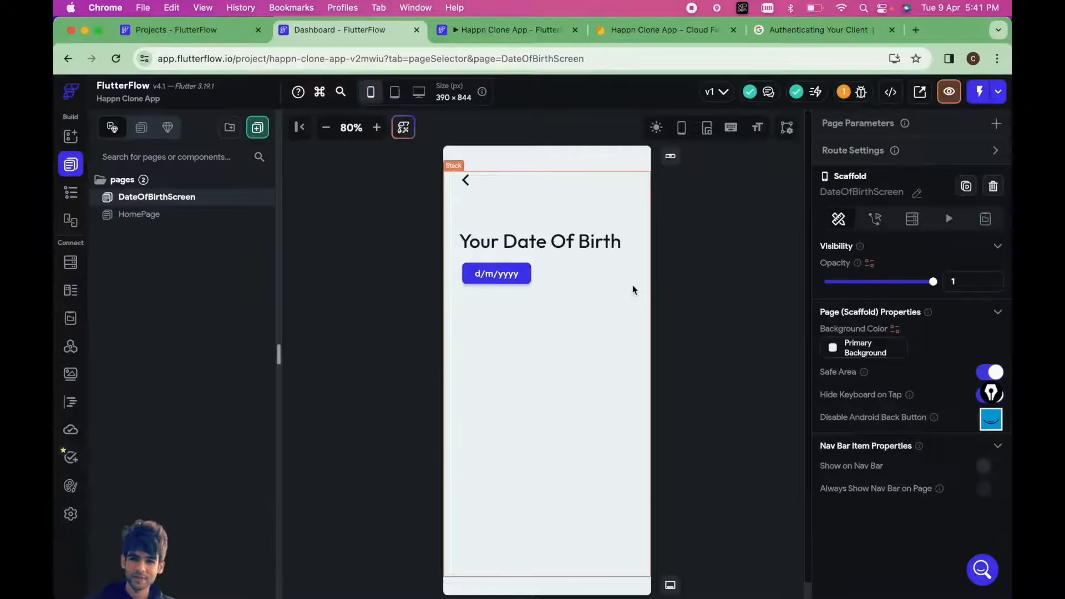
- Add an On Tap action to the d/m/yyyy button and open it in the Action Flow Editor
click(502, 273)
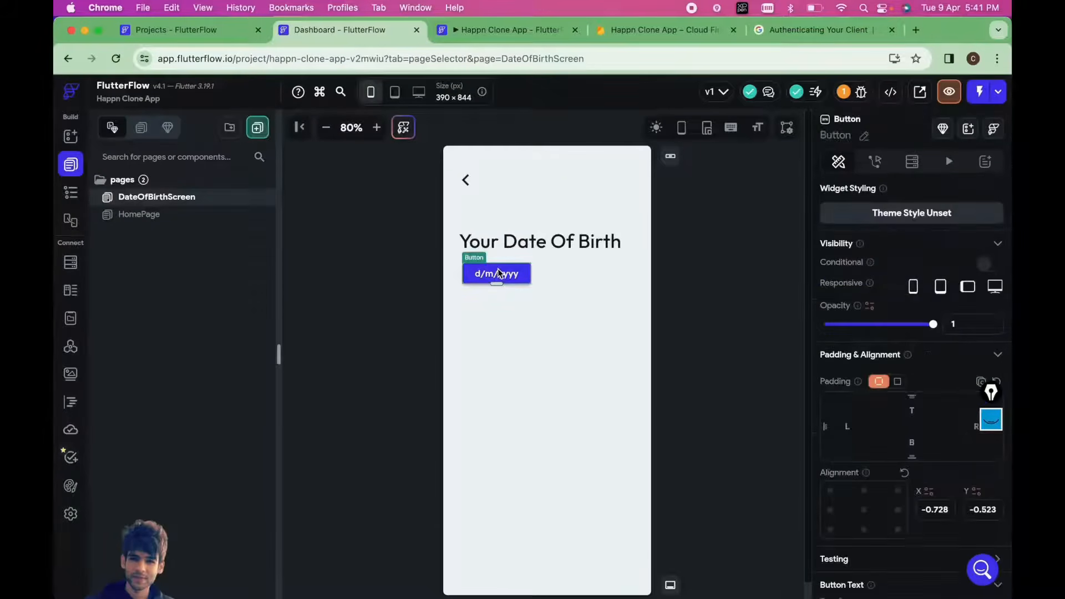
key(ctrl+Up)
click(512, 213)
scroll(531, 372, down, 5)
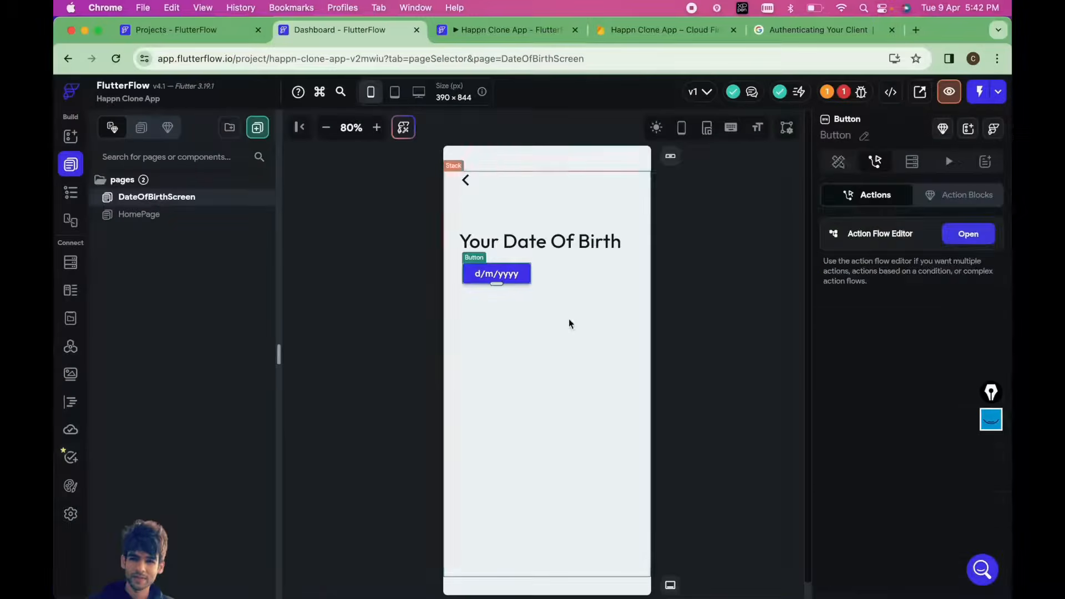
click(568, 318)
click(501, 276)
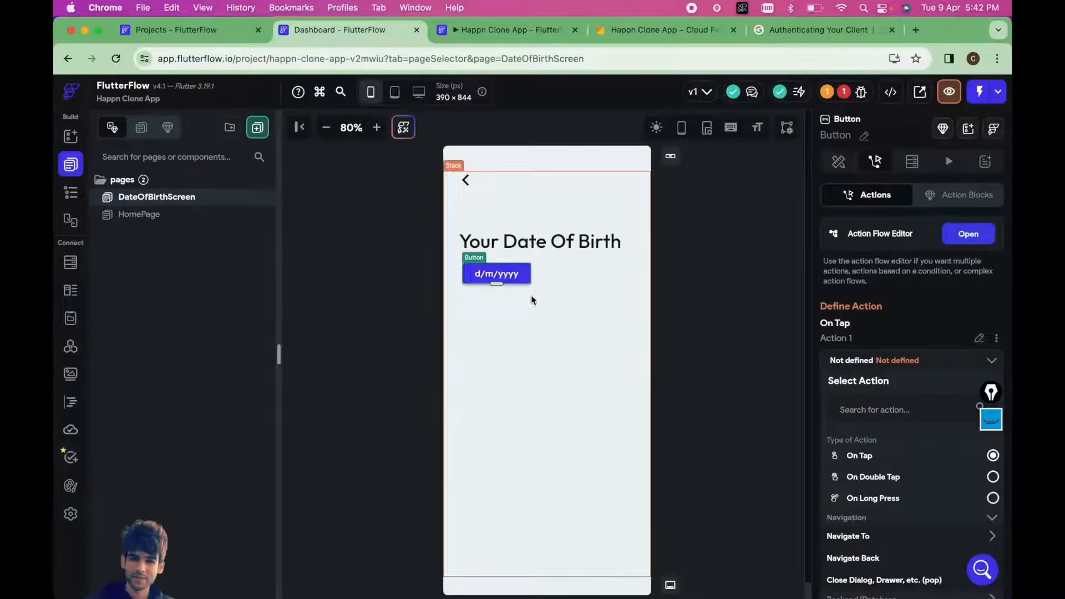
click(970, 235)
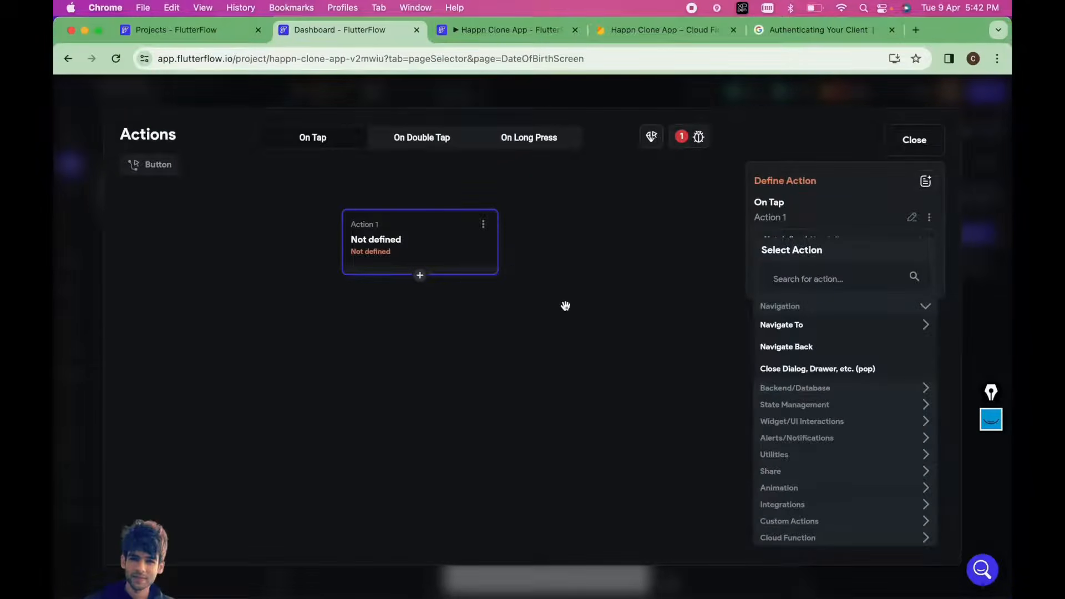
- Define the On Tap action as showing a Bottom Sheet and open its component selection
click(800, 276)
text(bottom)
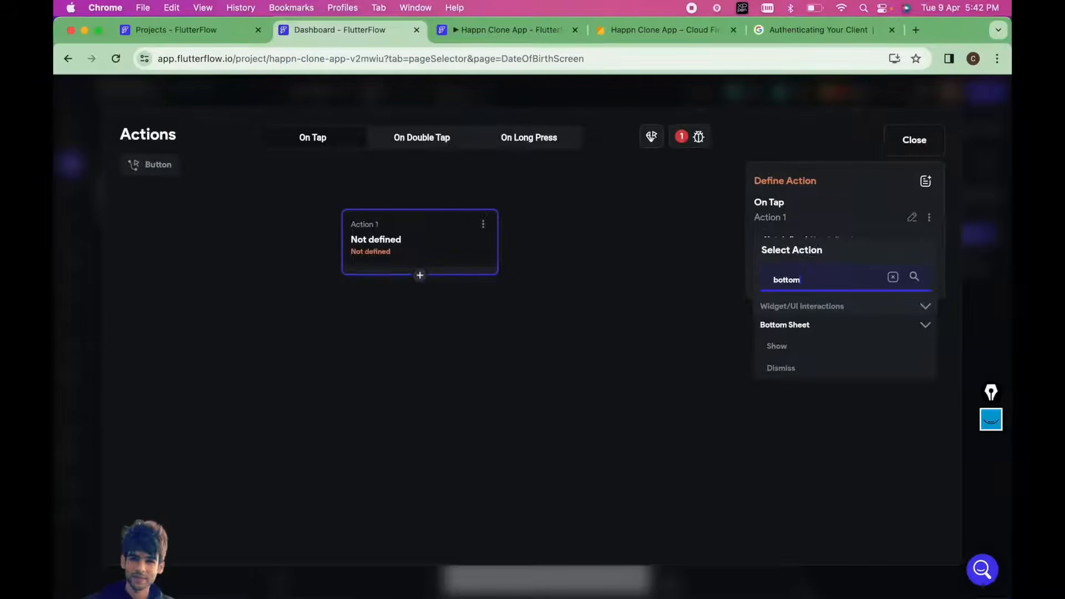
key(super+equal)
key(super+equal)
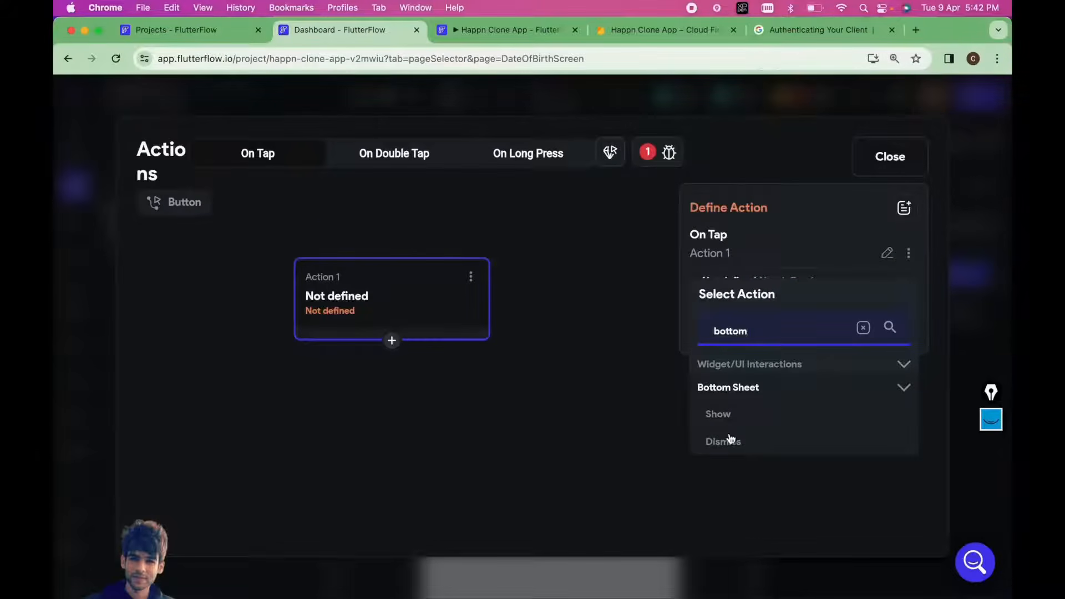
click(720, 417)
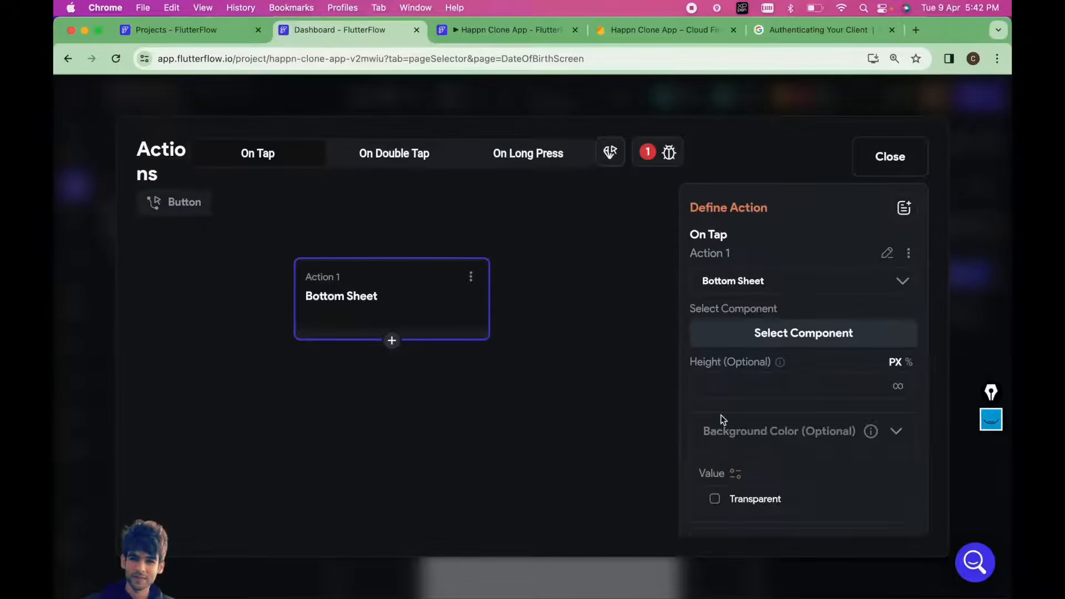
click(784, 341)
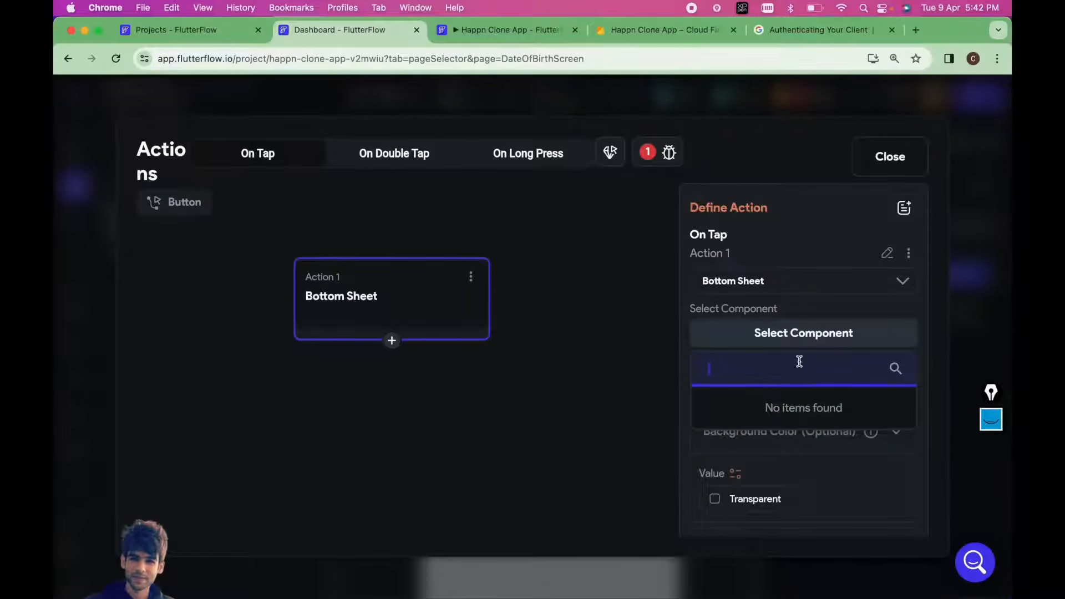
- Examine the ValidateDOB bottom sheet in the Happn Clone App Demo storyboard, and return to the Happn Clone App project
key(ctrl+Up)
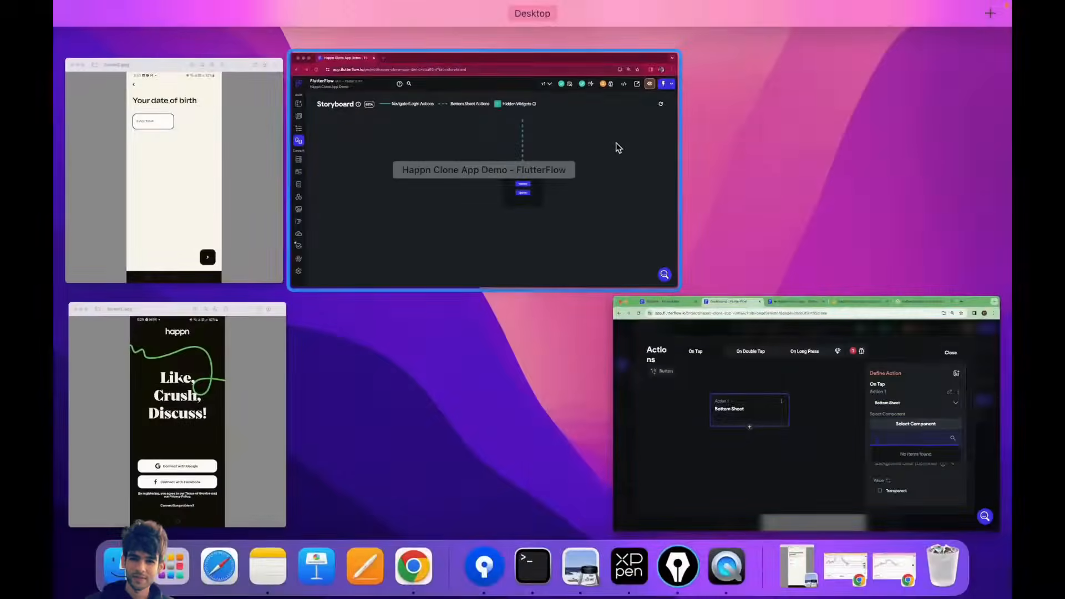
click(616, 142)
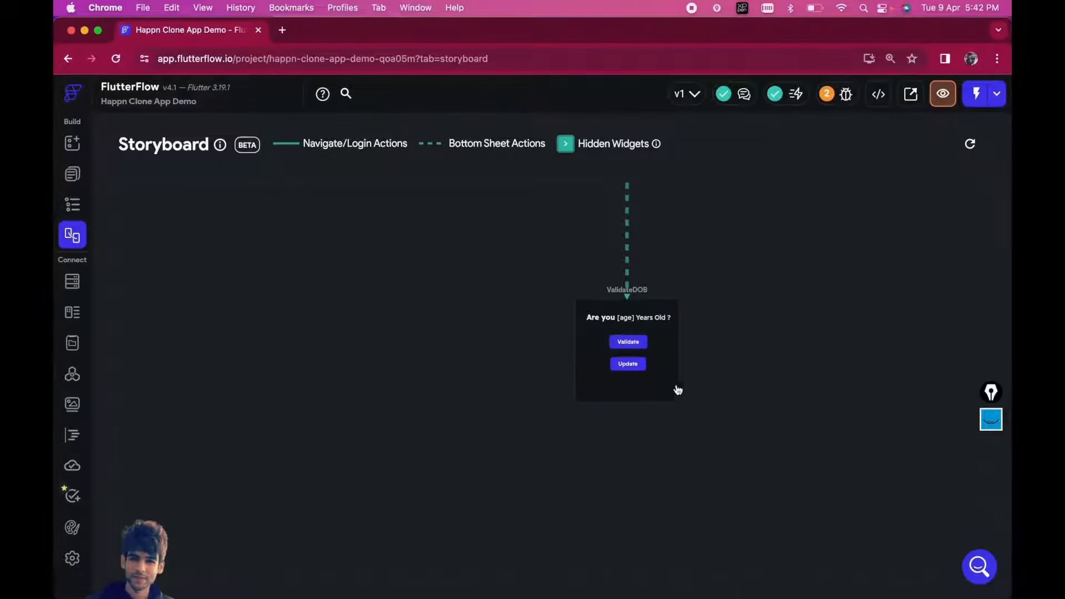
scroll(659, 290, up, 5)
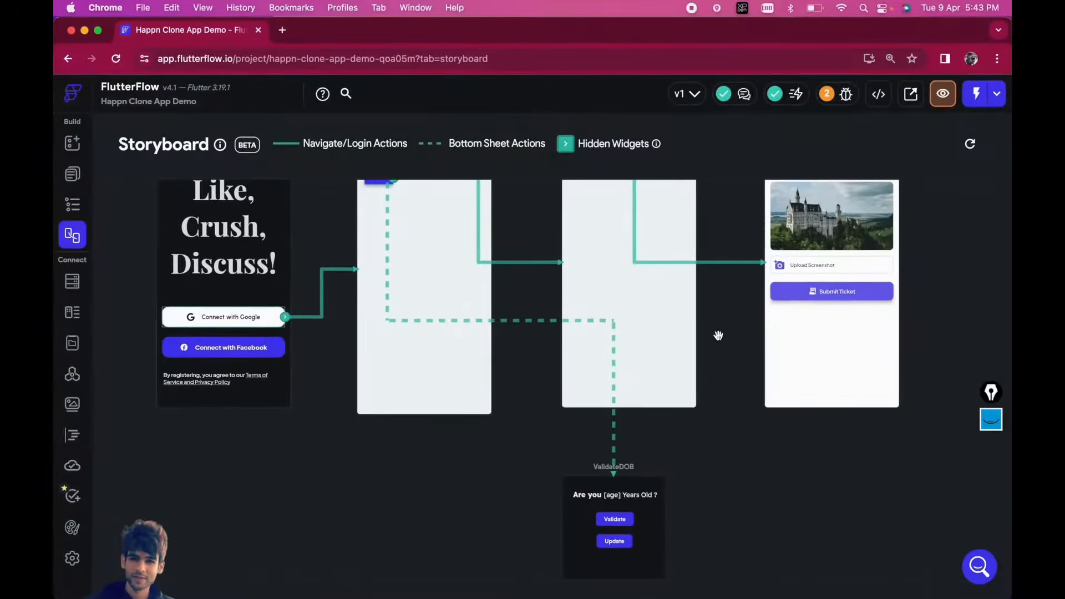
key(ctrl+Up)
click(599, 182)
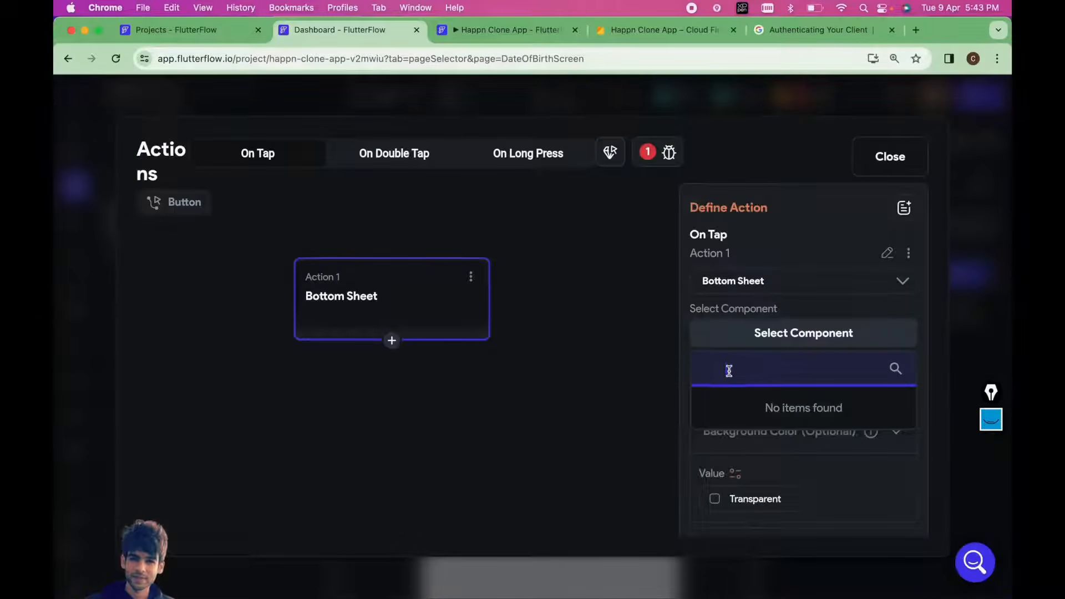
- Close the action editor and return to the DateOfBirthScreen canvas with the project's page list shown
click(890, 157)
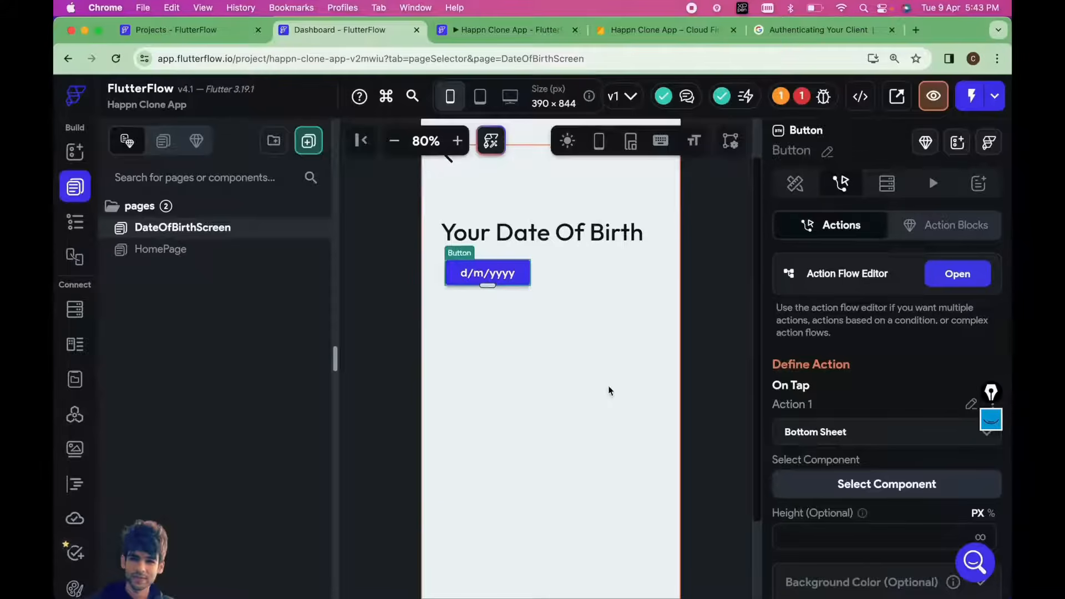
key(super+minus)
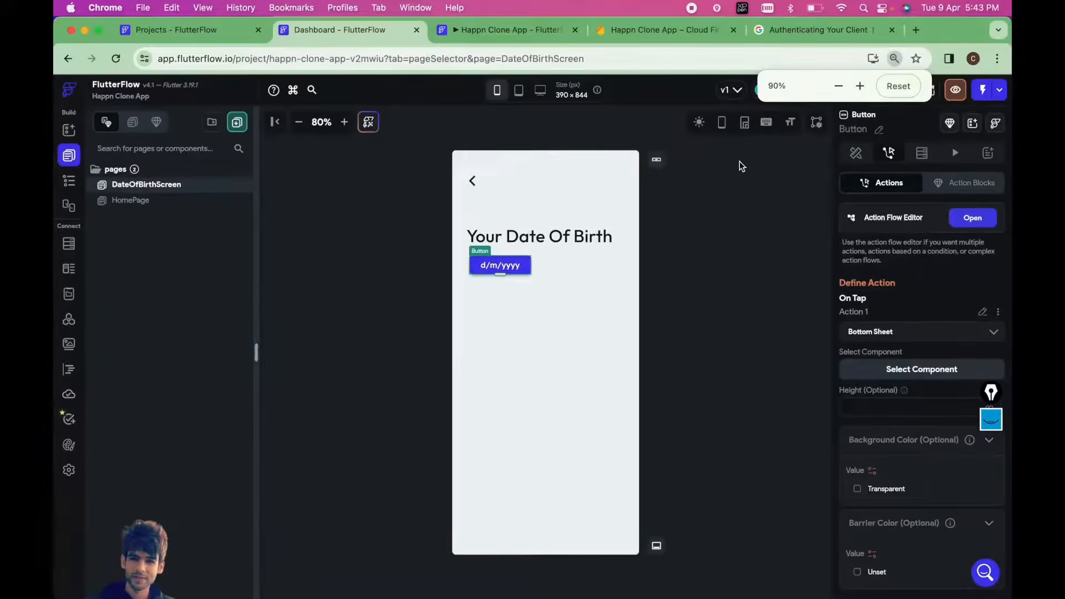
click(698, 247)
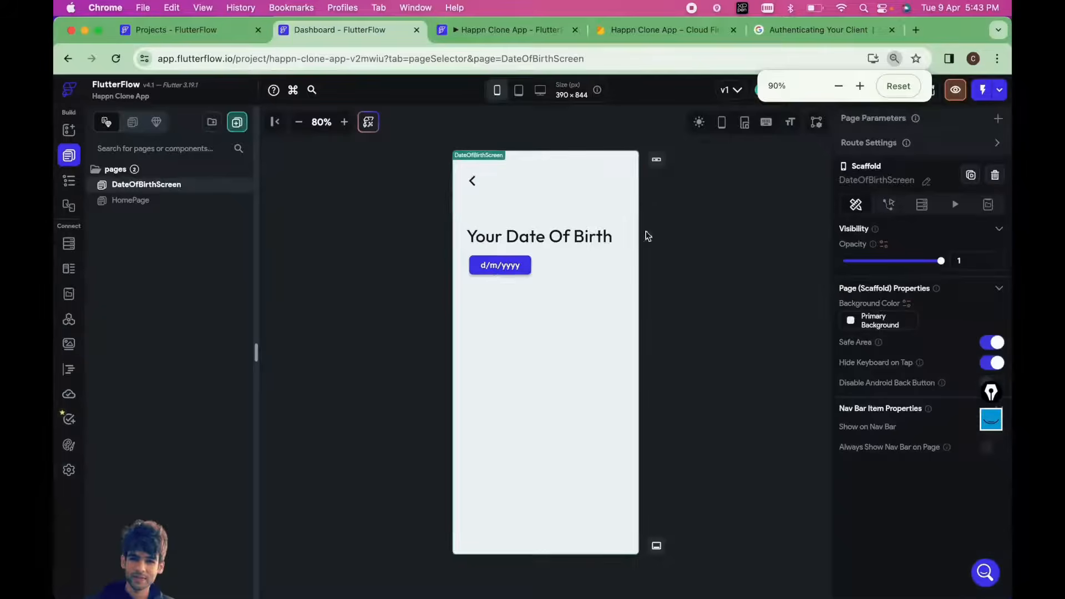
click(68, 156)
click(67, 158)
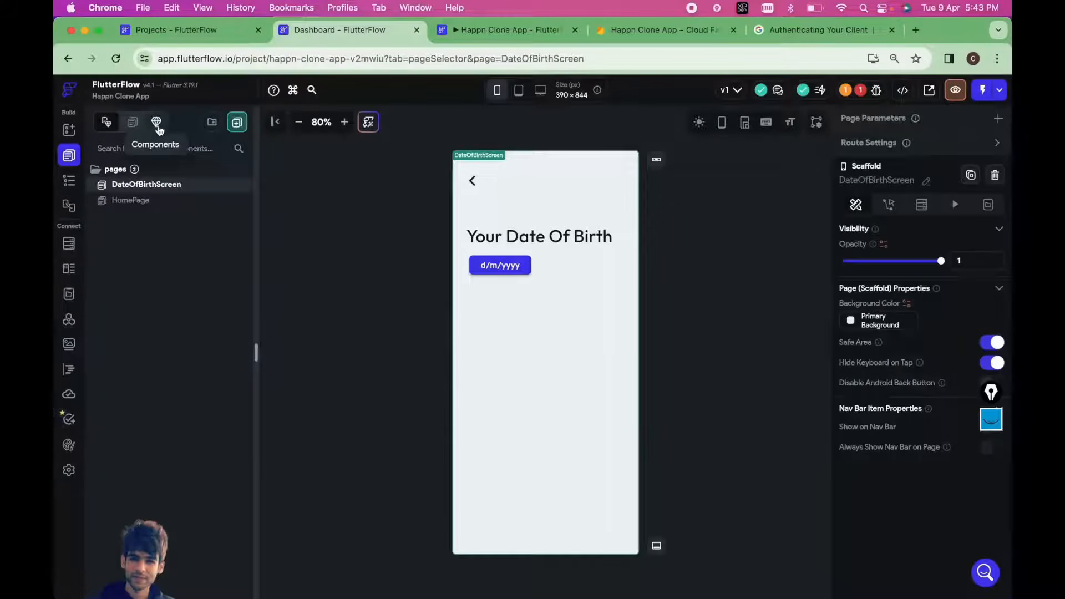
- Check which components the project contains, and go back to the combined list of pages and components
key(super+equal)
key(super+equal)
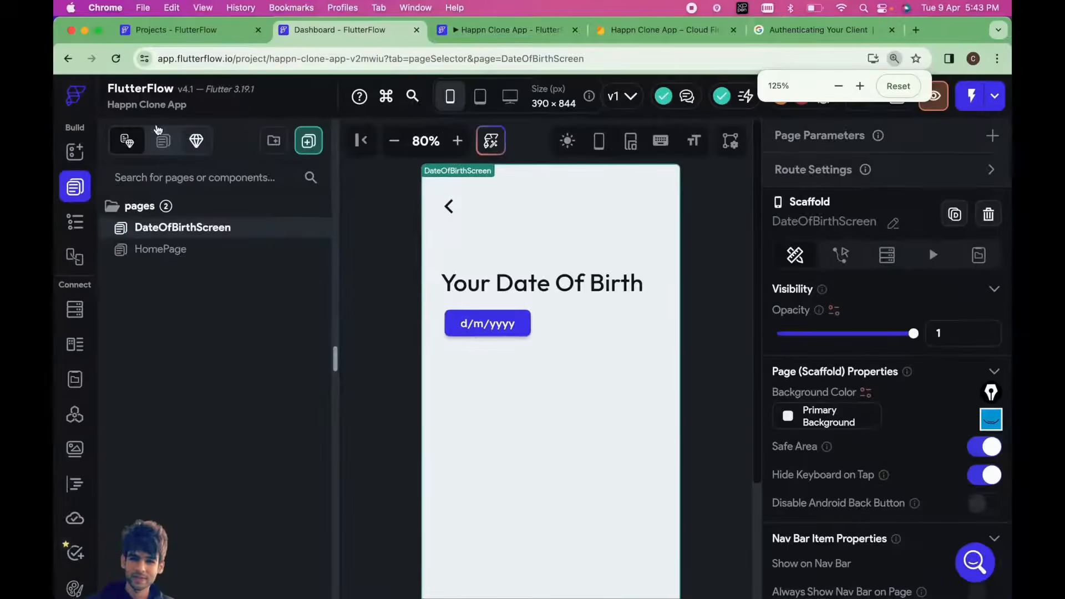
click(189, 142)
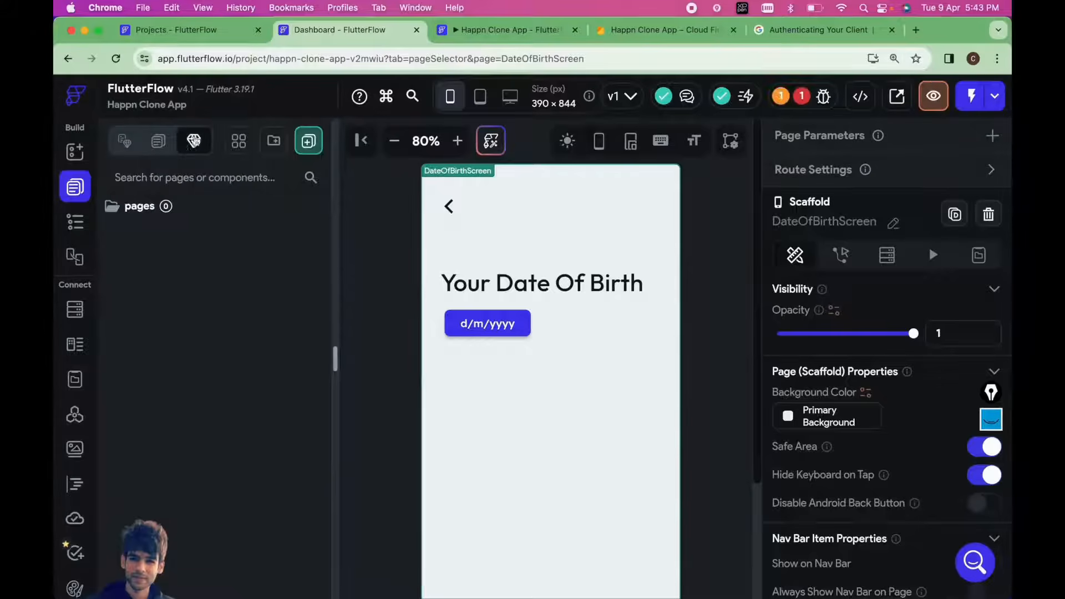
click(124, 141)
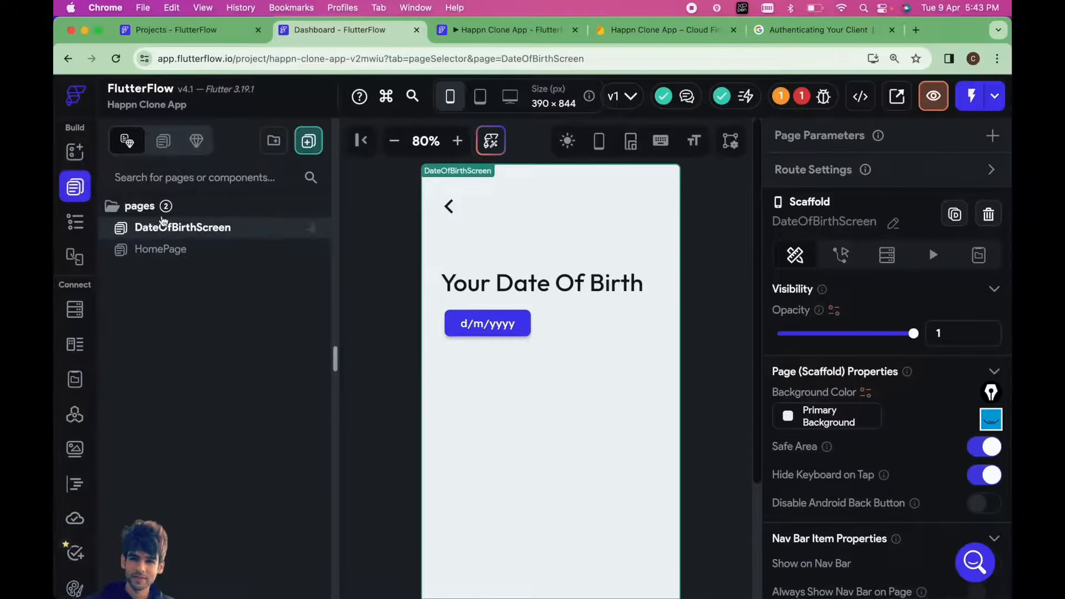
- Create a blank component named ValidateDOB in the pages folder
click(141, 207)
click(143, 208)
right_click(143, 208)
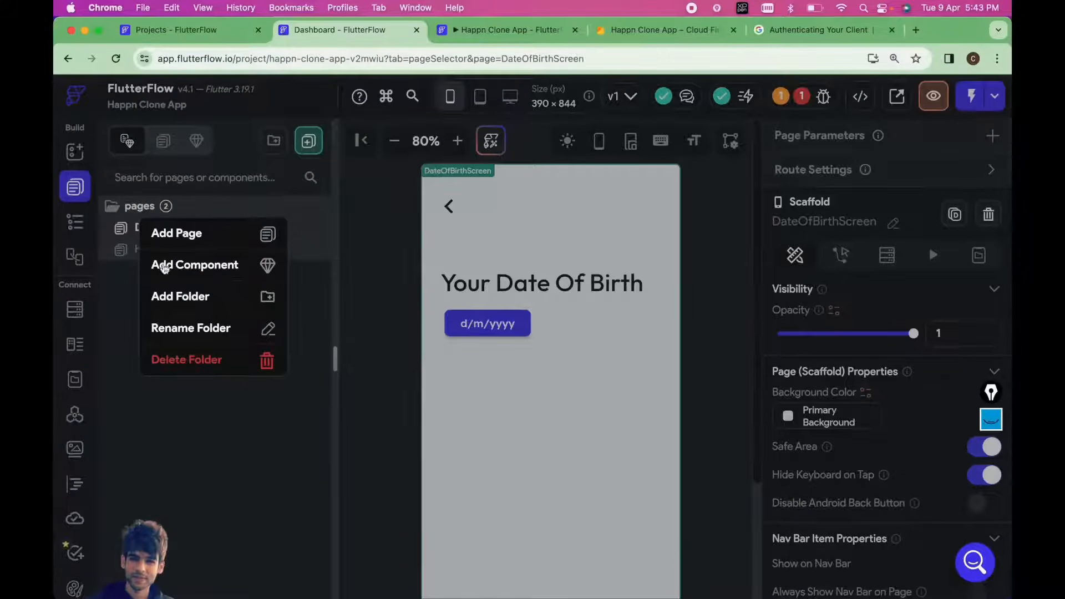
click(242, 268)
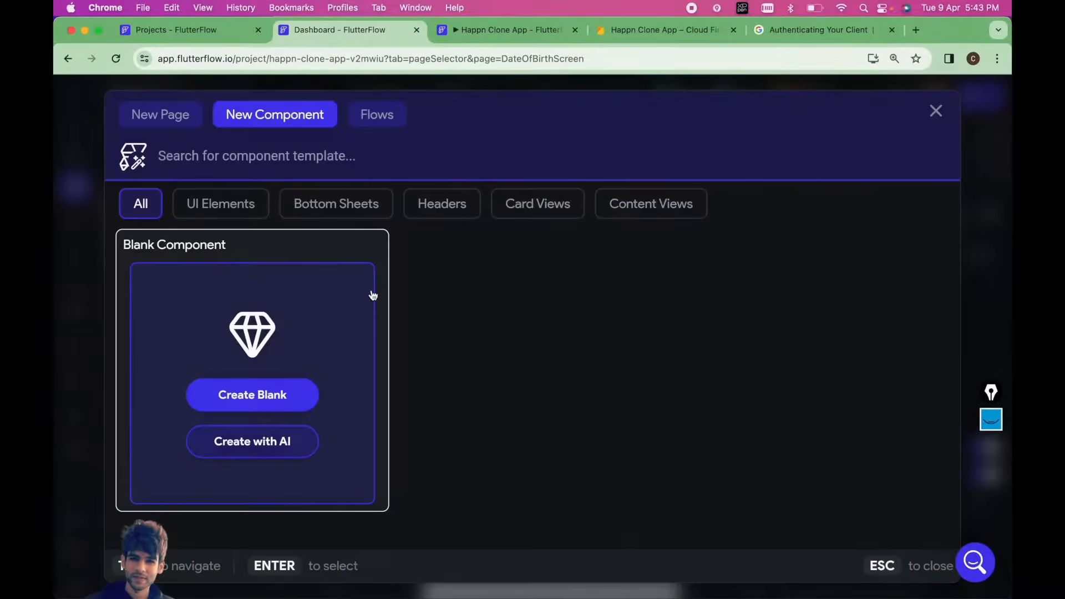
key(super+minus)
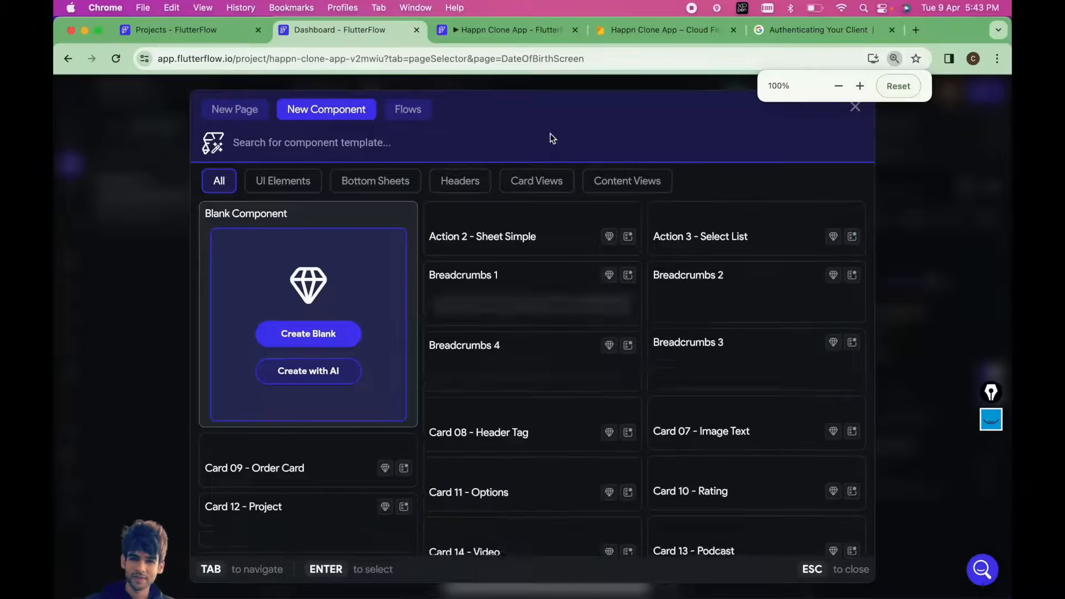
click(300, 338)
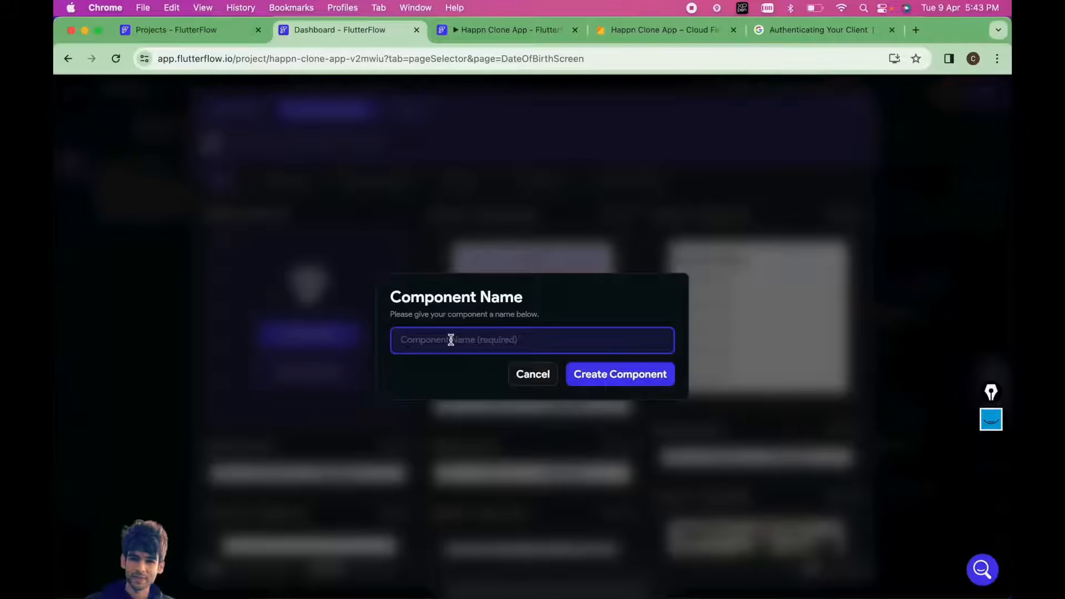
text(ValidateDOB)
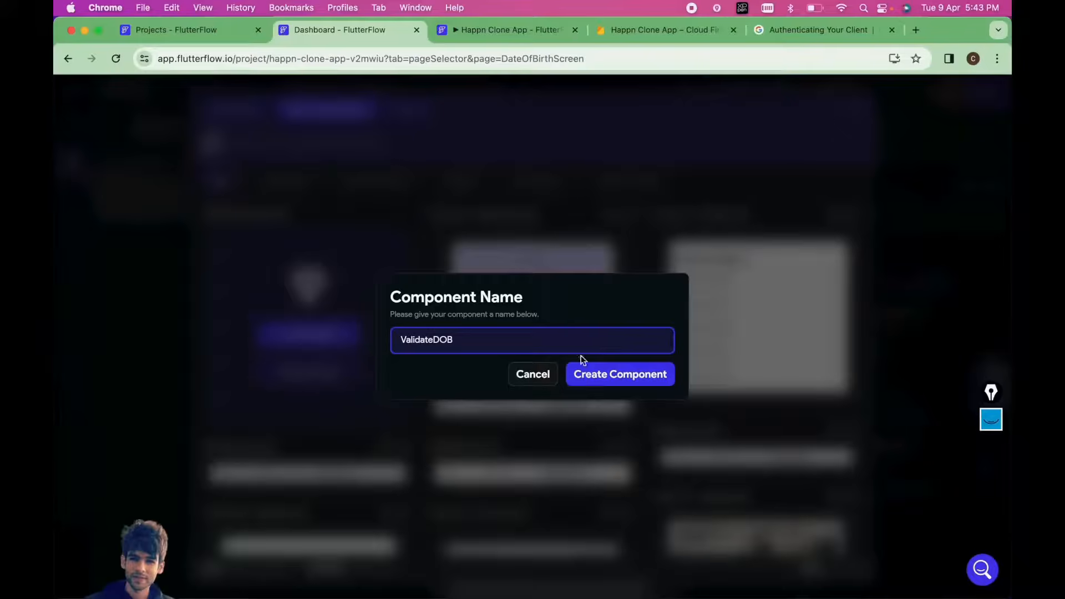
click(590, 376)
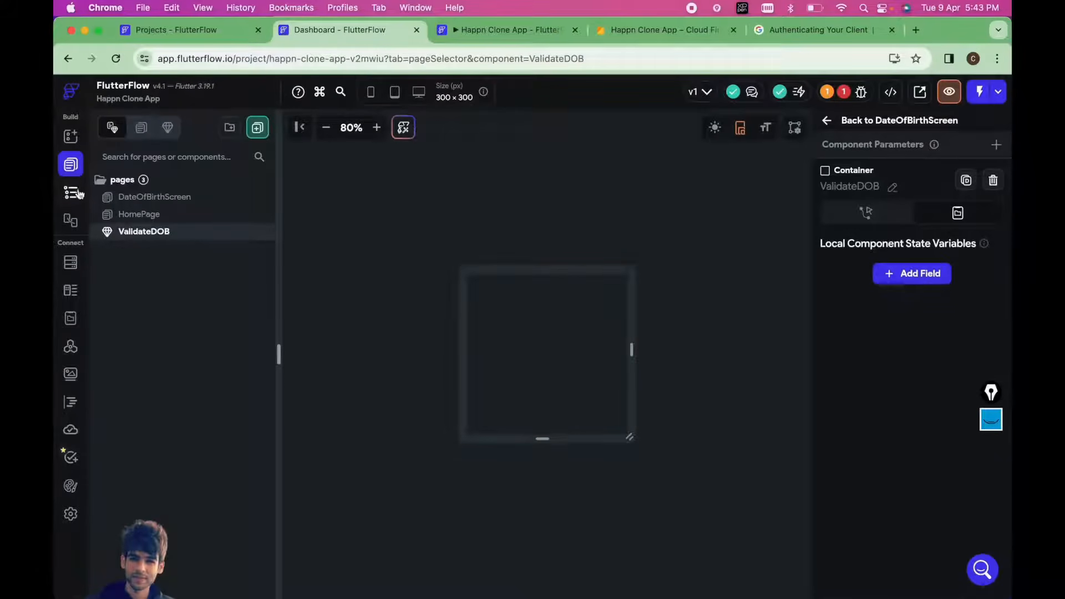
- Add a Container to the ValidateDOB component and stretch it to about 297 by 299 px, filling the component
click(69, 139)
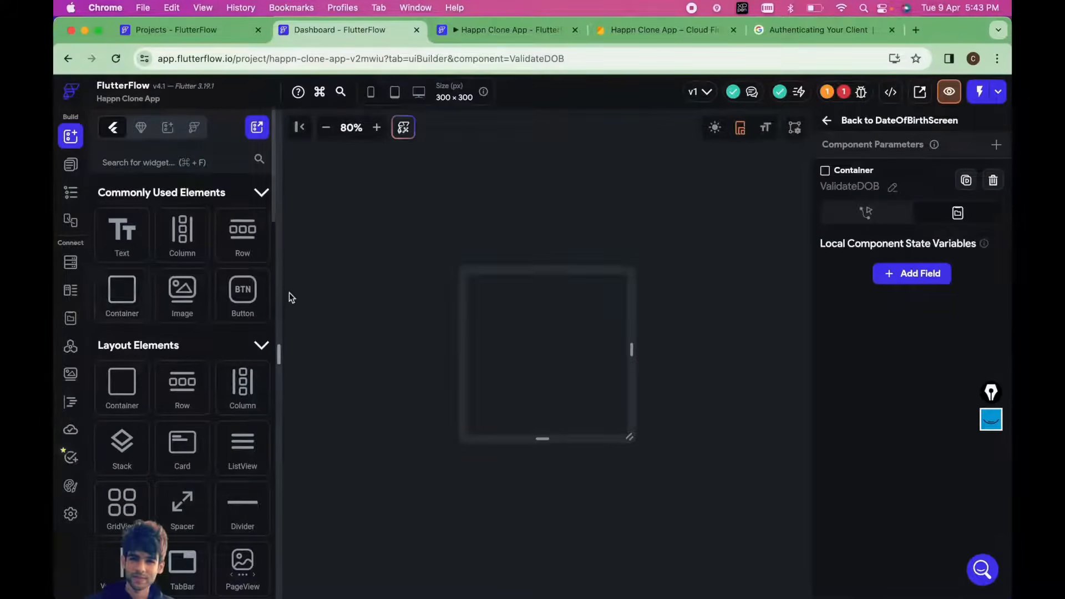
drag(122, 291, 494, 436)
drag(521, 356, 628, 370)
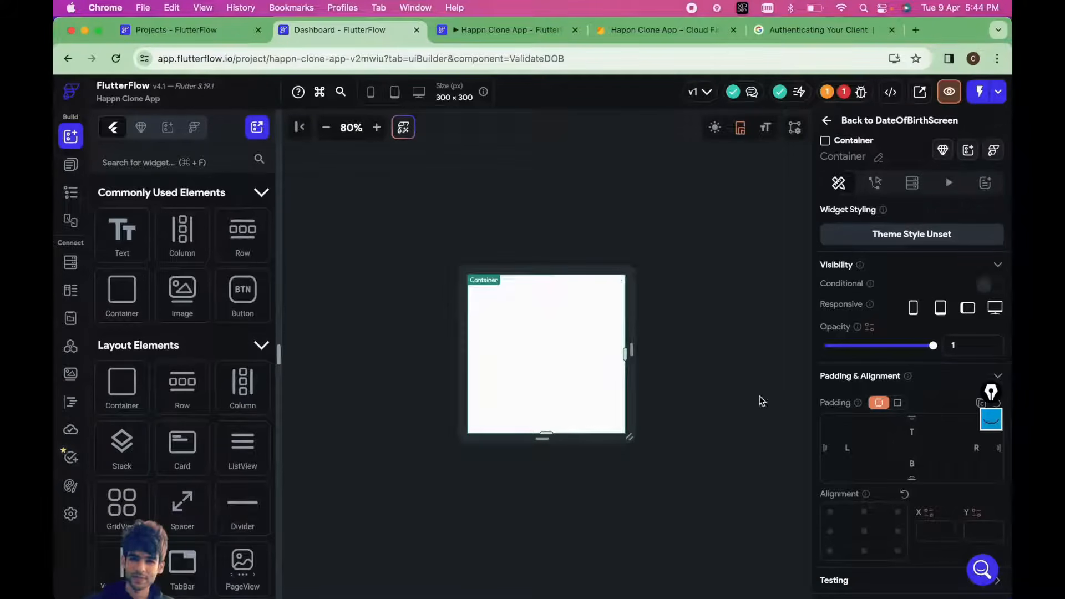
- Set the Container's fill color to the Primary Text theme color
scroll(884, 421, down, 4)
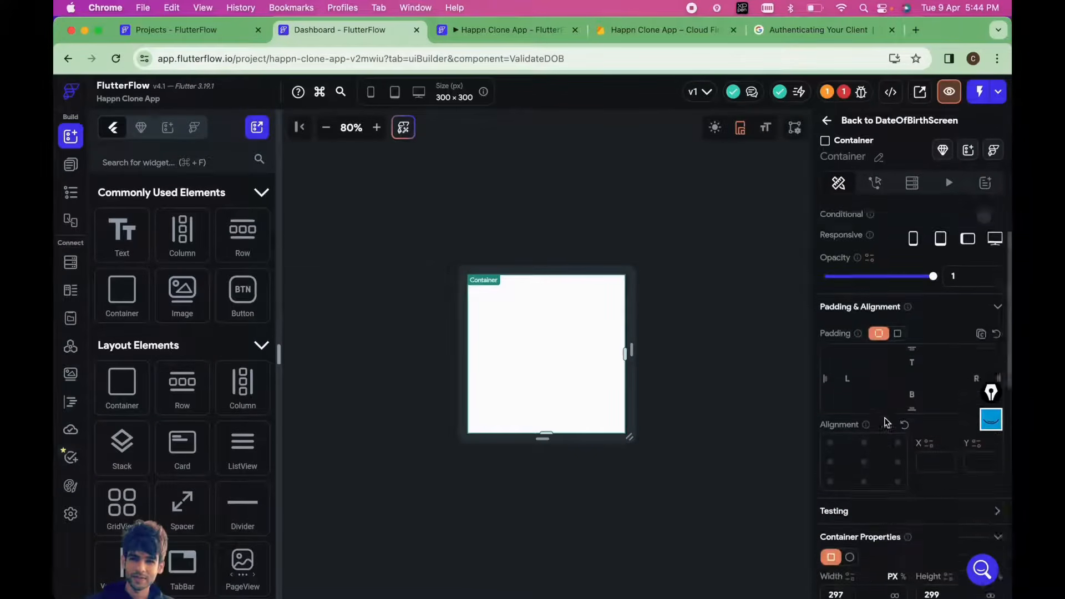
scroll(884, 421, down, 4)
click(833, 434)
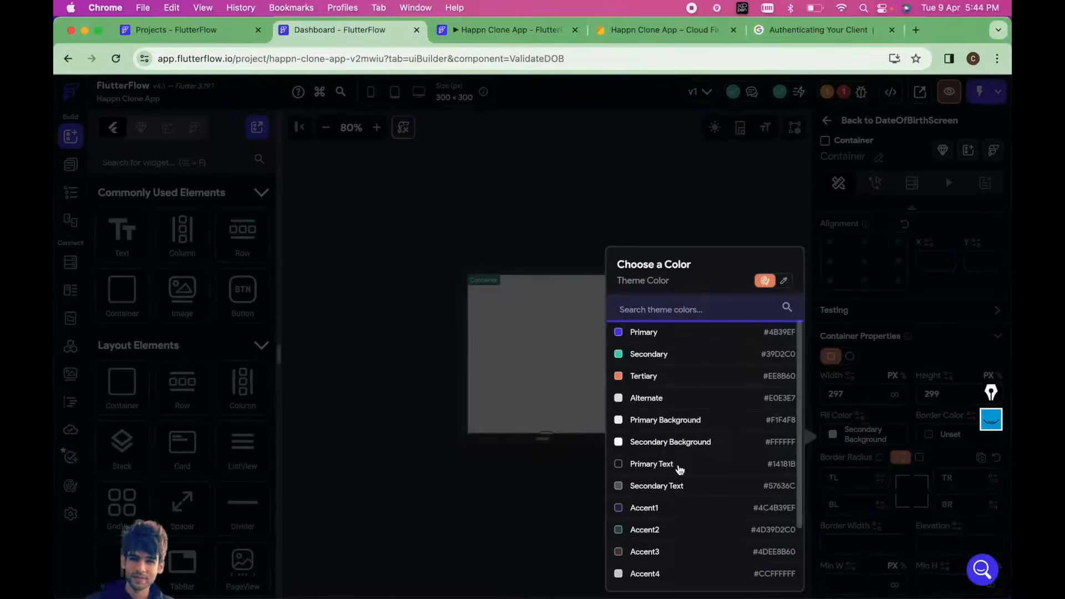
click(652, 464)
click(727, 477)
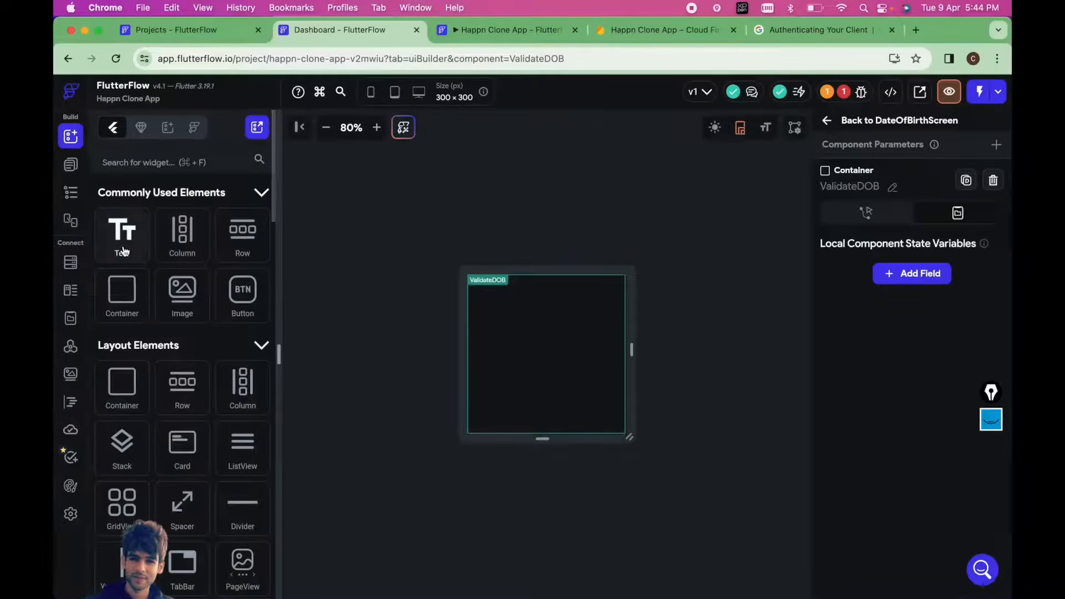
- Add a RichText widget inside the Container and check its entries in the widget tree
click(125, 156)
text(Rich T)
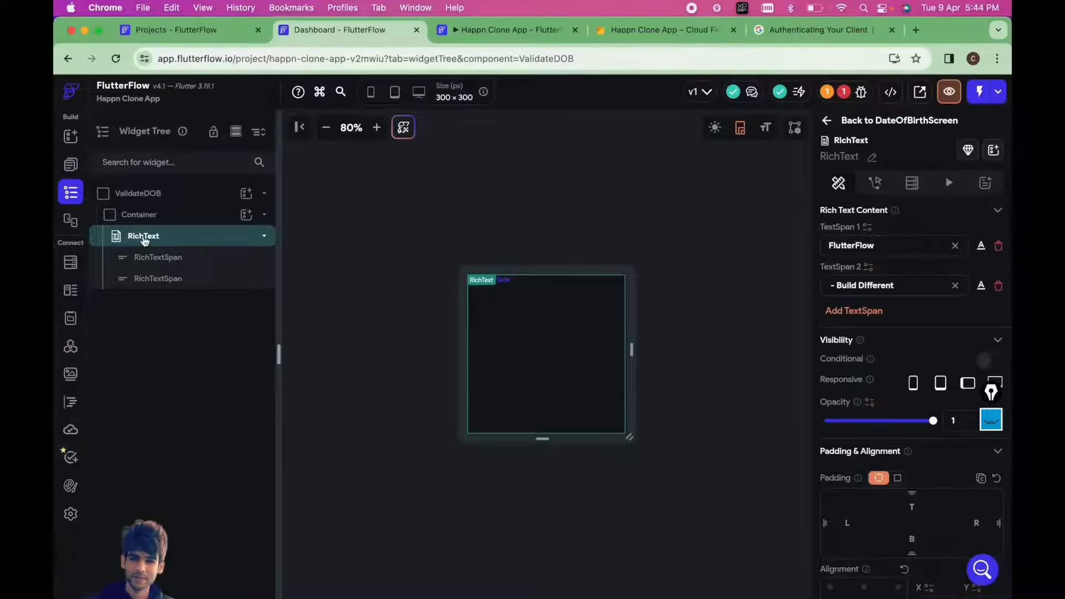
click(135, 195)
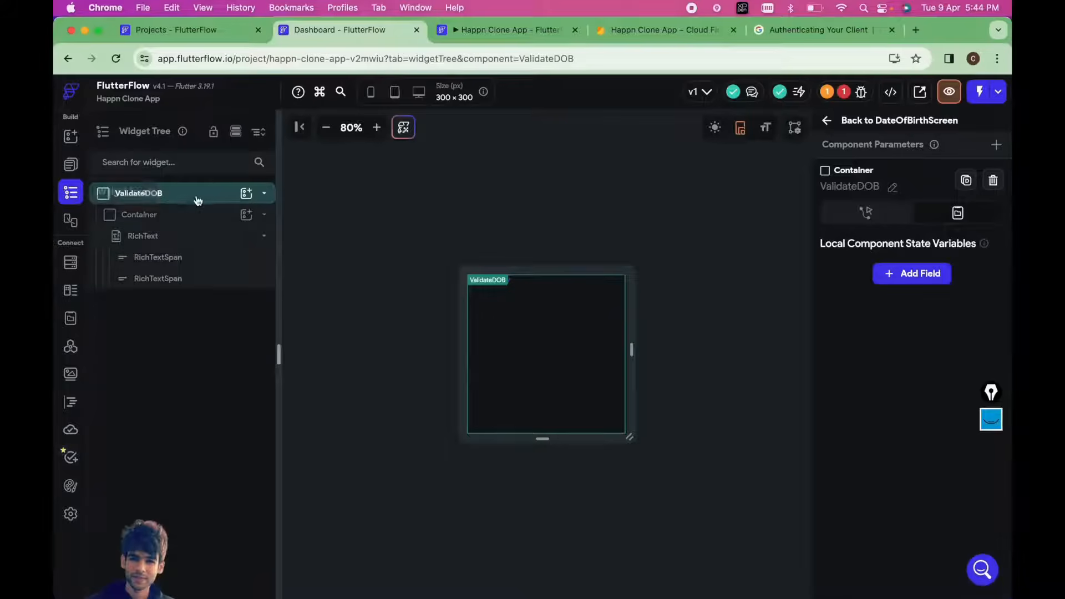
click(160, 279)
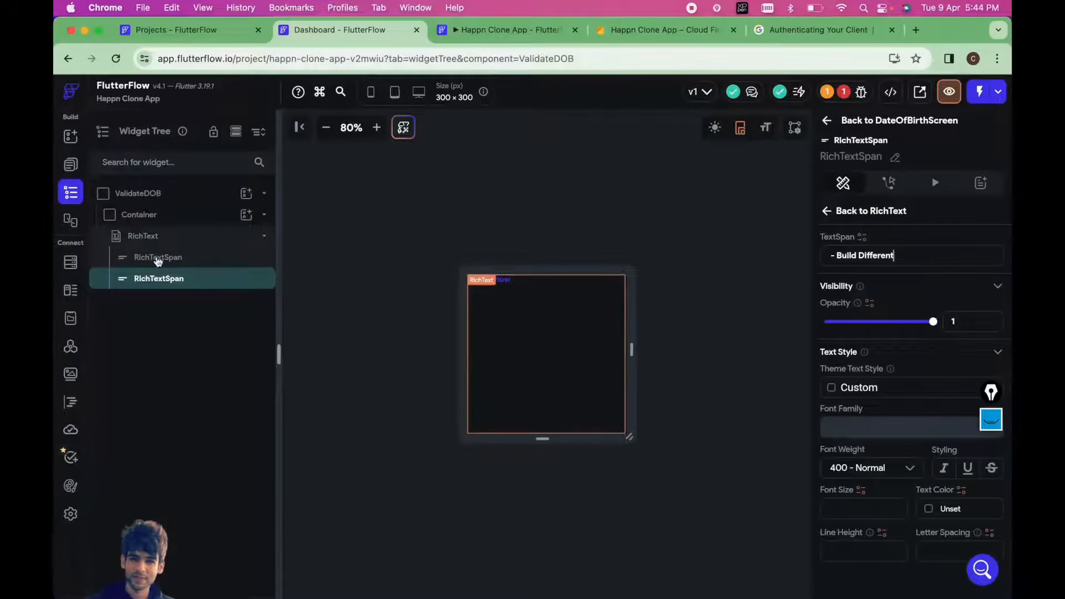
- Add a Button to the Container, wrapping it together with the RichText in a Stack
click(164, 217)
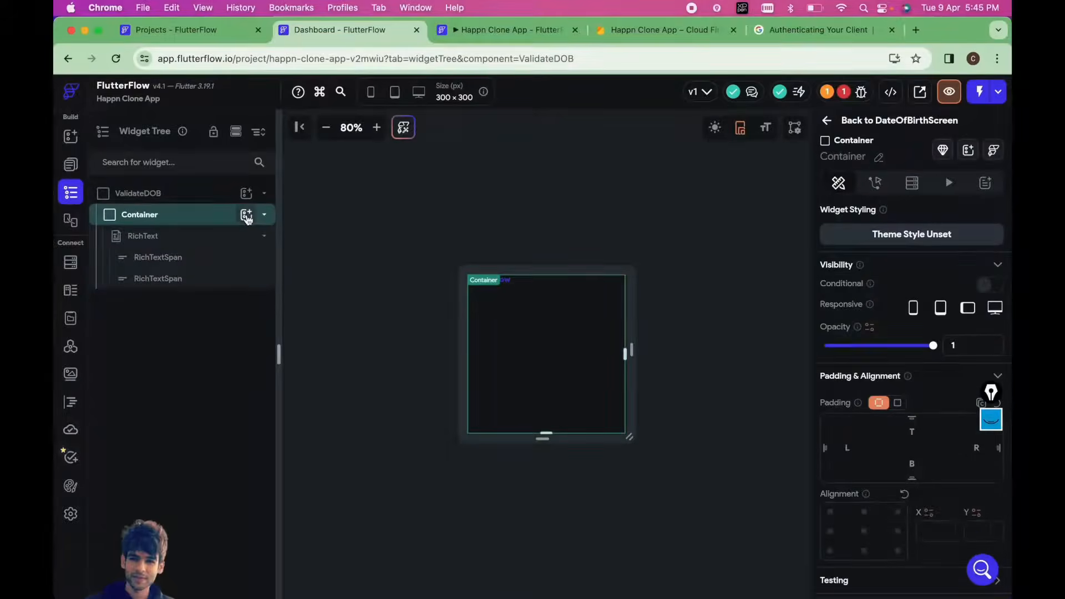
click(247, 215)
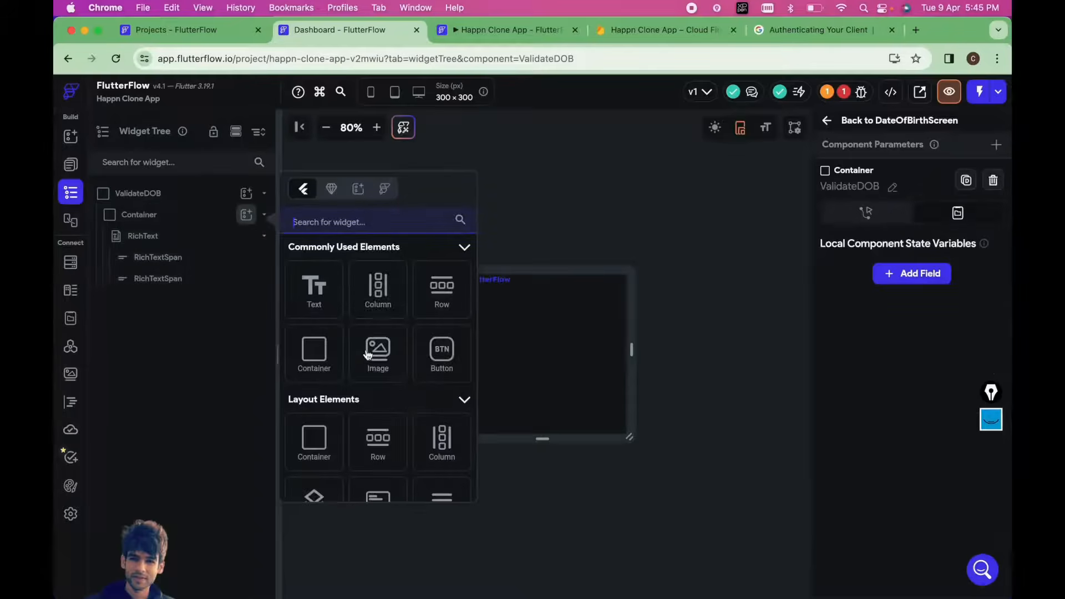
click(440, 360)
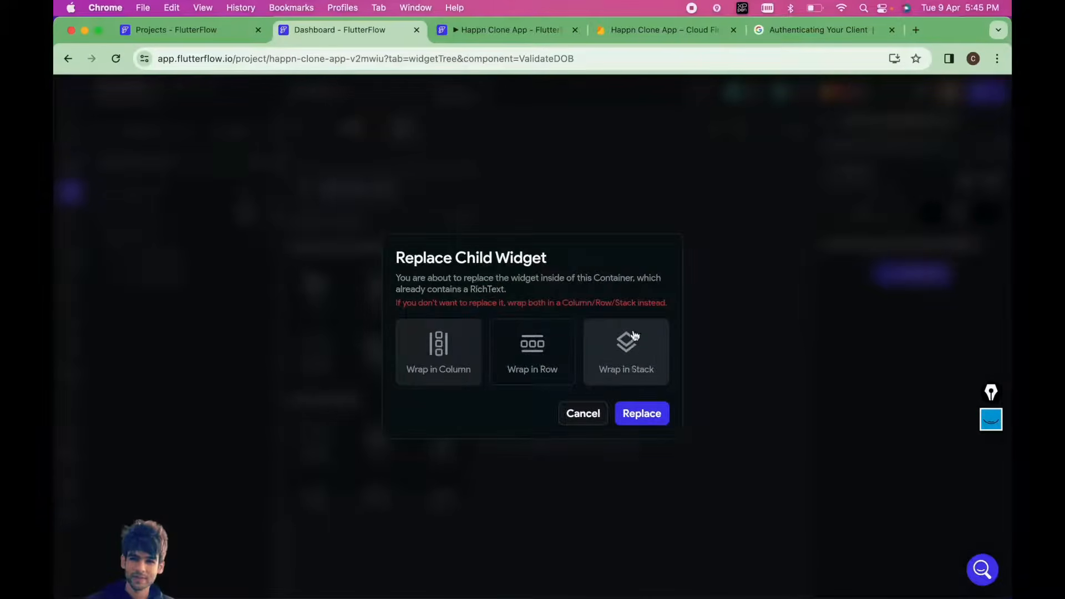
click(631, 353)
- Align the button to the exact centre of the Stack
drag(497, 293, 546, 349)
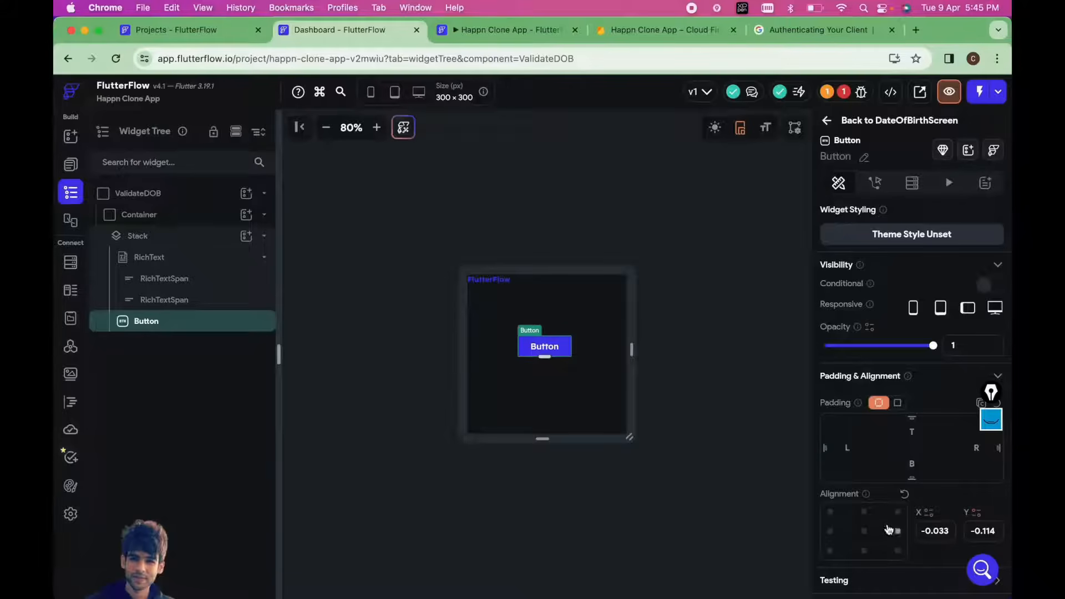
click(864, 511)
click(863, 531)
click(611, 406)
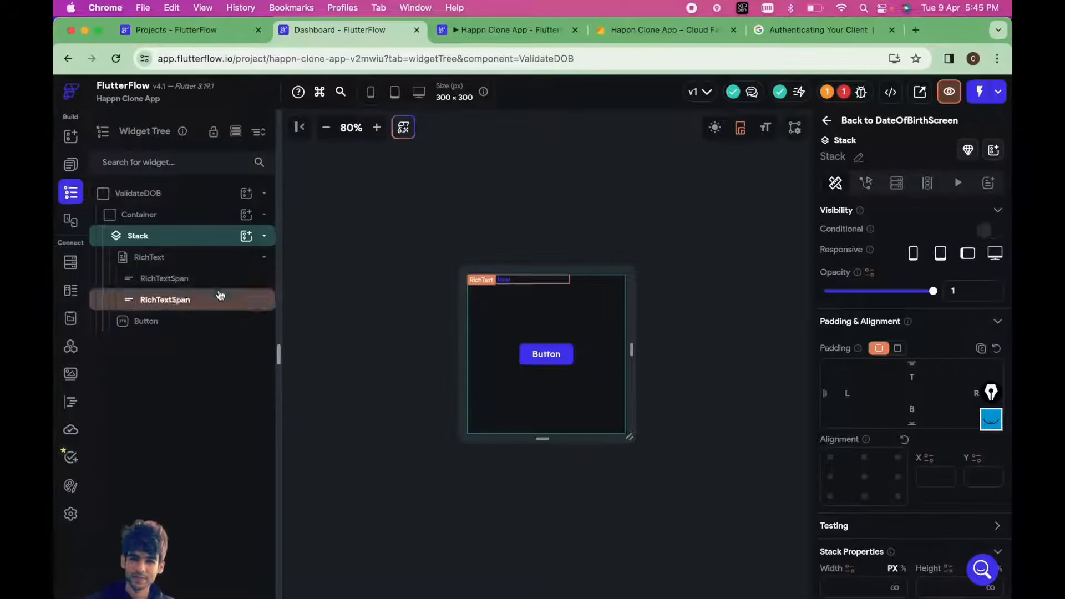
- Add a second Button to the Stack and place it just below the centred one
click(246, 237)
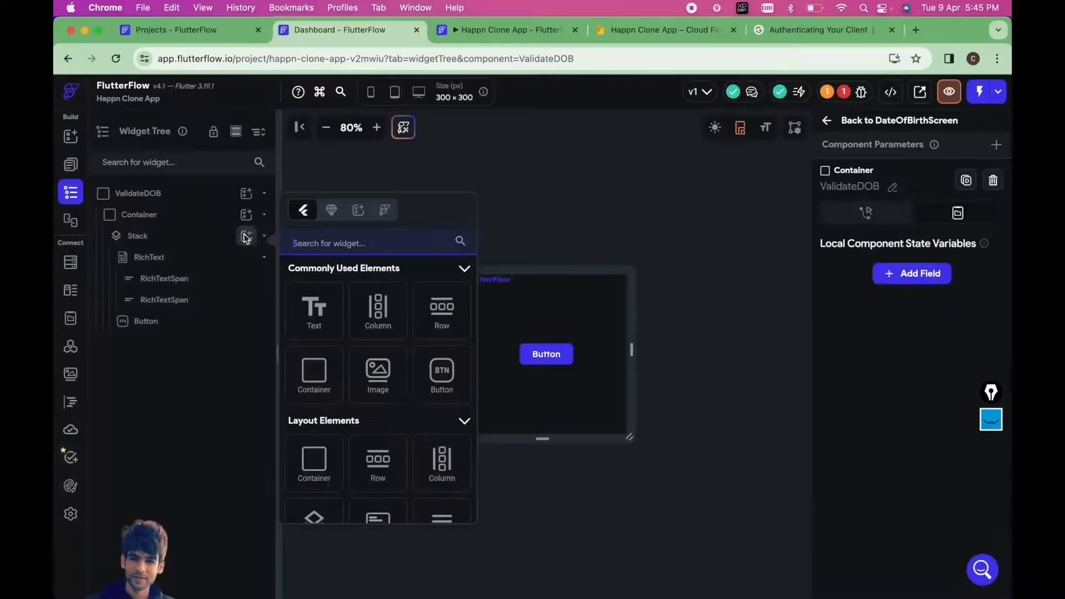
click(442, 373)
drag(494, 285, 548, 396)
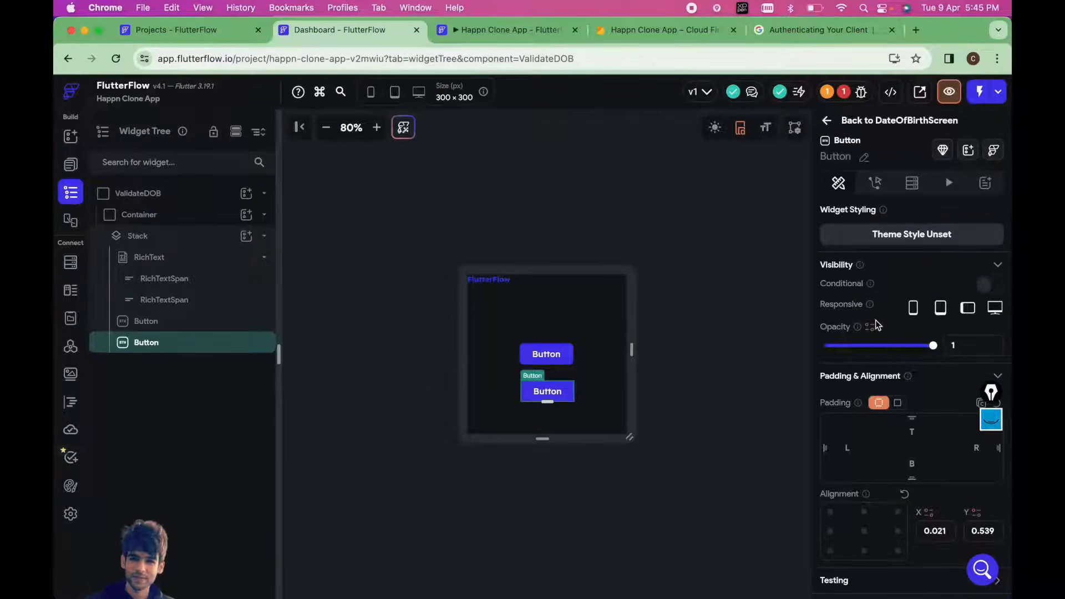
click(562, 372)
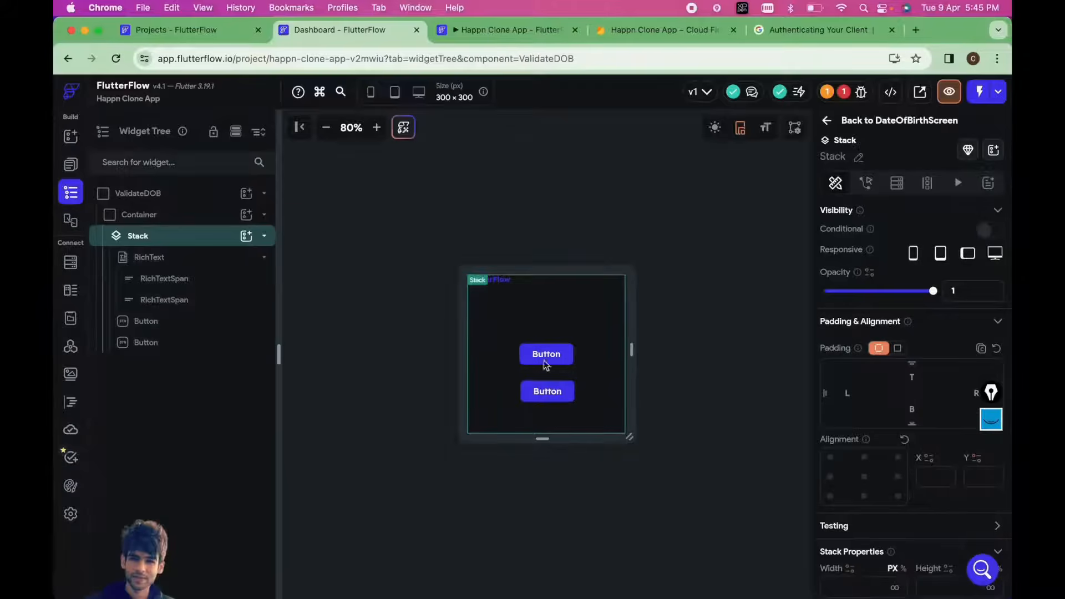
- Set the upper button's text to "Validate"
click(545, 358)
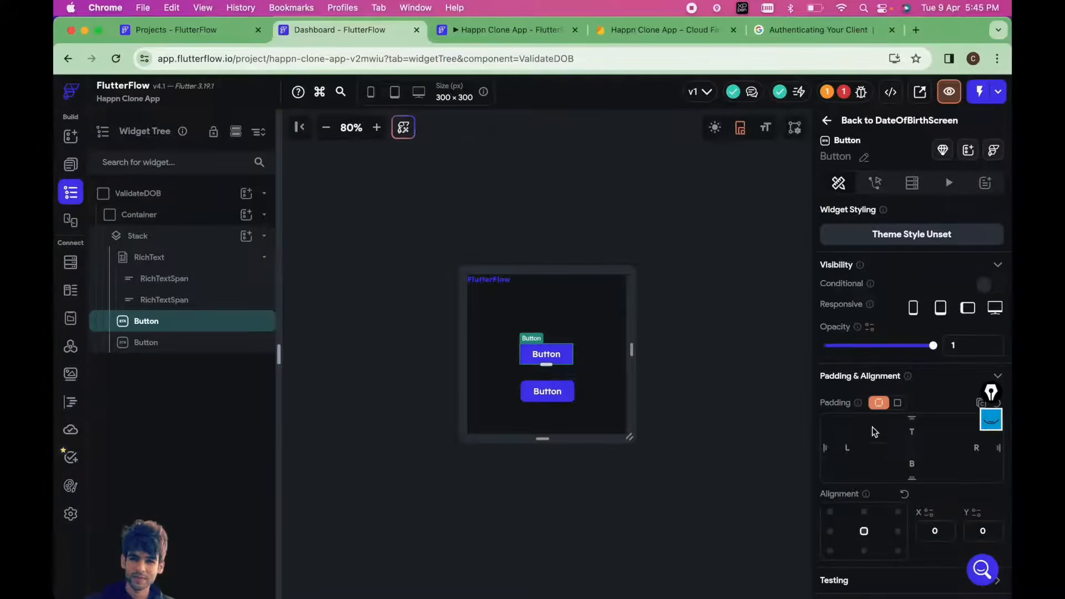
scroll(874, 431, down, 5)
text(Validate)
click(615, 406)
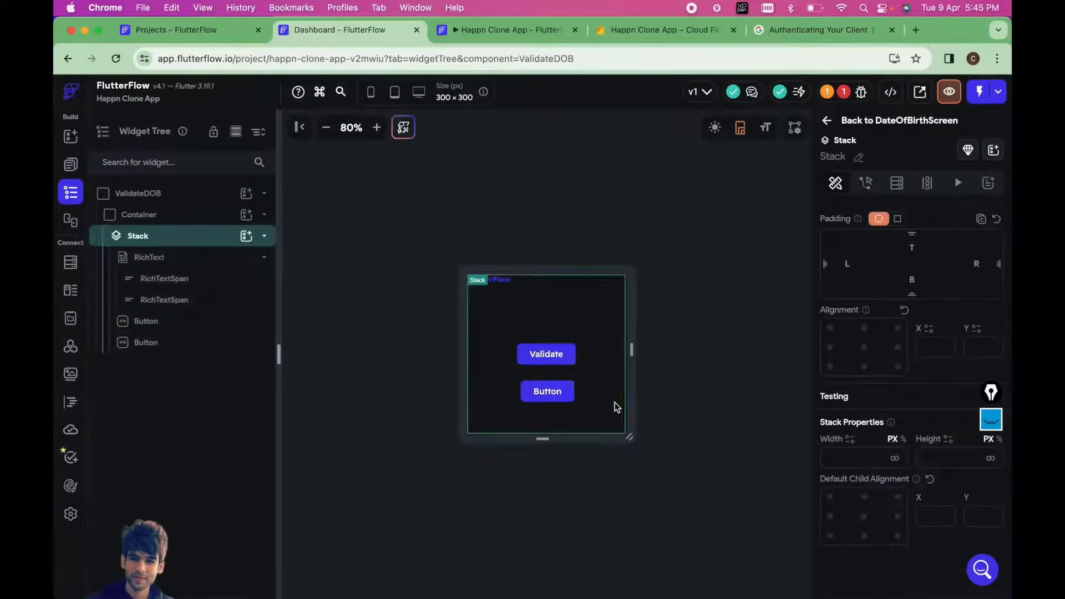
- Set the lower button's text to "Update"
click(563, 397)
scroll(893, 413, down, 5)
scroll(846, 345, up, 2)
text(Update)
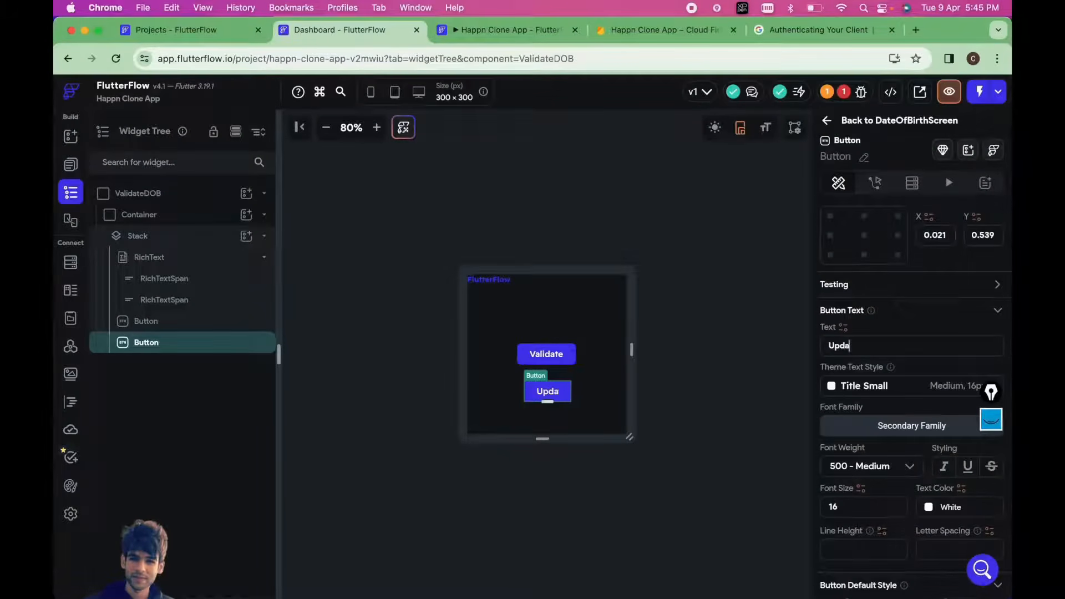
click(772, 344)
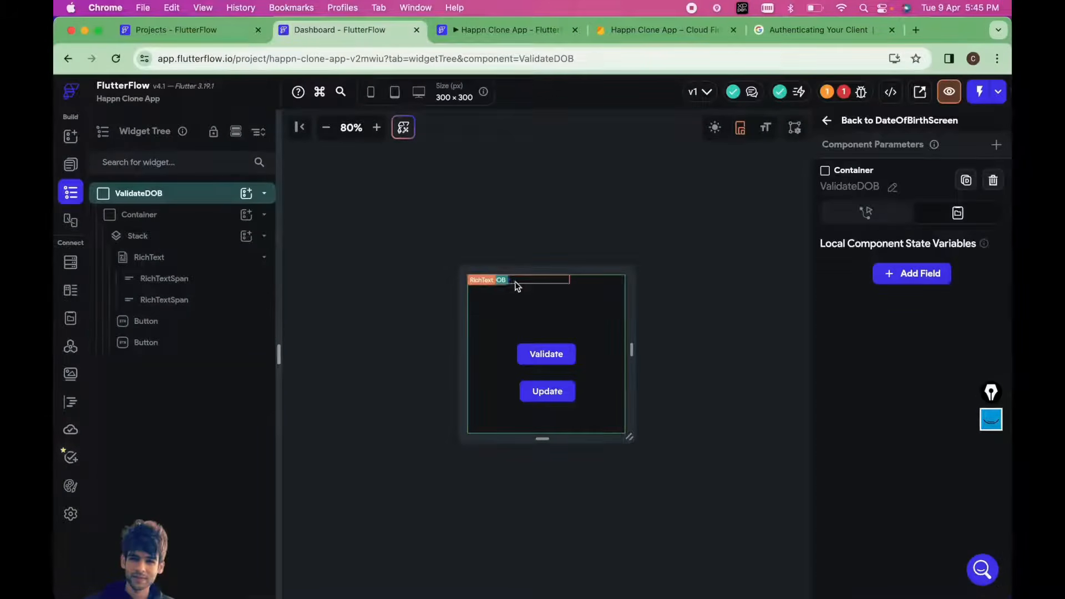
- Move the RichText above the buttons, near the centre, and set its two text spans to "Are you" and "age"
click(509, 286)
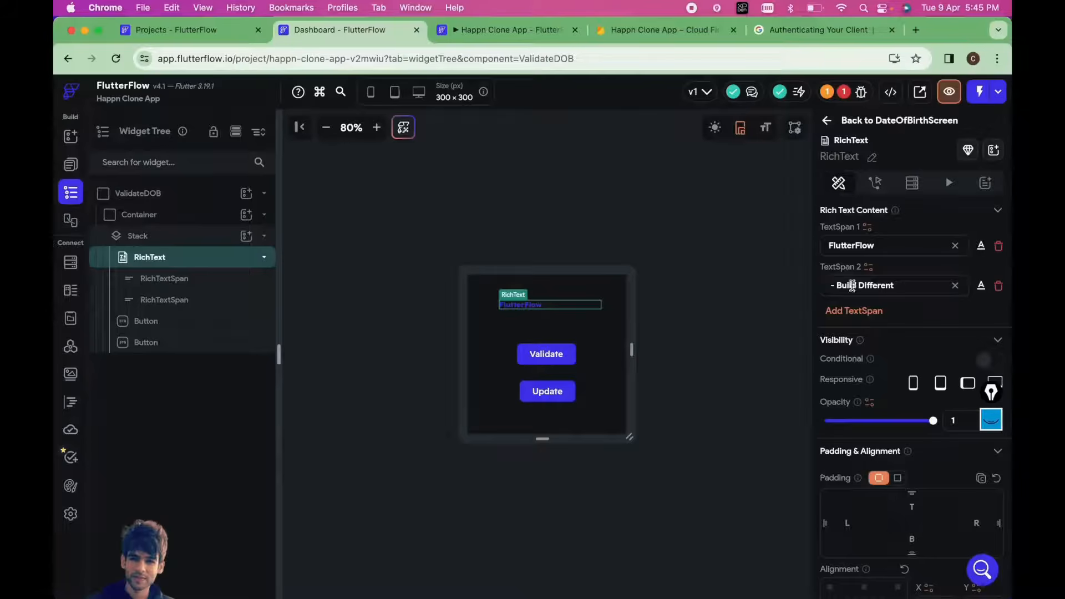
click(864, 245)
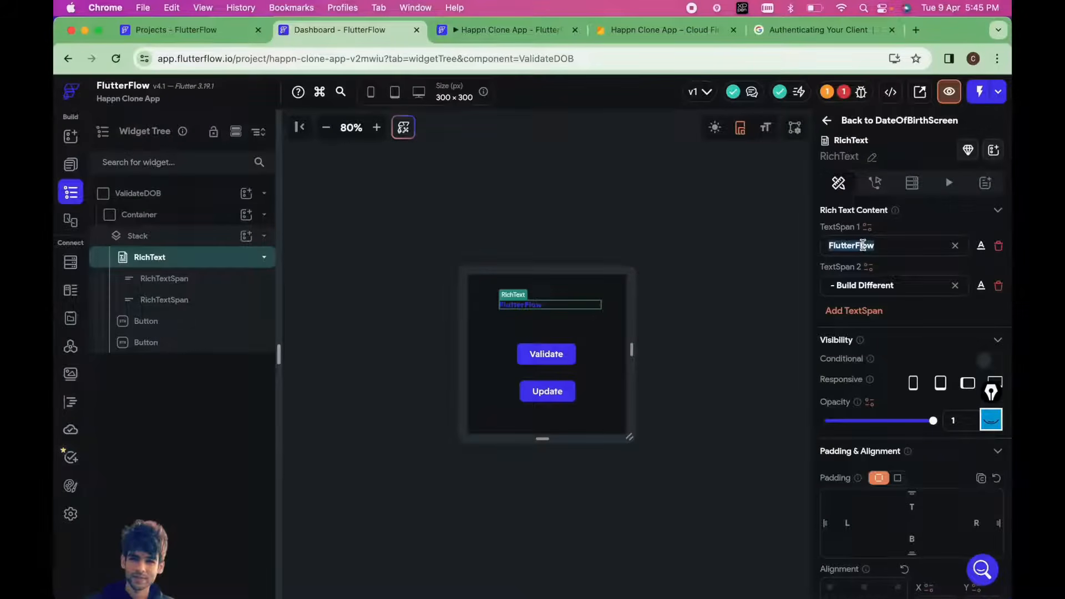
text(Are you)
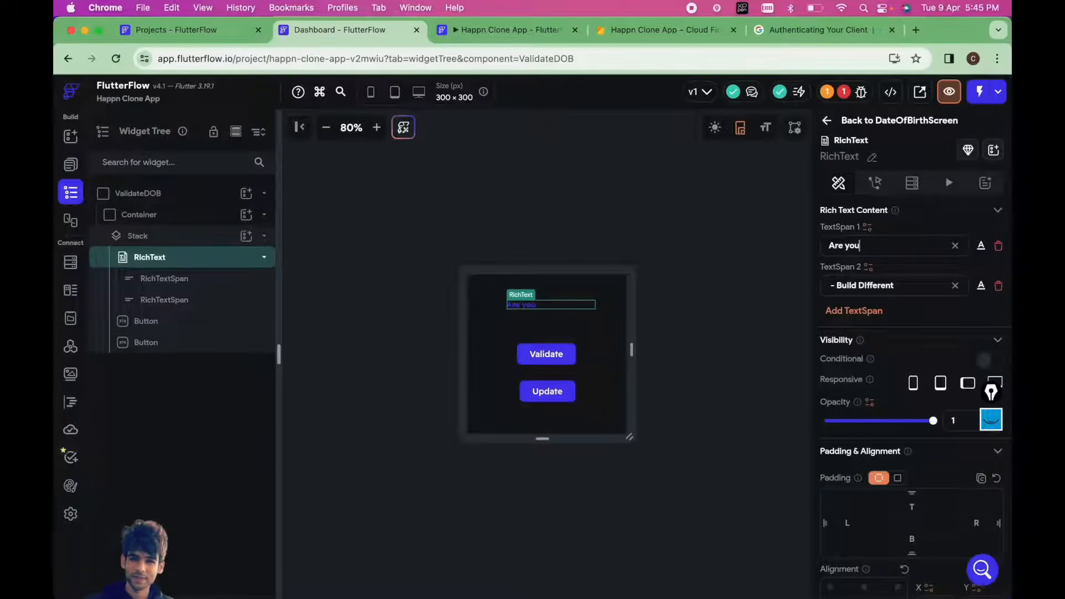
click(858, 289)
key(BackSpace)
text(age)
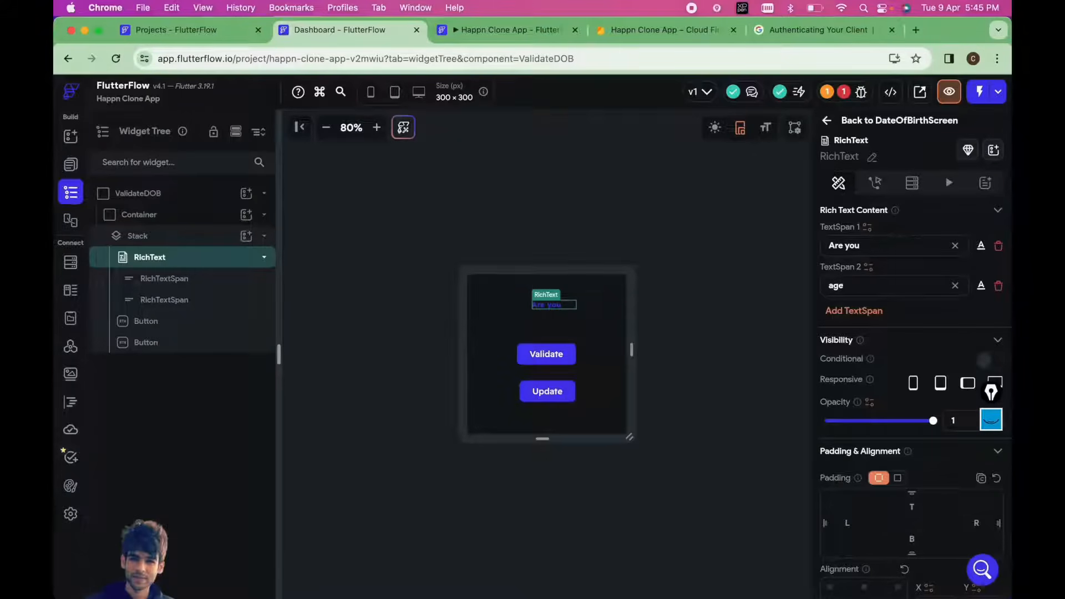
- Add a third text span to the RichText reading "Years Old ?"
click(859, 312)
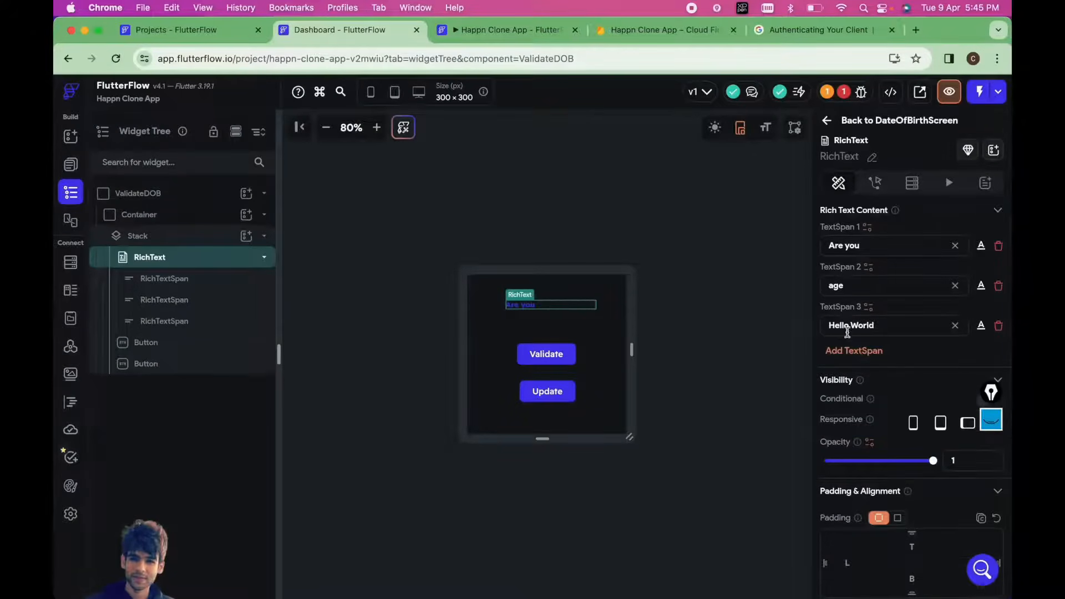
click(844, 327)
text(Yea)
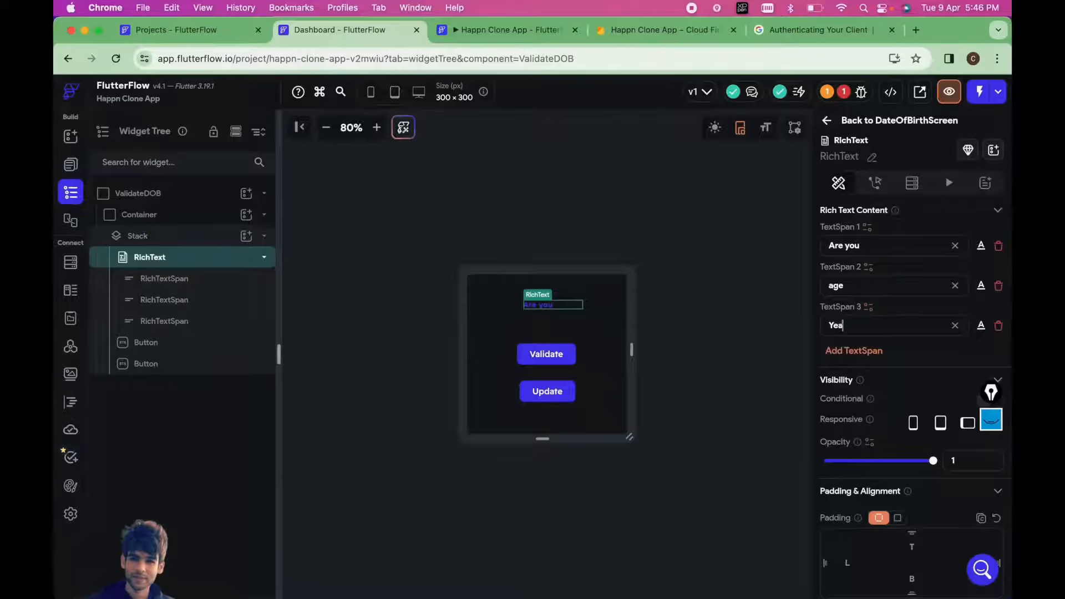
text(rs Old?)
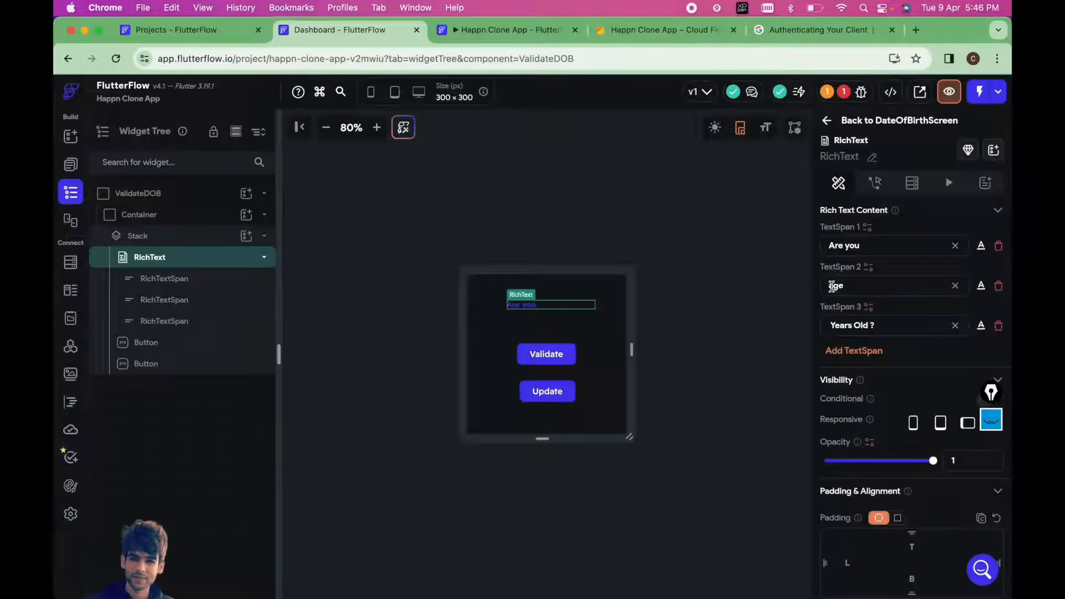
- Set the text color of the RichText's "age" span to Primary Background
double_click(832, 285)
scroll(901, 410, down, 3)
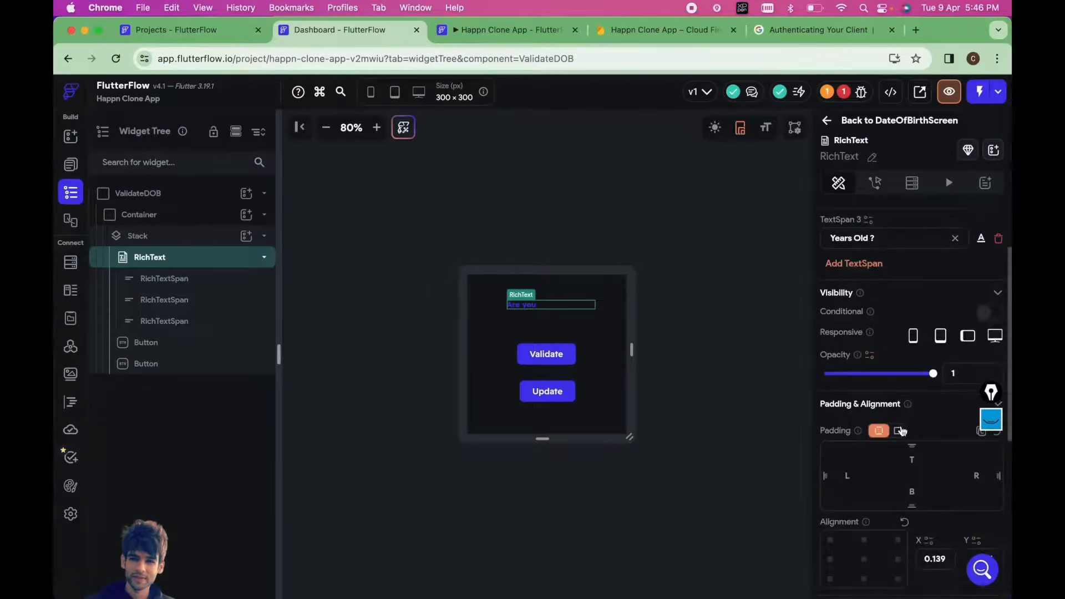
scroll(885, 265, up, 3)
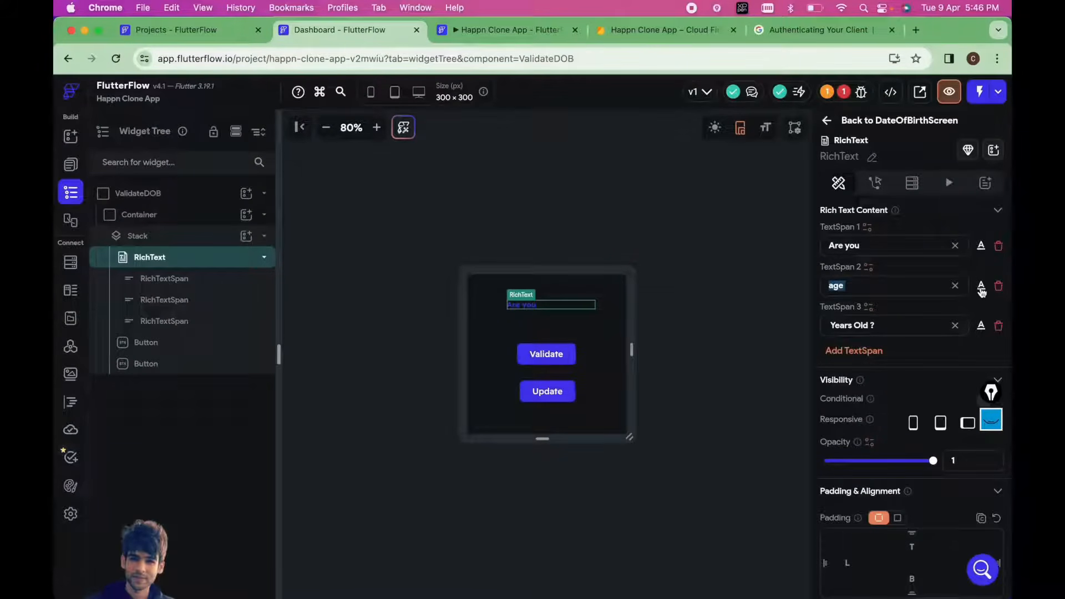
key(super+plus)
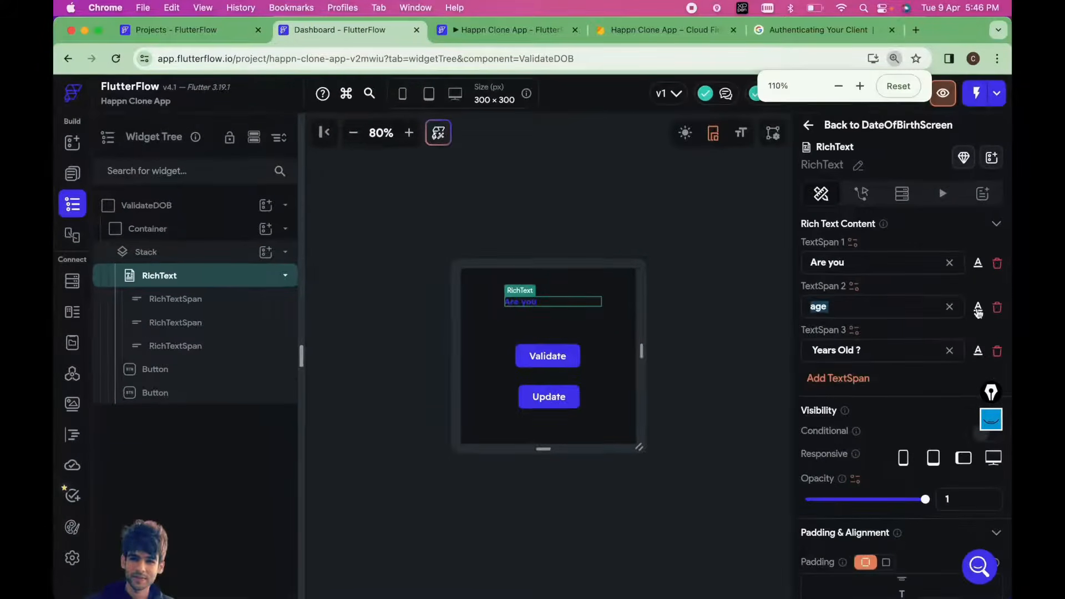
click(981, 288)
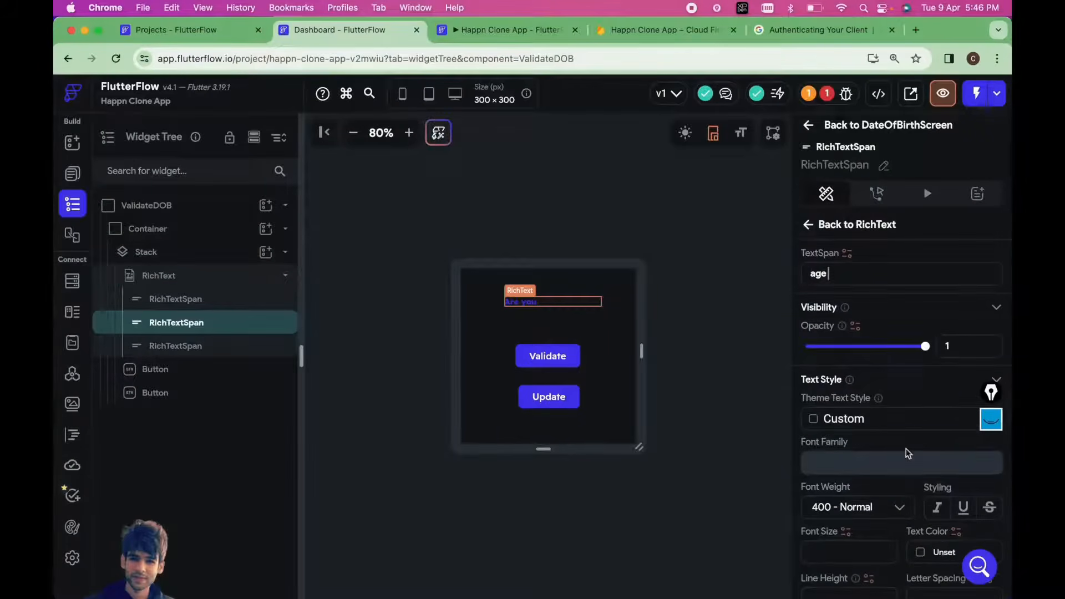
scroll(908, 444, down, 3)
click(919, 483)
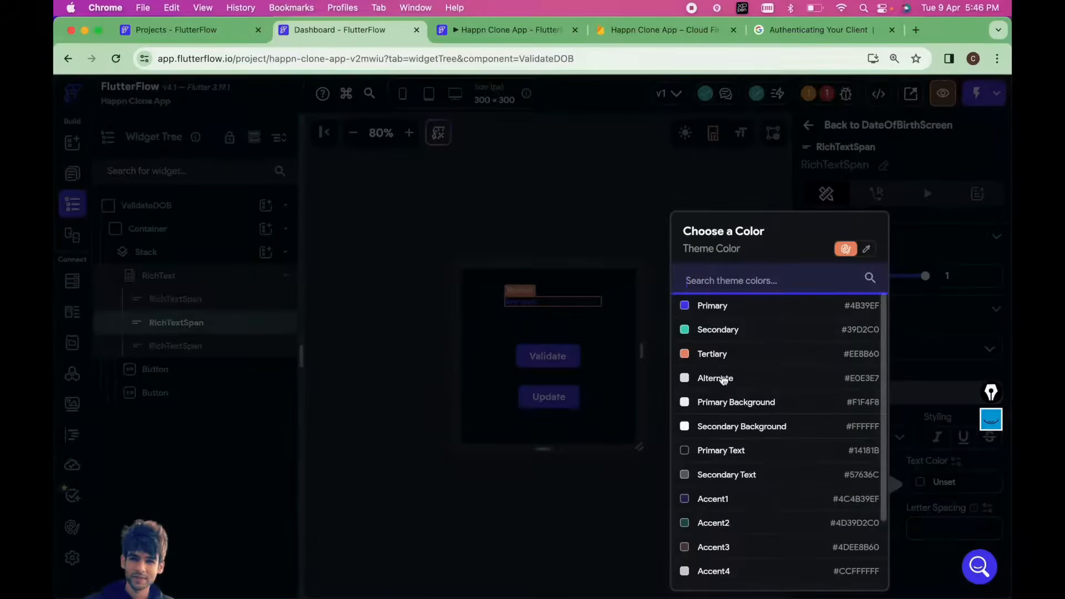
click(719, 404)
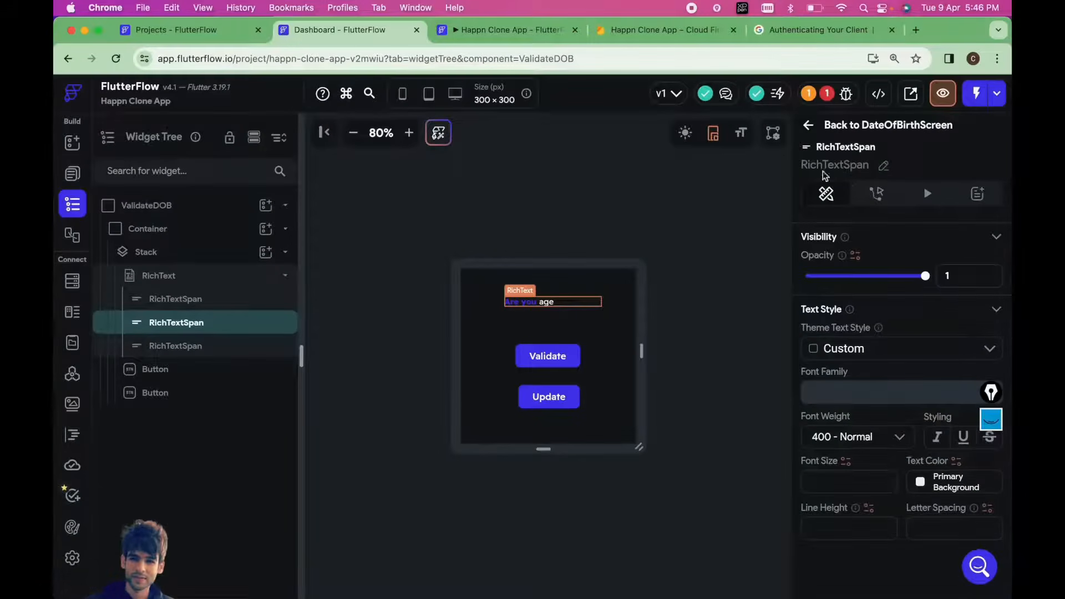
key(super+minus)
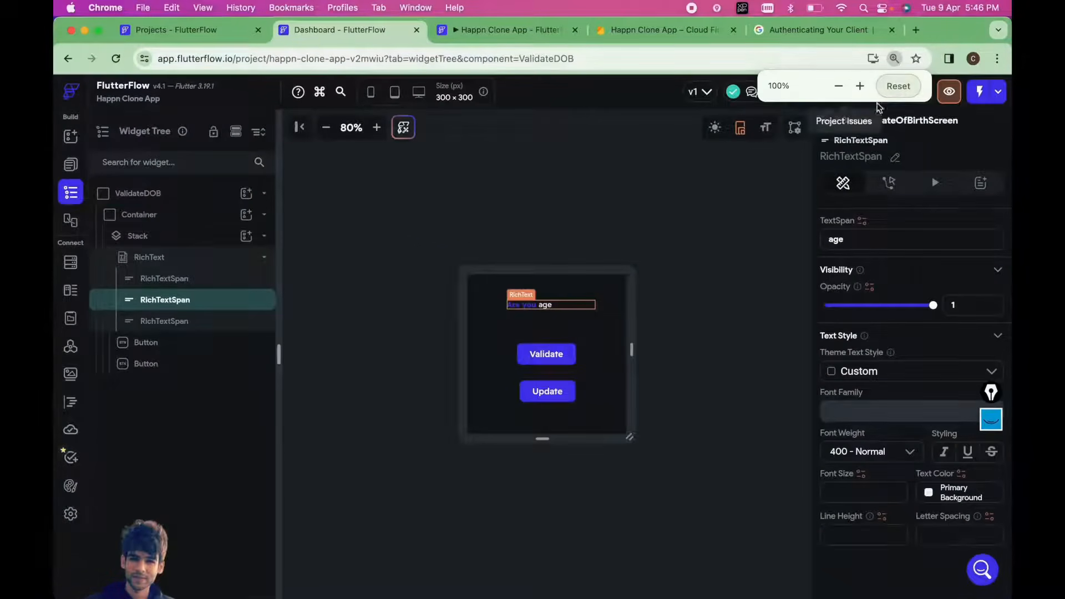
click(780, 179)
click(827, 122)
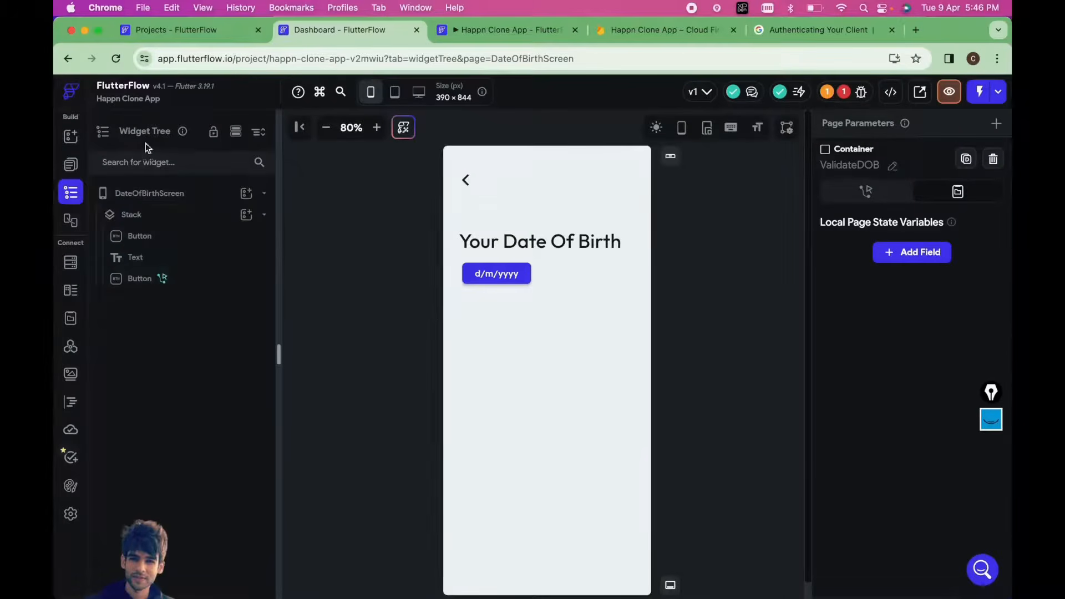
click(435, 323)
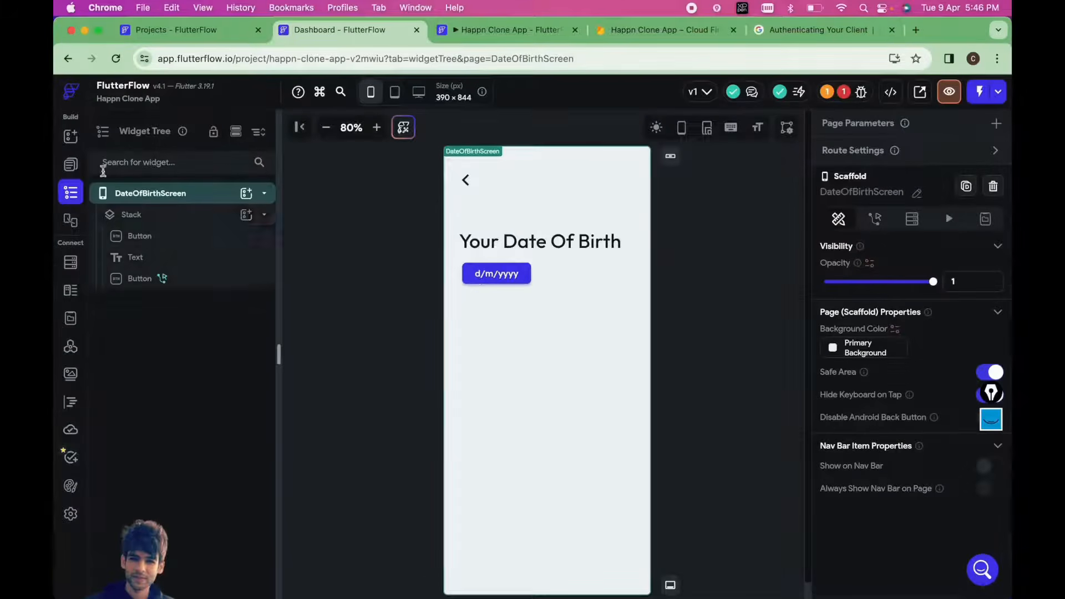
click(70, 167)
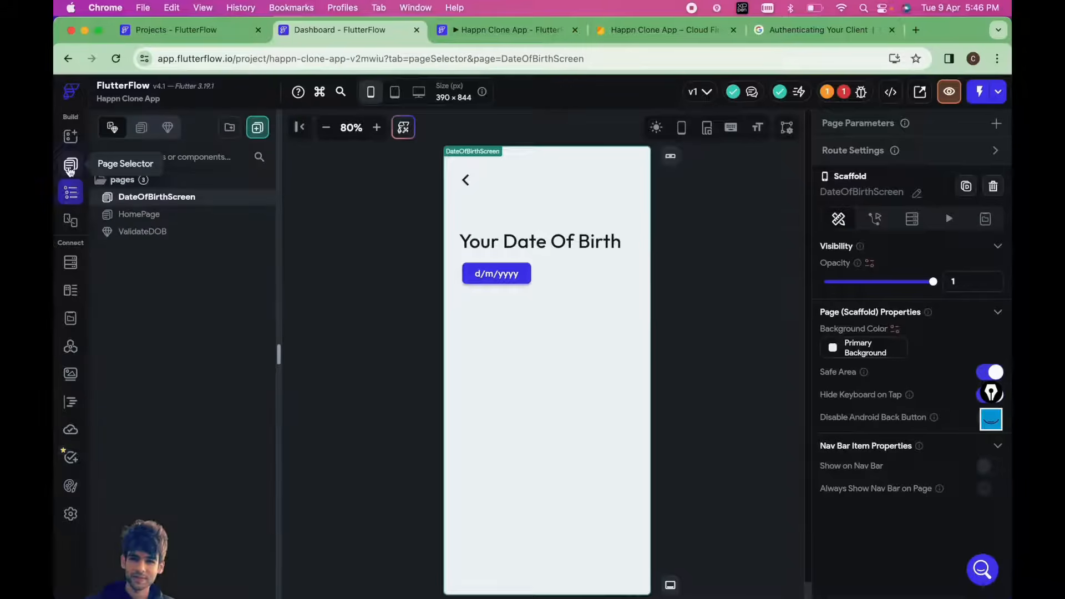
click(143, 233)
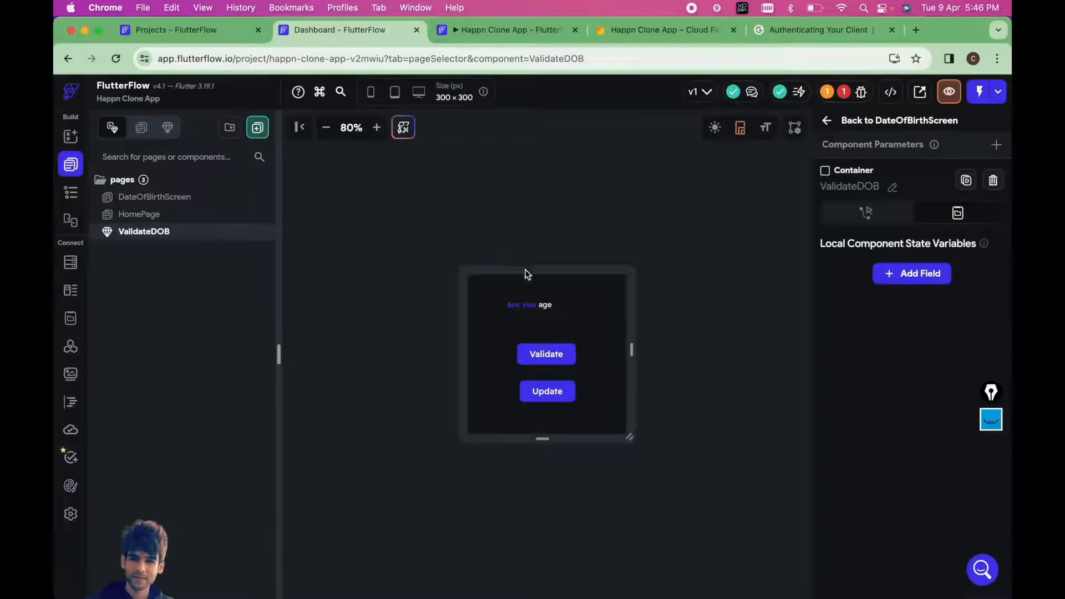
- Change the "Are you" text span's color to Primary Background
click(515, 305)
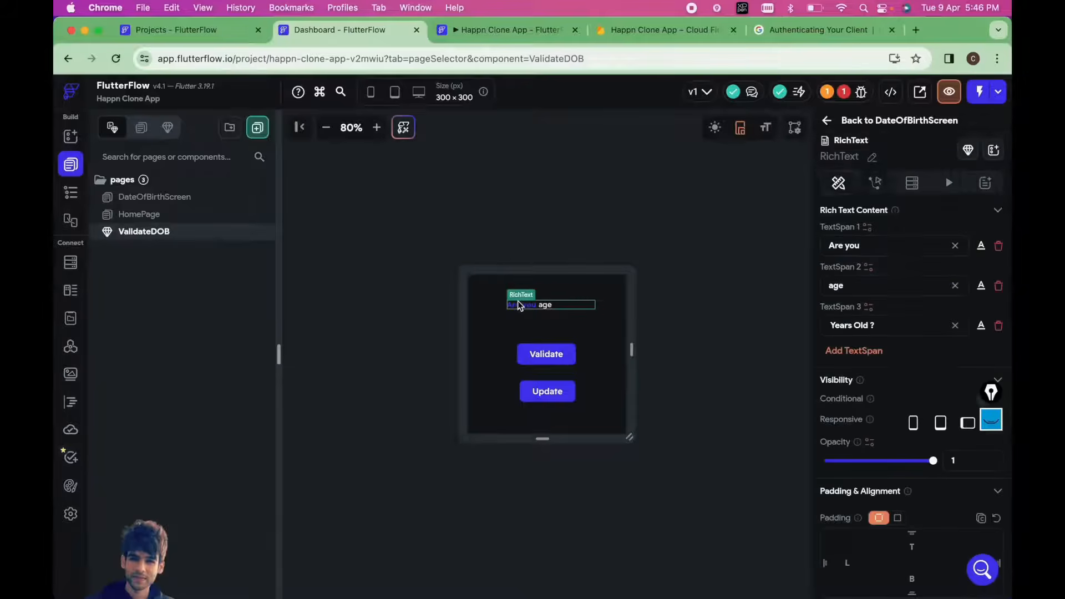
click(981, 247)
scroll(936, 406, down, 1)
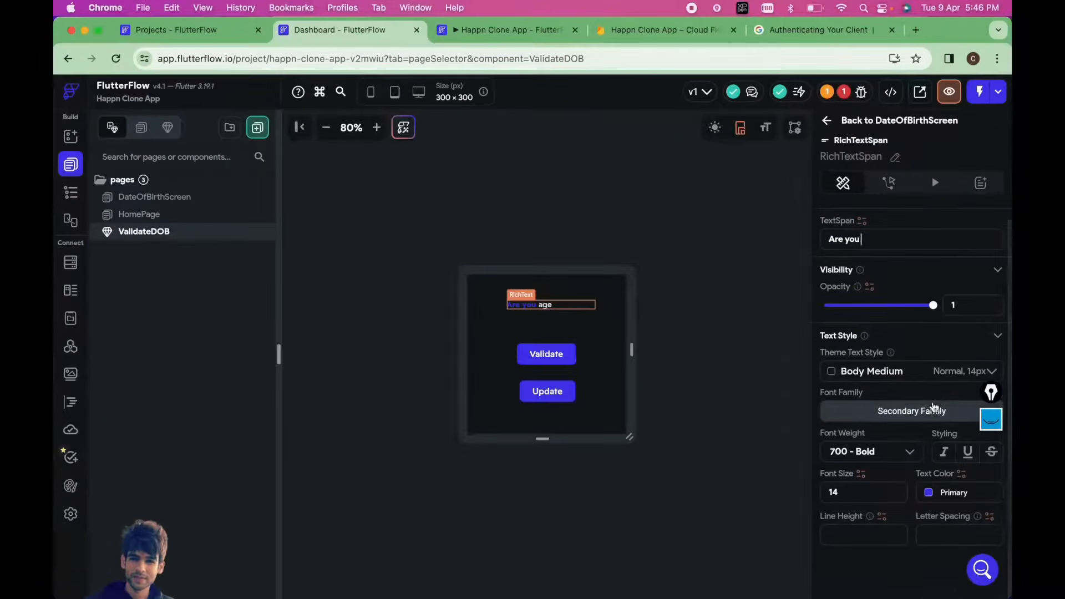
click(929, 489)
click(749, 422)
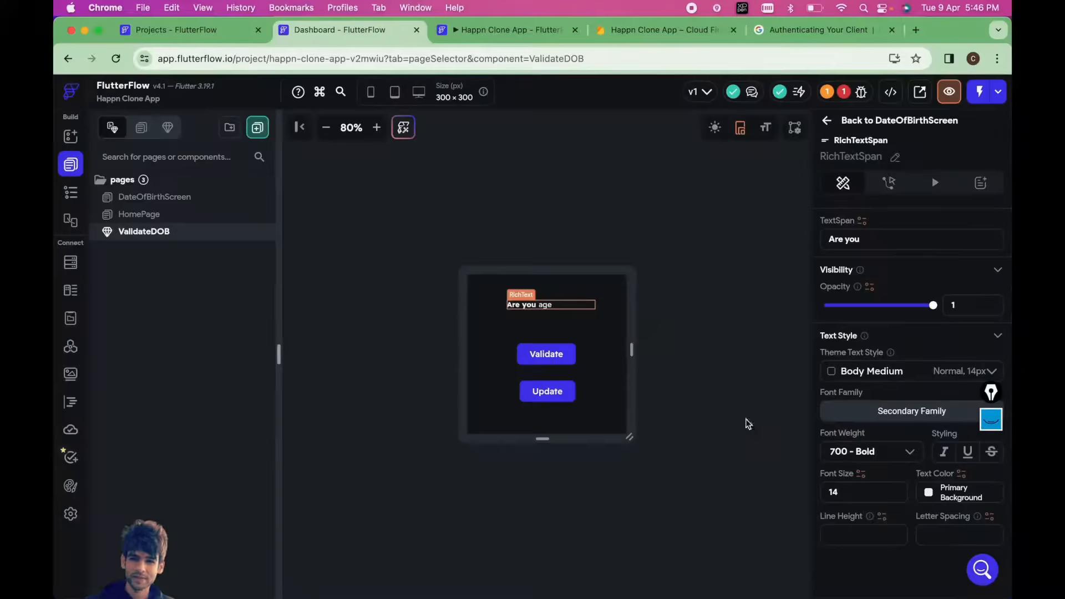
- Give the "Years Old ?" text span the Primary Background text color
click(574, 309)
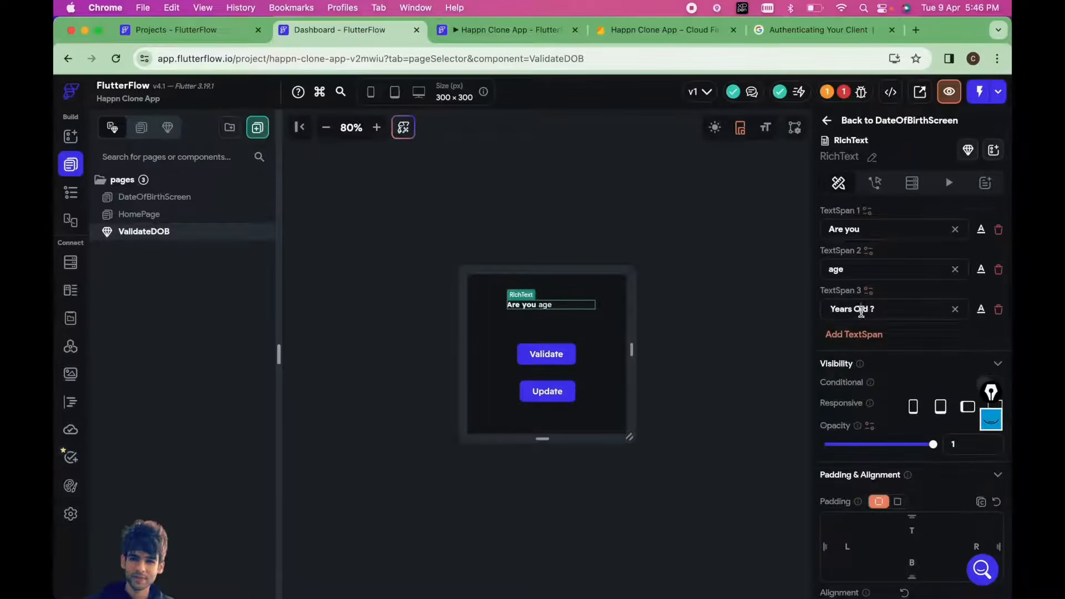
click(979, 309)
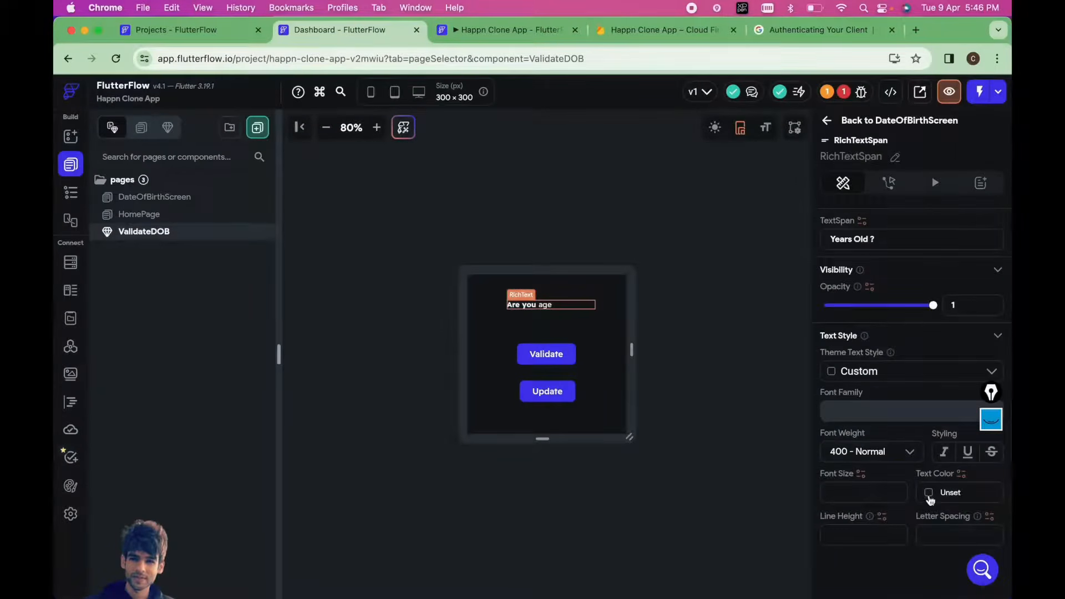
click(928, 492)
click(753, 421)
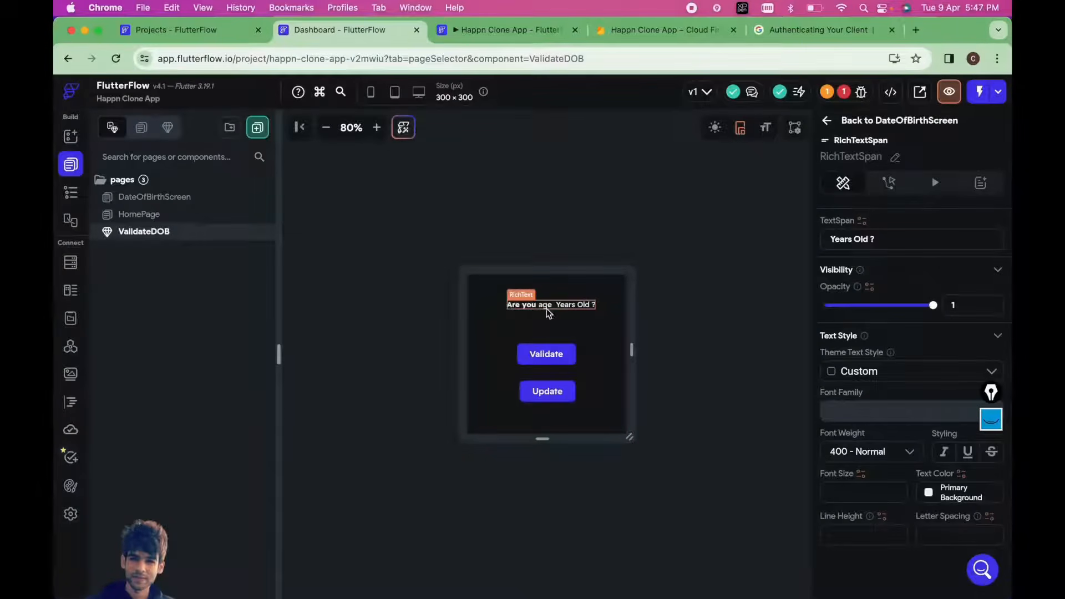
click(606, 350)
- Increase the overall font size of the RichText in the ValidateDOB component to 24
click(582, 305)
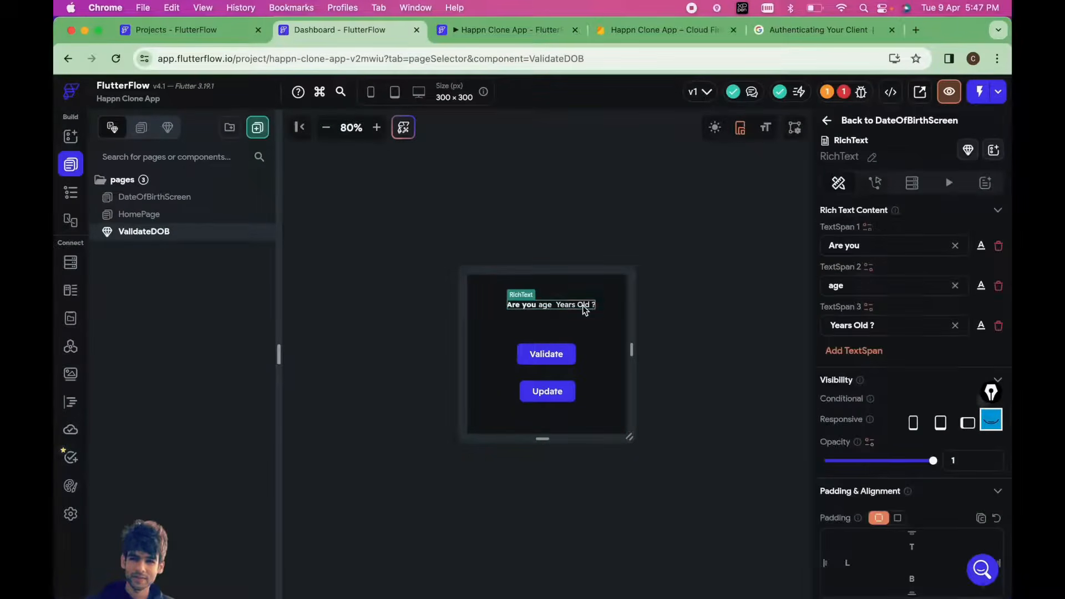
scroll(886, 470, down, 2)
scroll(885, 470, down, 10)
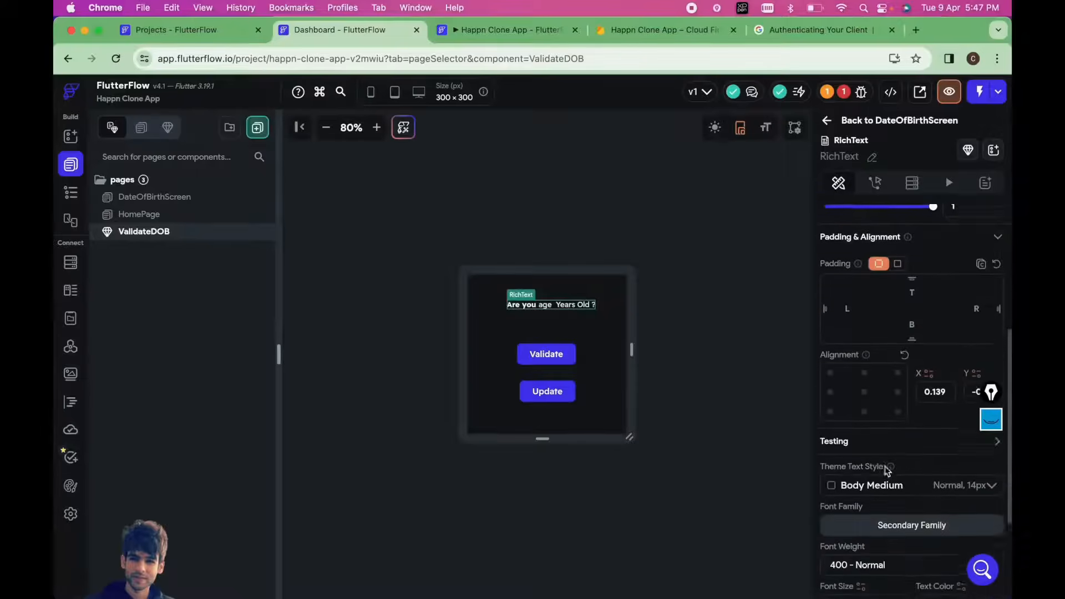
click(561, 317)
click(563, 308)
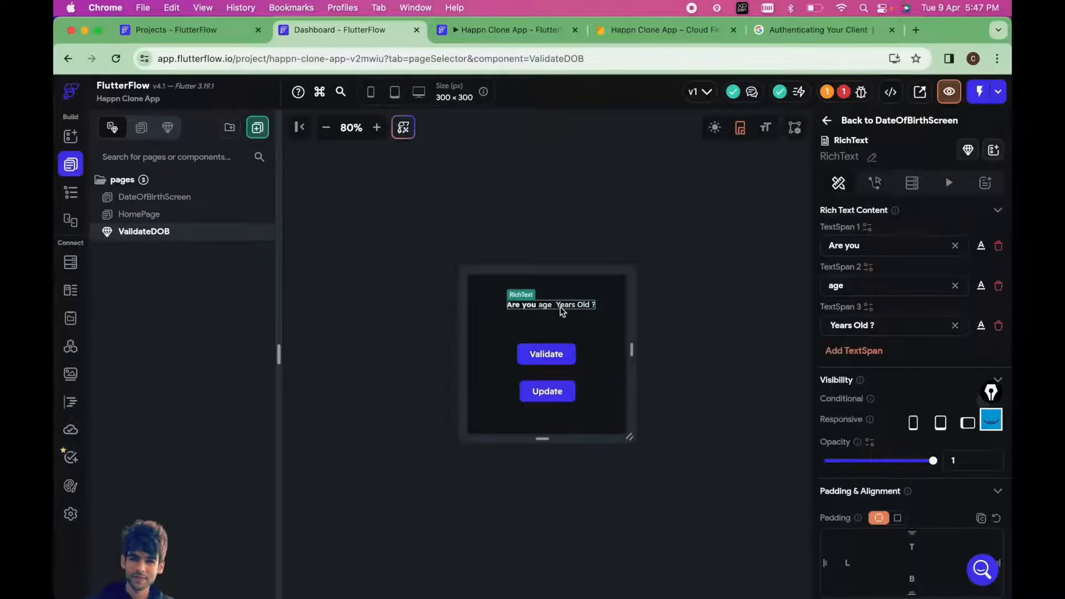
scroll(843, 508, down, 8)
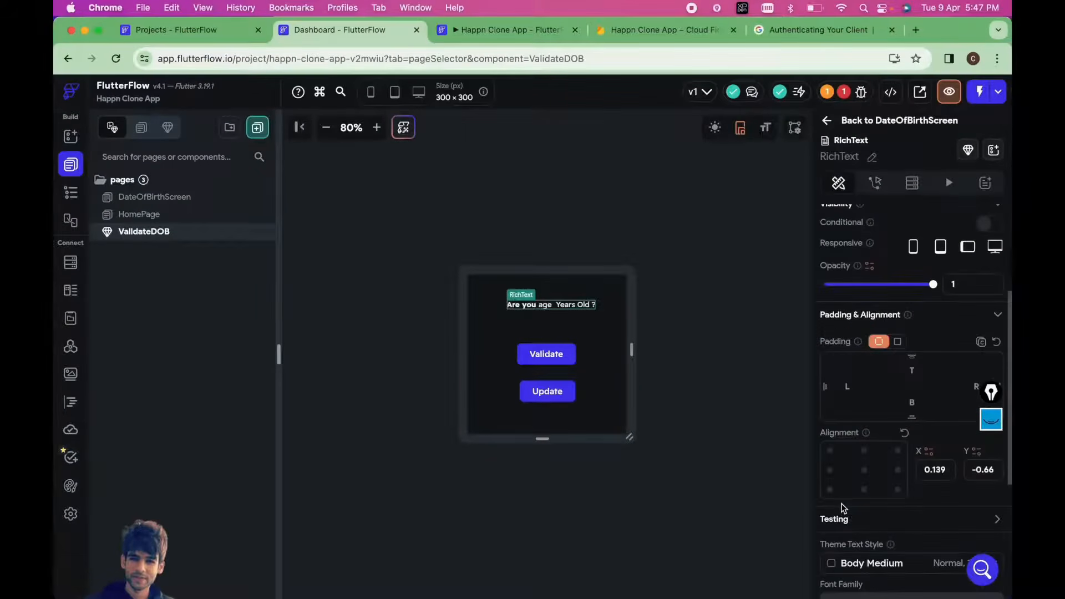
scroll(842, 505, down, 3)
click(841, 452)
key(Up)
key(Up)
key(Up)
key(Up)
key(Up)
key(Up)
key(Up)
key(Up)
key(Up)
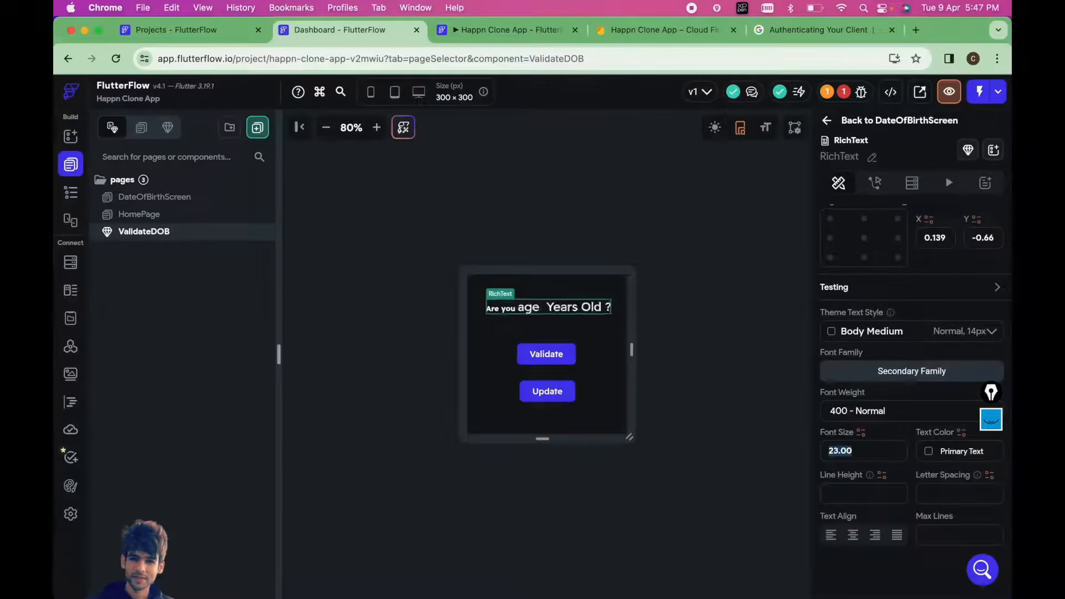
key(Up)
click(684, 424)
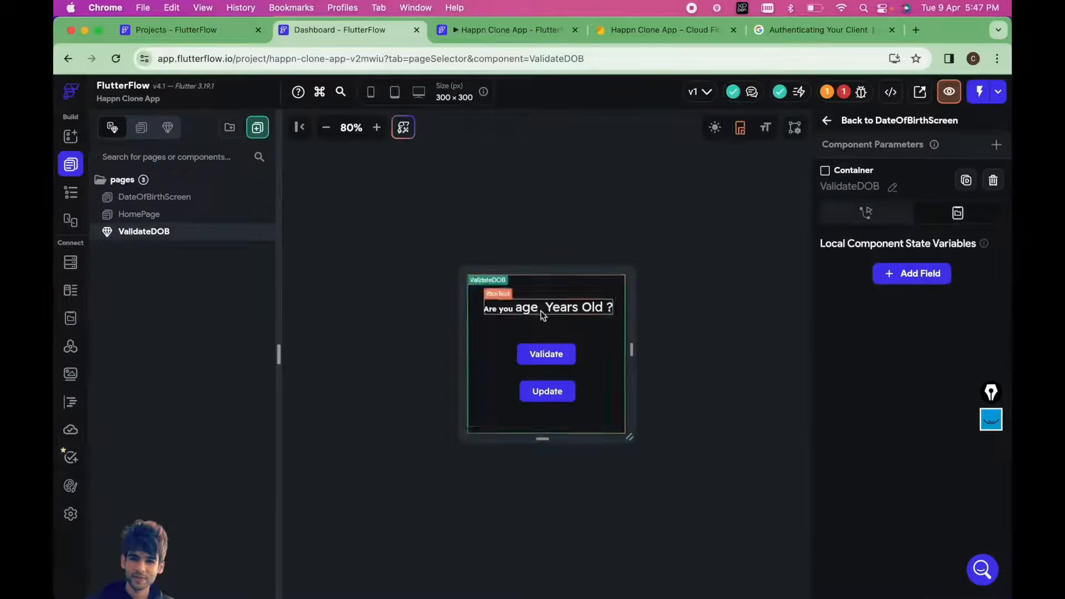
- Increase the font size of the "Are you" text span to 23
click(498, 311)
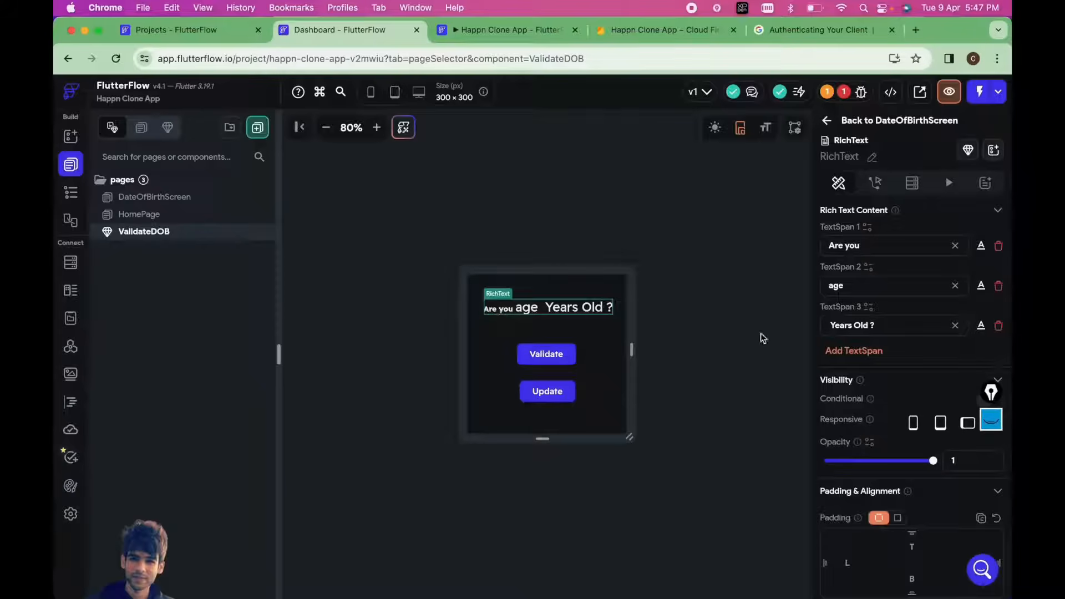
triple_click(834, 246)
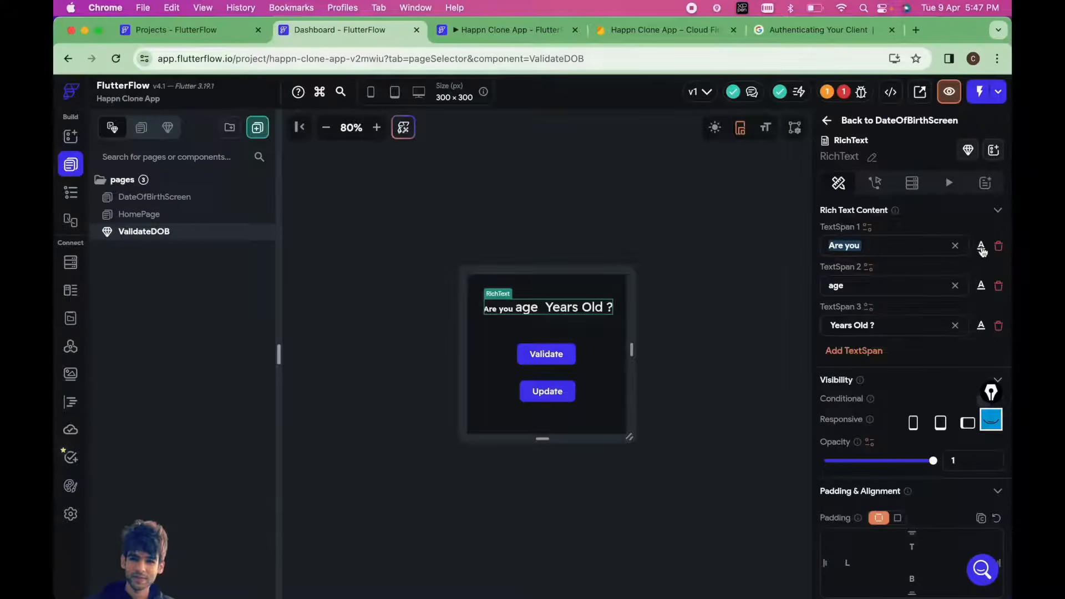
click(981, 248)
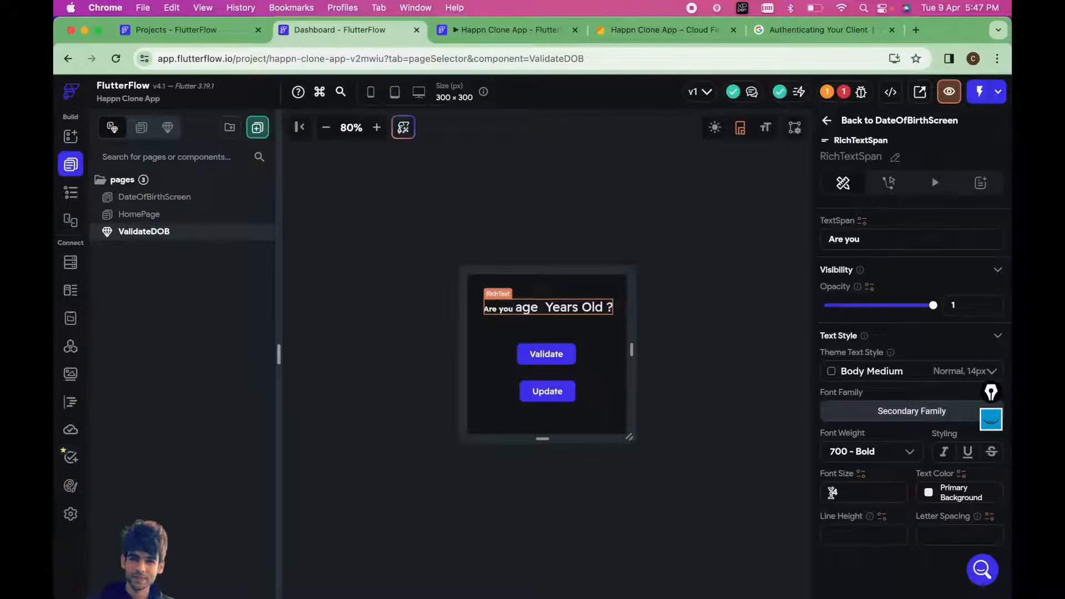
key(Up)
key(Up)
key(Up)
key(Up)
key(Up)
key(Up)
key(Up)
key(Up)
key(Up)
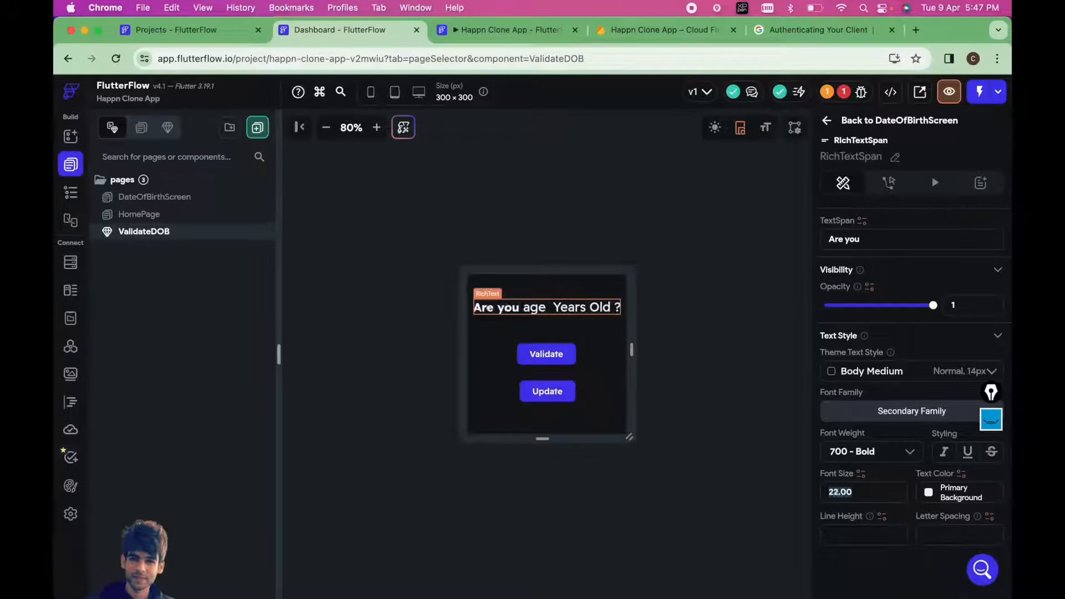
click(712, 429)
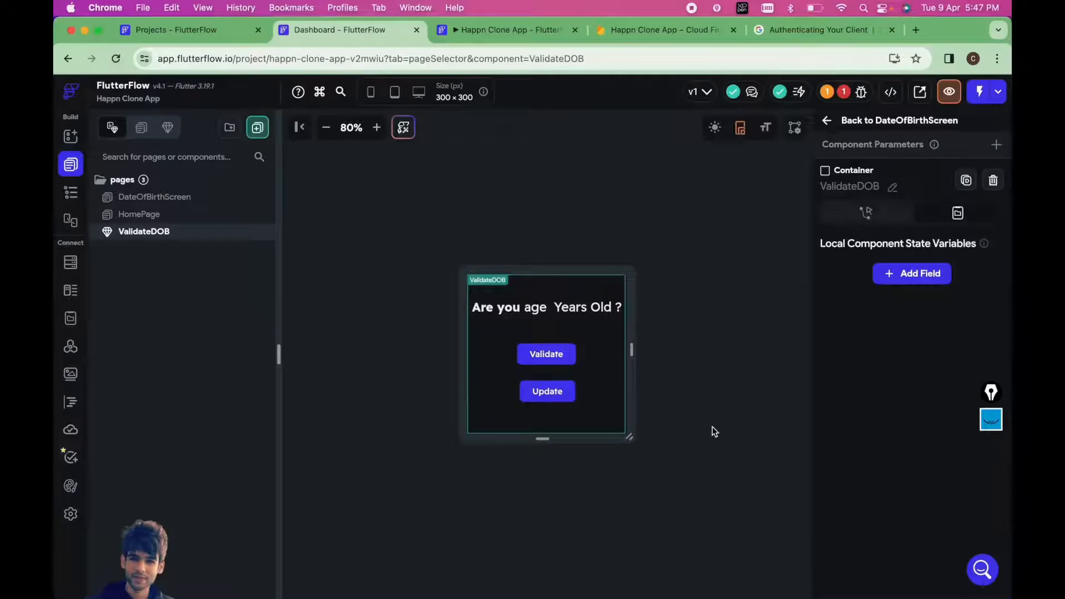
- Remove the extra leading space from the RichText's third span, "Years Old ?"
click(590, 315)
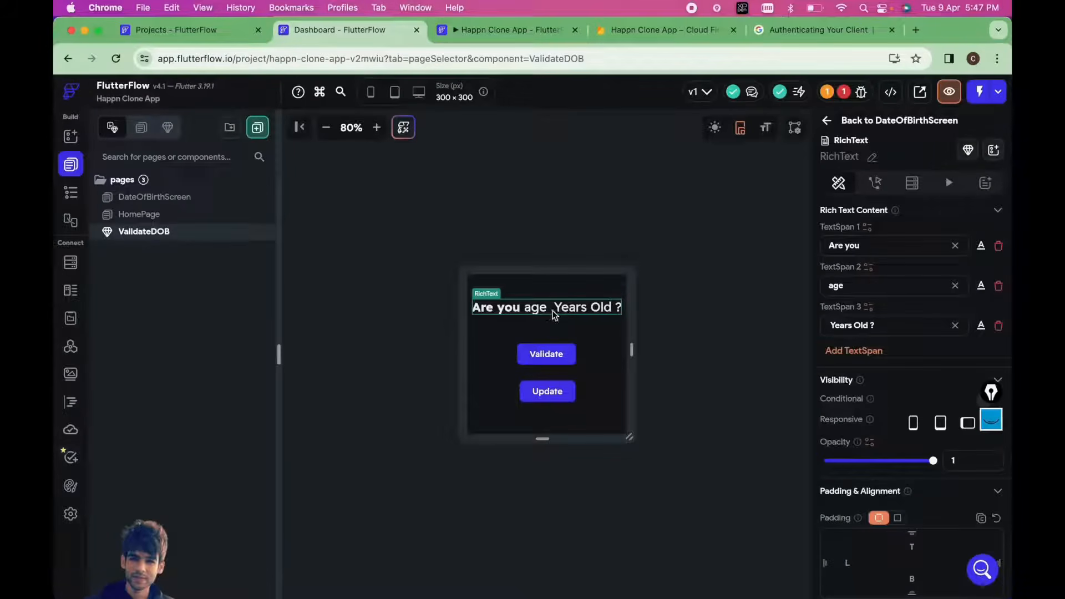
click(830, 326)
key(Delete)
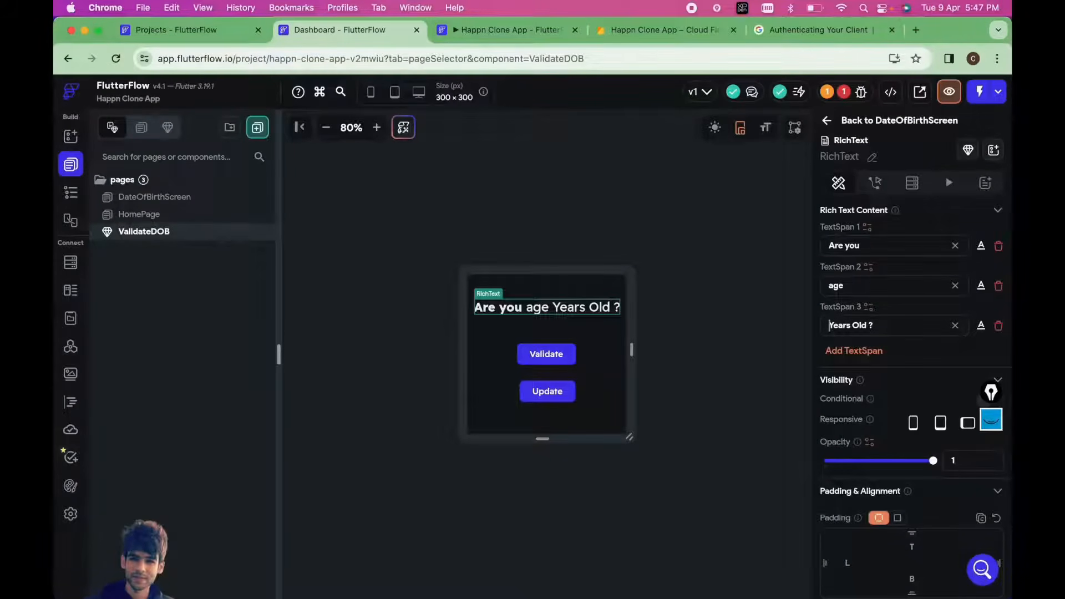
click(710, 358)
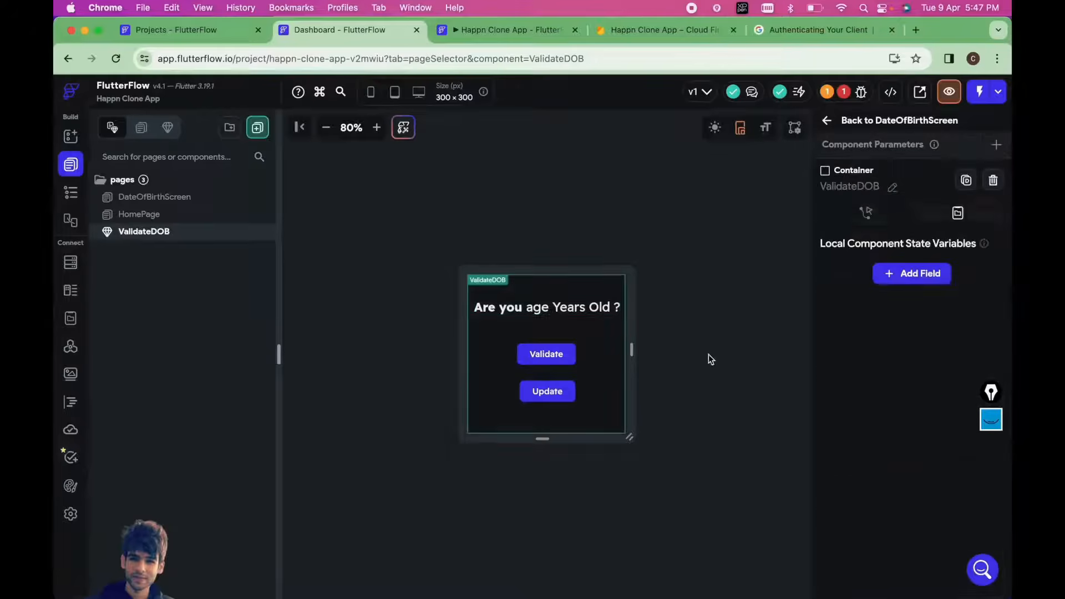
- Move the RichText slightly downward inside the ValidateDOB component, keeping it above the Validate button
click(544, 310)
drag(547, 311, 547, 314)
click(475, 225)
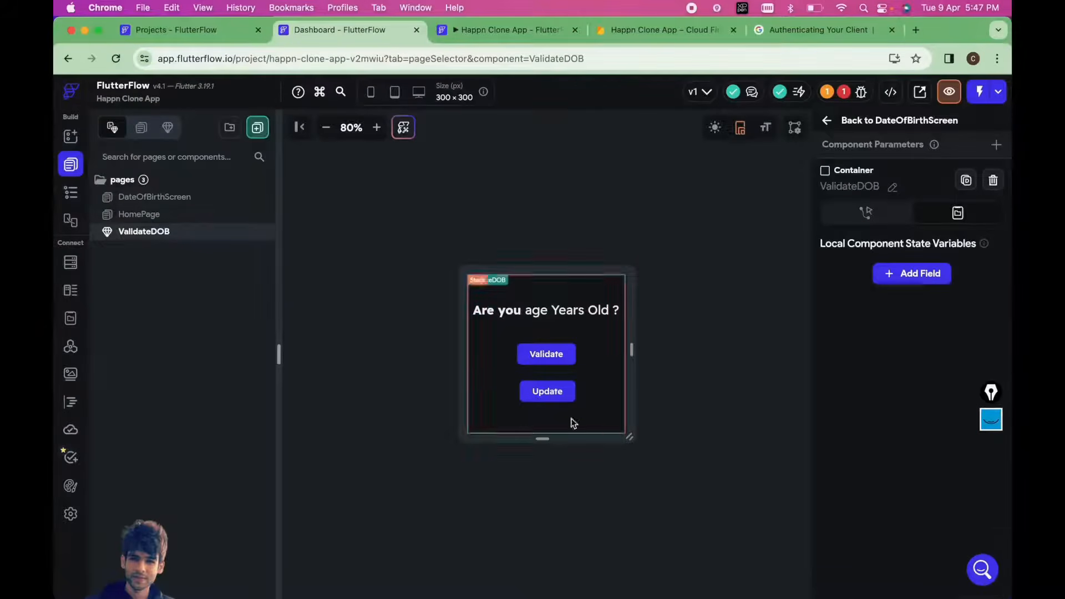
- Delete the existing On Tap bottom sheet action from the d/m/yyyy button on the DateOfBirthScreen page
click(158, 198)
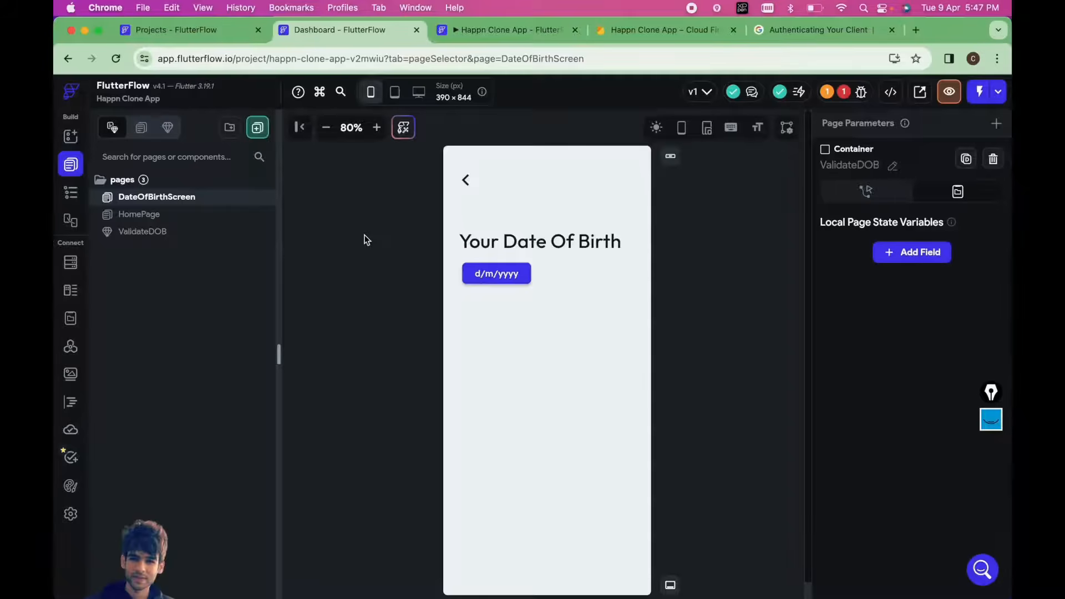
click(507, 276)
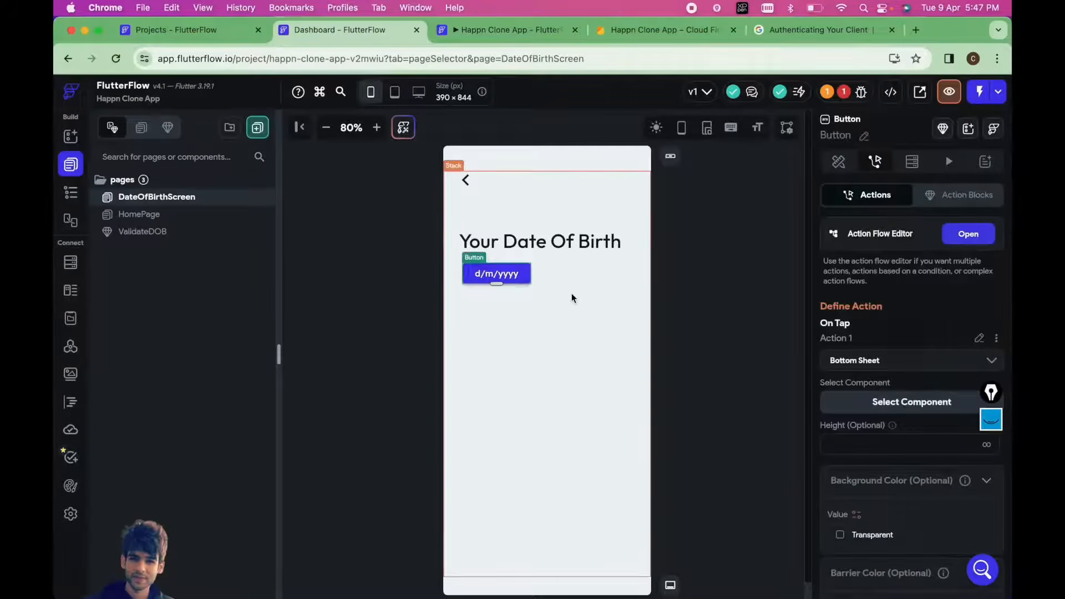
click(838, 161)
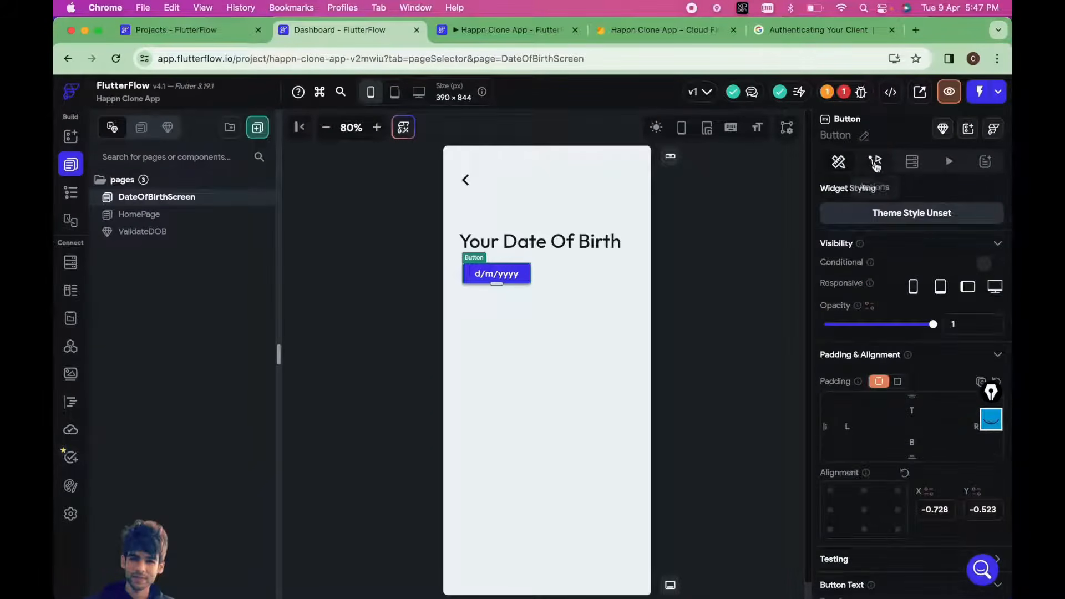
click(876, 162)
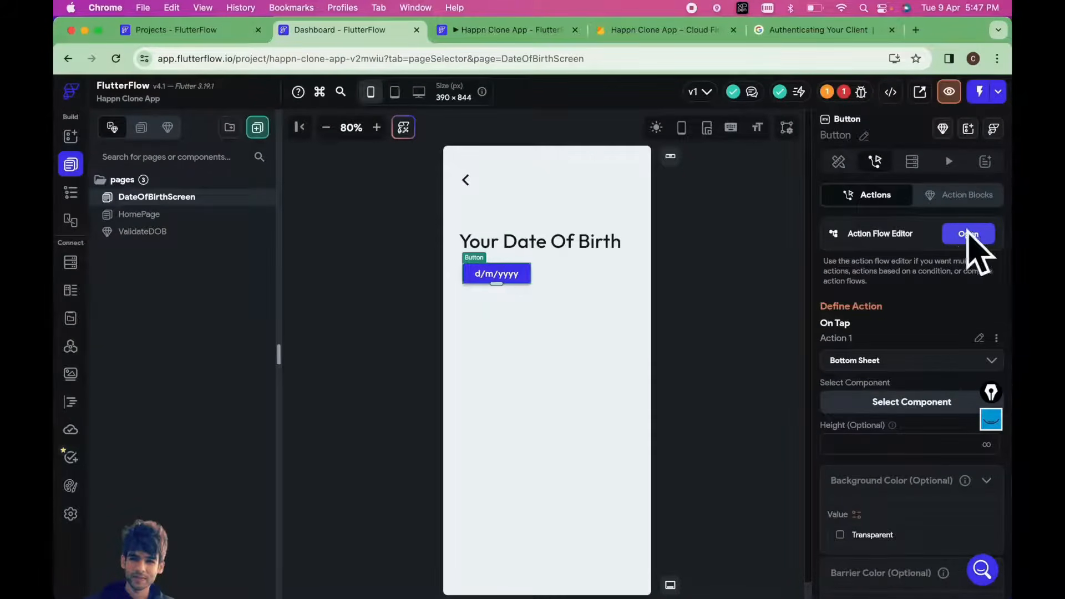
click(968, 235)
click(483, 224)
click(434, 328)
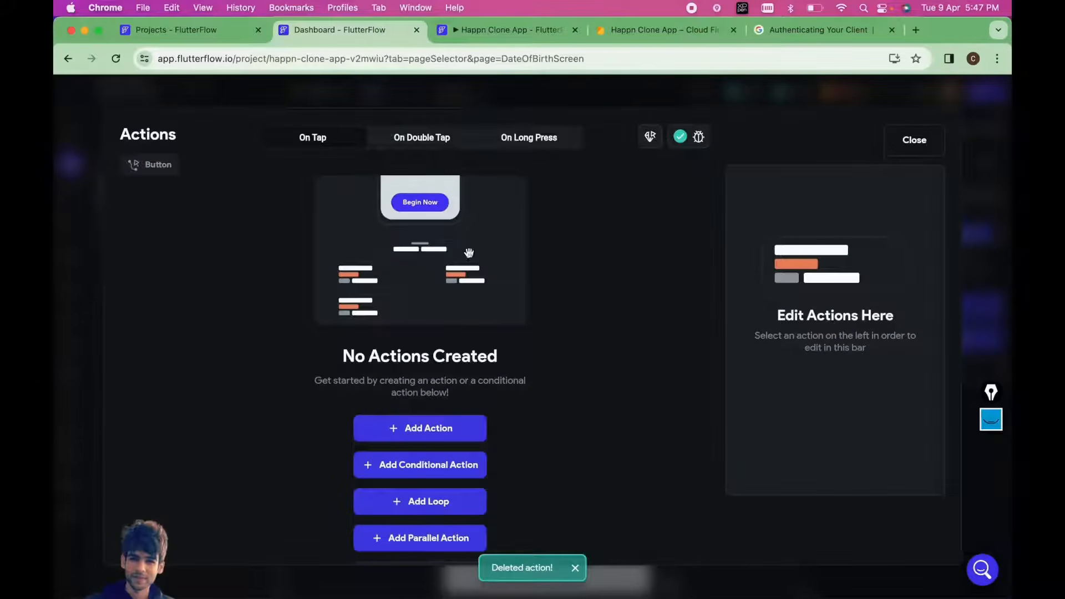
- Add an On Tap action to the d/m/yyyy button that shows the ValidateDOB component as a bottom sheet
click(416, 429)
click(814, 283)
text(Bottom)
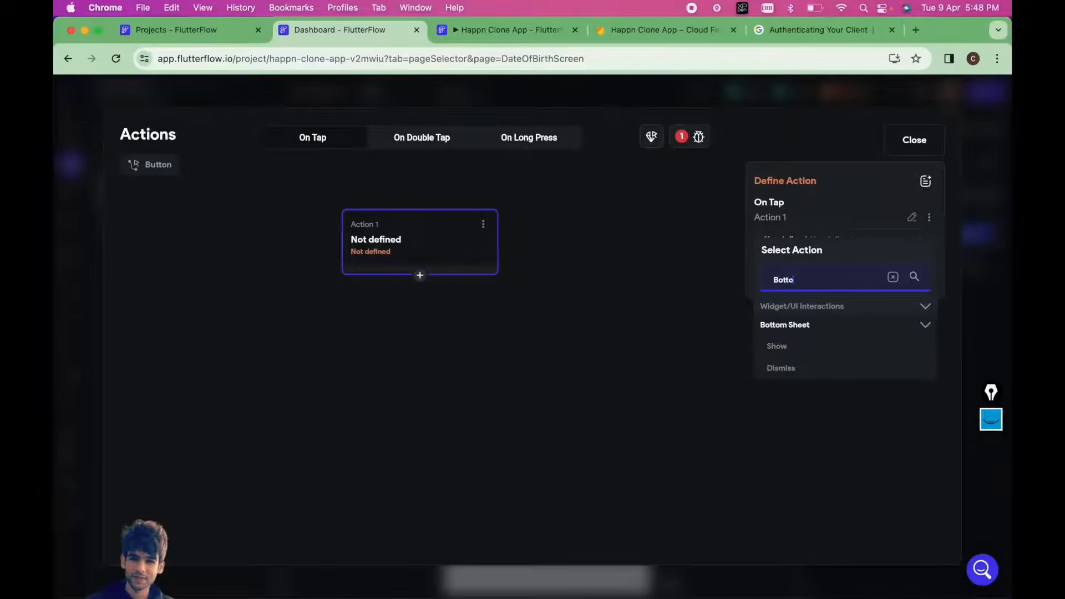
click(778, 347)
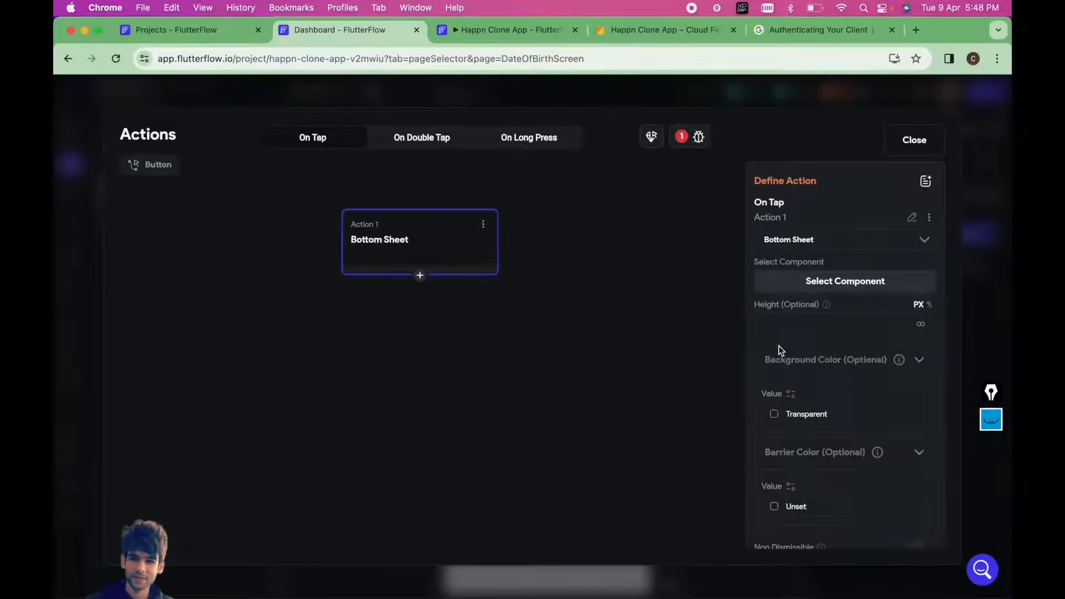
click(832, 281)
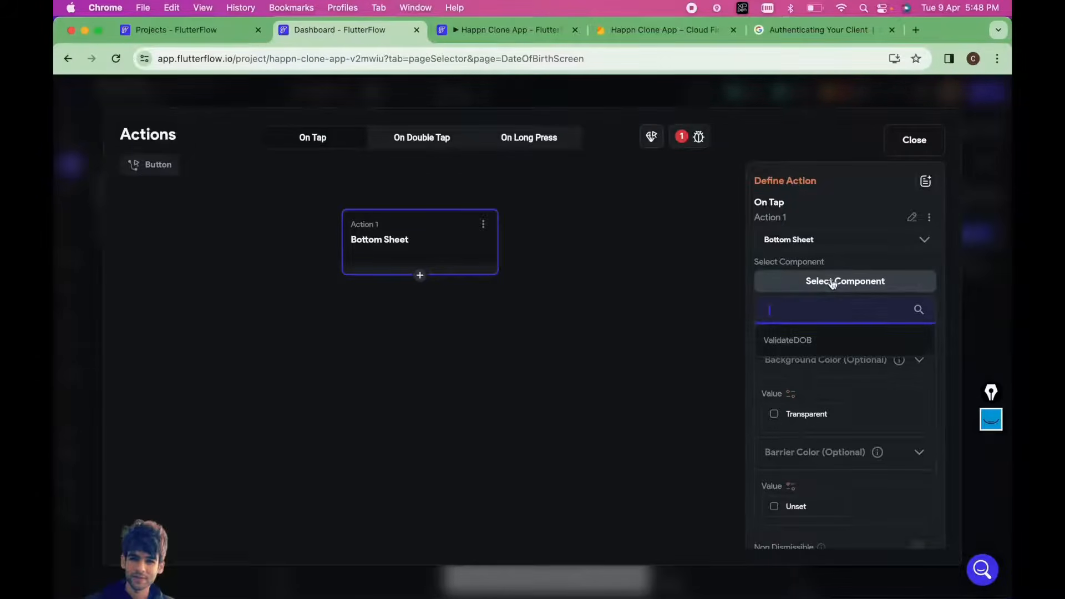
click(810, 344)
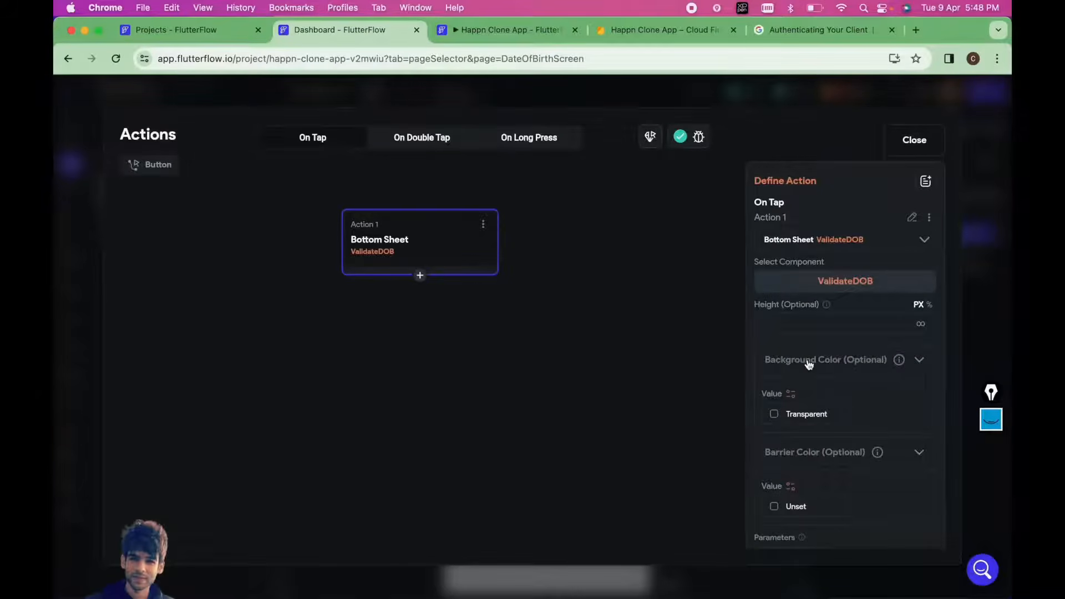
scroll(829, 422, down, 5)
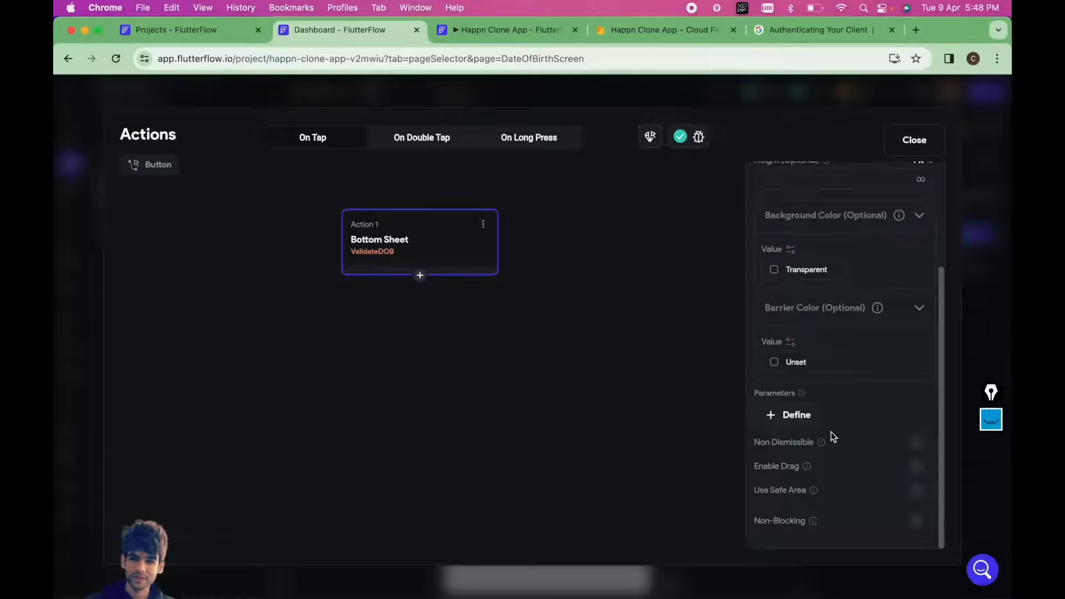
scroll(831, 435, up, 5)
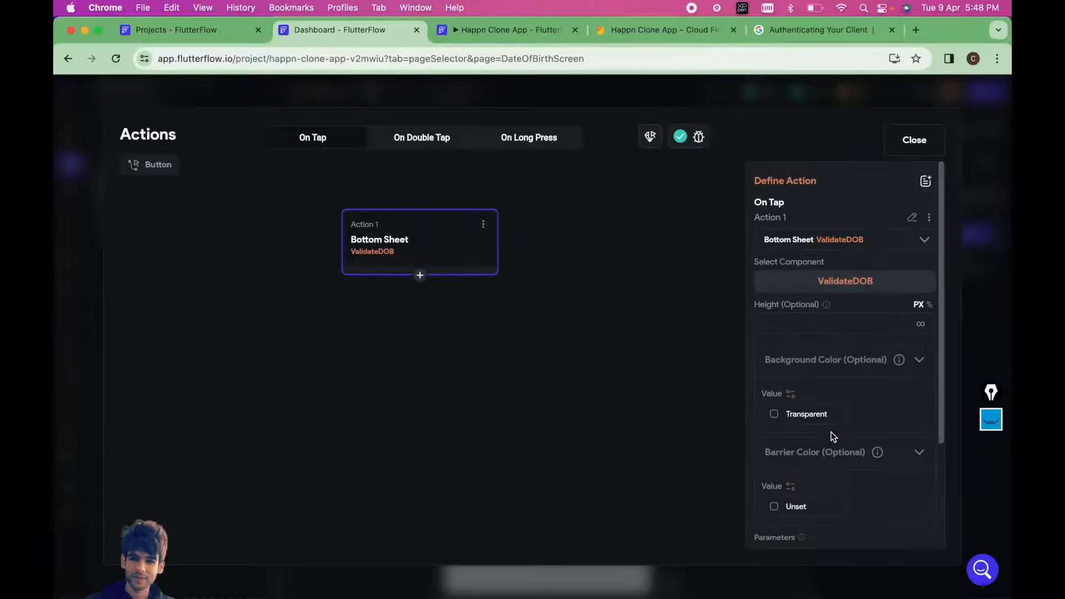
click(912, 141)
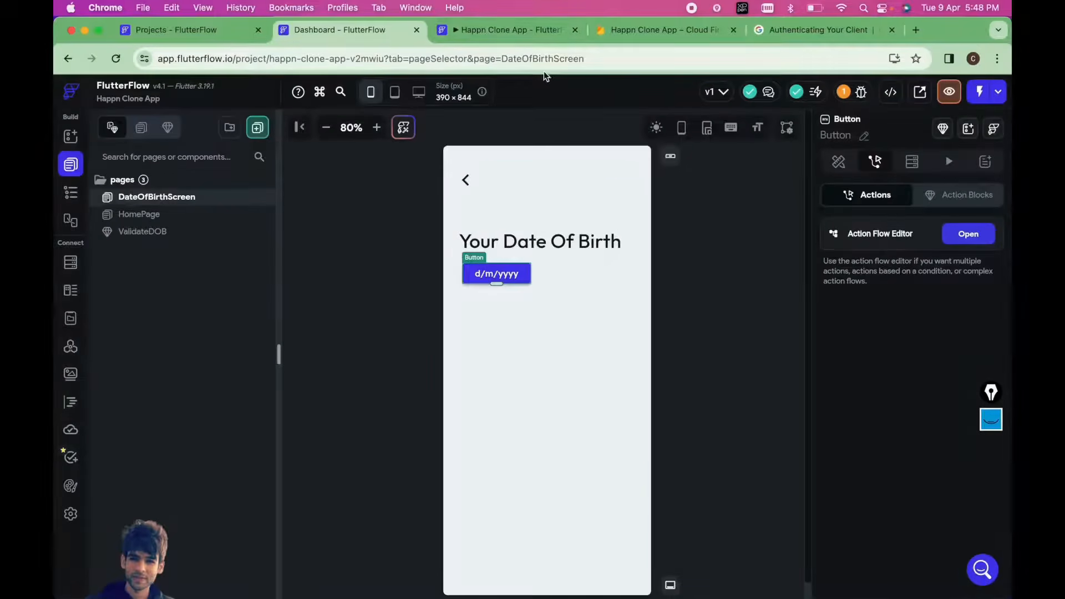
- Launch the app preview for the DateOfBirthScreen page and fit the whole phone frame in view
click(508, 30)
click(402, 32)
click(949, 92)
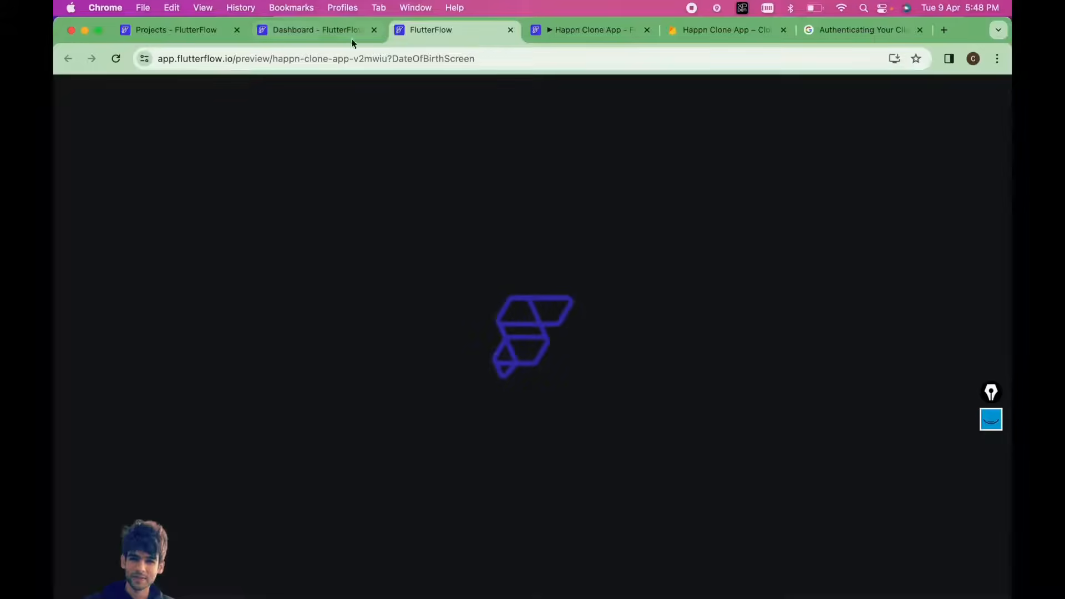
click(355, 30)
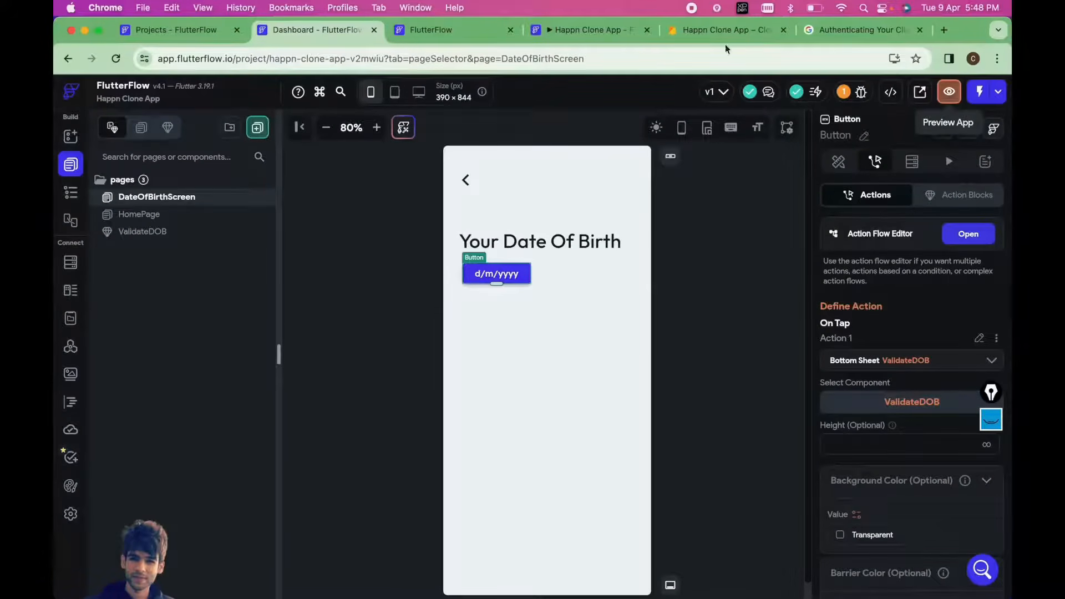
click(949, 91)
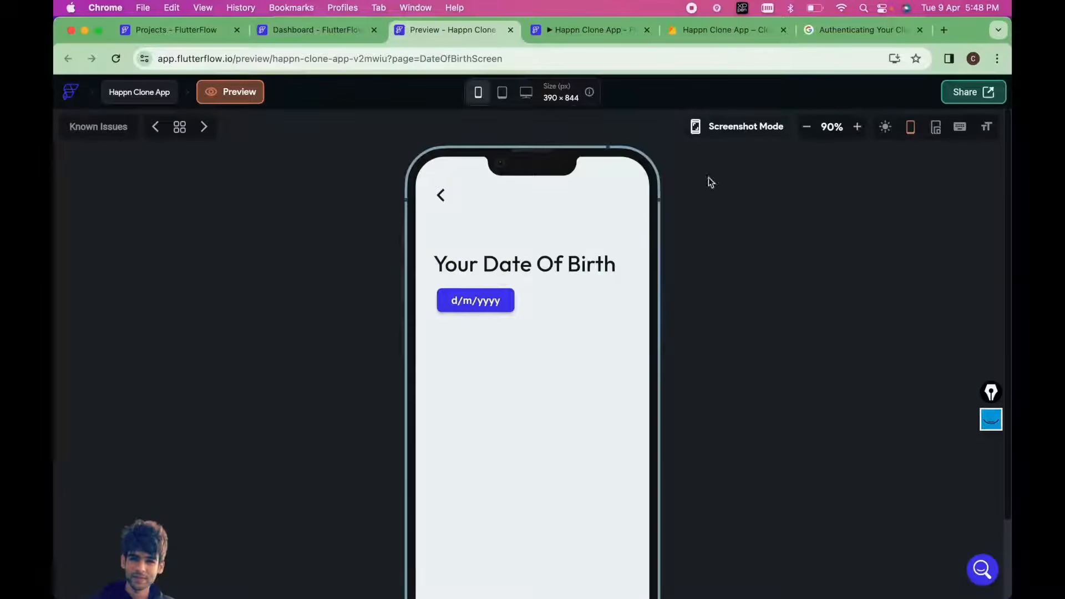
click(806, 129)
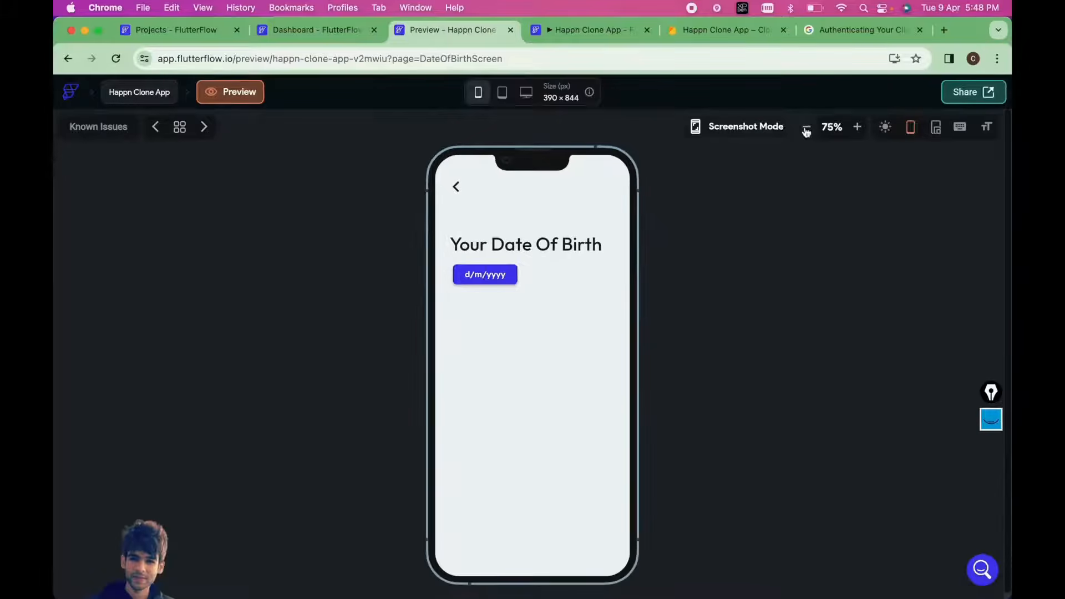
- Test the d/m/yyyy button in the preview by opening and dismissing its age-confirmation bottom sheet twice
click(490, 277)
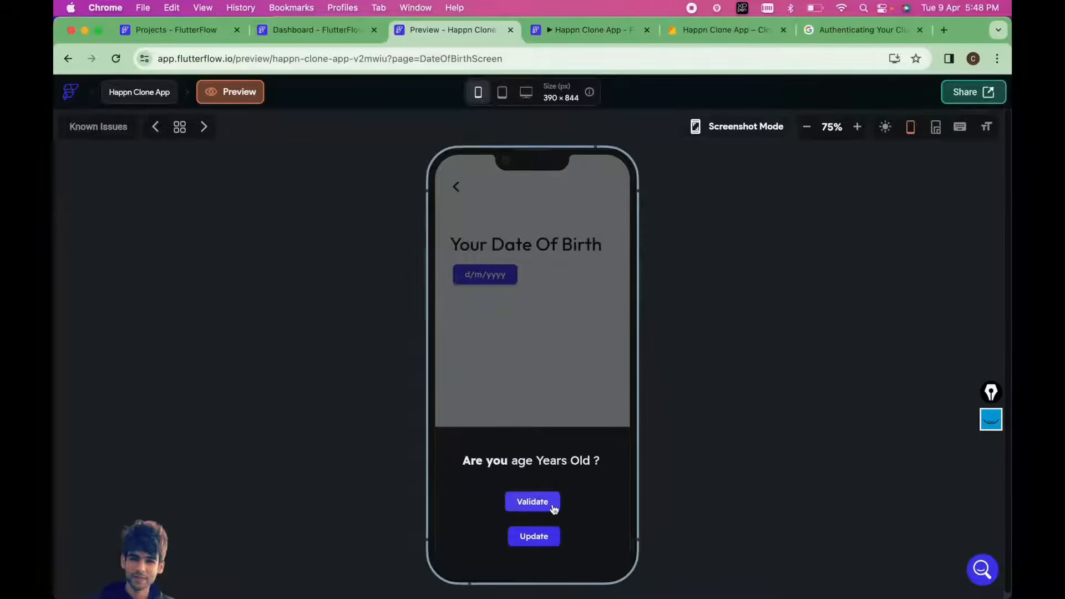
click(531, 281)
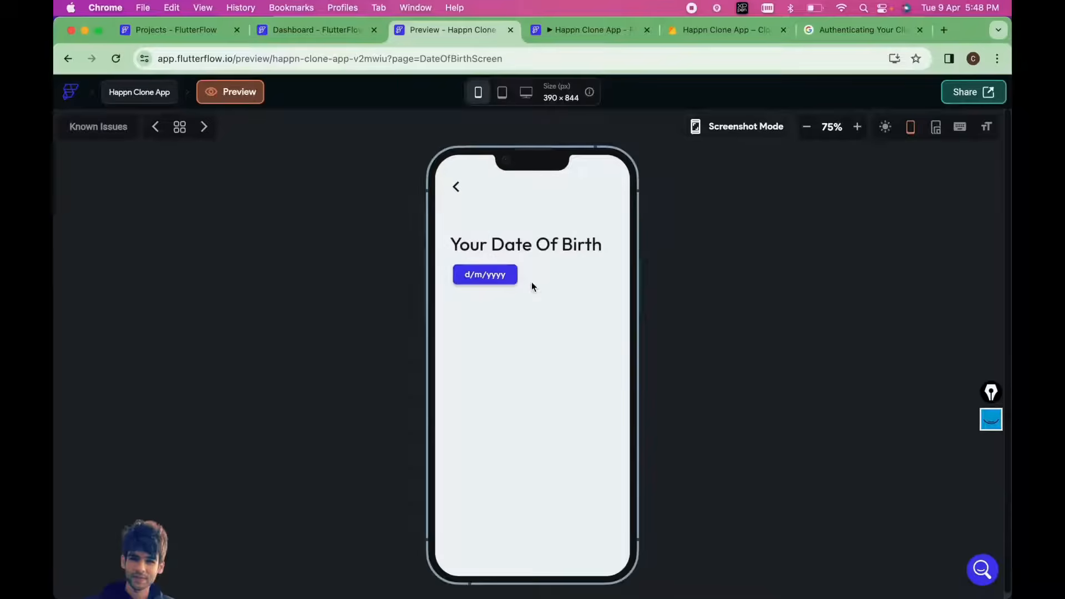
click(488, 280)
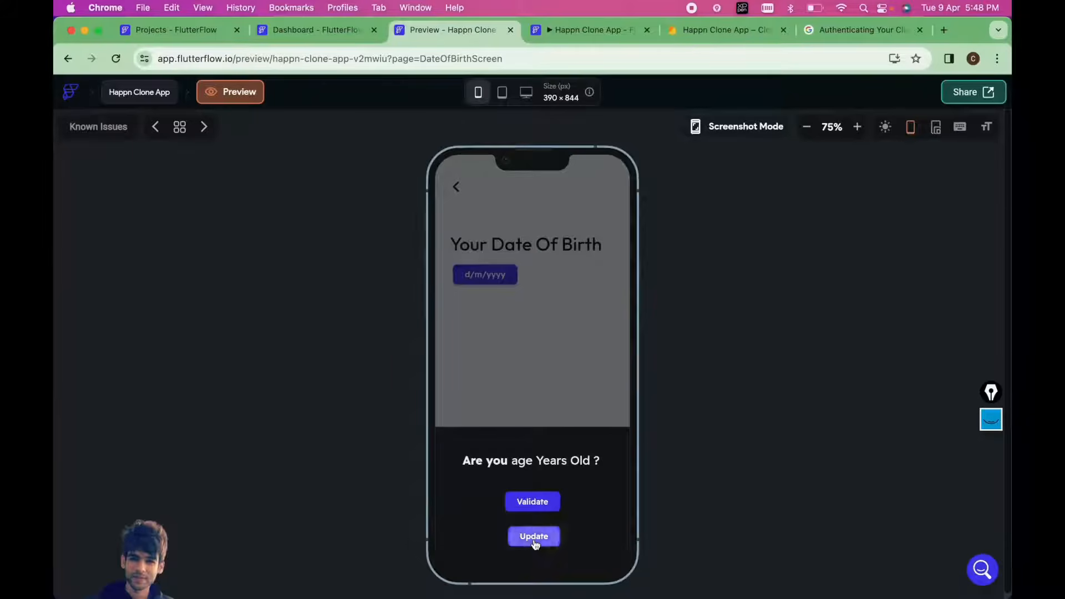
click(535, 411)
- Return to the FlutterFlow dashboard and open the action flow editor for the Update button of the ValidateDOB component
click(313, 30)
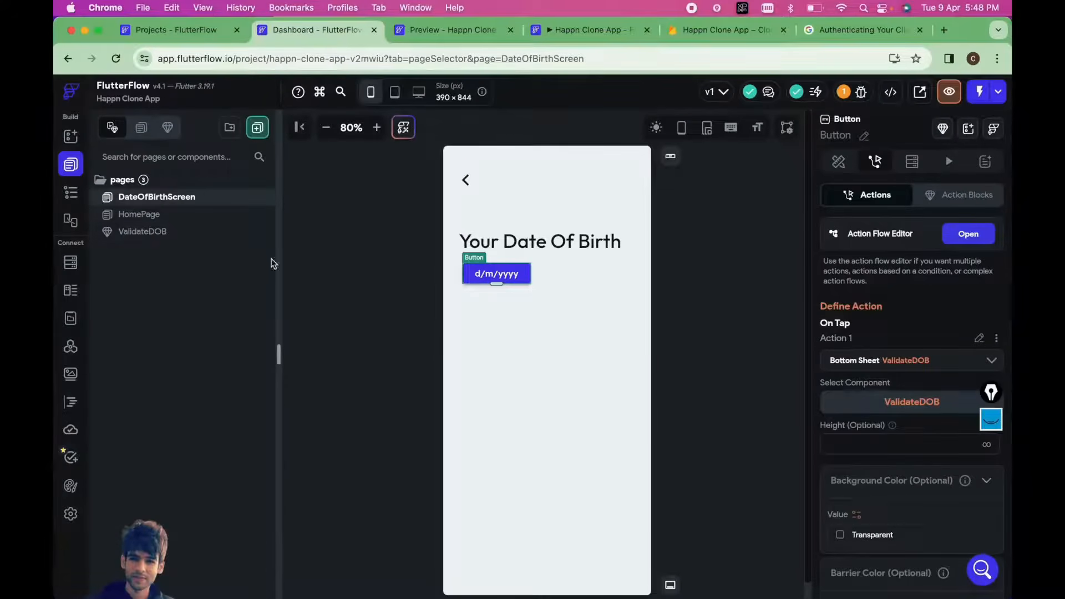
click(145, 232)
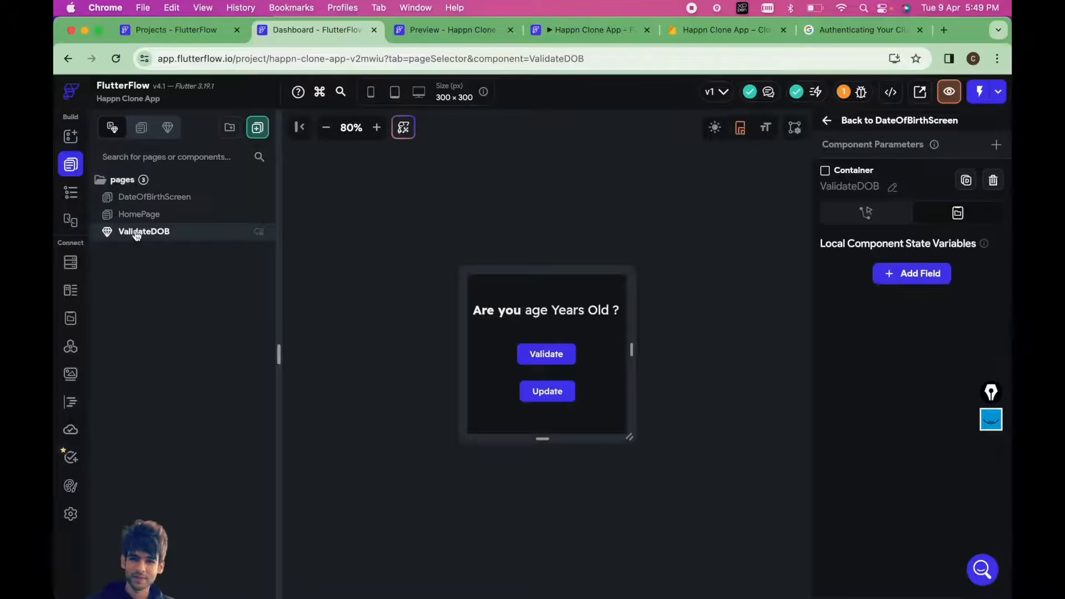
click(547, 395)
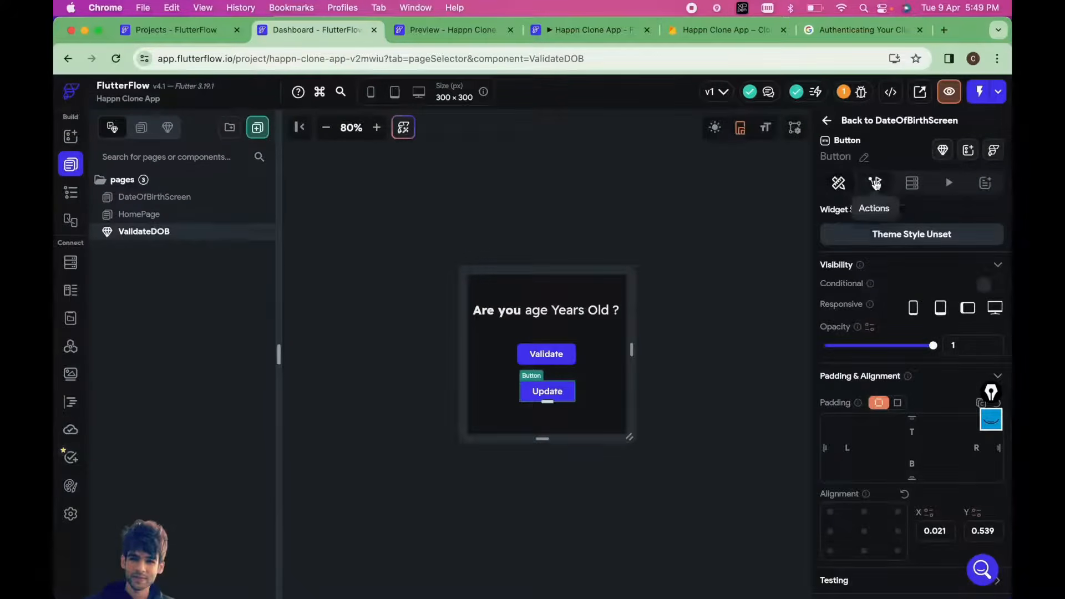
click(875, 184)
click(979, 257)
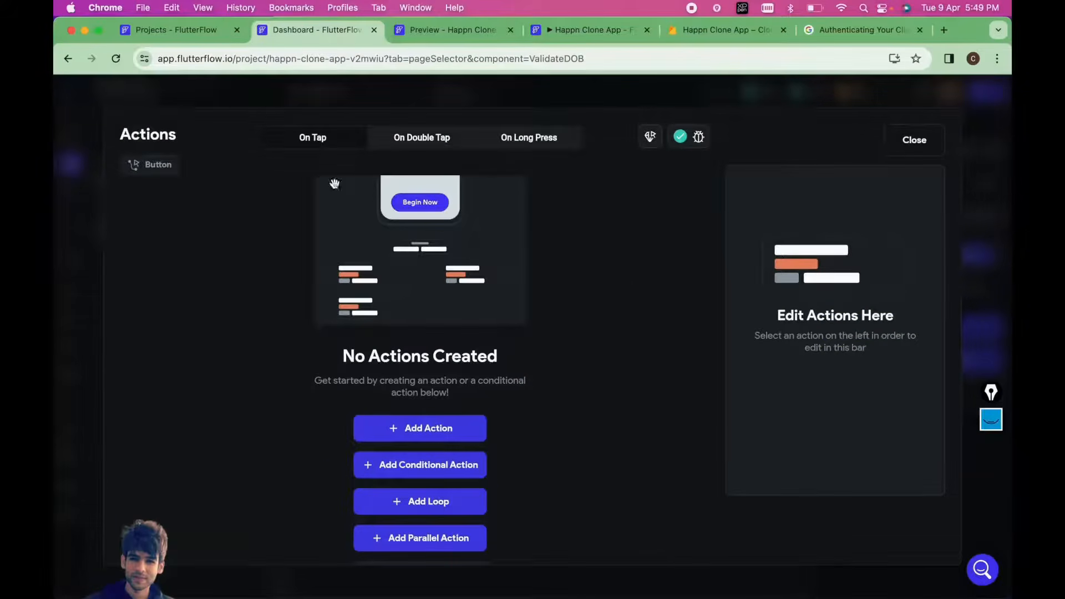
- Add an On Tap action of type Date/Time Picker to the Update button
click(432, 436)
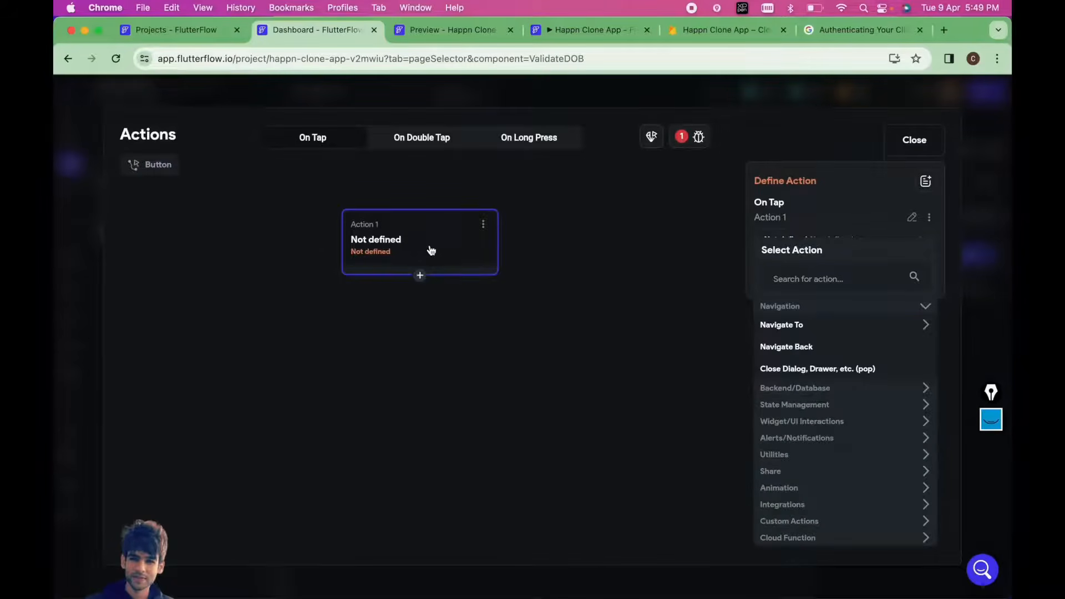
click(797, 278)
text(Date)
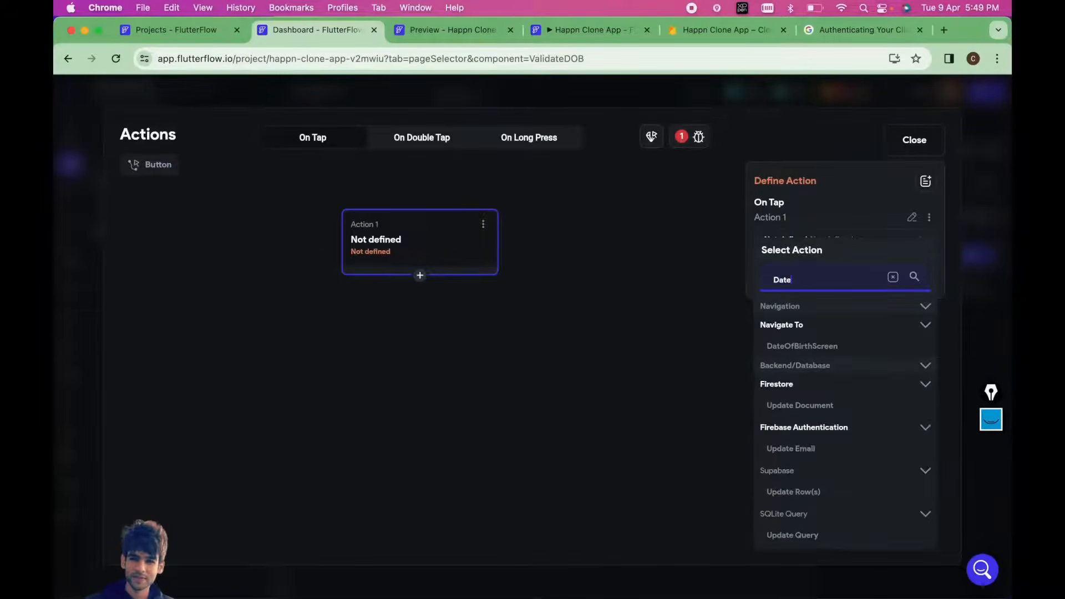
text(pi)
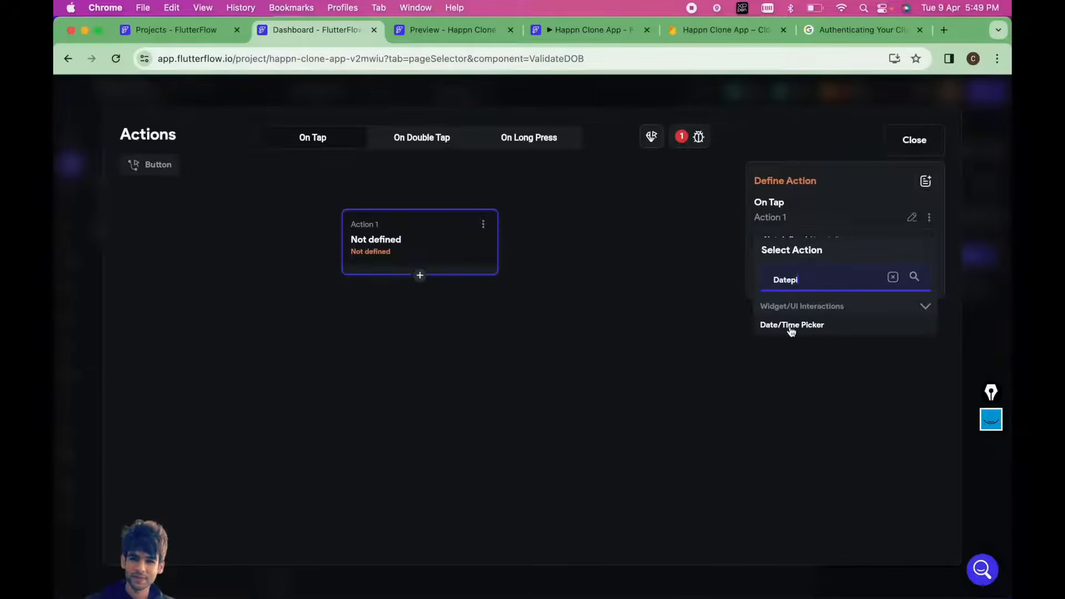
click(788, 327)
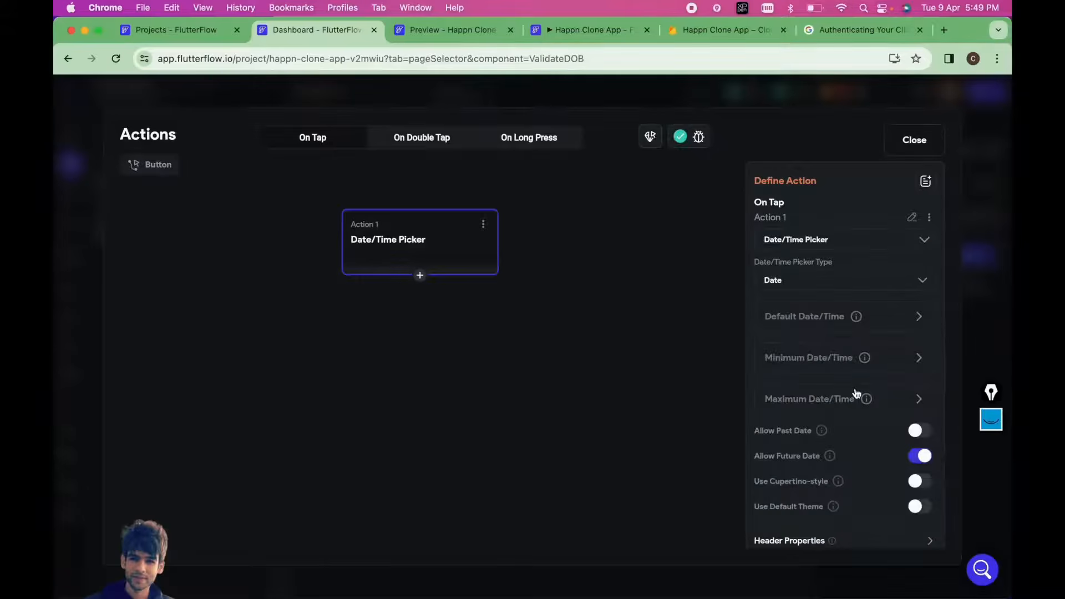
- Allow past dates and disallow future dates in the picker, and enable Use Cupertino-style and Use Default Theme
scroll(871, 422, down, 2)
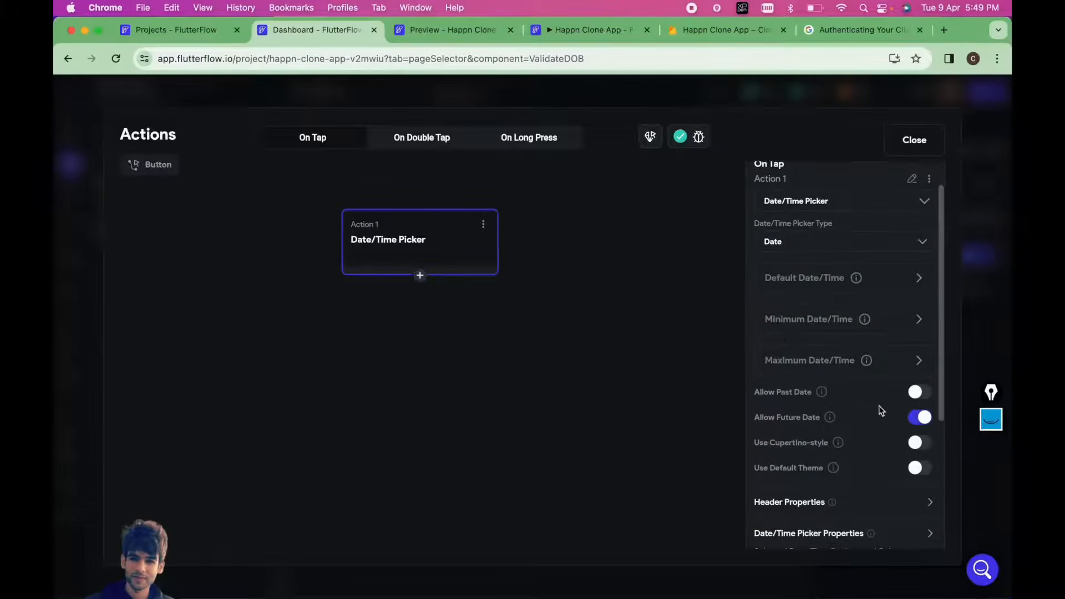
click(916, 392)
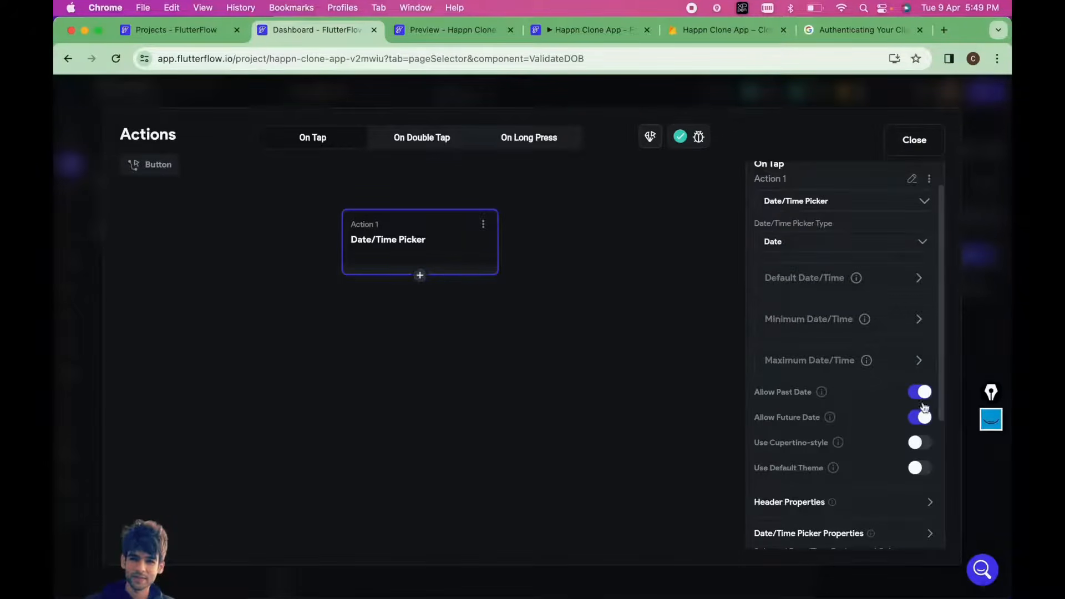
click(918, 418)
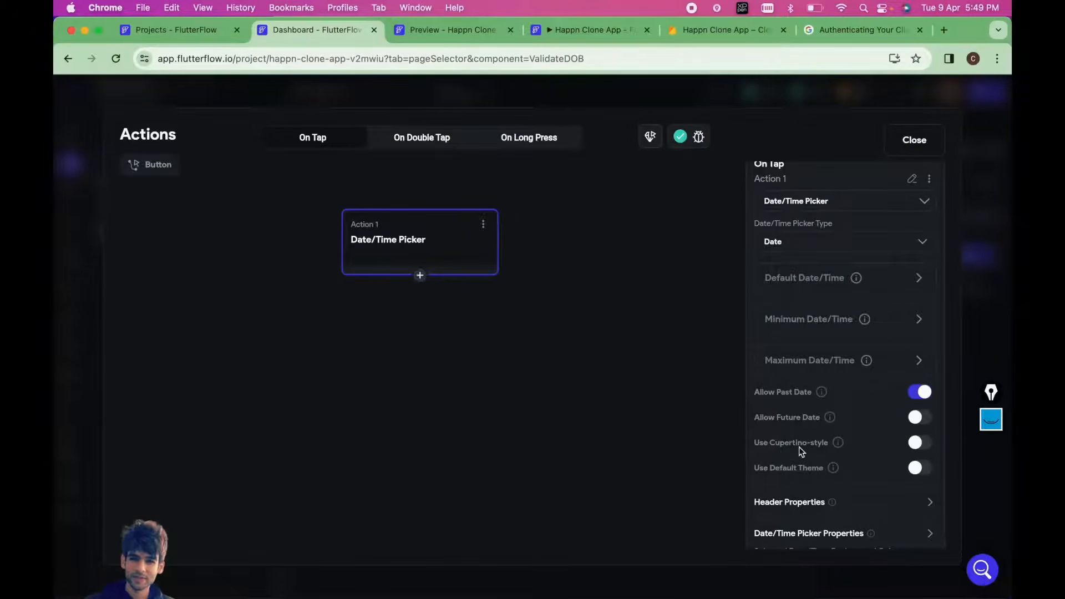
click(920, 461)
click(923, 486)
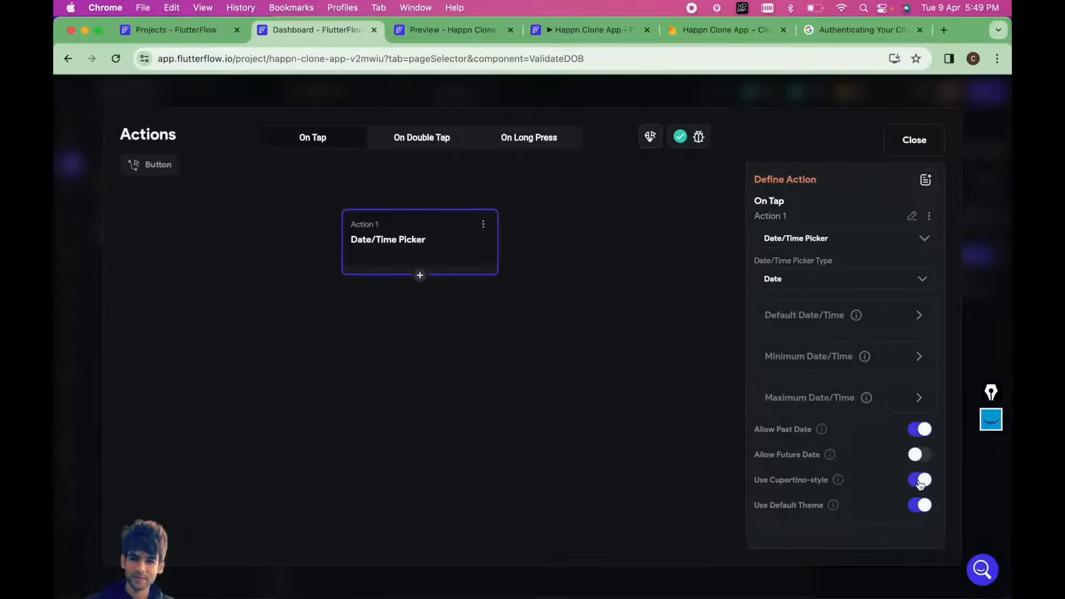
scroll(895, 464, up, 1)
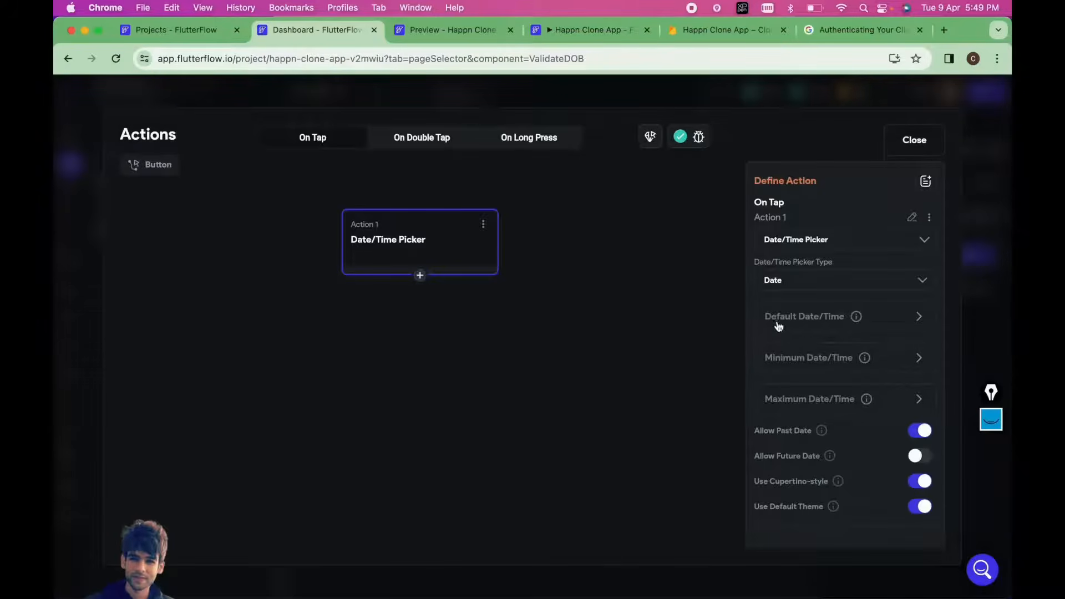
- Remove the Current Time variable from the picker's Default Date/Time
click(918, 318)
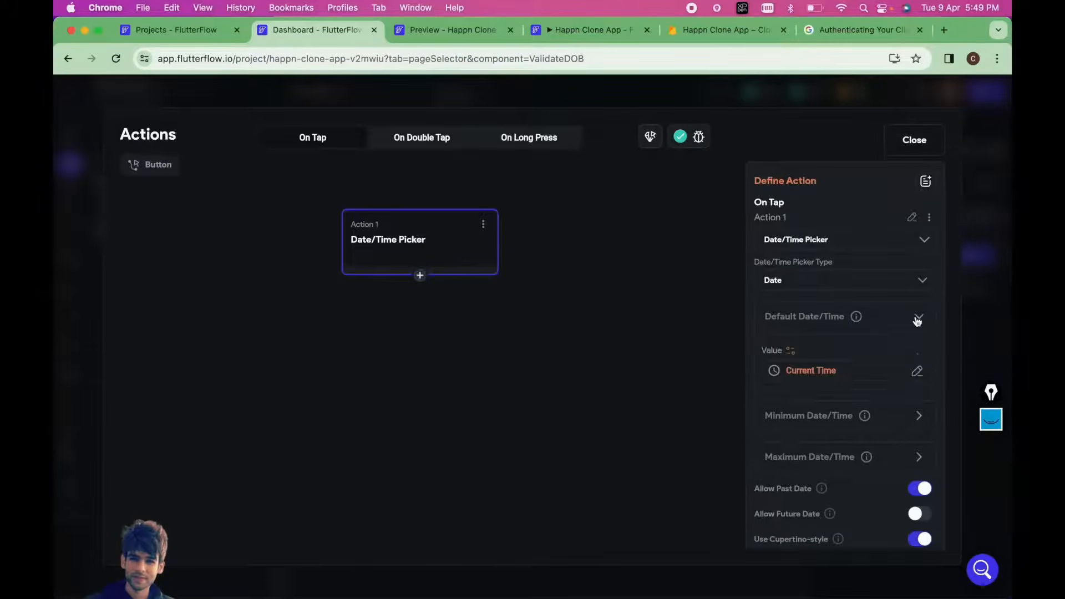
click(811, 369)
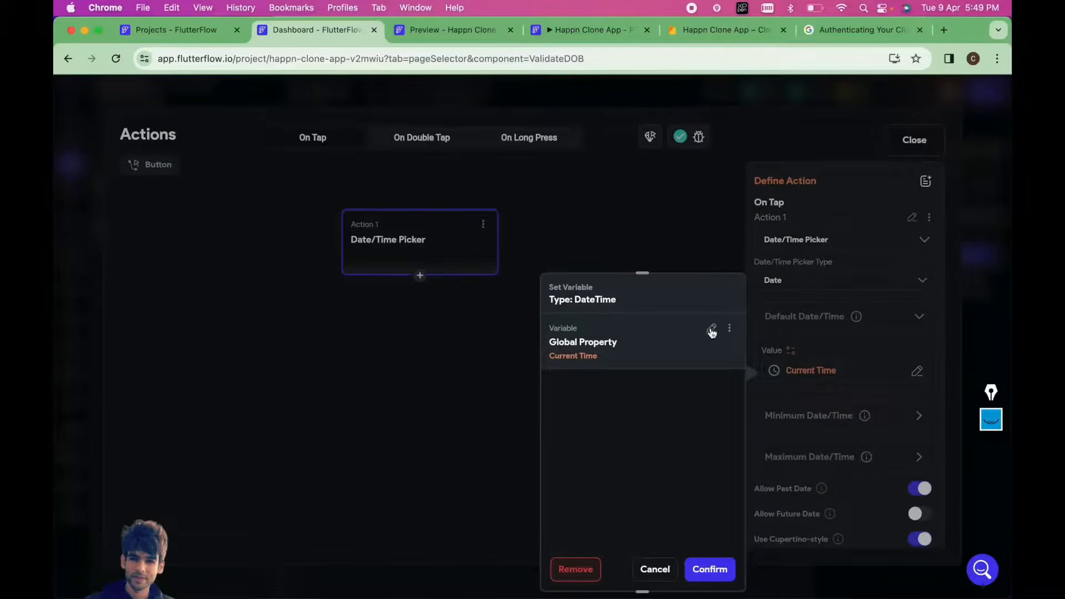
click(574, 569)
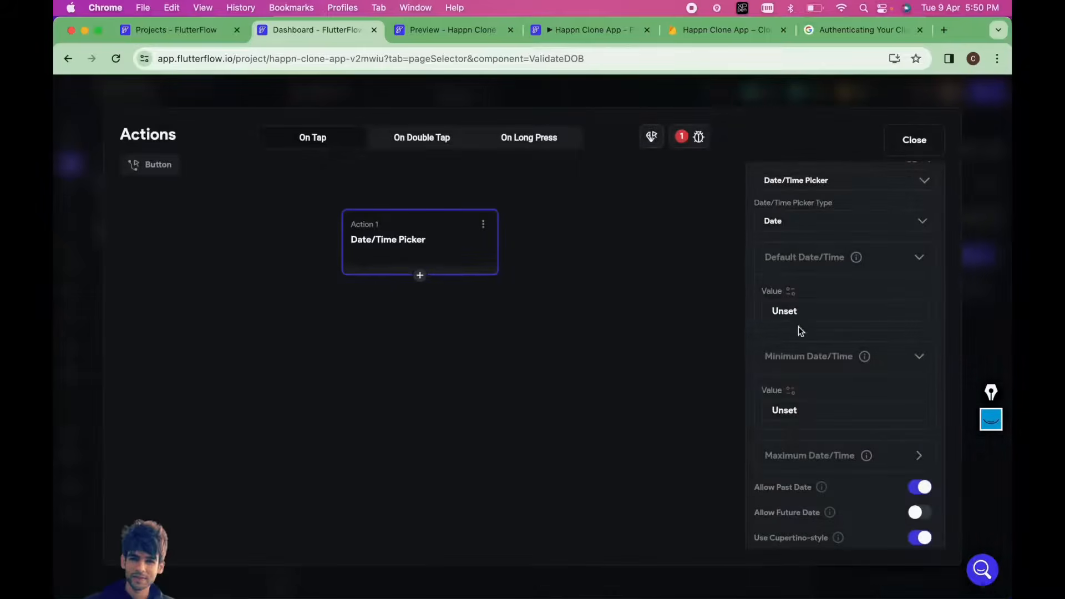
click(786, 371)
click(830, 331)
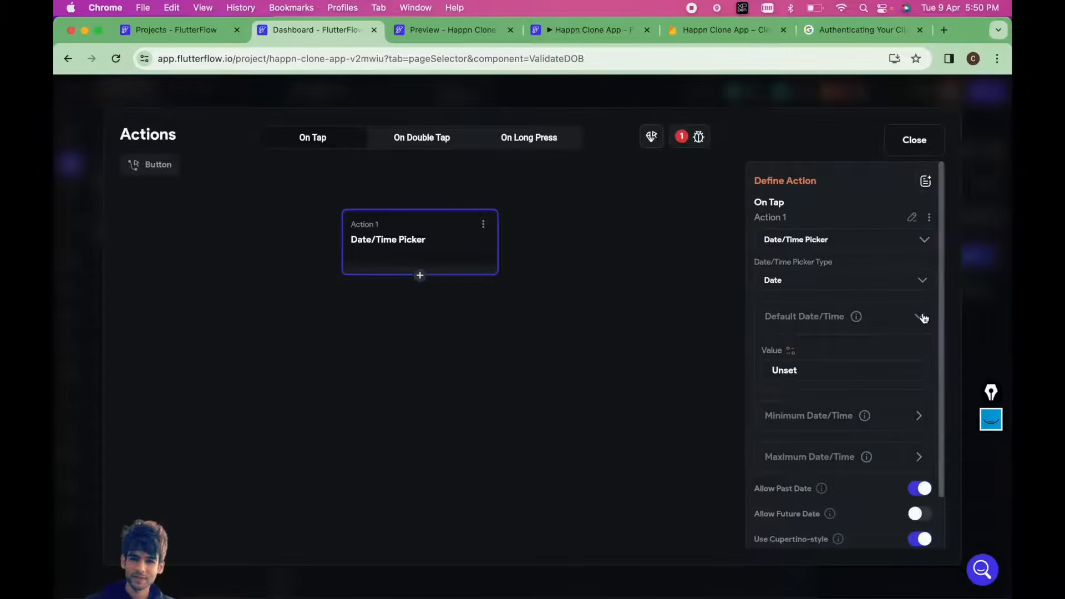
- Set the picker's Default Date/Time value to 4/9/1997 and close the action flow editor
click(794, 372)
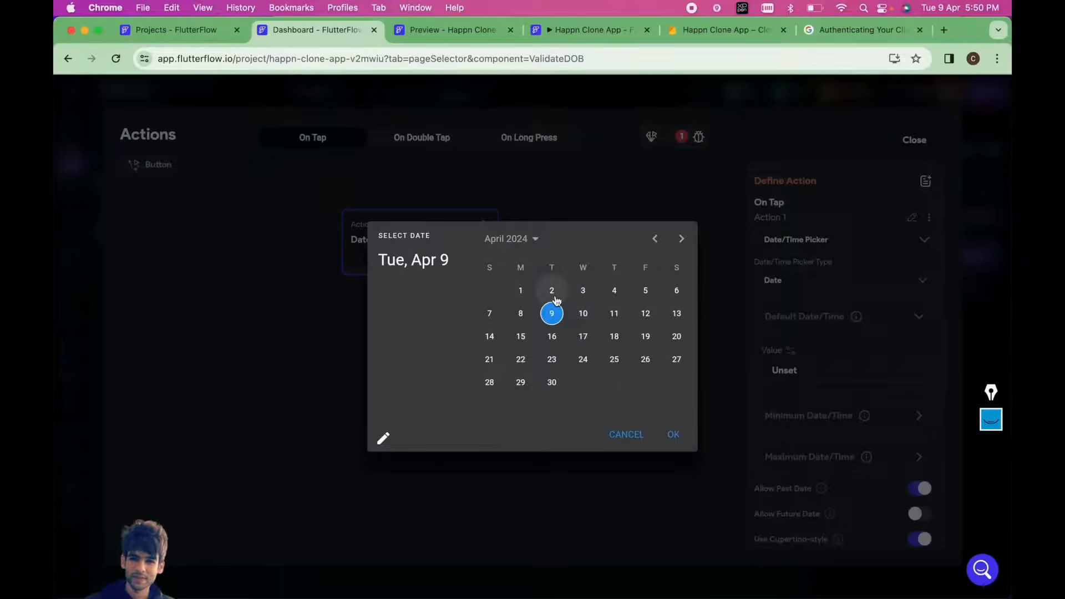
click(509, 239)
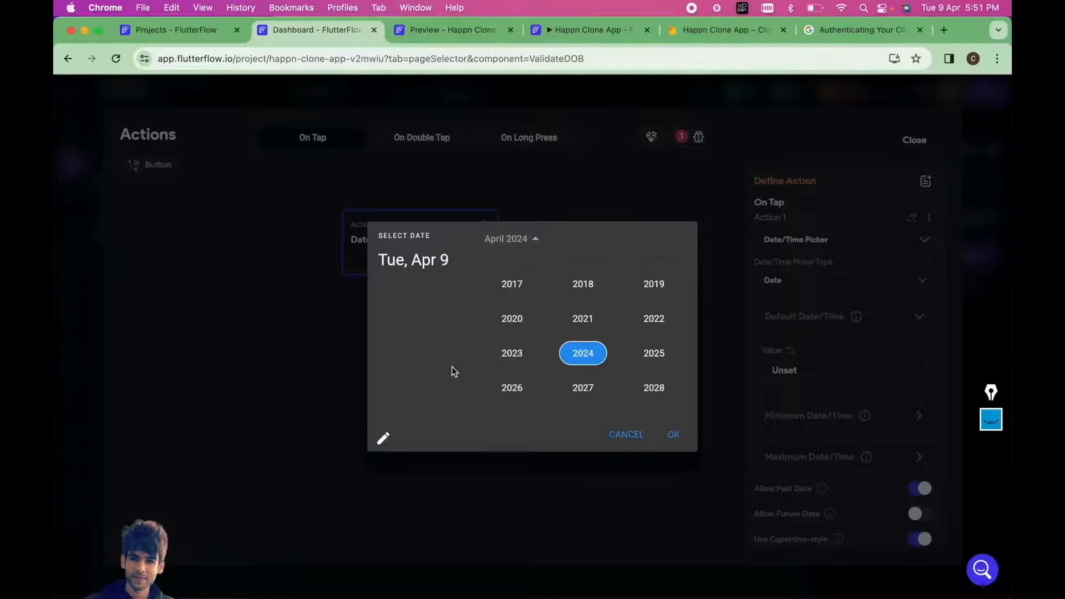
scroll(547, 311, up, 10)
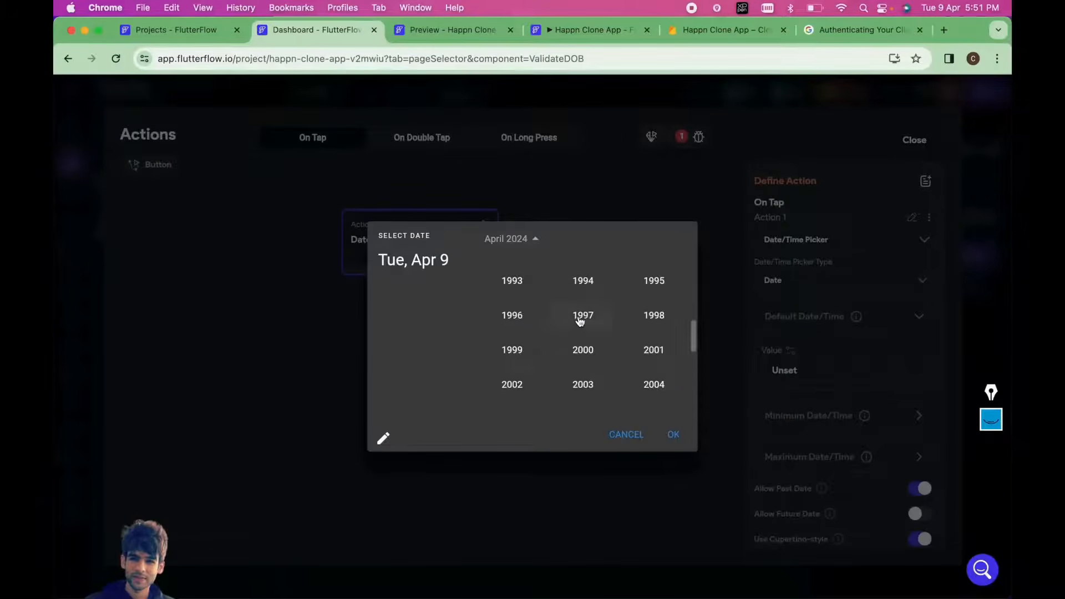
click(580, 314)
click(673, 435)
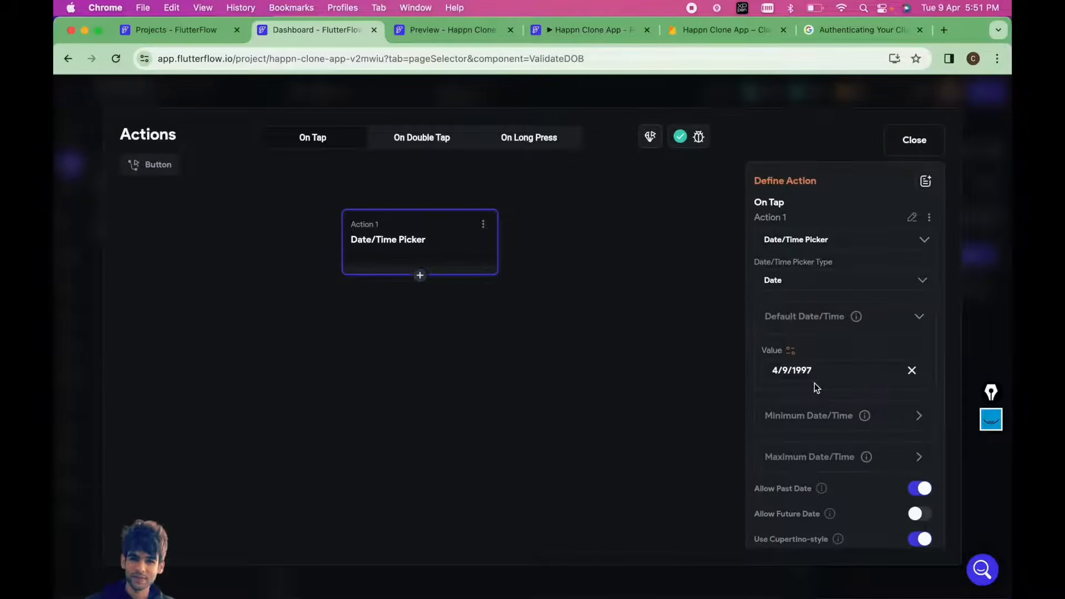
scroll(829, 436, down, 1)
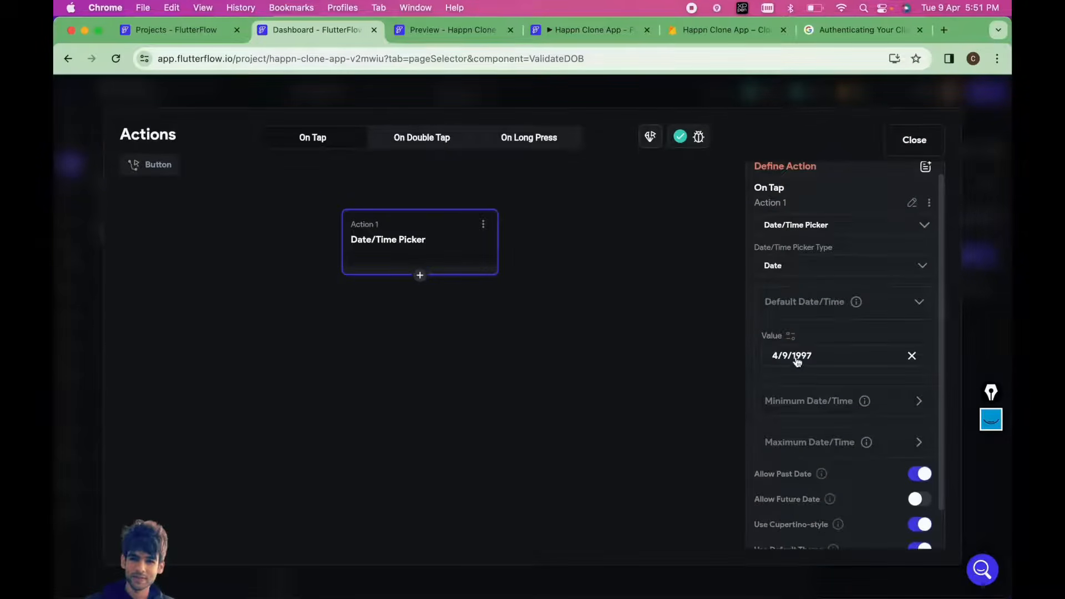
scroll(783, 471, down, 2)
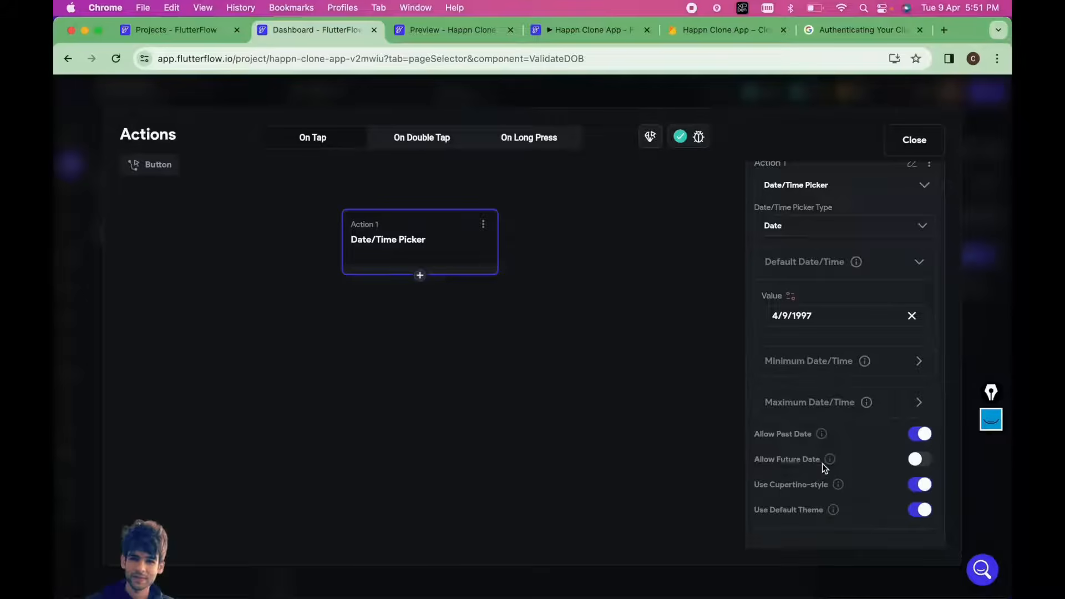
click(914, 143)
click(679, 254)
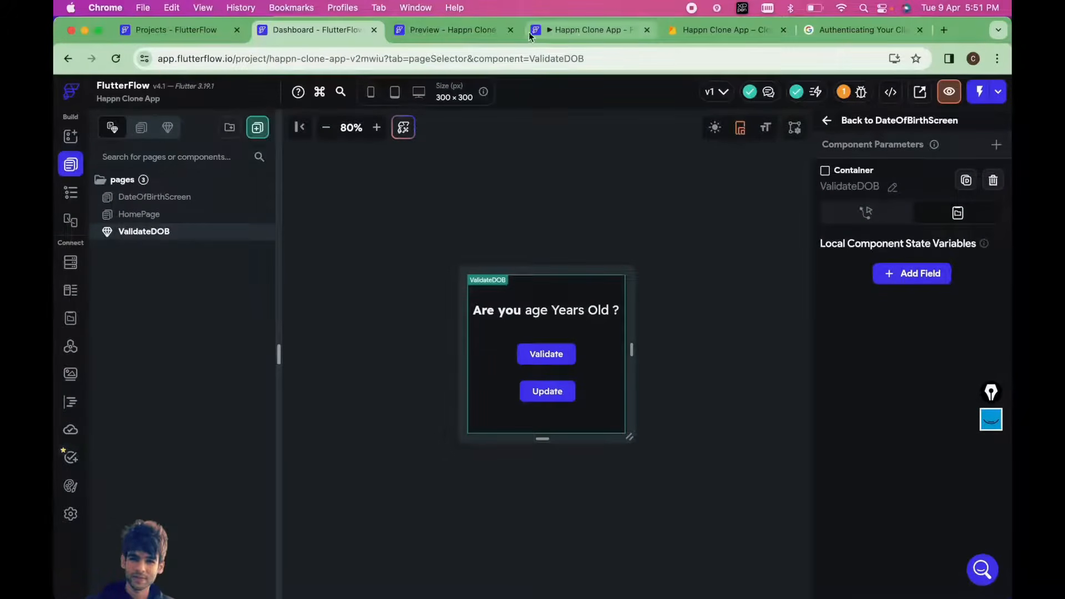
- Test the Update button in the preview by changing the month and year in the date picker, then dismissing the picker
click(444, 30)
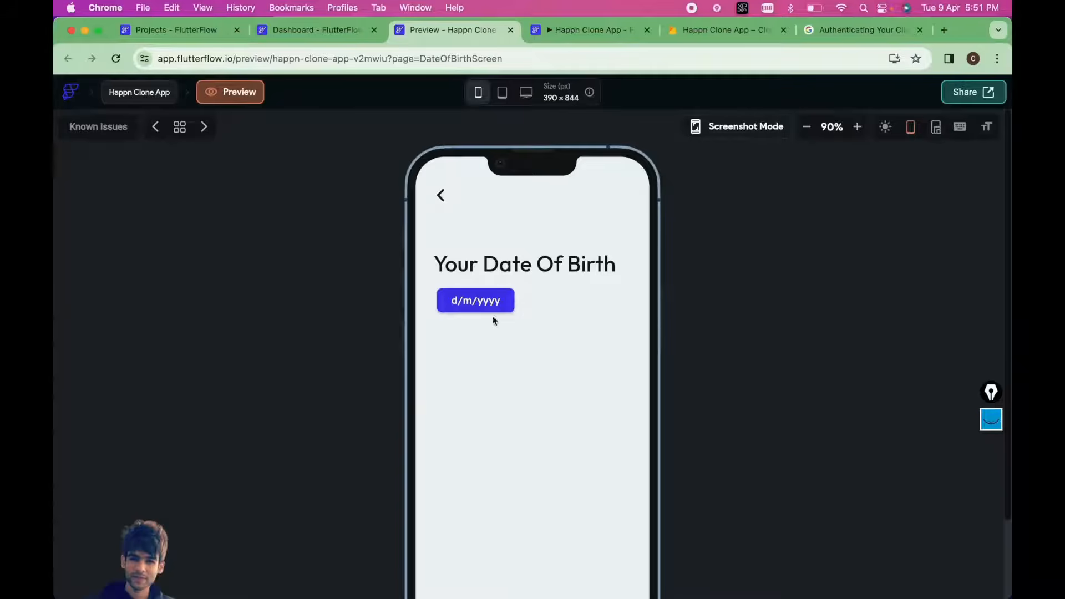
click(806, 130)
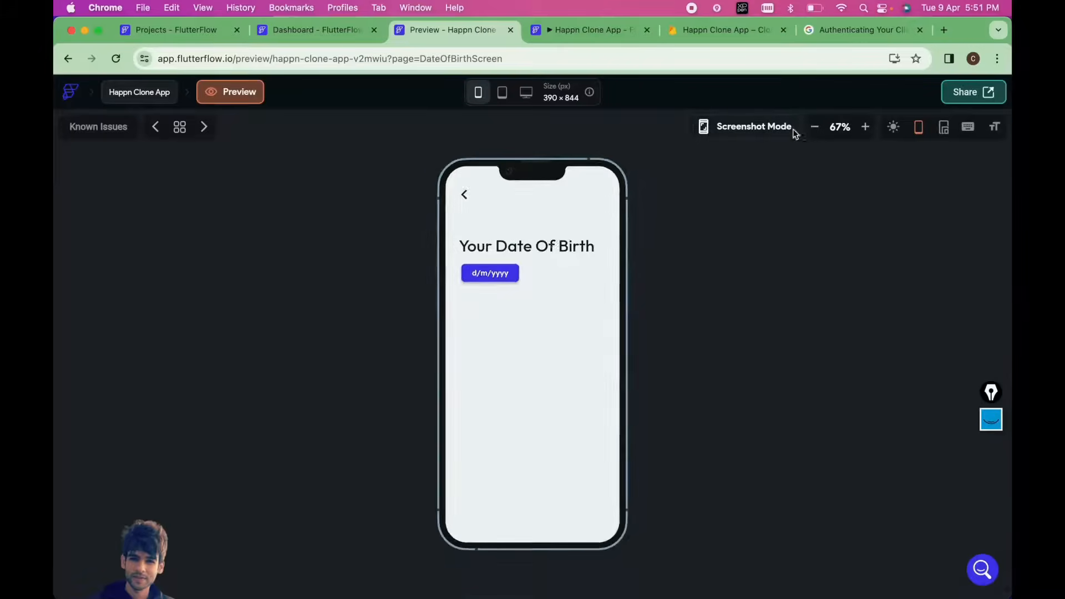
click(513, 274)
click(542, 507)
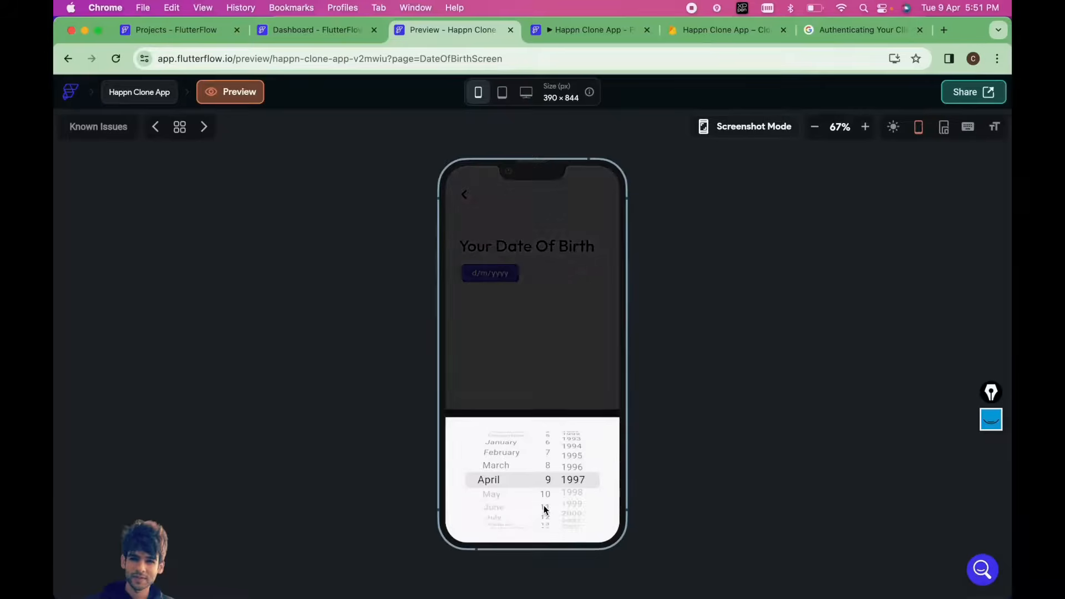
drag(573, 459, 567, 542)
drag(566, 480, 567, 587)
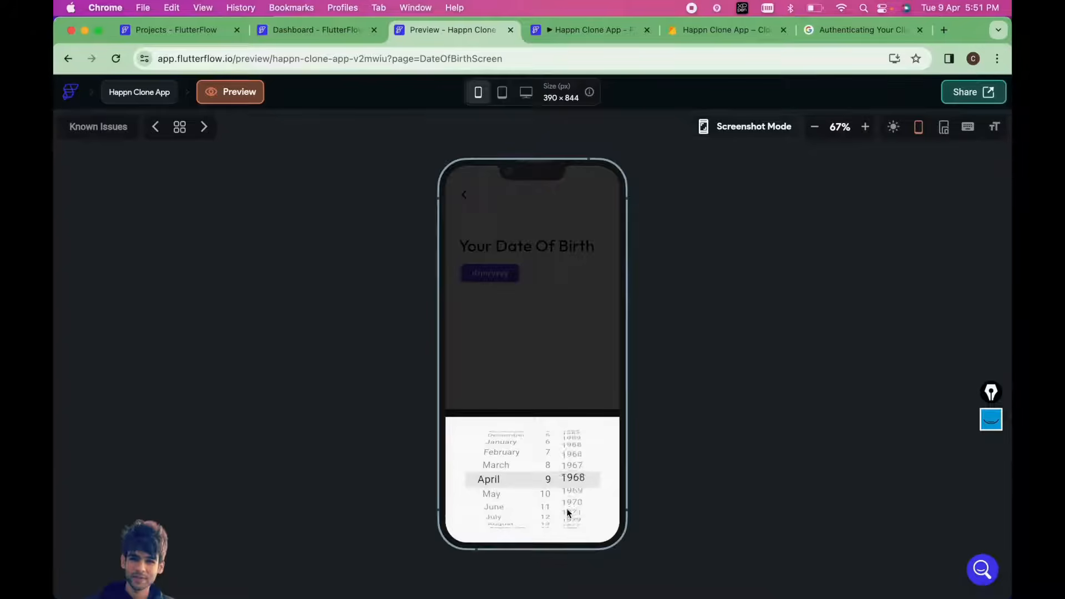
scroll(489, 488, down, 5)
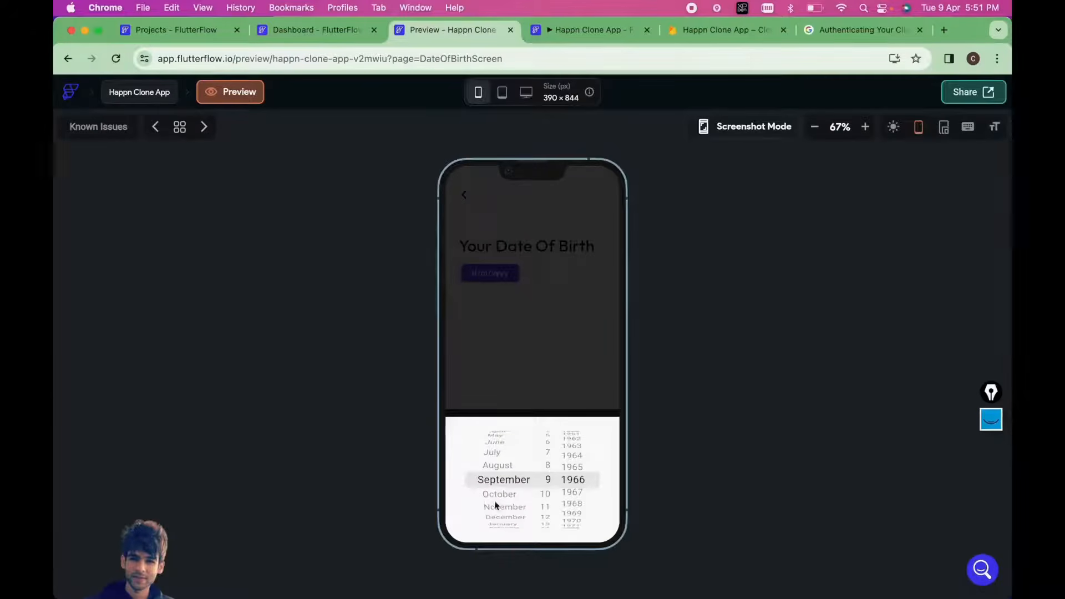
click(537, 404)
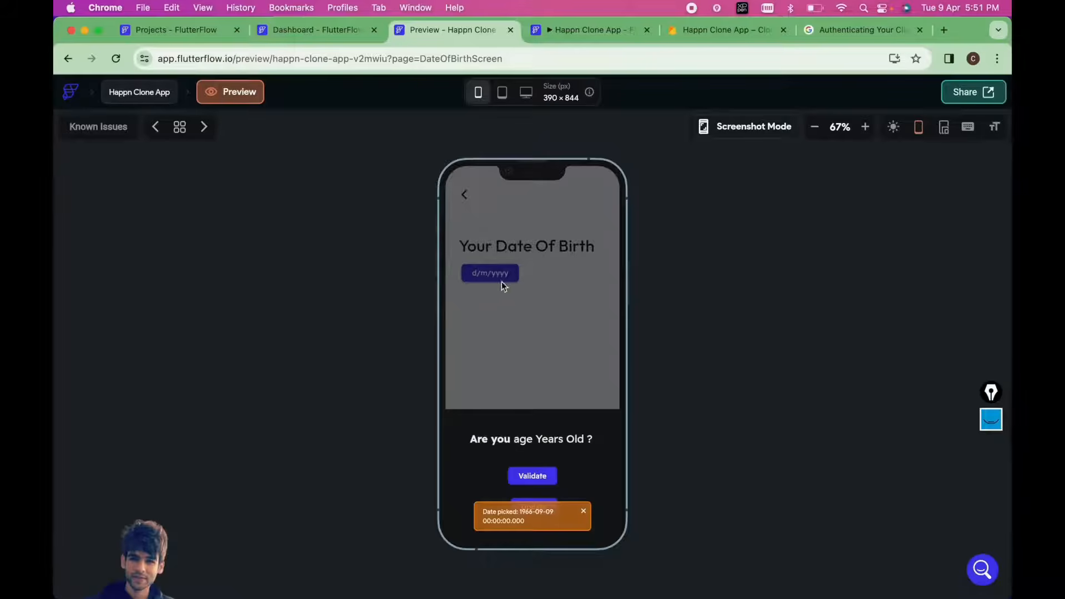
- Switch to the Firebase console of Happn Clone App and open the Authentication users list
click(709, 23)
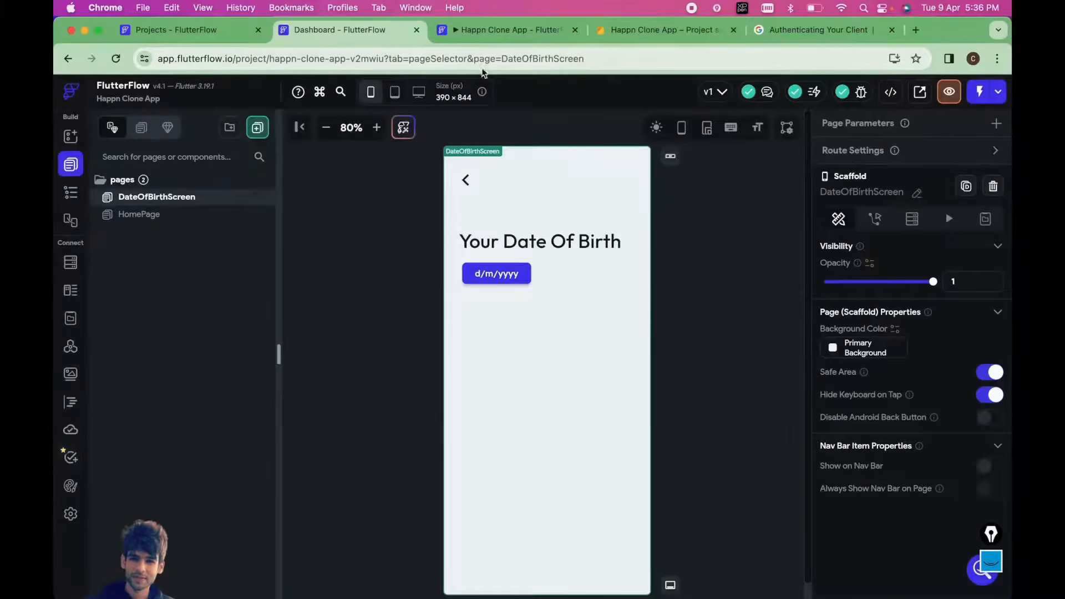
click(637, 31)
click(155, 190)
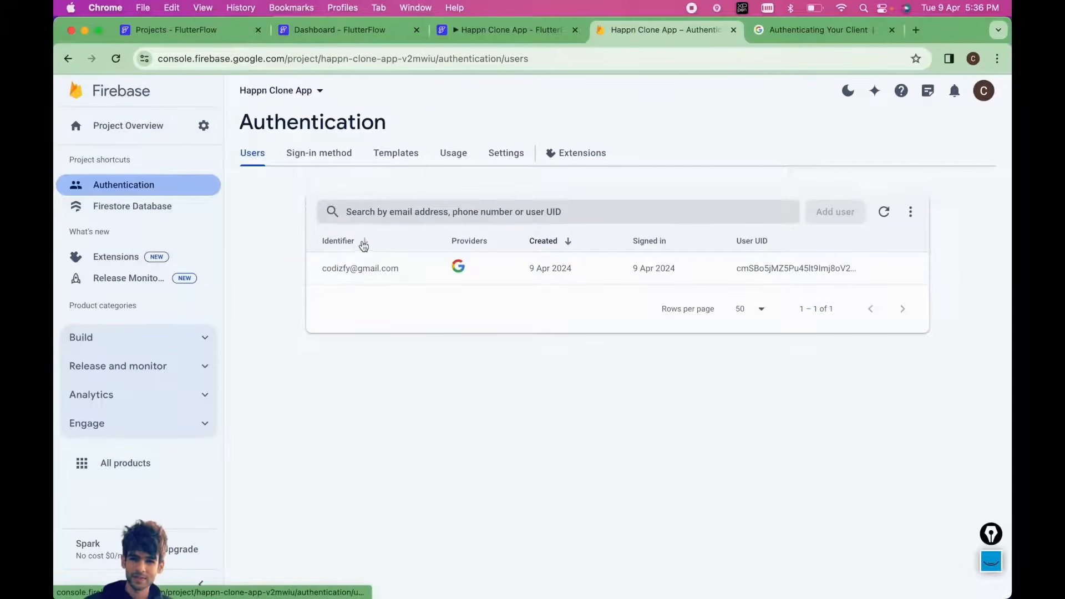
- Review the sign-in methods and users list in Authentication, and open the Firestore Database of Happn Clone App
click(317, 157)
click(246, 158)
click(155, 208)
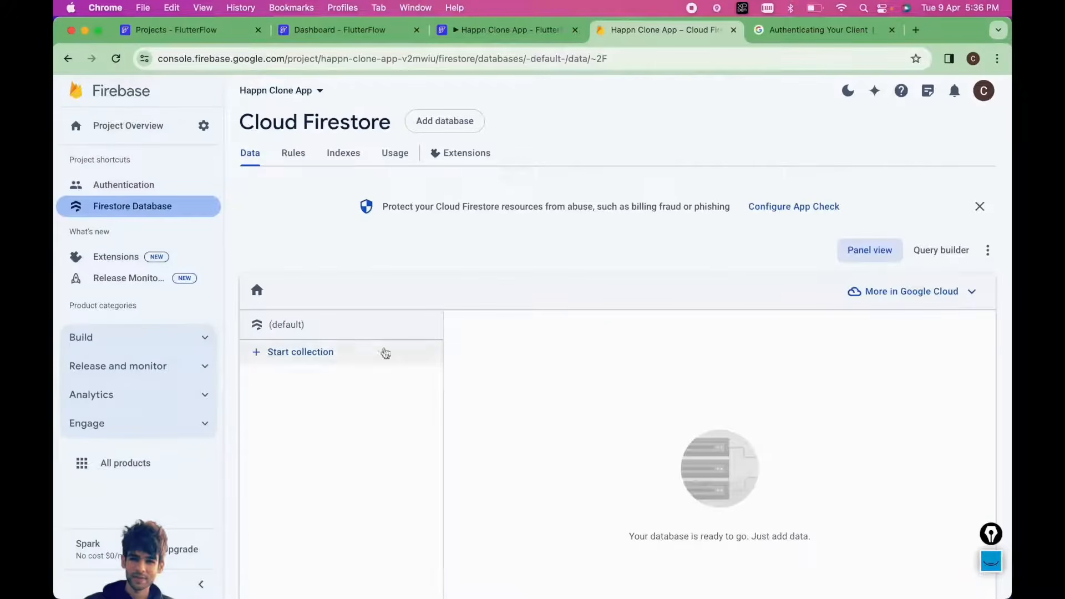
- Switch to the FlutterFlow project dashboard and enable Users Collection in the Firestore settings
click(333, 32)
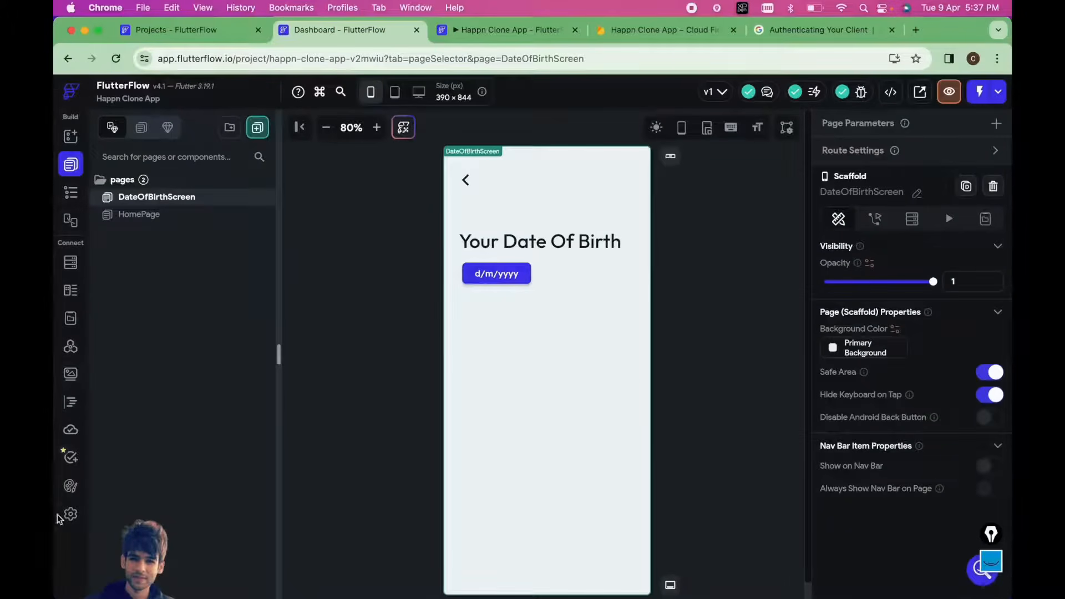
click(70, 263)
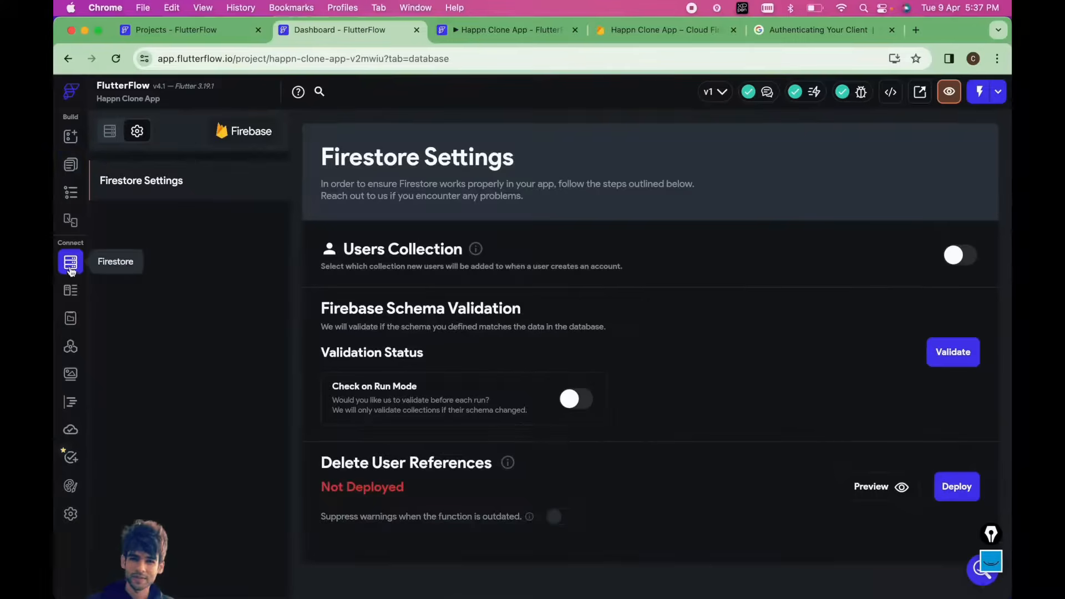
click(110, 131)
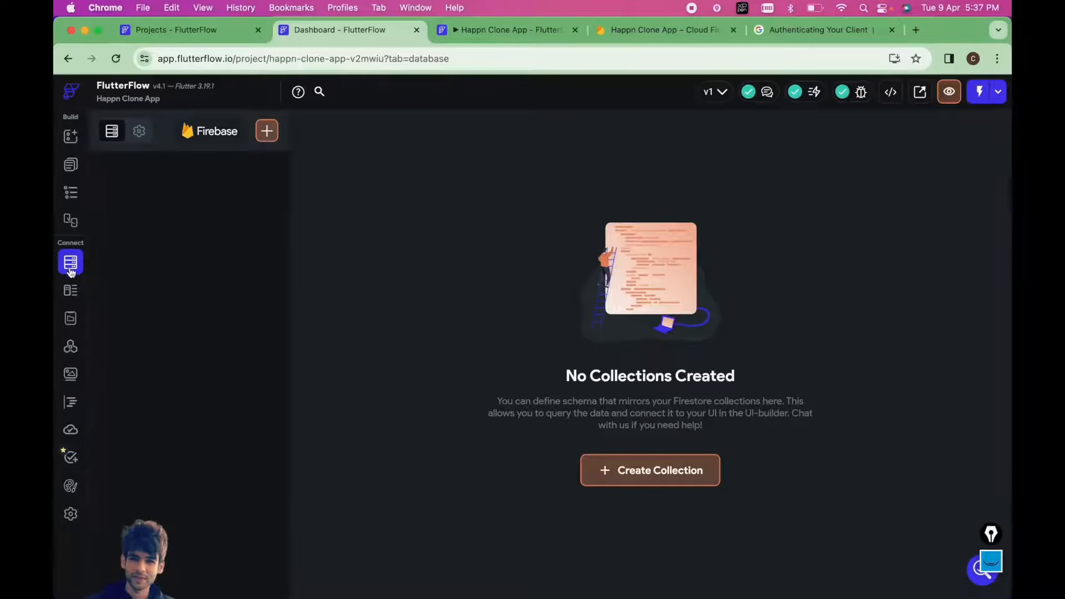
click(139, 131)
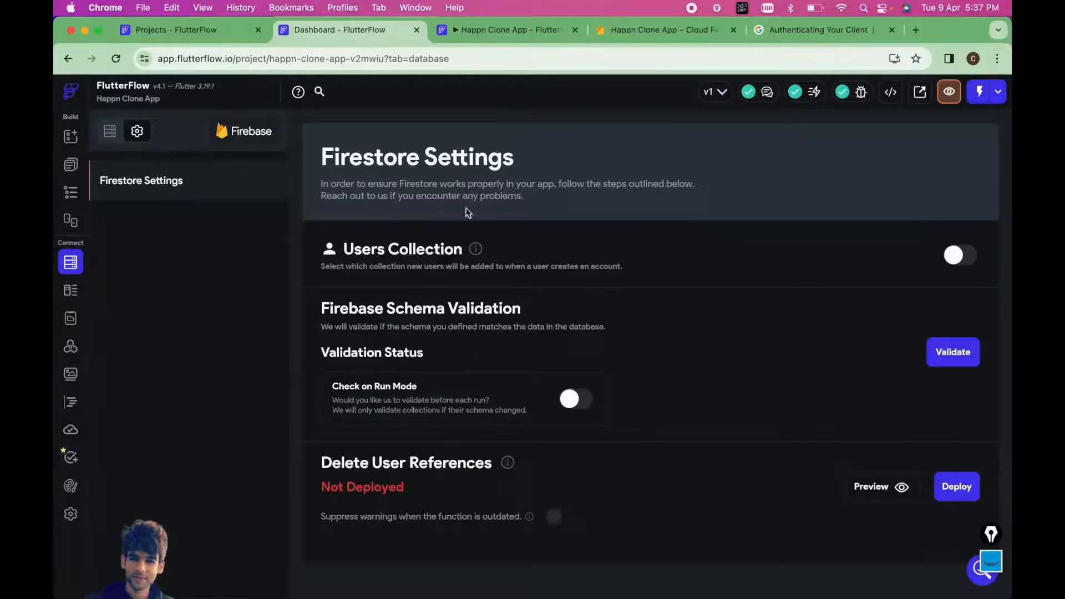
click(965, 258)
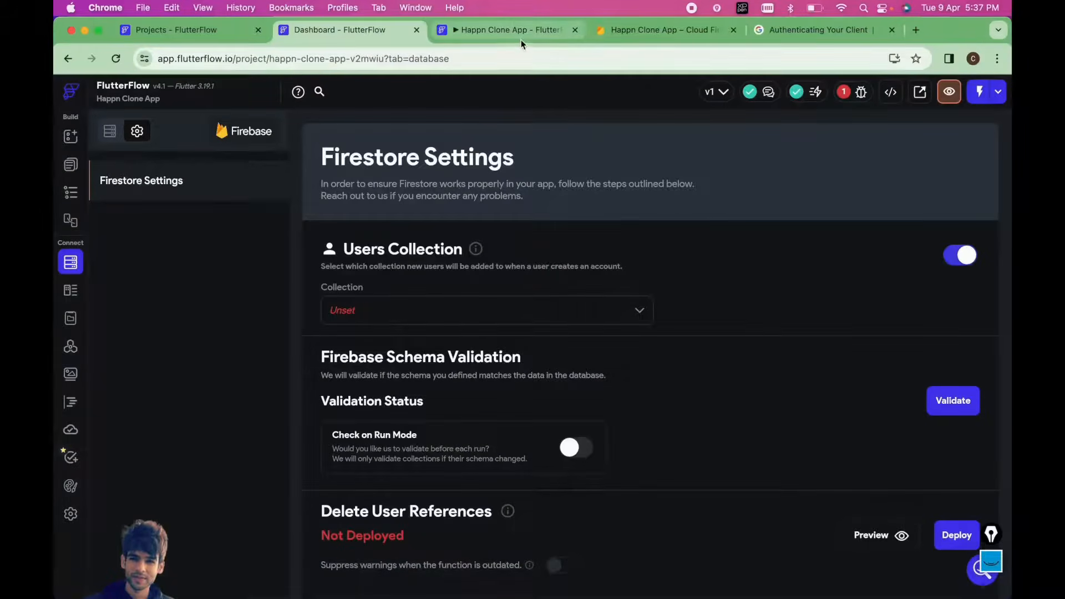
- Check the Authentication users and the Firestore Database in the Firebase console, and view the FlutterFlow projects page
click(657, 29)
click(135, 188)
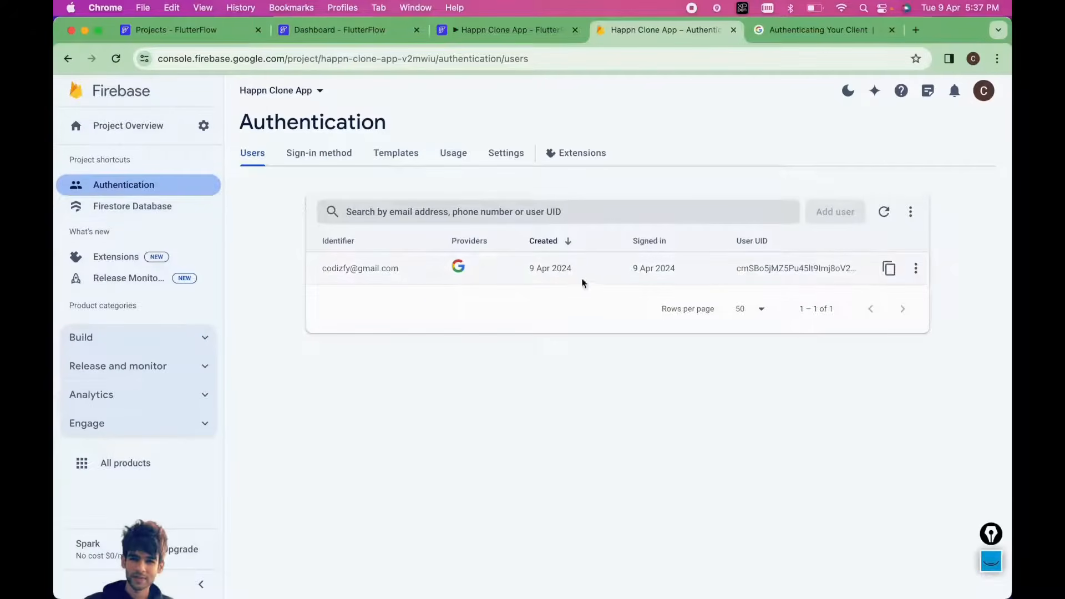
click(164, 213)
click(196, 33)
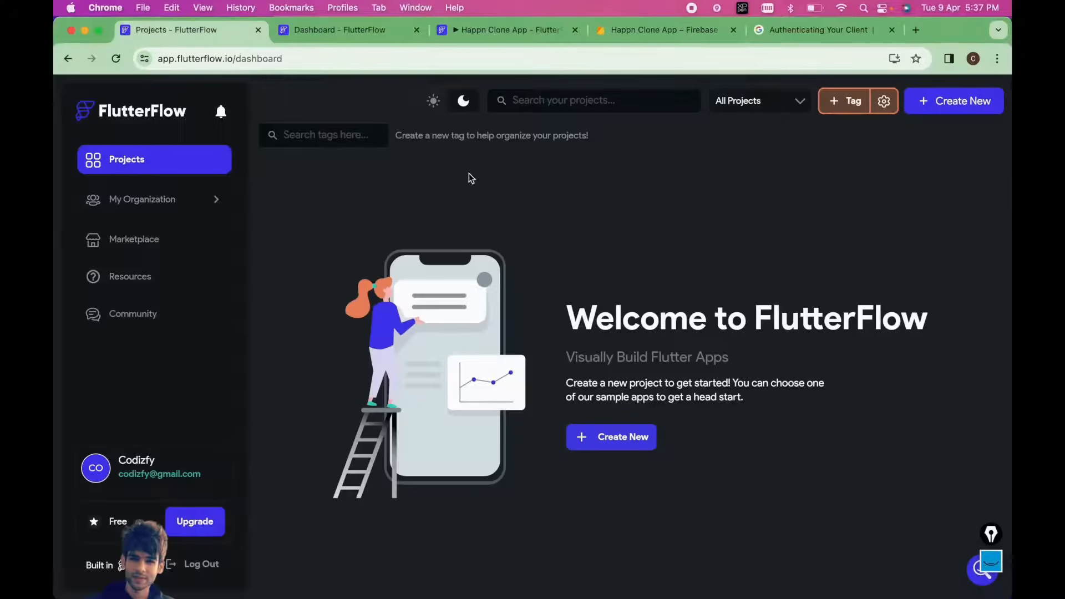
- Return to the FlutterFlow project's Firestore settings and switch Users Collection off and on again
click(342, 32)
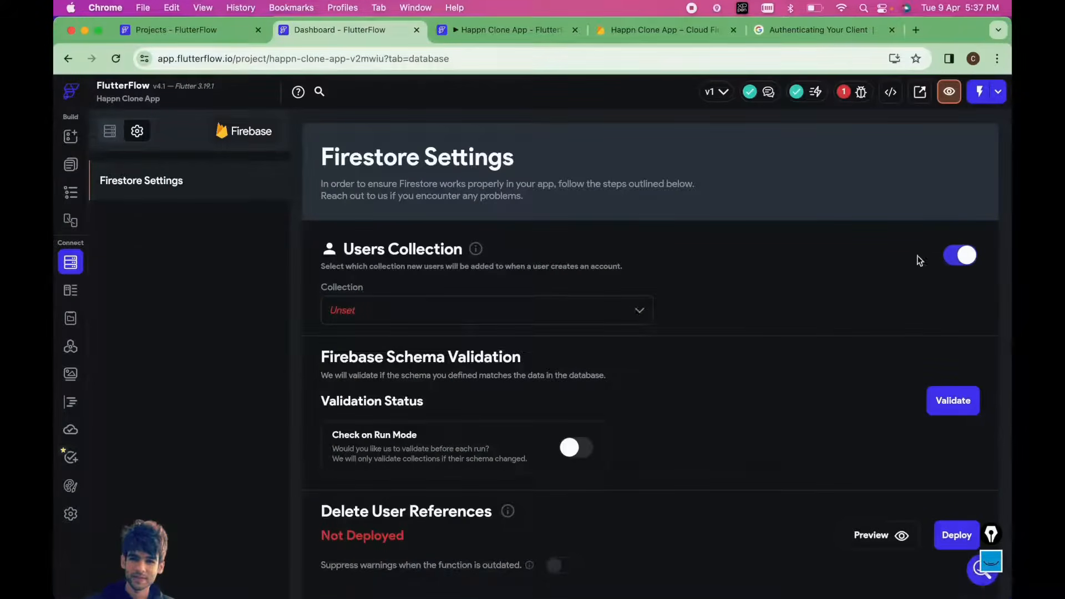
click(954, 259)
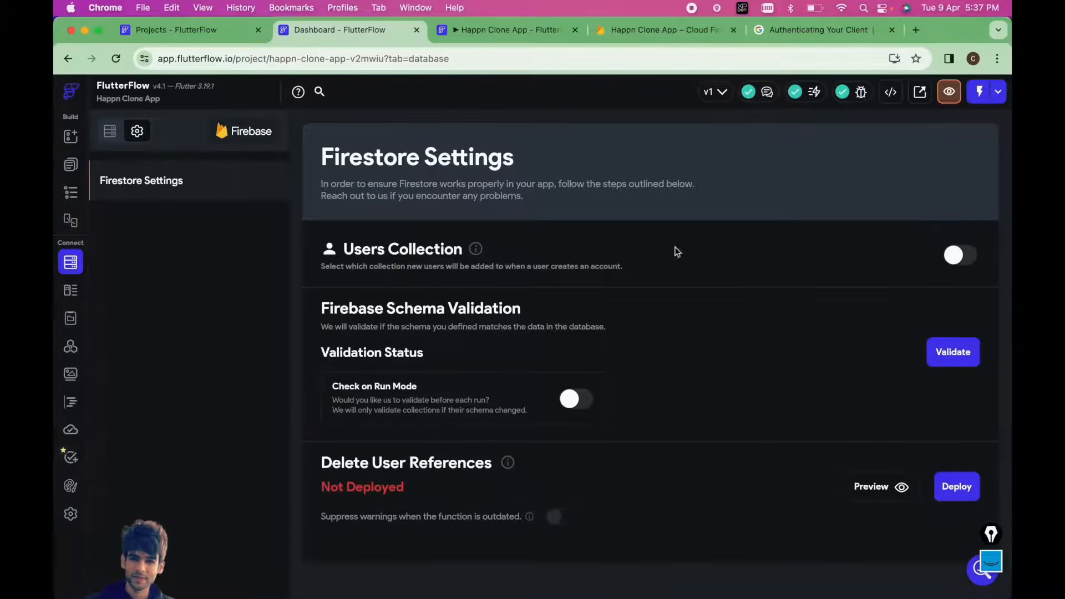
click(964, 258)
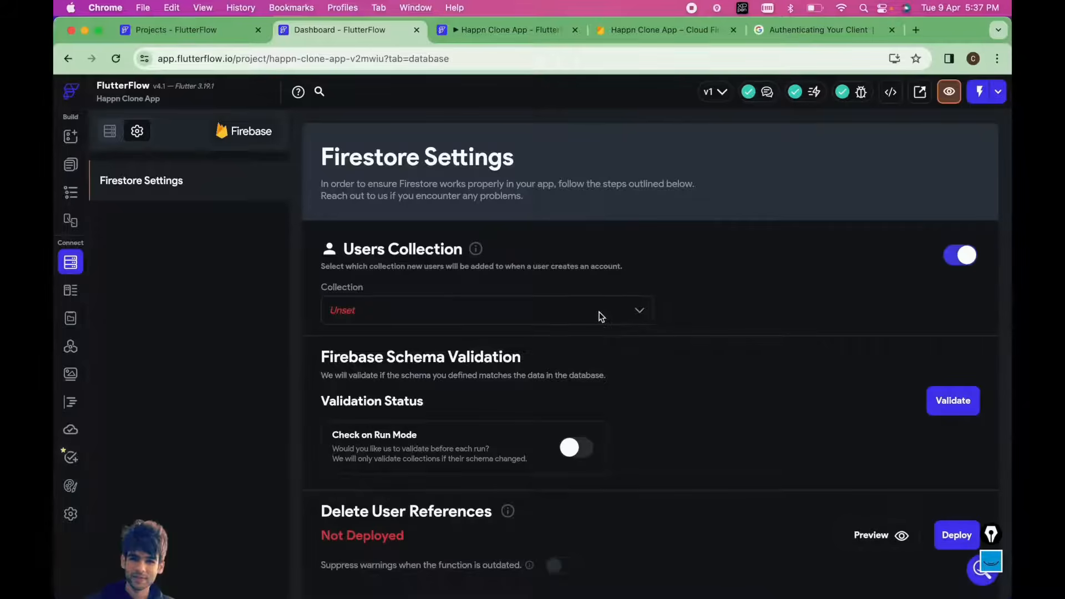
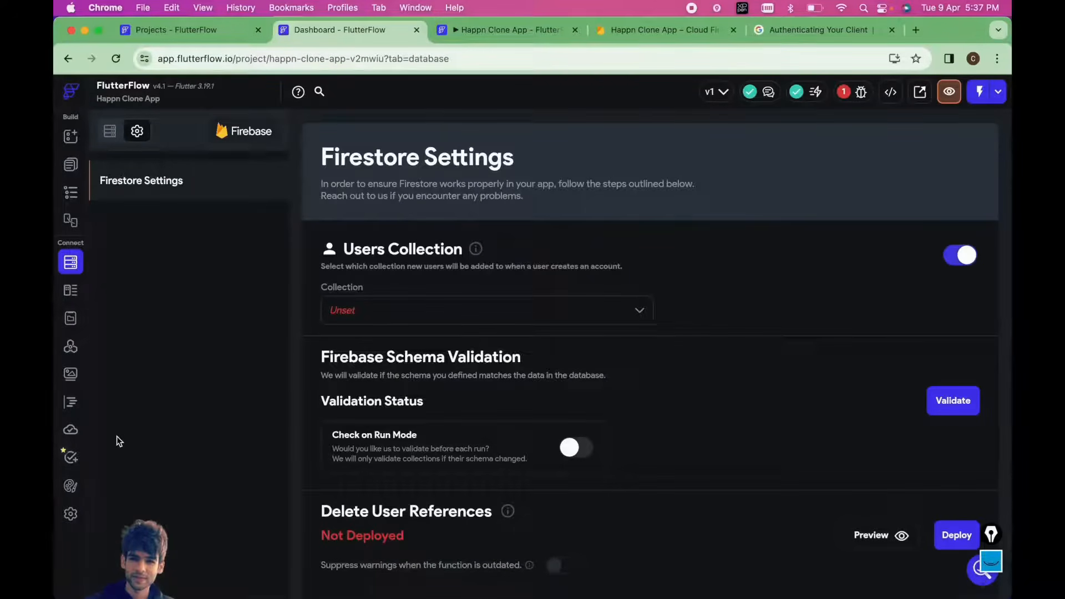
- Create a Firestore collection named users and prepopulate it with the default user fields
click(110, 131)
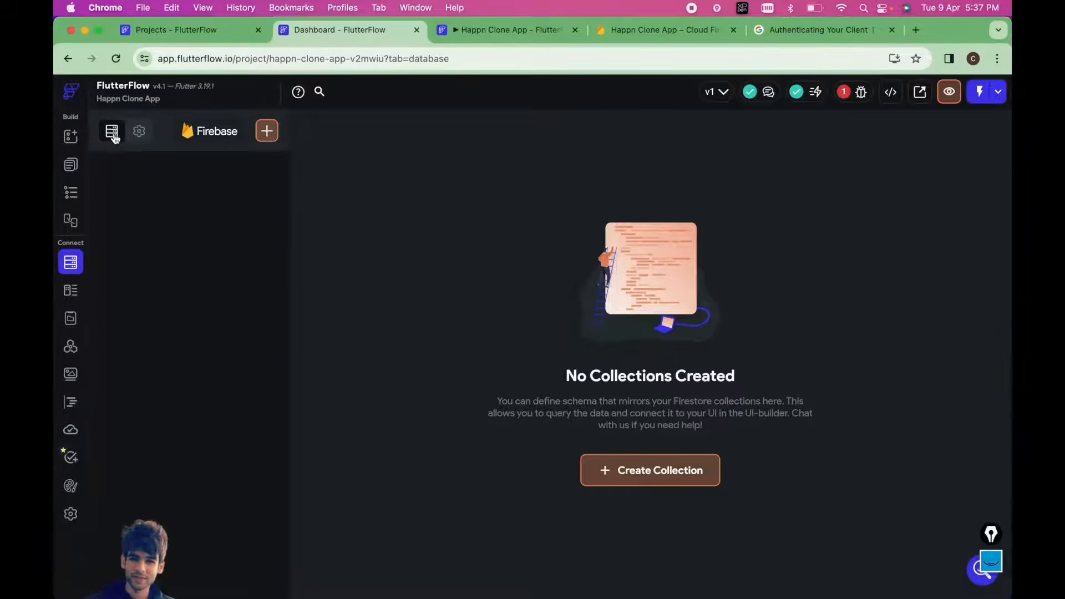
click(629, 460)
text(users)
click(659, 399)
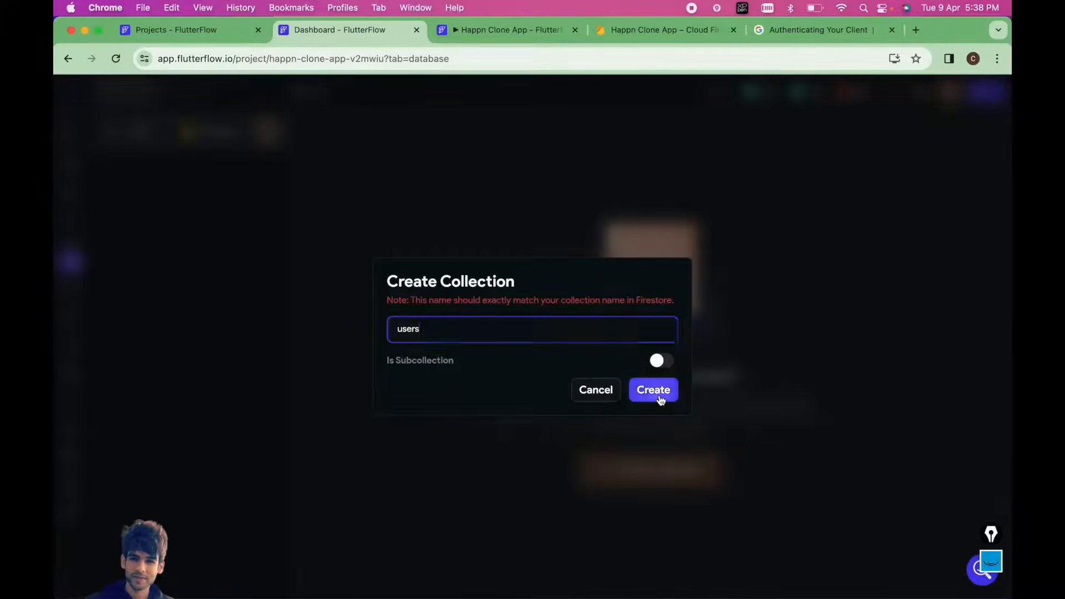
drag(403, 286, 609, 288)
click(499, 305)
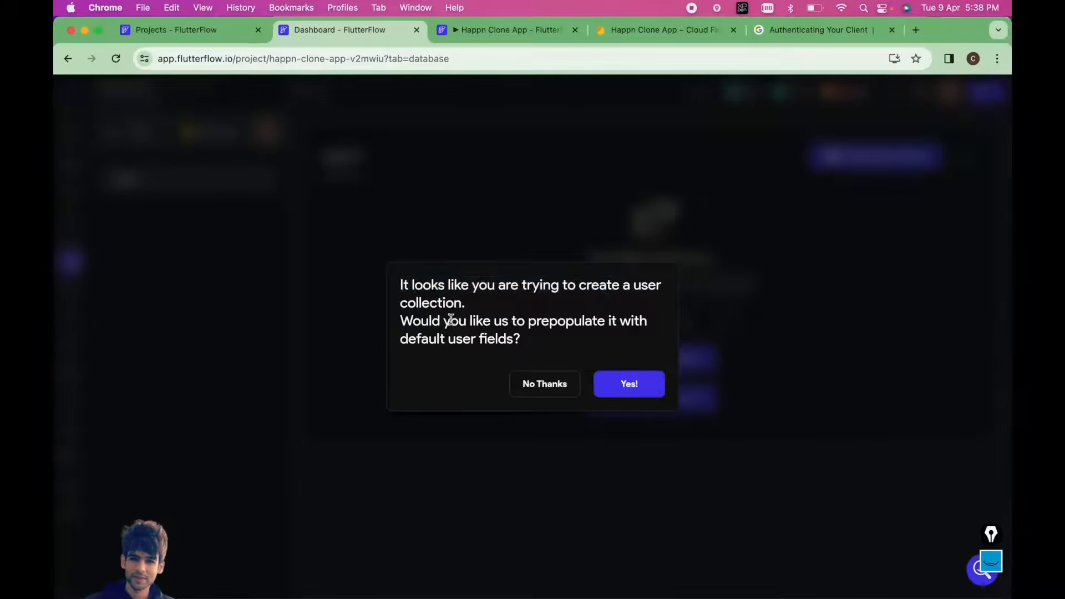
drag(403, 321, 543, 346)
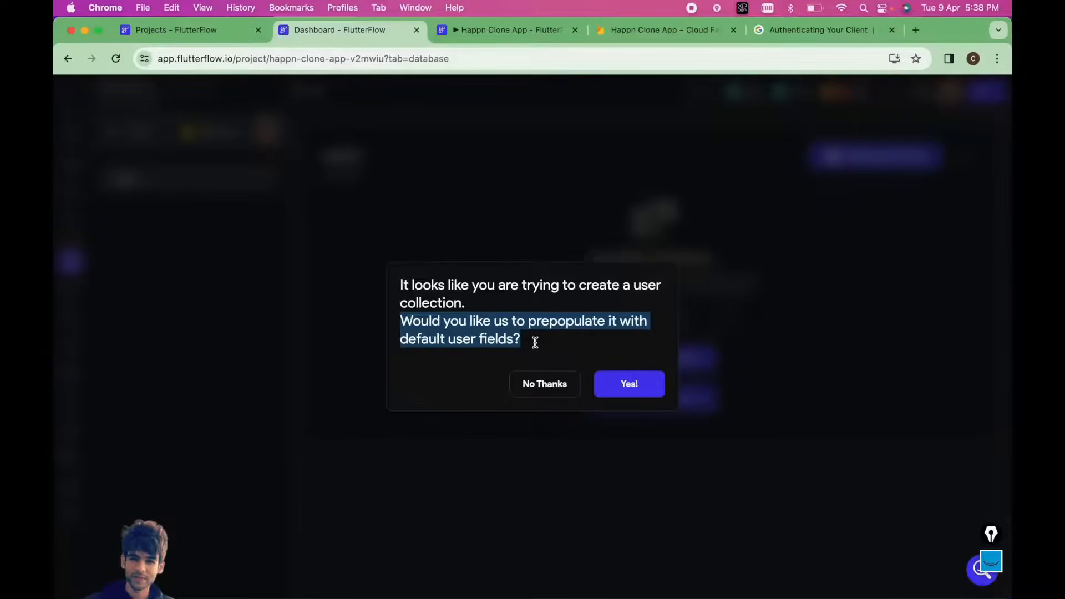
click(630, 391)
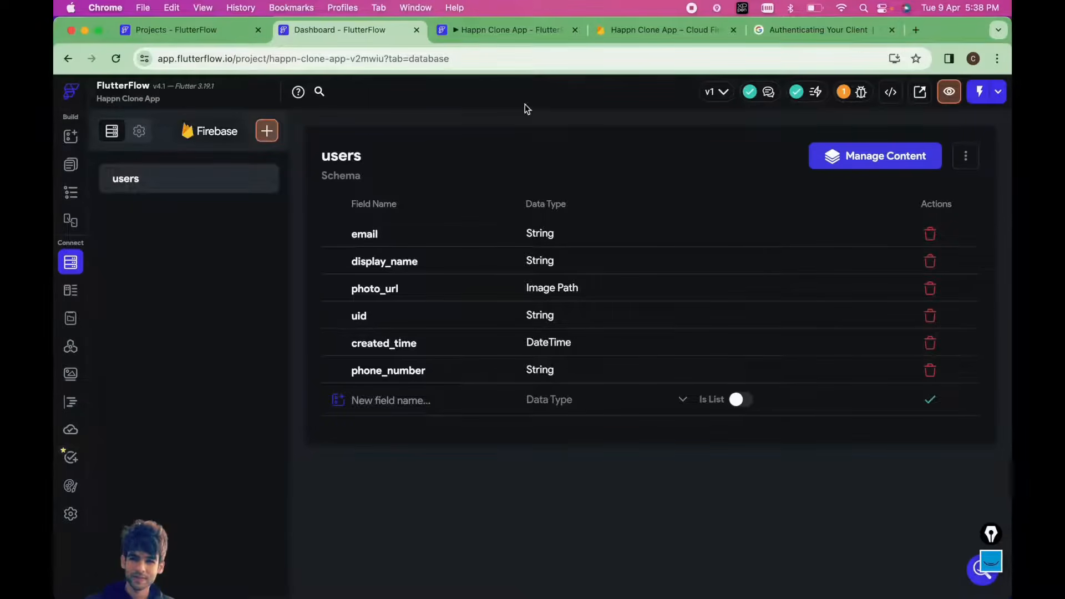
- Fill in a new field row of the users schema with the name dob and the Date Time data type
click(379, 398)
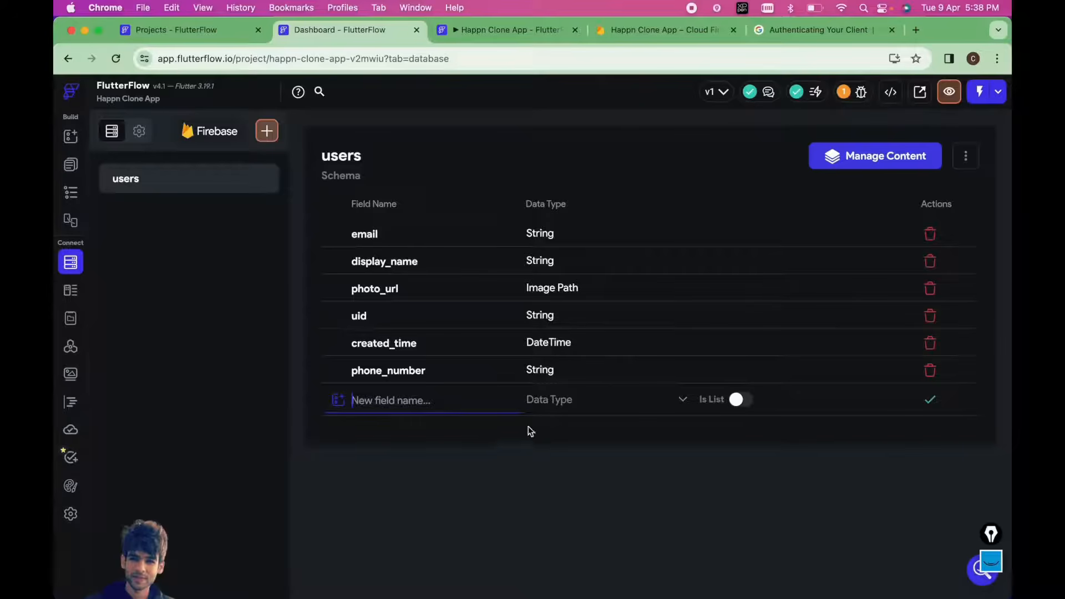
text(da)
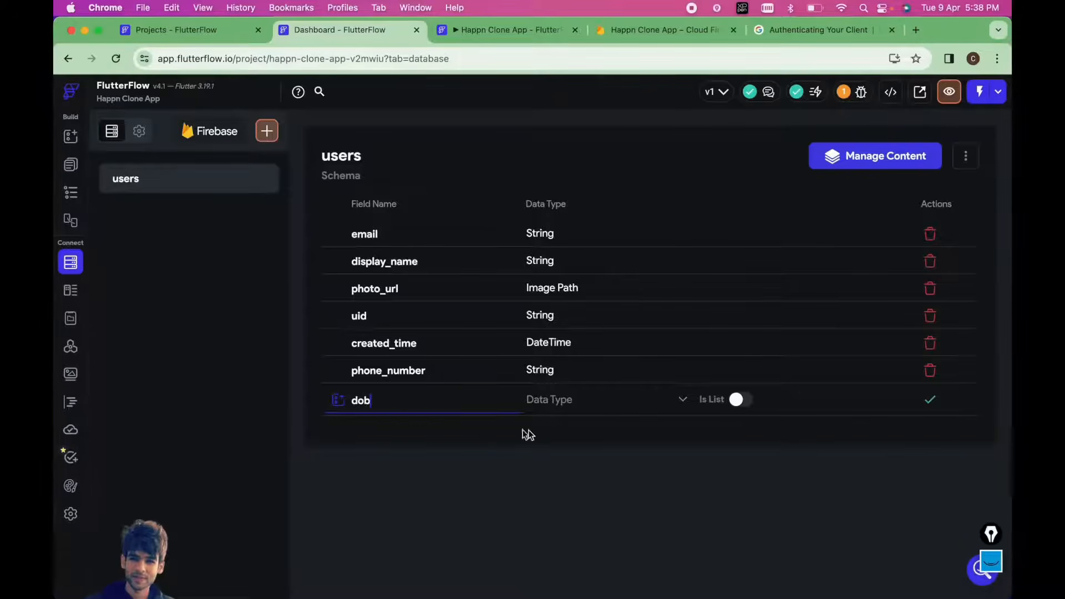
click(559, 406)
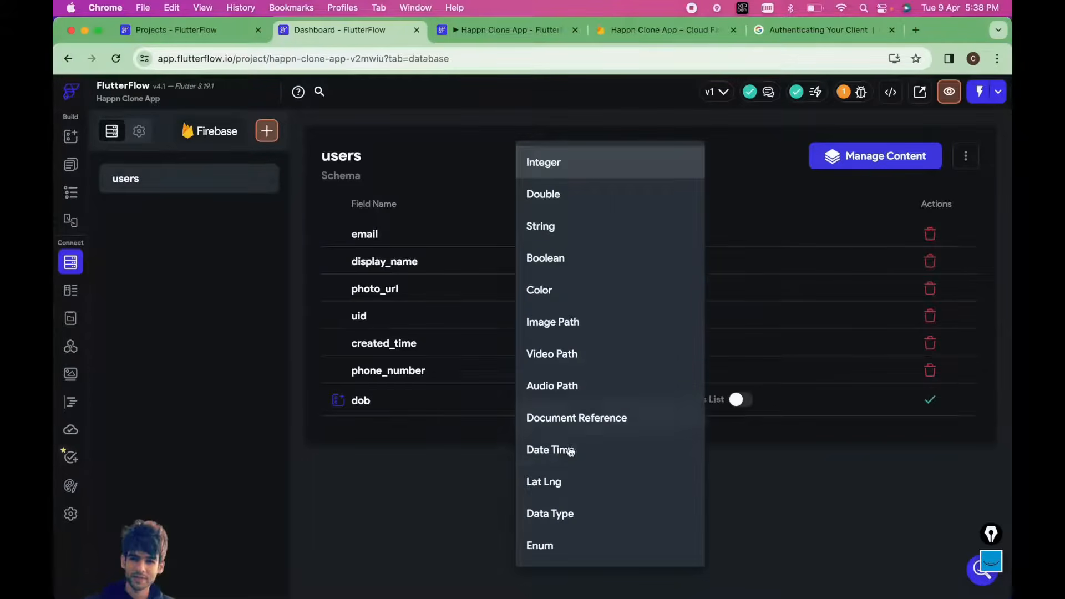
click(551, 454)
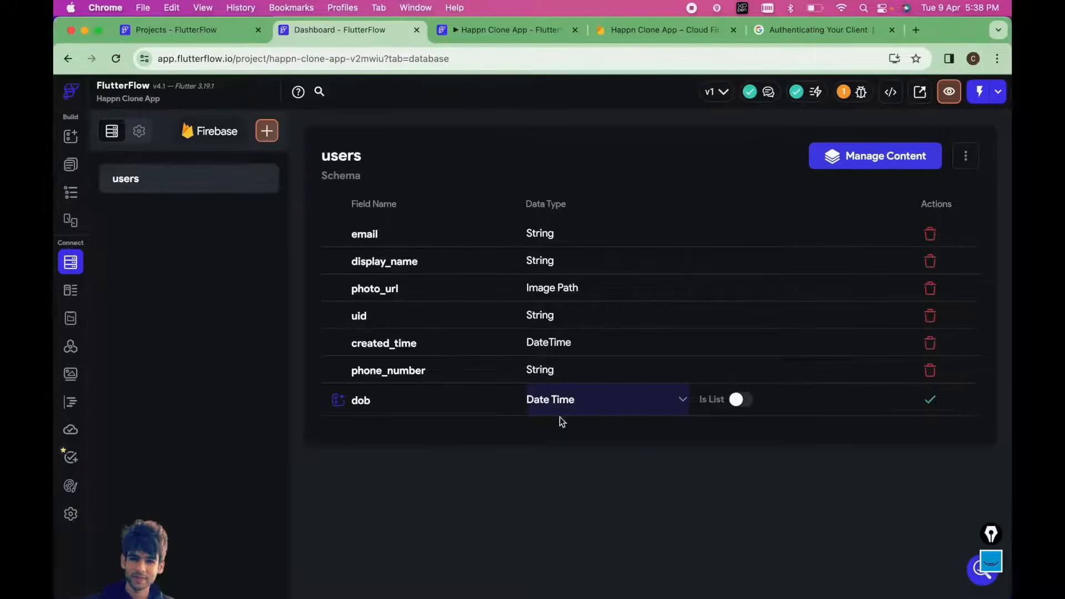
- Annotate the field names and data types of the users schema with Epic Pen, from email to phone_number, and hide the markings
click(991, 534)
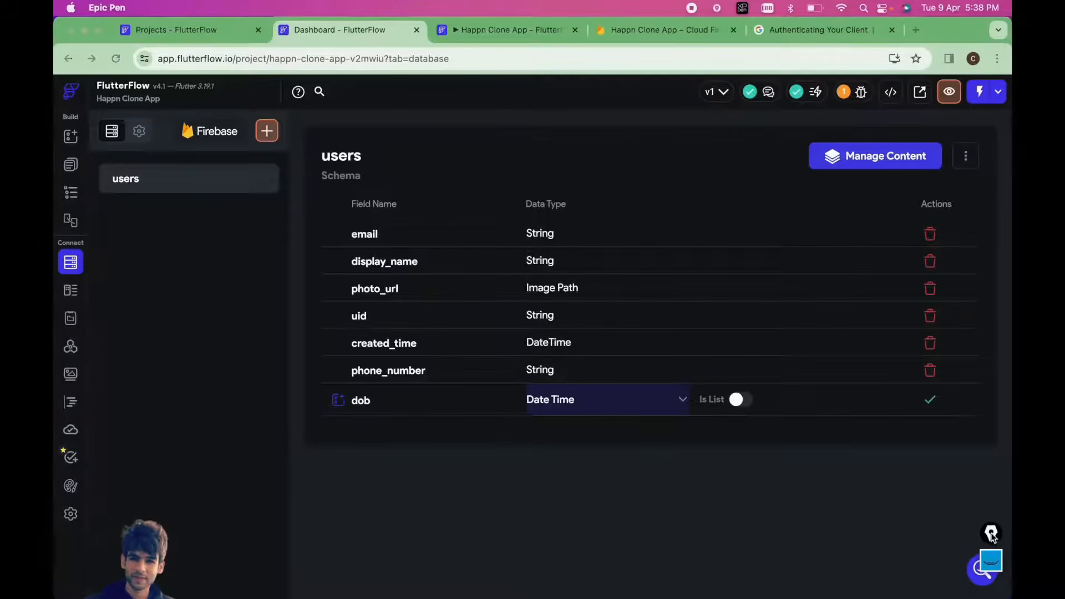
click(991, 559)
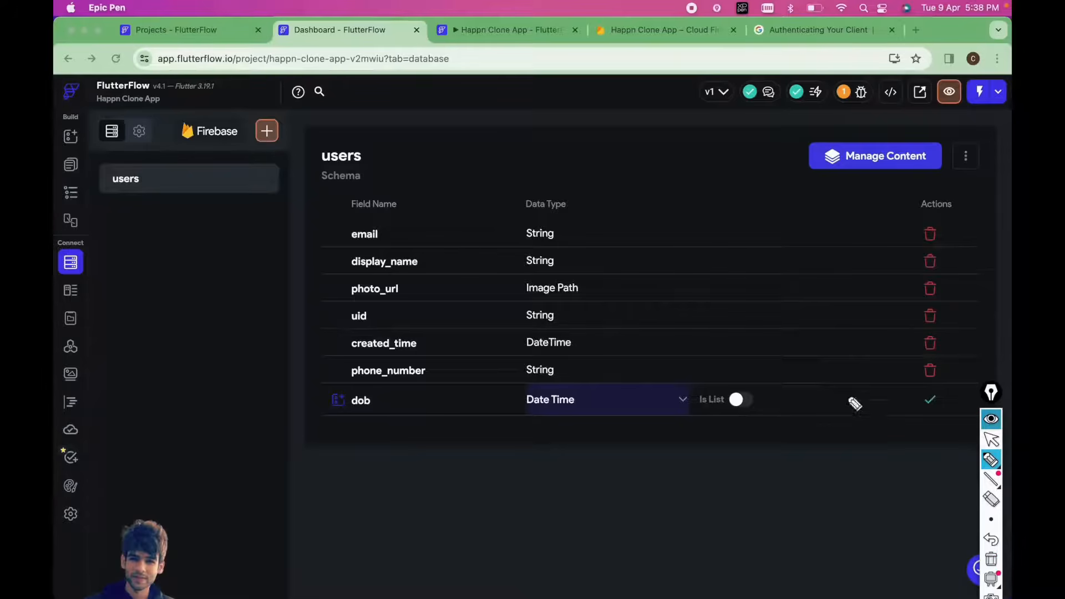
drag(566, 236, 612, 206)
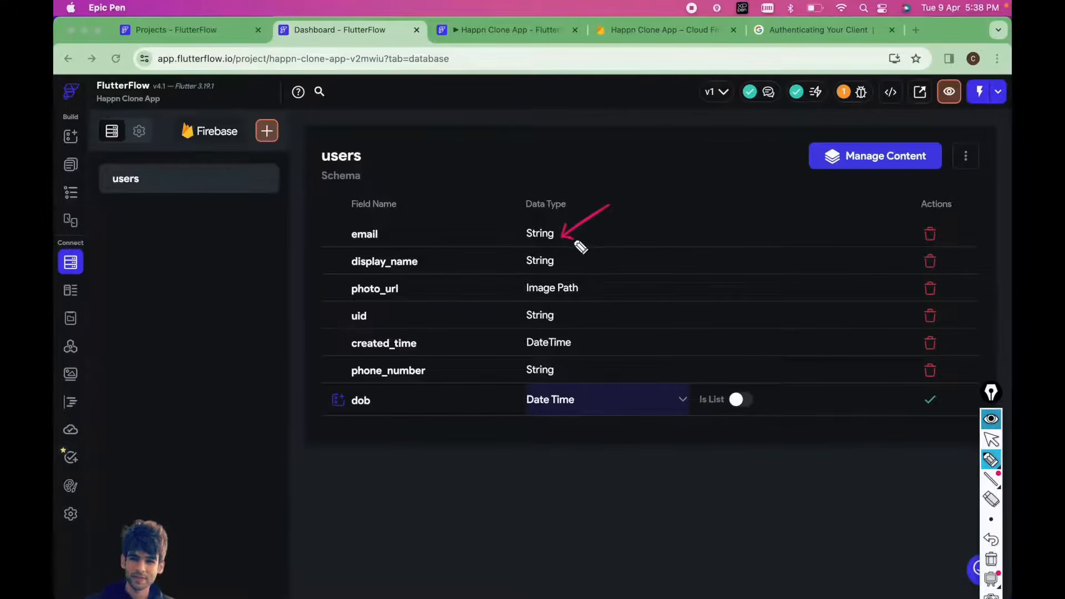
mouse_move(525, 216)
mouse_down()
mouse_move(566, 217)
mouse_move(528, 195)
mouse_up()
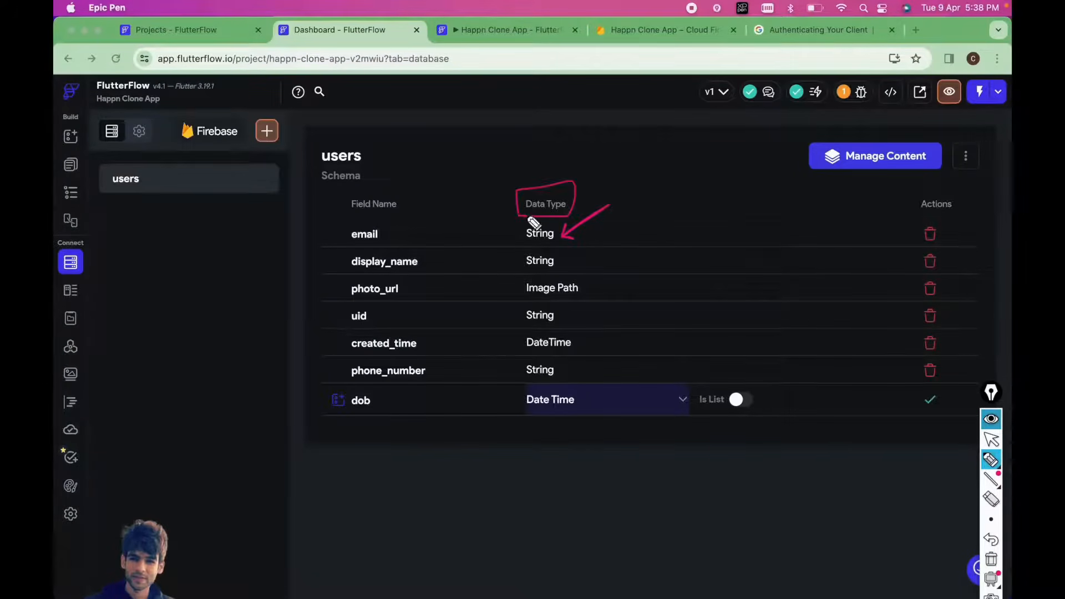
drag(400, 234, 385, 233)
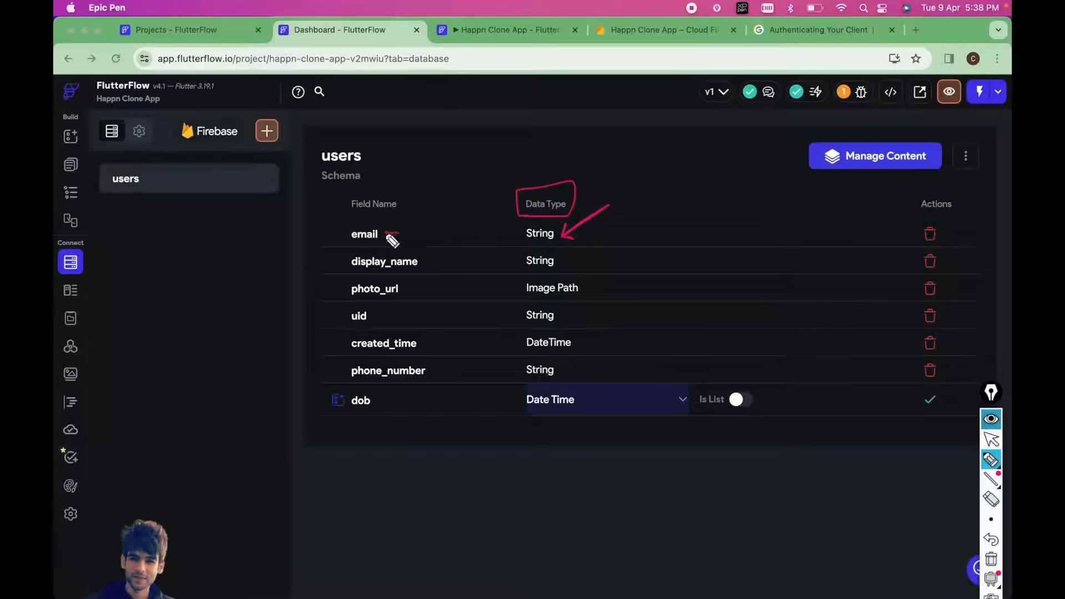
mouse_move(521, 244)
mouse_down()
mouse_move(559, 244)
mouse_move(521, 220)
mouse_move(512, 239)
mouse_up()
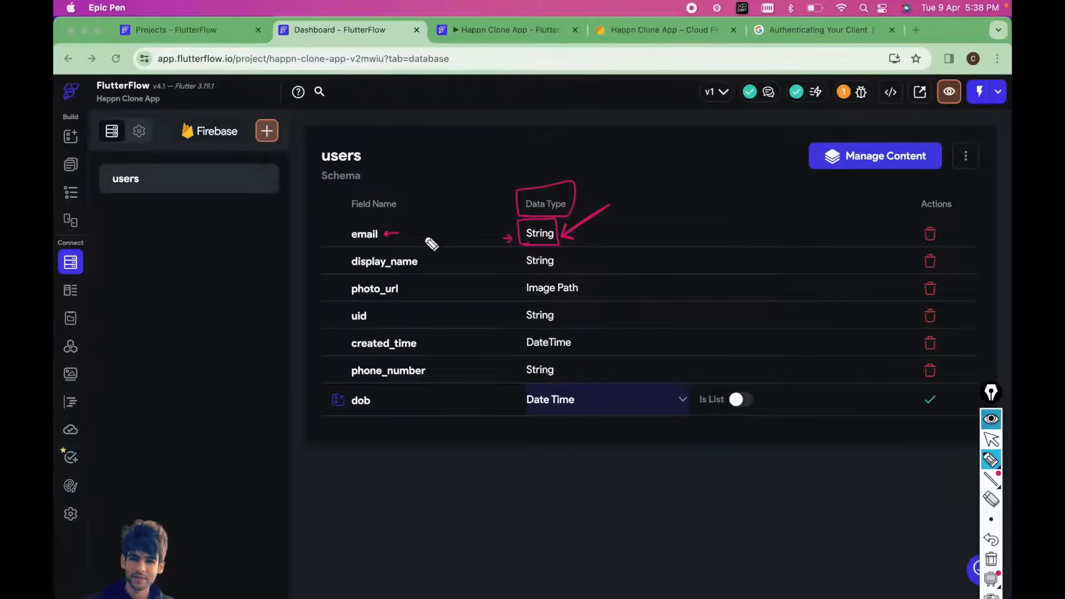
drag(416, 217, 436, 215)
mouse_move(494, 235)
mouse_down()
mouse_move(511, 237)
mouse_move(501, 241)
mouse_up()
click(991, 419)
click(410, 295)
click(991, 418)
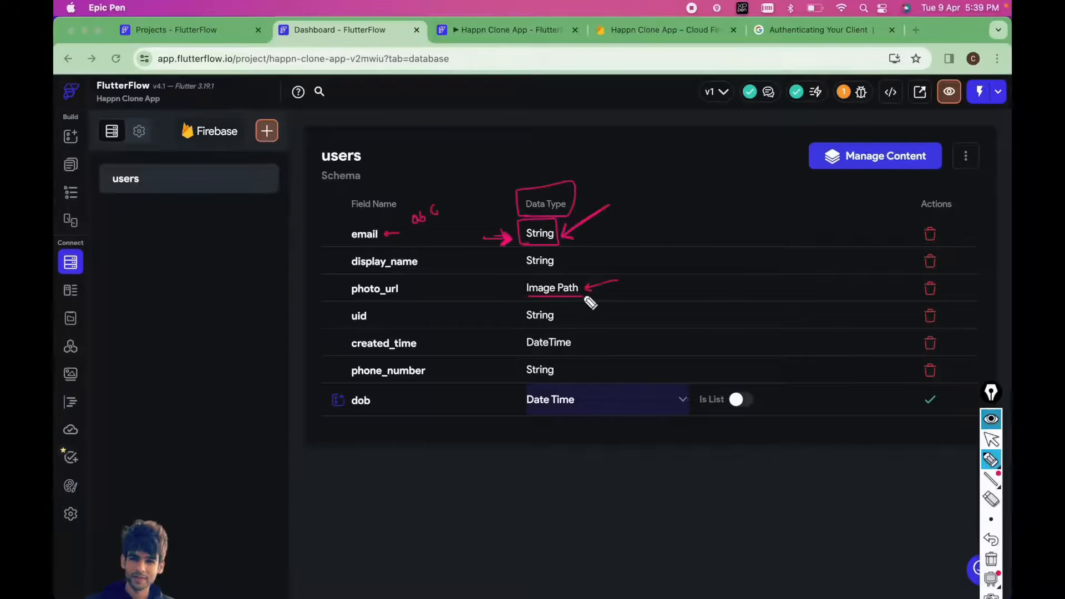
drag(583, 297, 523, 272)
drag(505, 294, 515, 298)
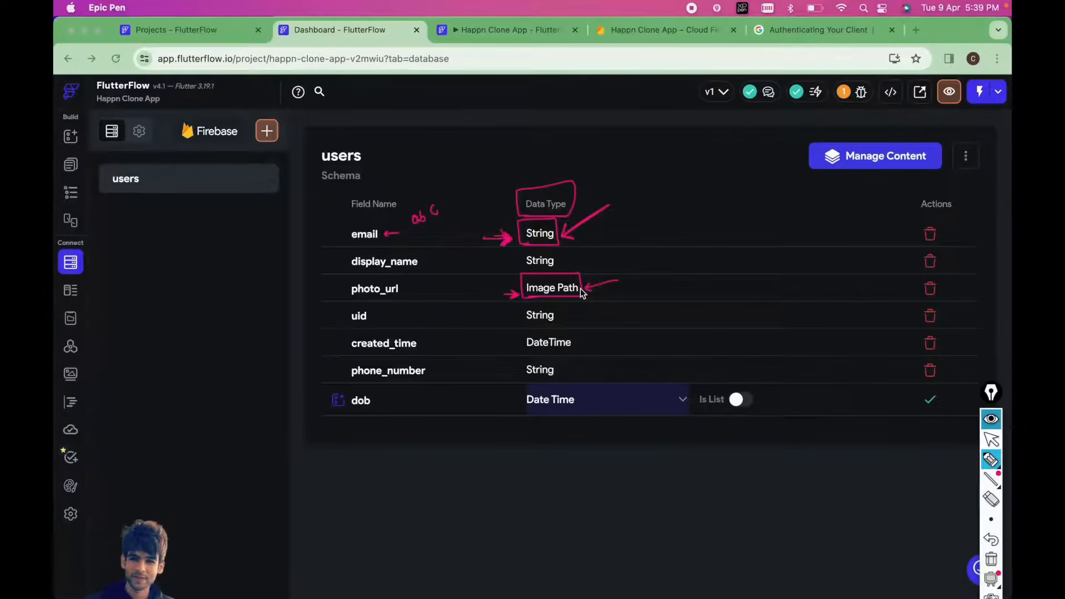
drag(446, 334, 432, 347)
mouse_move(605, 340)
mouse_down()
mouse_move(583, 348)
mouse_move(591, 352)
mouse_up()
mouse_move(464, 365)
mouse_down()
mouse_move(440, 371)
mouse_move(446, 379)
mouse_up()
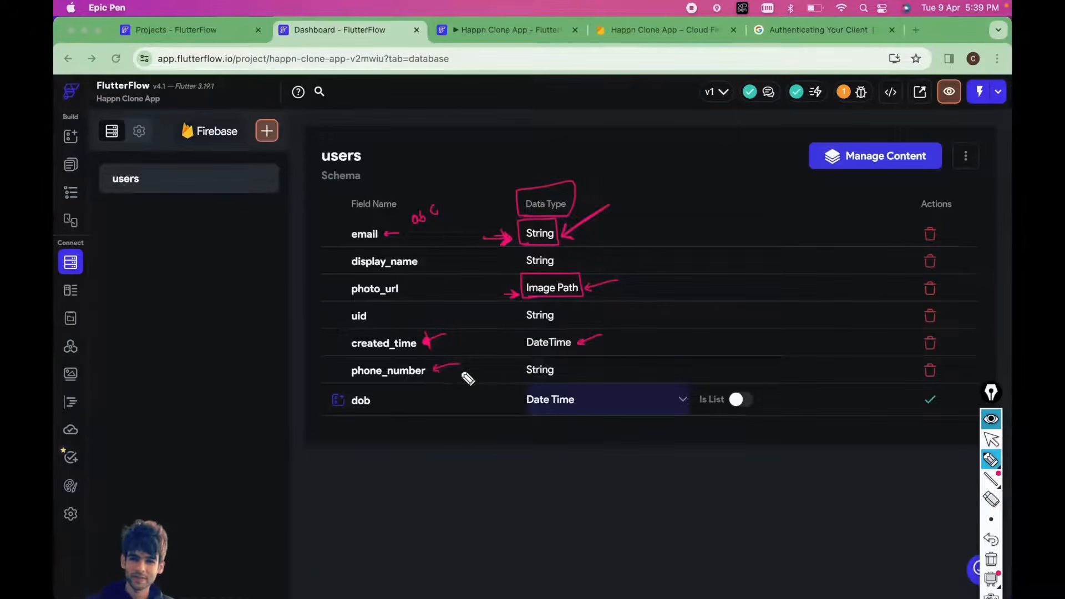
drag(576, 370, 568, 373)
click(991, 419)
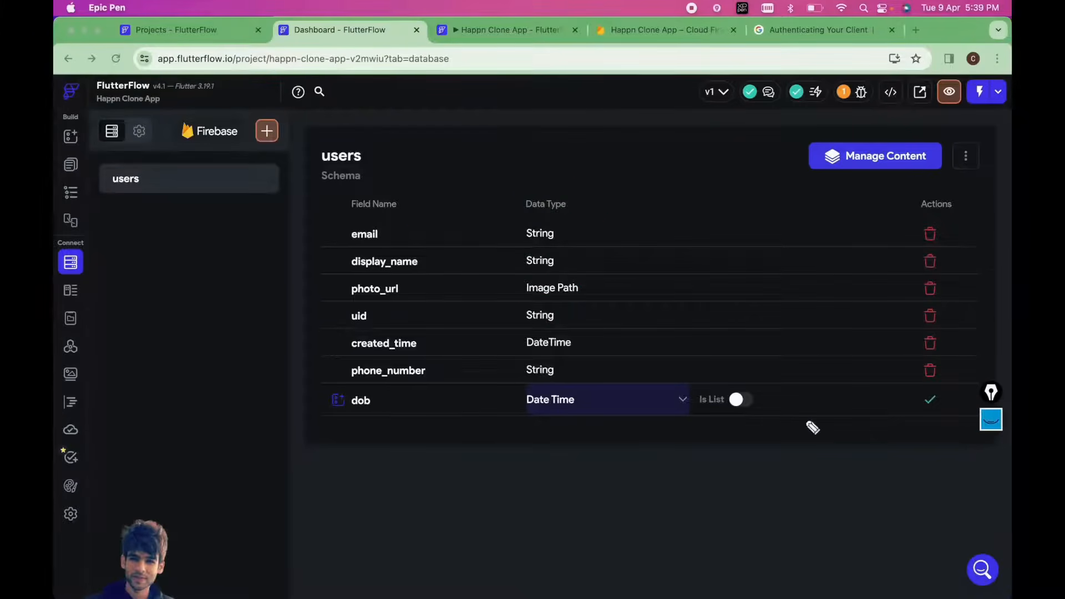
- Confirm the dob field so it is added to the users schema
click(389, 398)
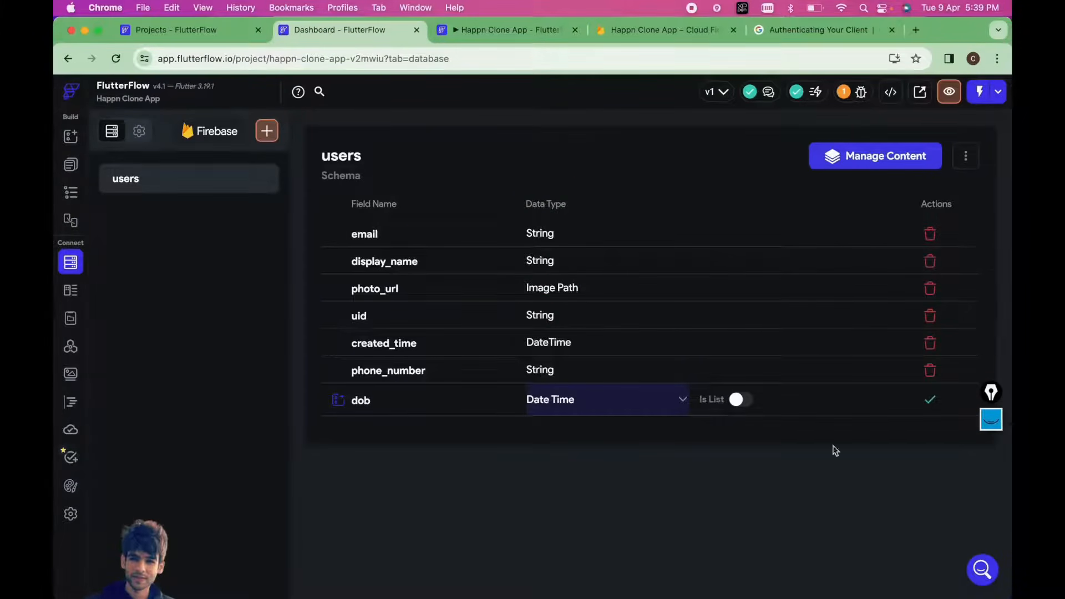
key(Return)
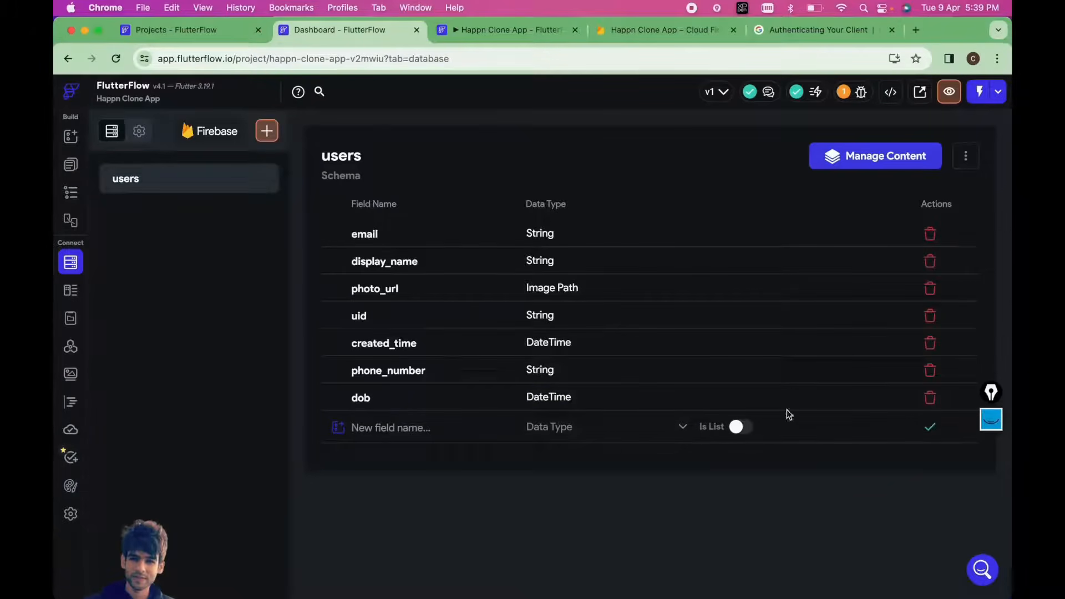
- Add a field named age with the Integer data type to the users schema
click(371, 426)
text(age)
double_click(359, 429)
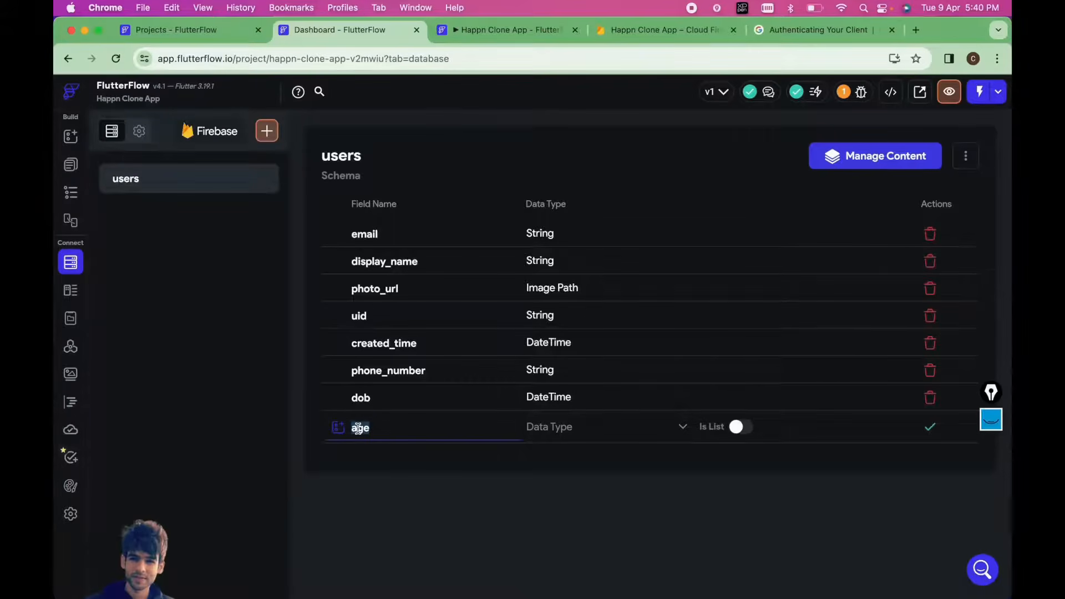
click(562, 436)
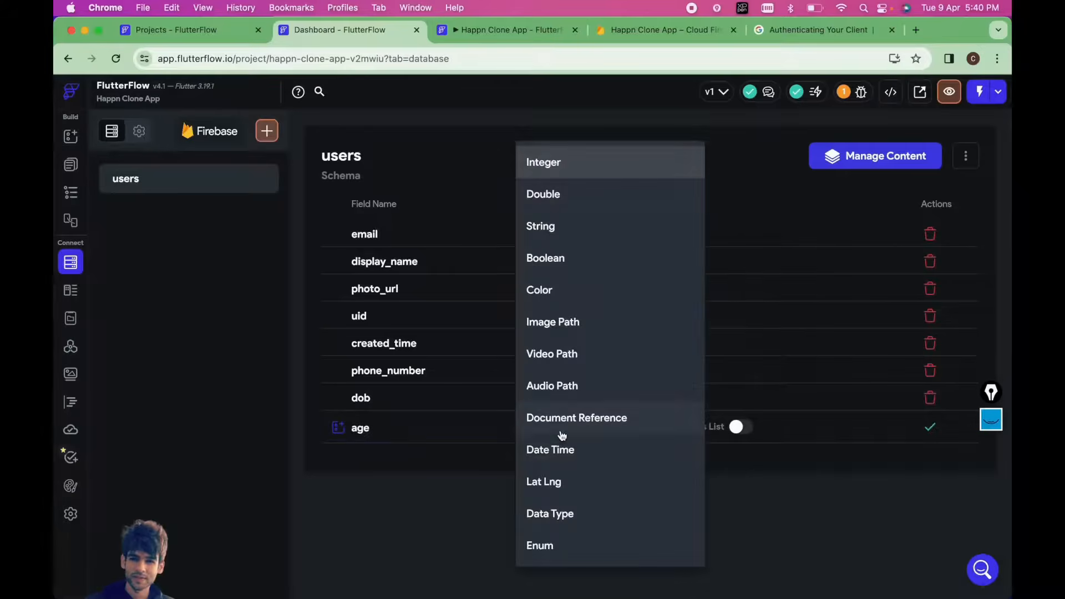
click(549, 165)
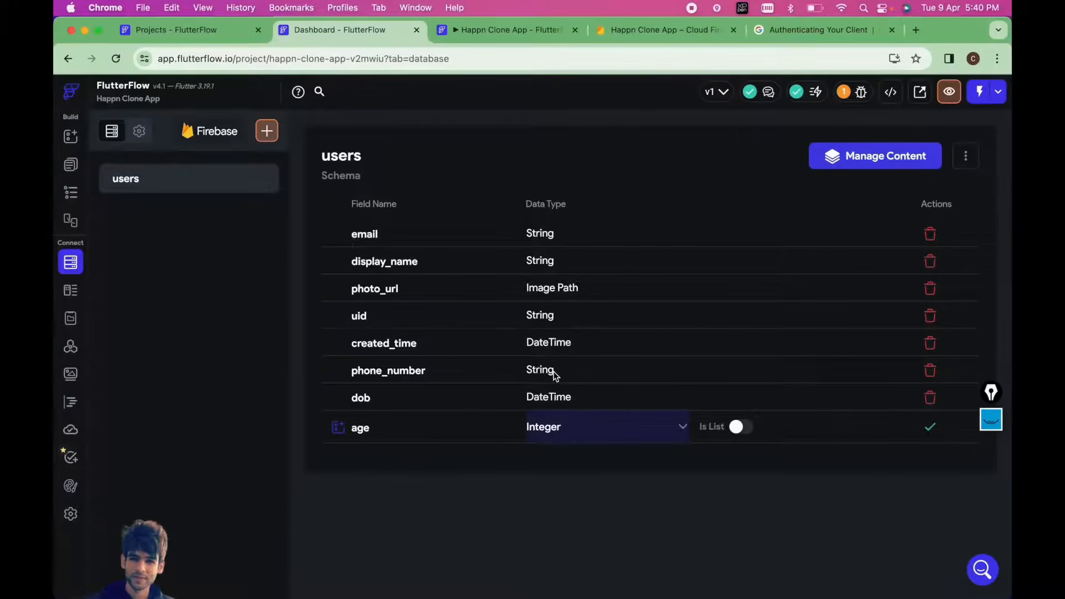
click(941, 430)
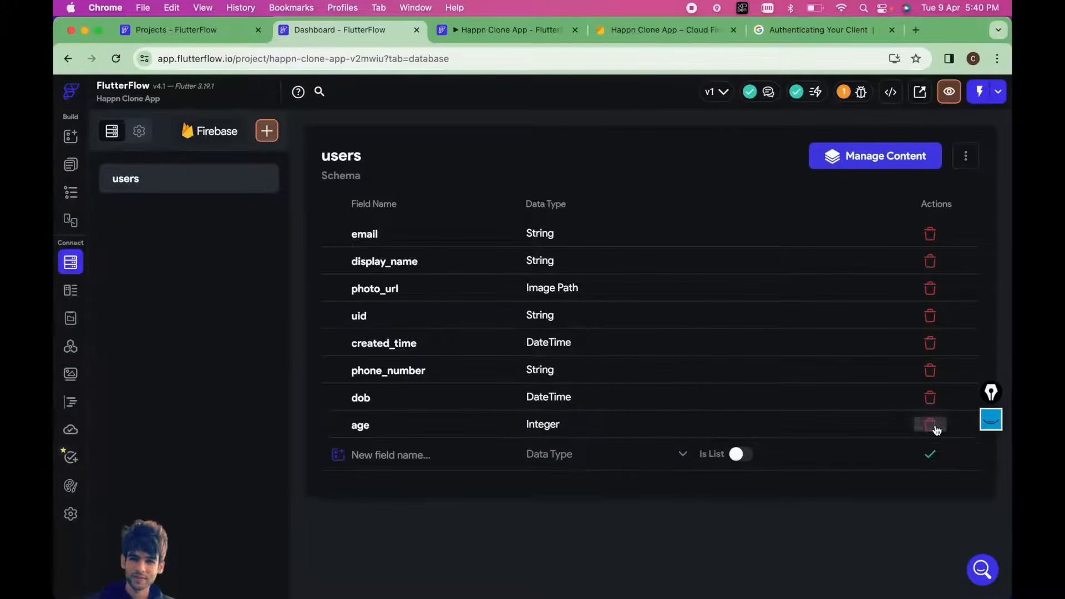
- Add a field named gender with the String data type to the users schema
click(377, 453)
text(gende)
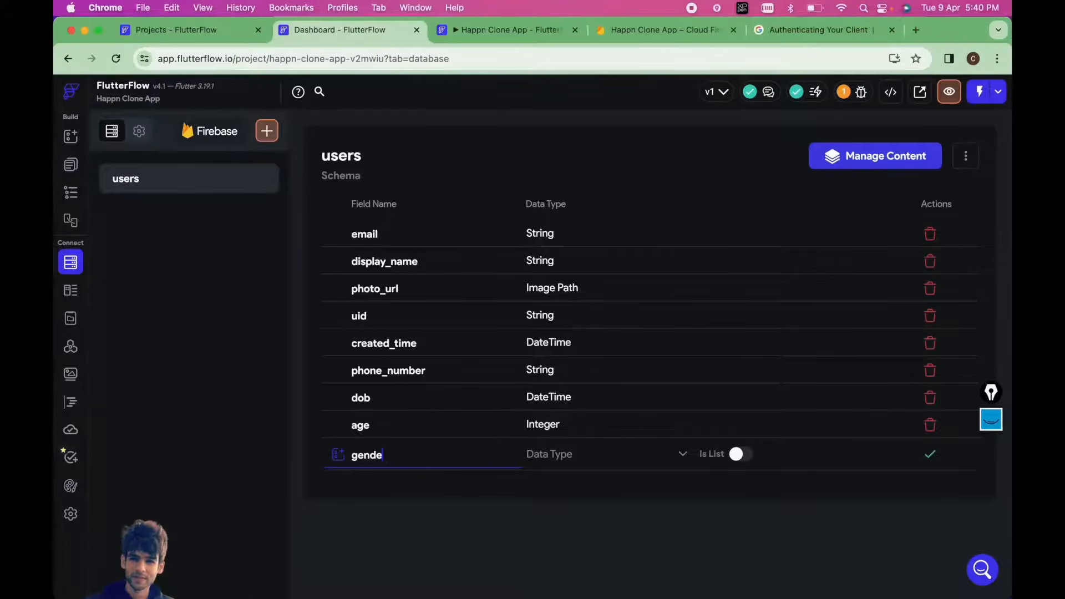
click(553, 455)
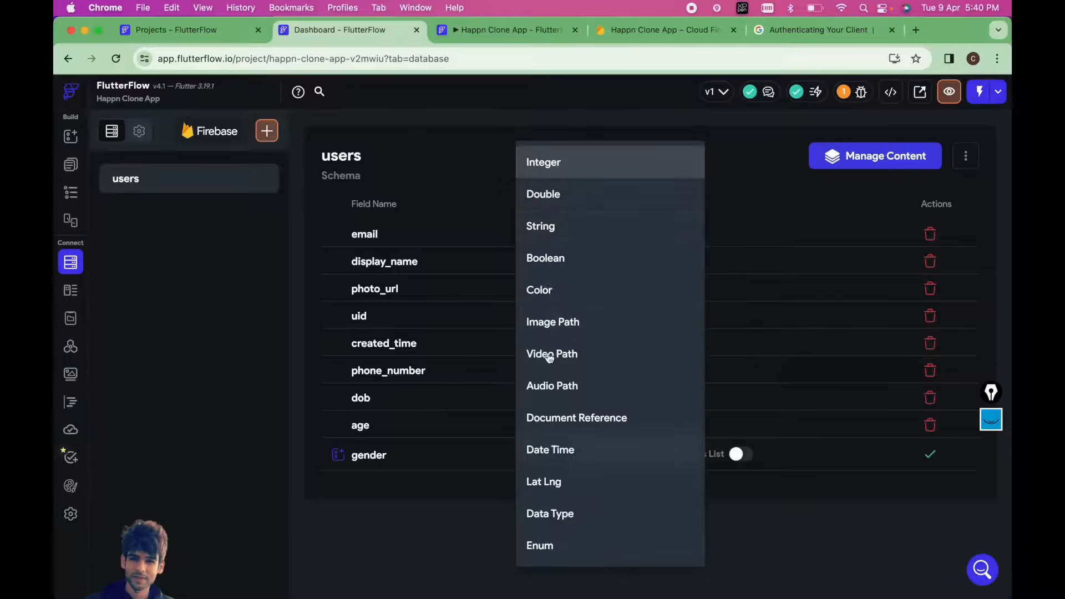
click(545, 230)
click(931, 456)
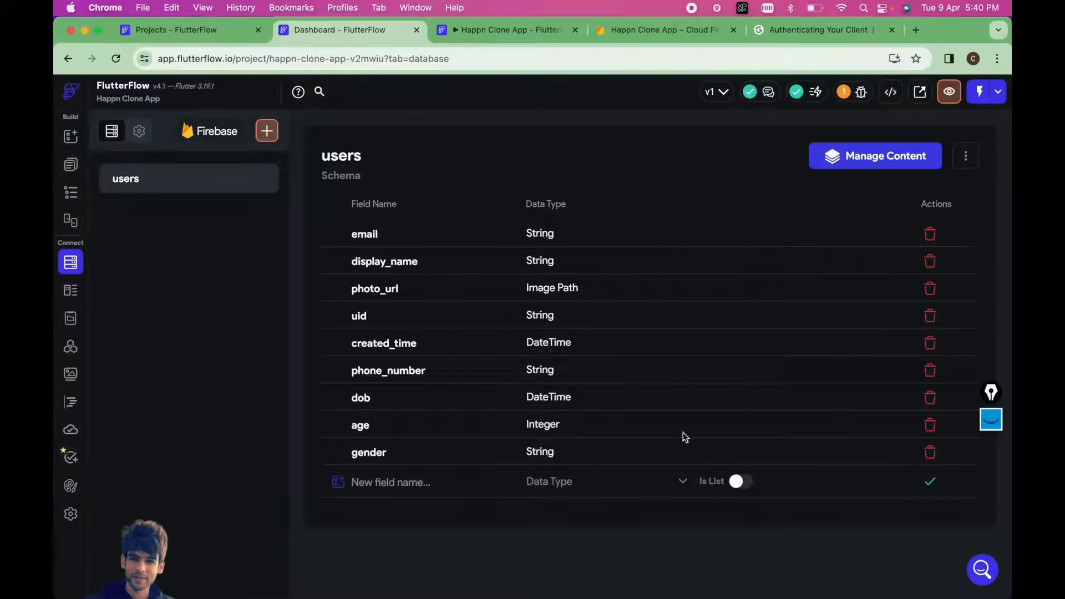
- Run the Firebase schema validation from the Firestore settings
click(140, 132)
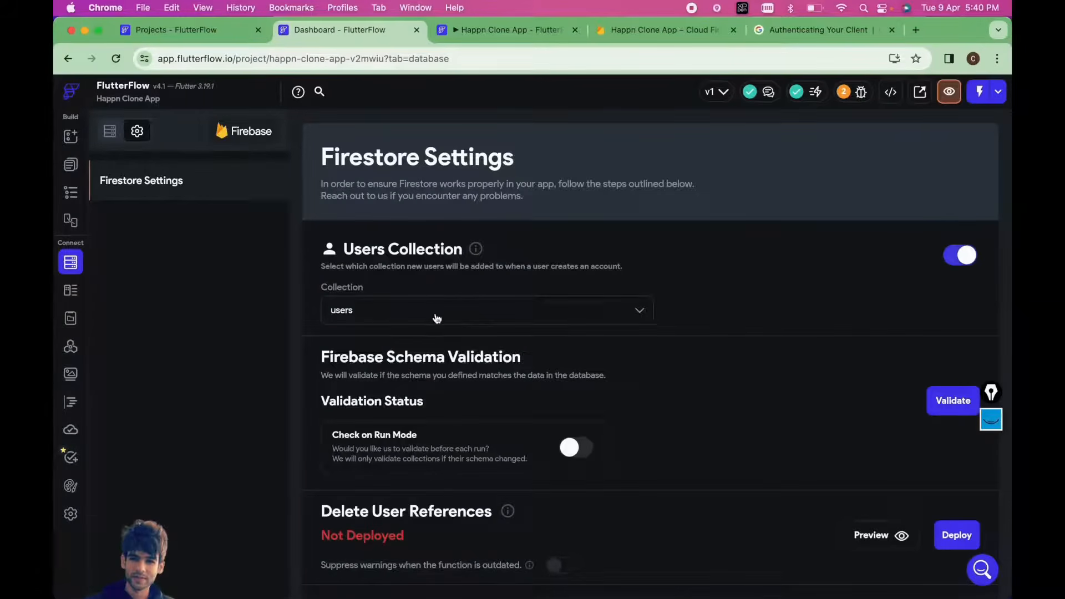
scroll(432, 285, down, 3)
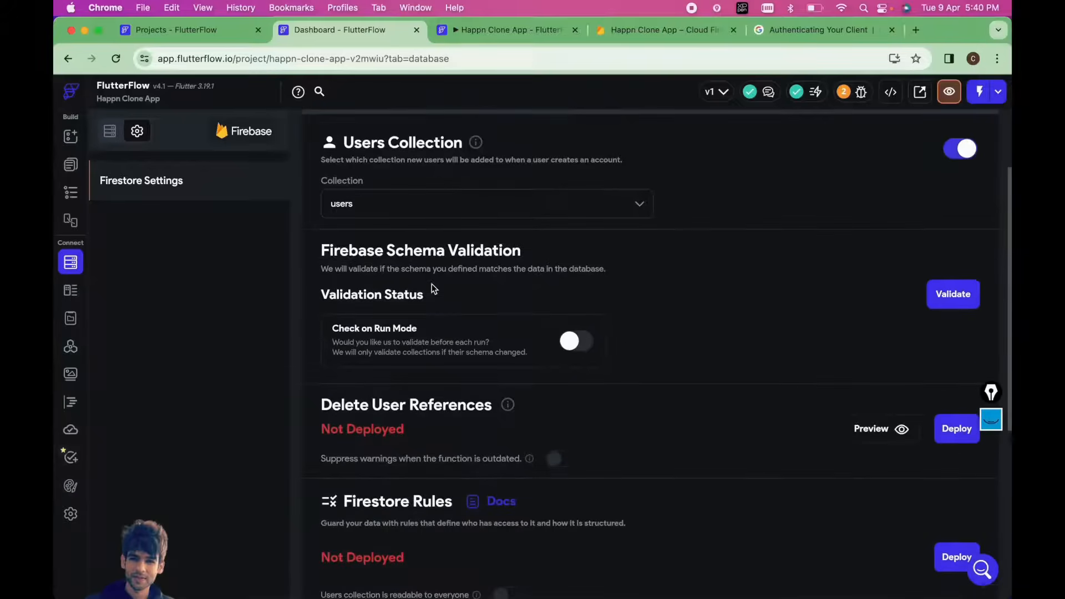
click(956, 279)
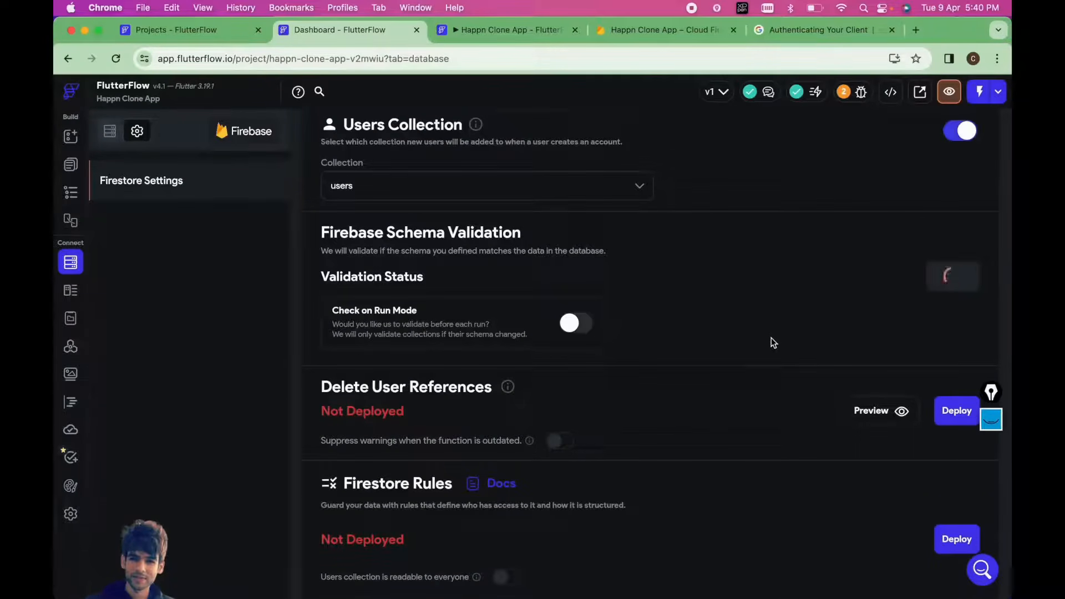
- Deploy the Firestore rules for the users collection and review the validation and deployment status
scroll(795, 355, down, 4)
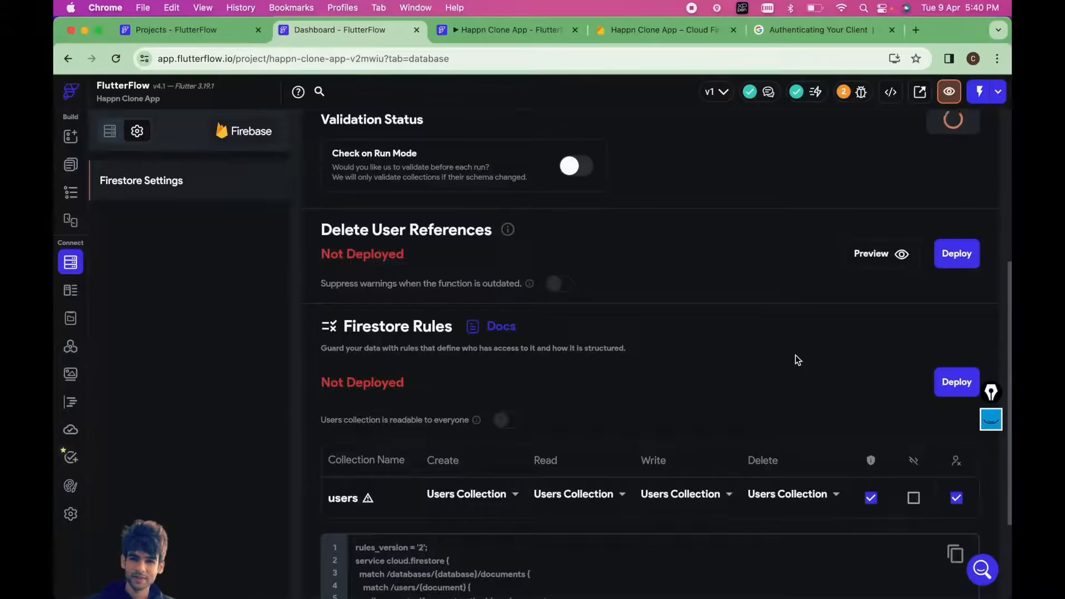
scroll(796, 355, down, 2)
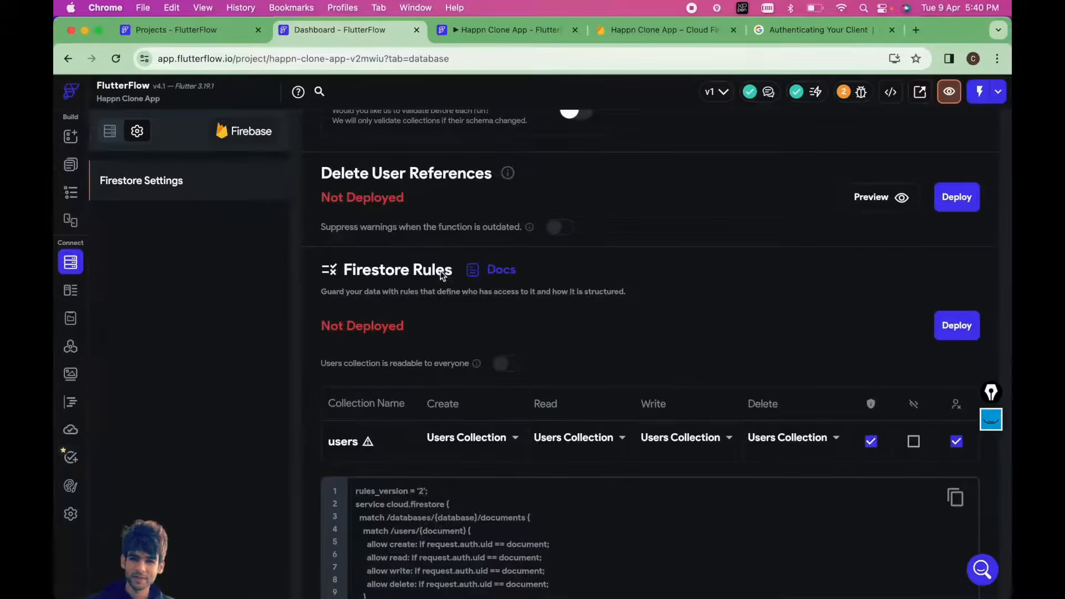
click(957, 331)
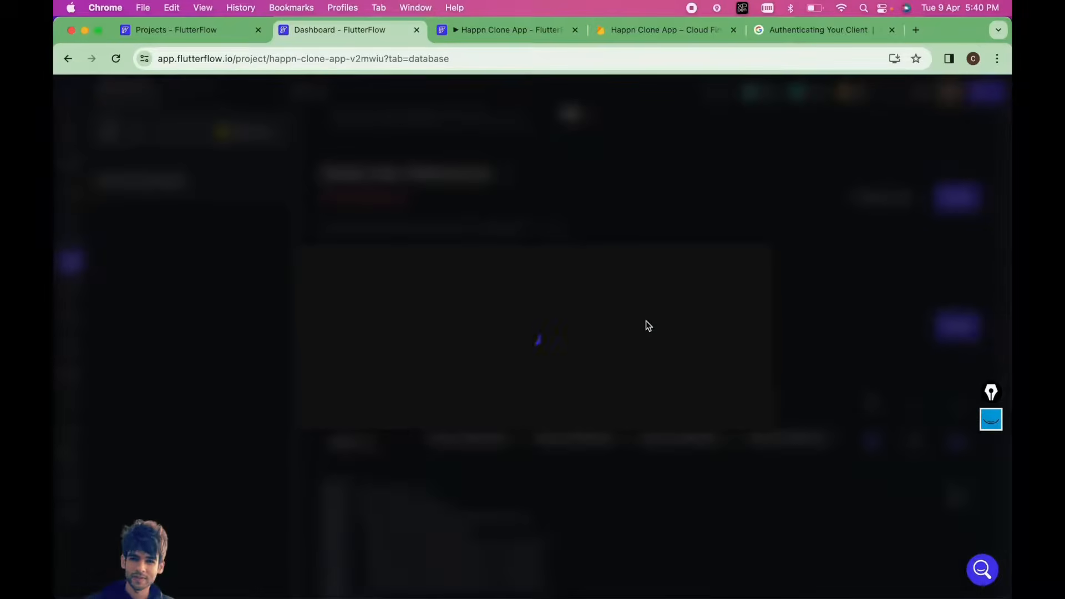
click(644, 34)
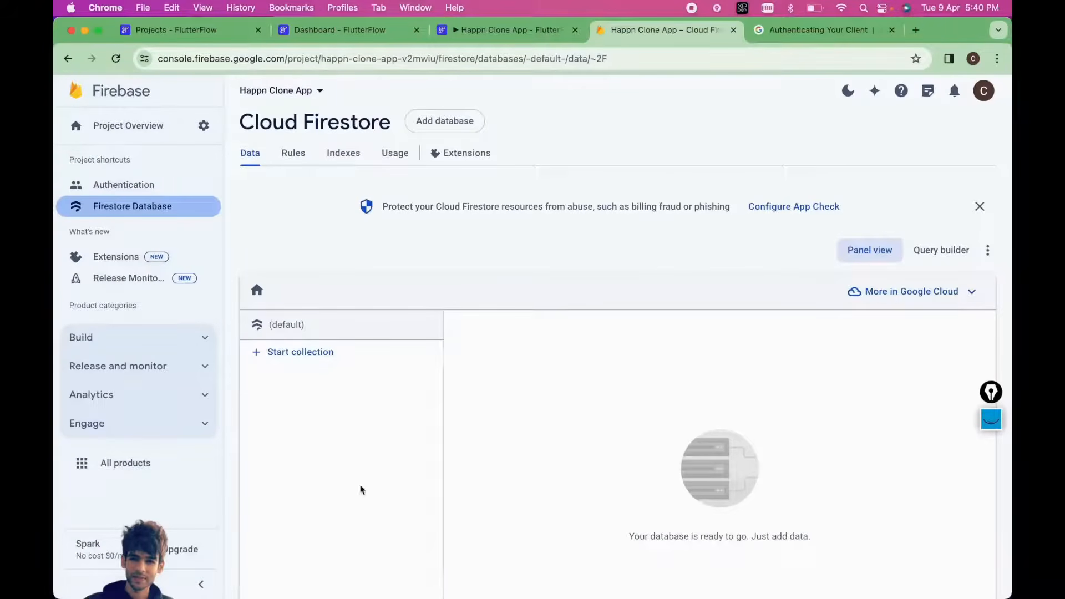
click(352, 29)
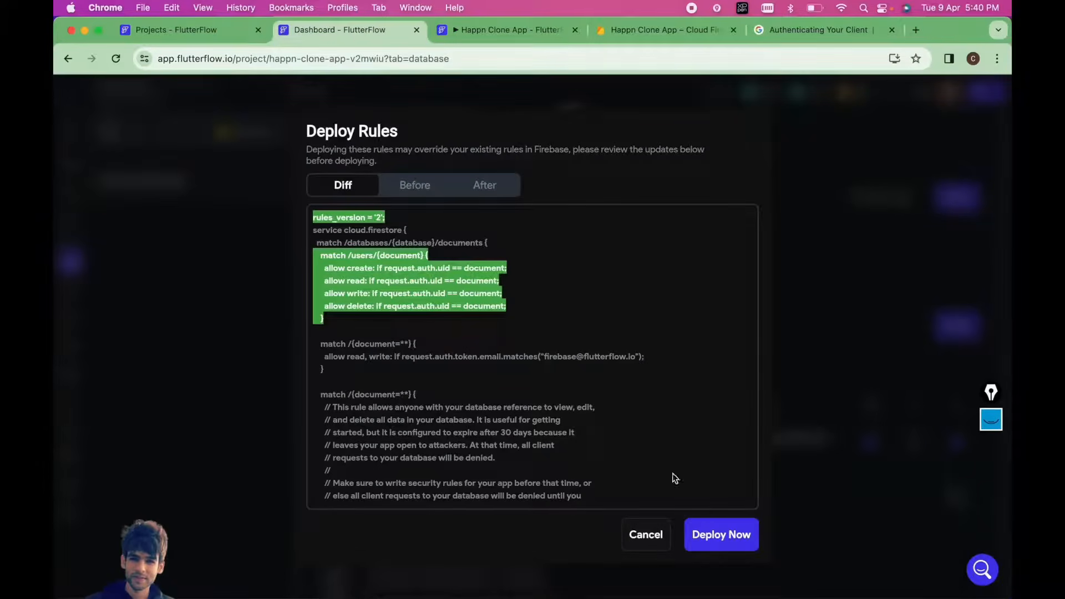
click(716, 535)
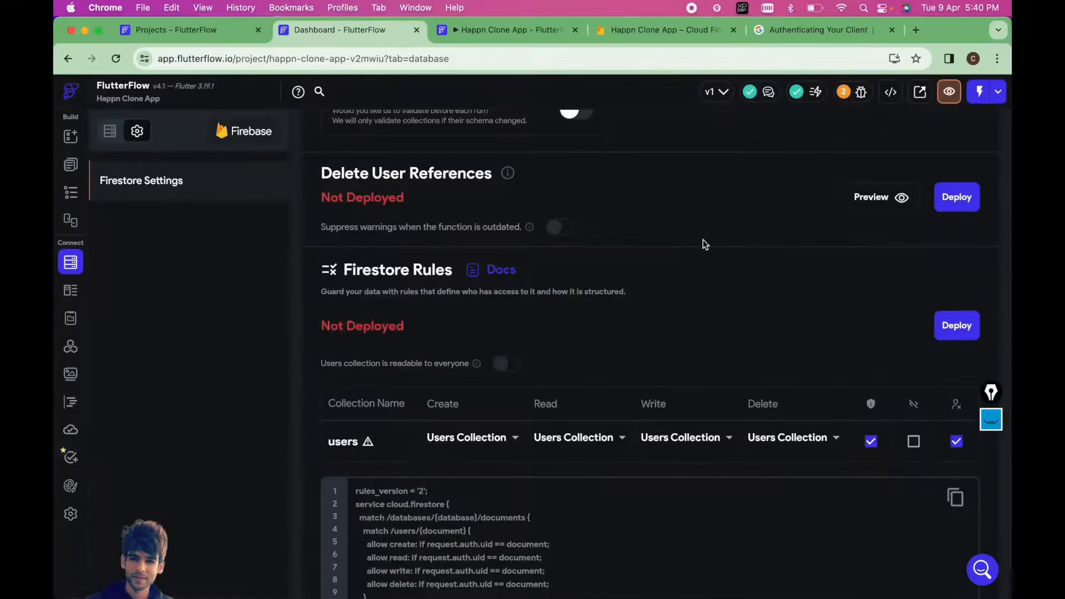
scroll(946, 245, up, 3)
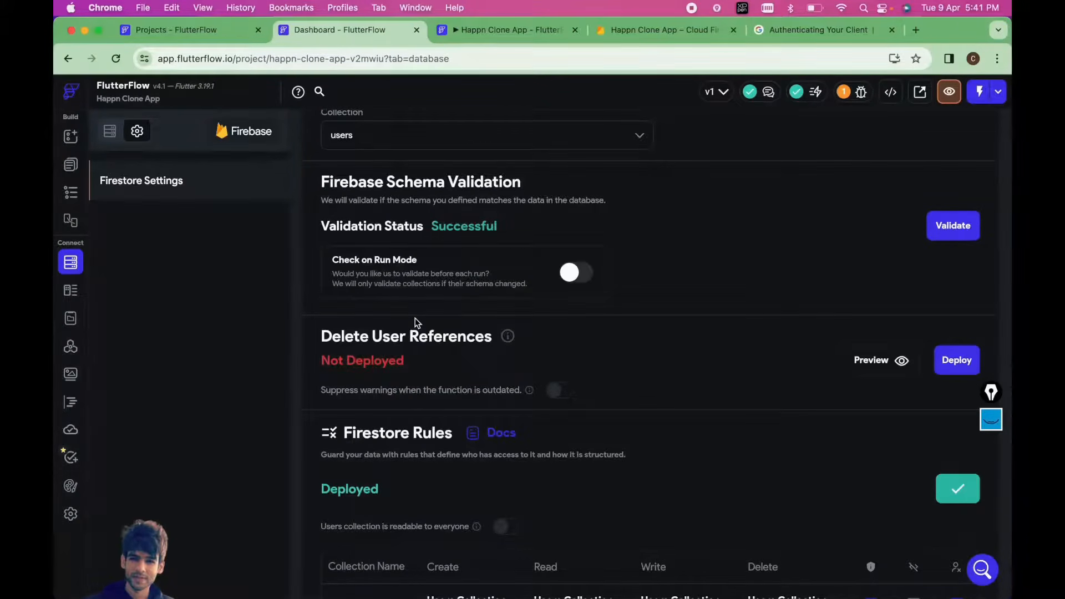
scroll(640, 438, down, 1)
scroll(356, 203, up, 5)
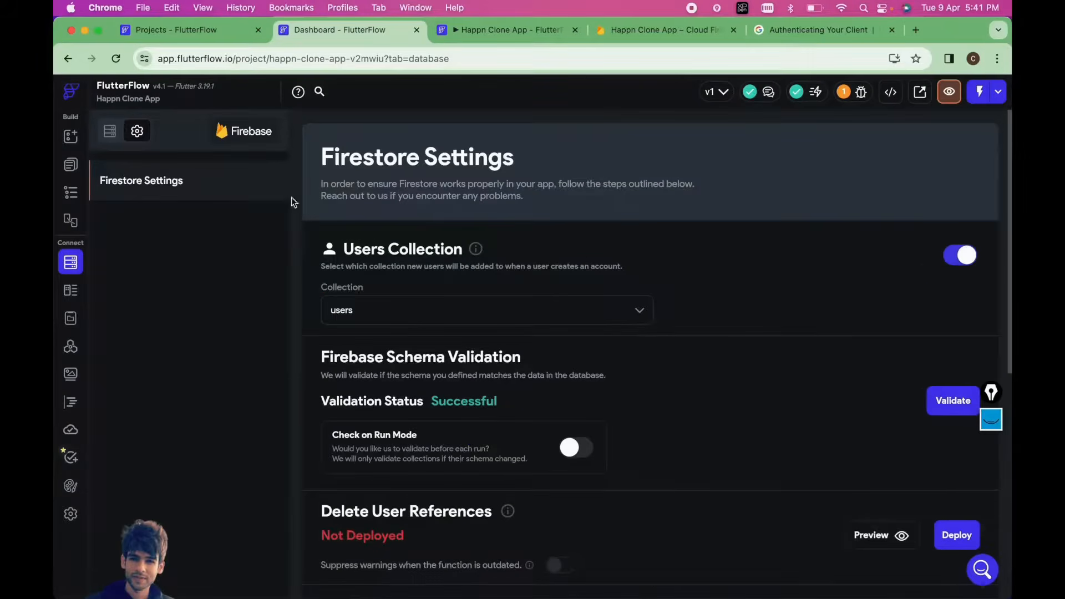
- Return to the users schema, close the old run-mode browser tab and start a new run of the app
click(111, 131)
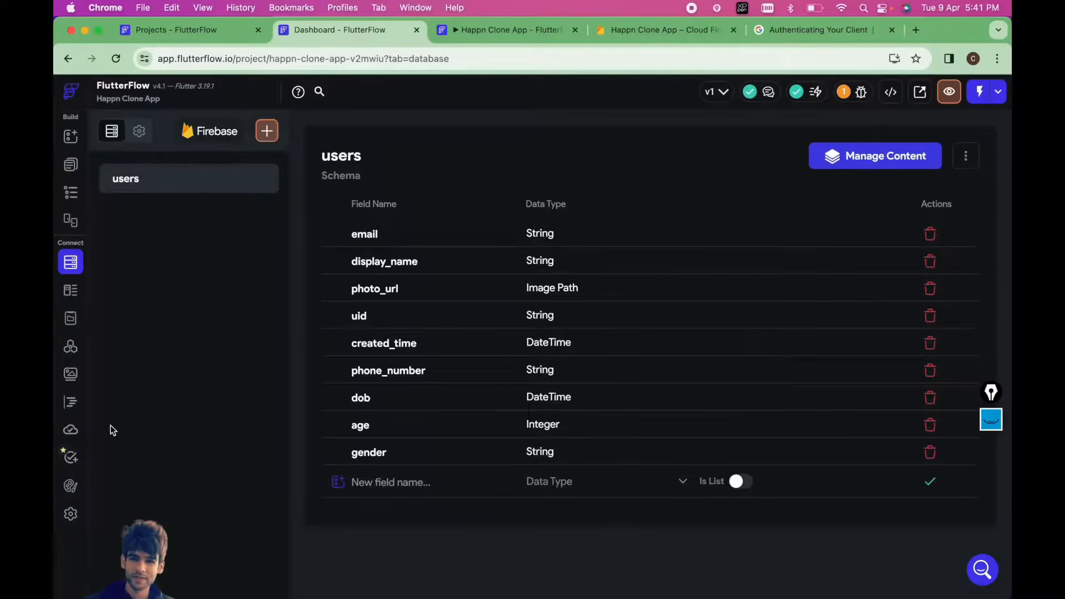
click(488, 29)
click(575, 30)
click(389, 27)
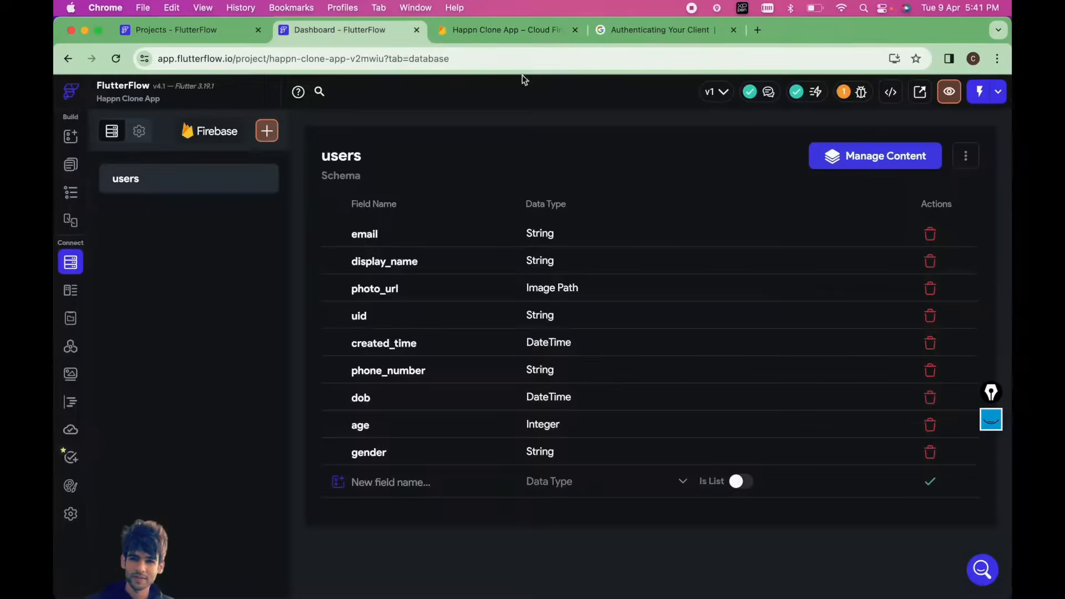
click(997, 95)
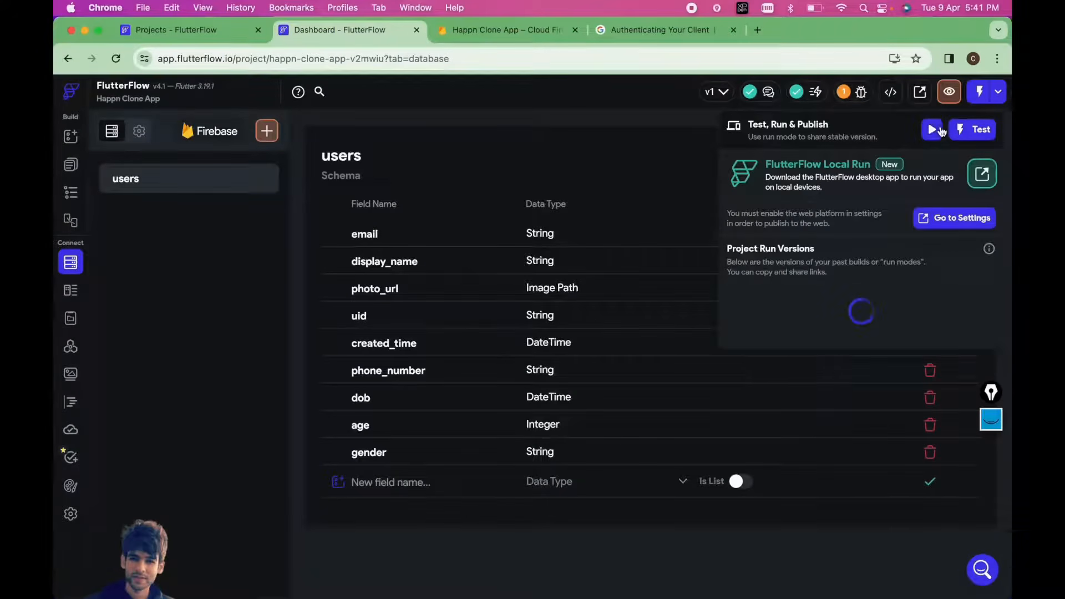
click(935, 129)
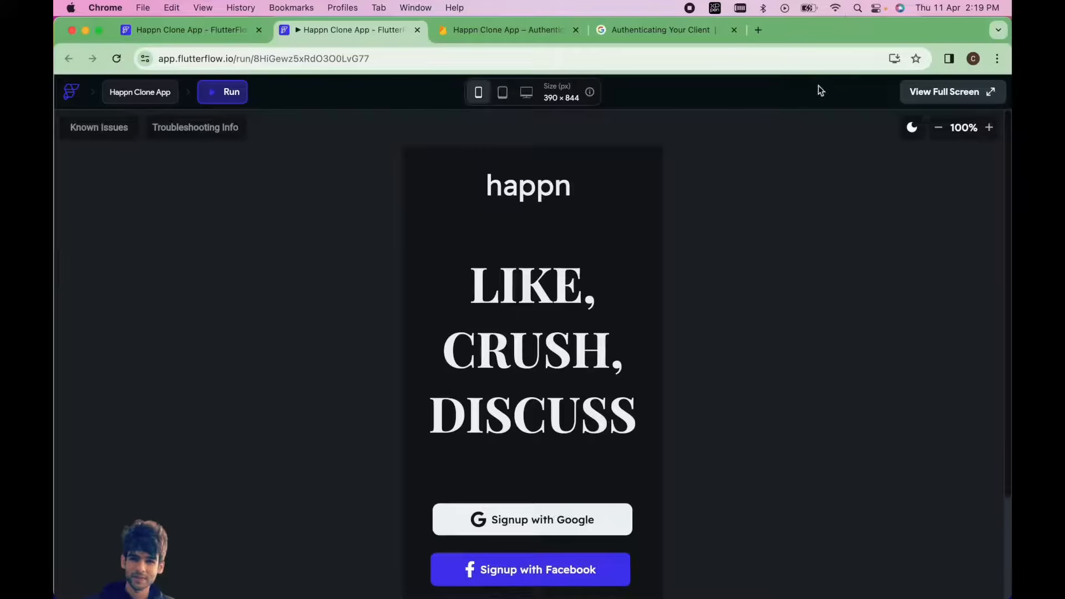
- Reduce the running app's preview to 80% and sign up with Google
click(938, 127)
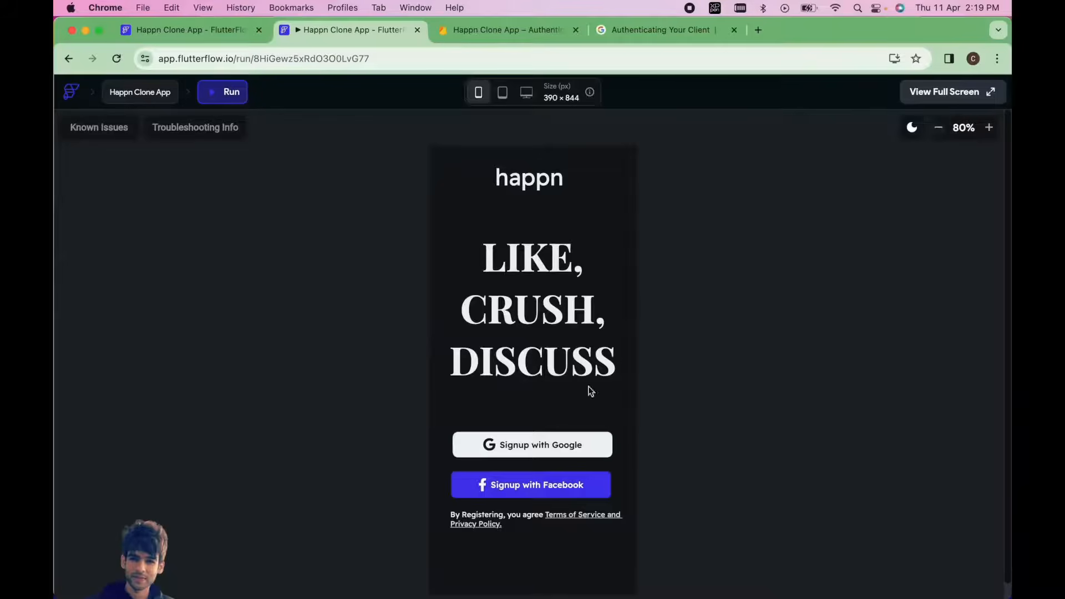
click(532, 444)
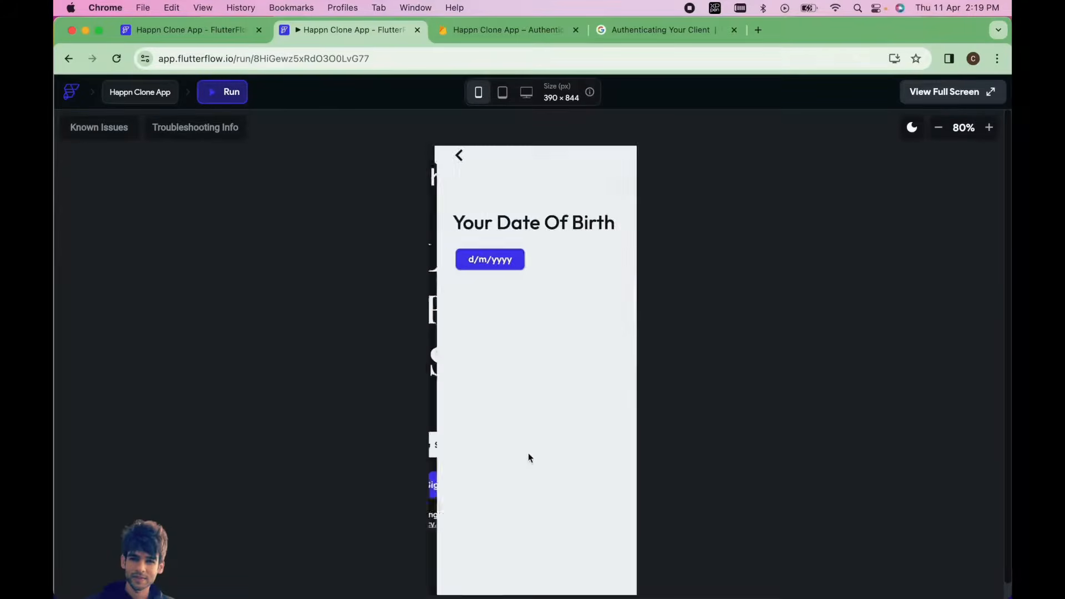
- Inspect the signed-up user's document in the Firebase console's Firestore database and compare its fields with the users schema in FlutterFlow
click(497, 30)
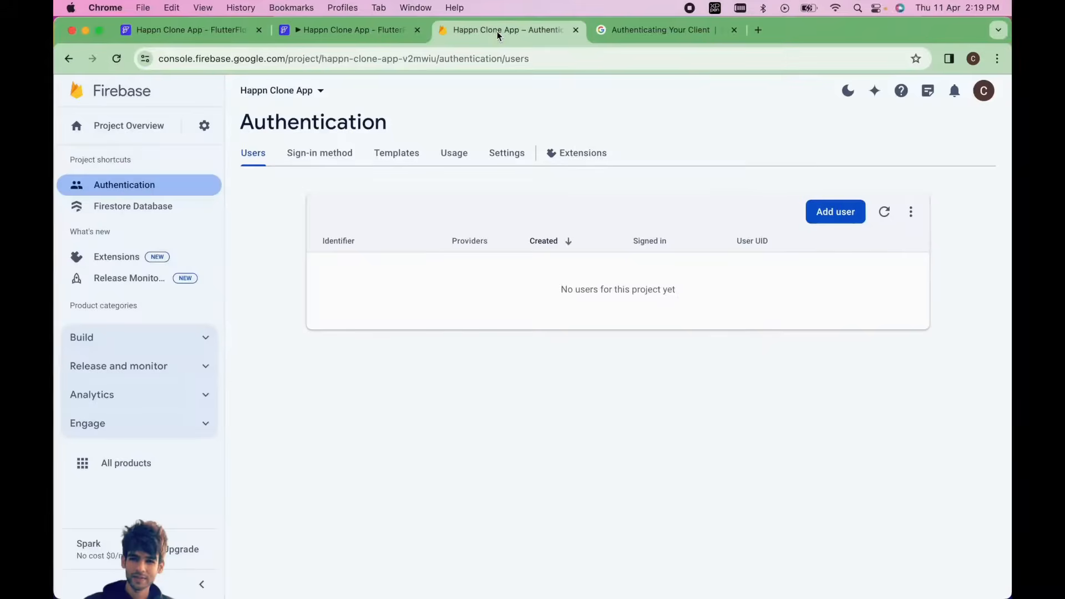
click(167, 205)
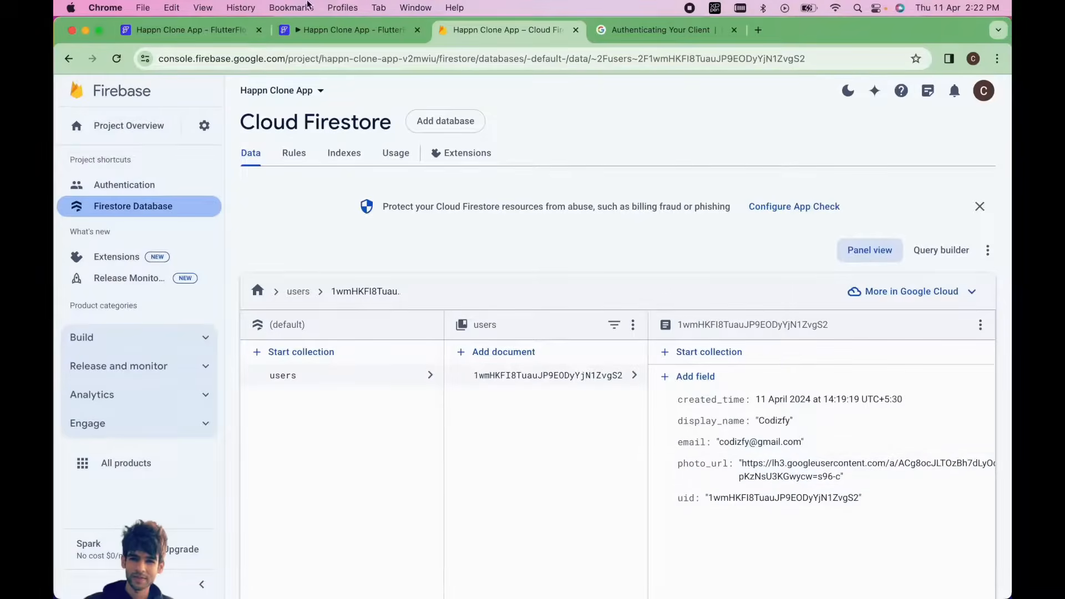
click(215, 28)
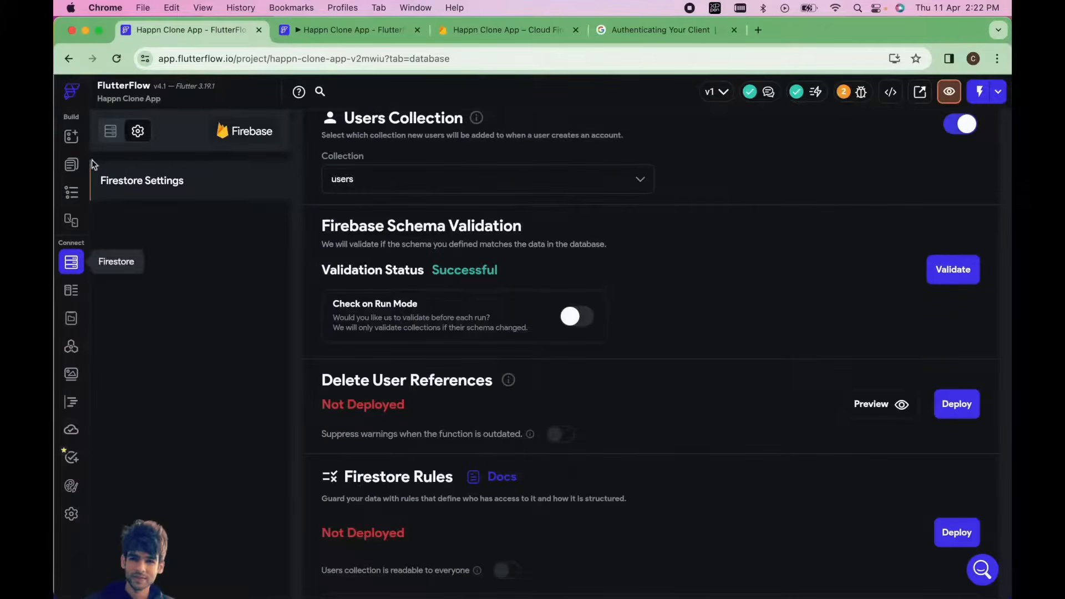
click(111, 131)
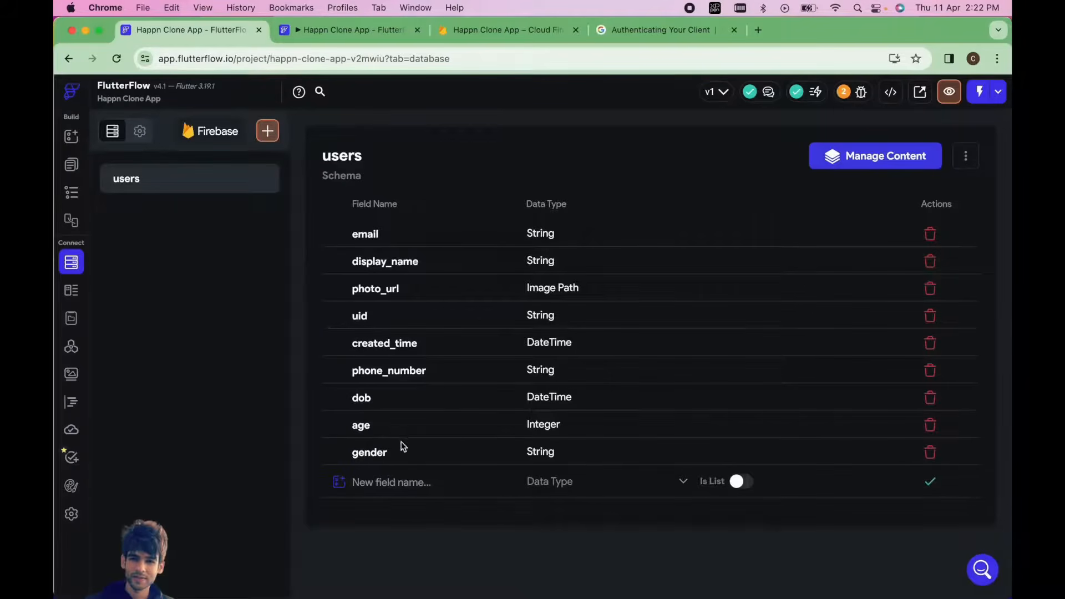
- Test the date of birth button in the running app by changing the year through the age sheet's Update option twice
key(ctrl+Tab)
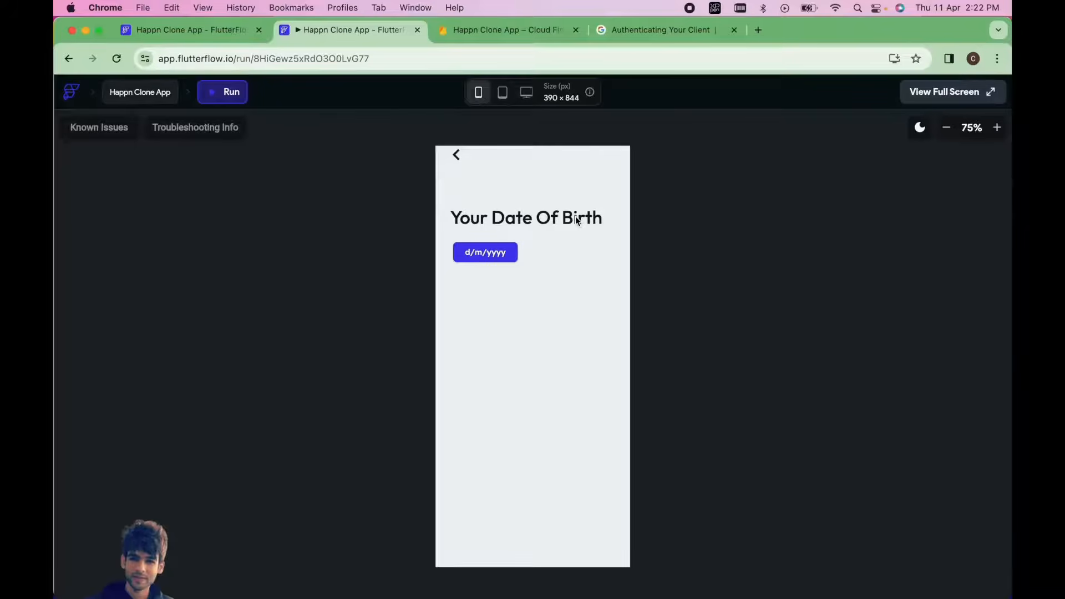
click(487, 253)
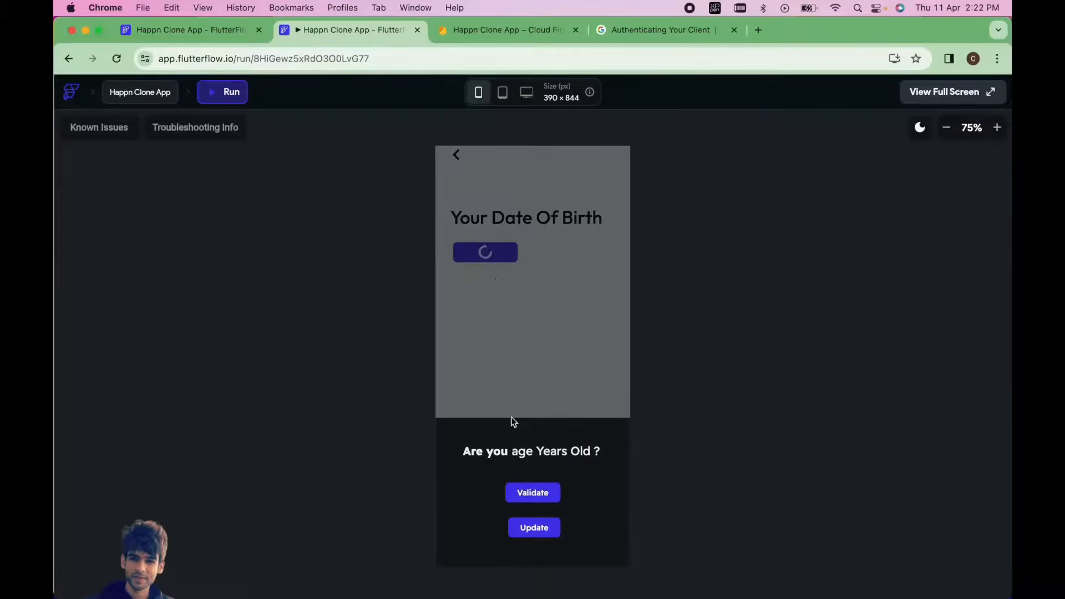
click(535, 526)
drag(578, 483, 582, 533)
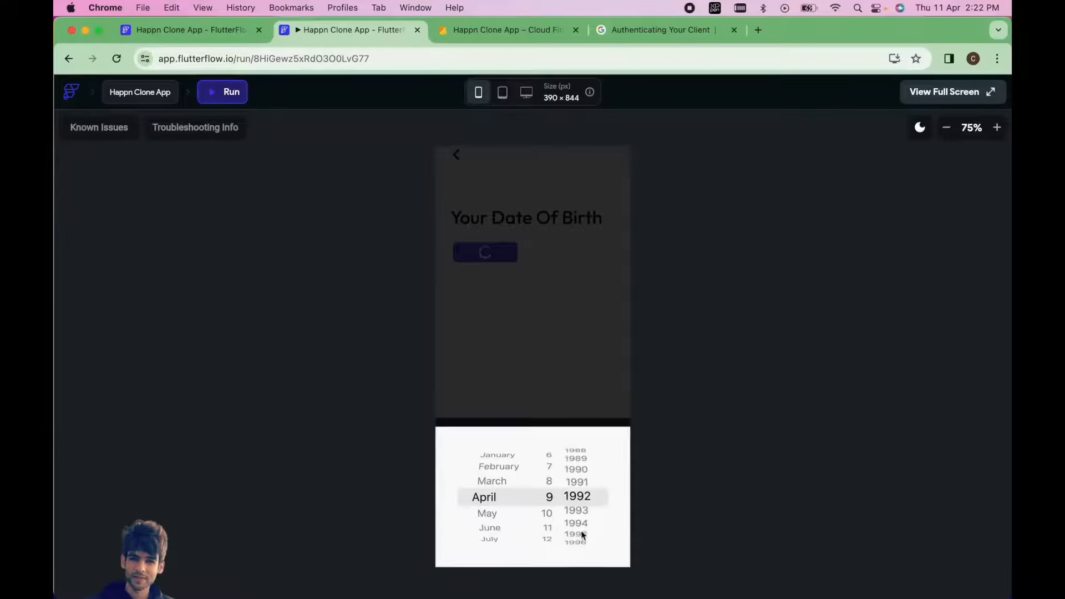
click(553, 424)
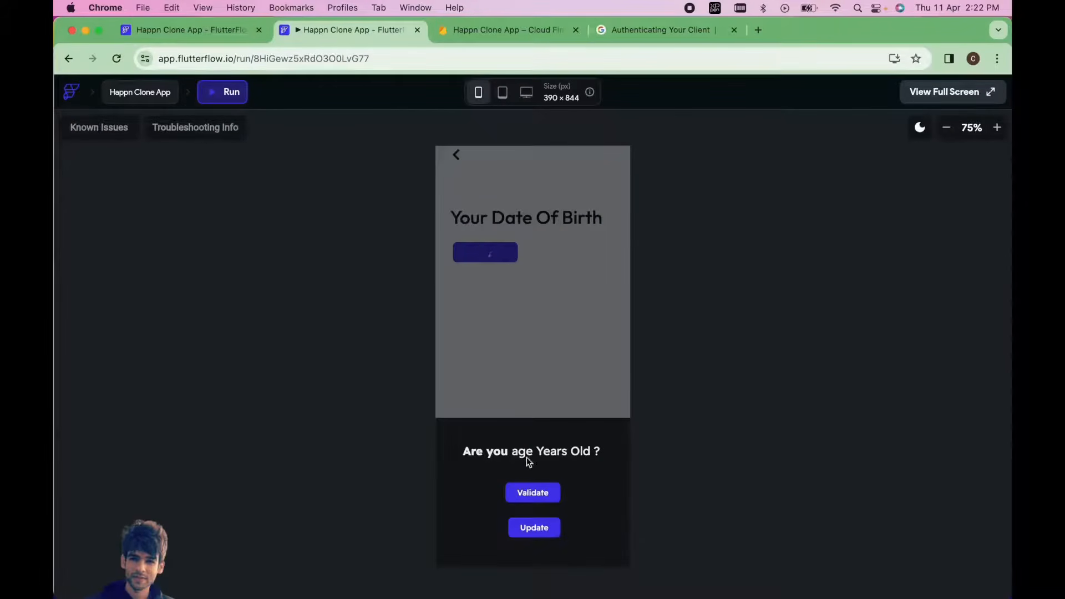
click(534, 529)
drag(601, 513, 577, 537)
click(513, 304)
click(485, 257)
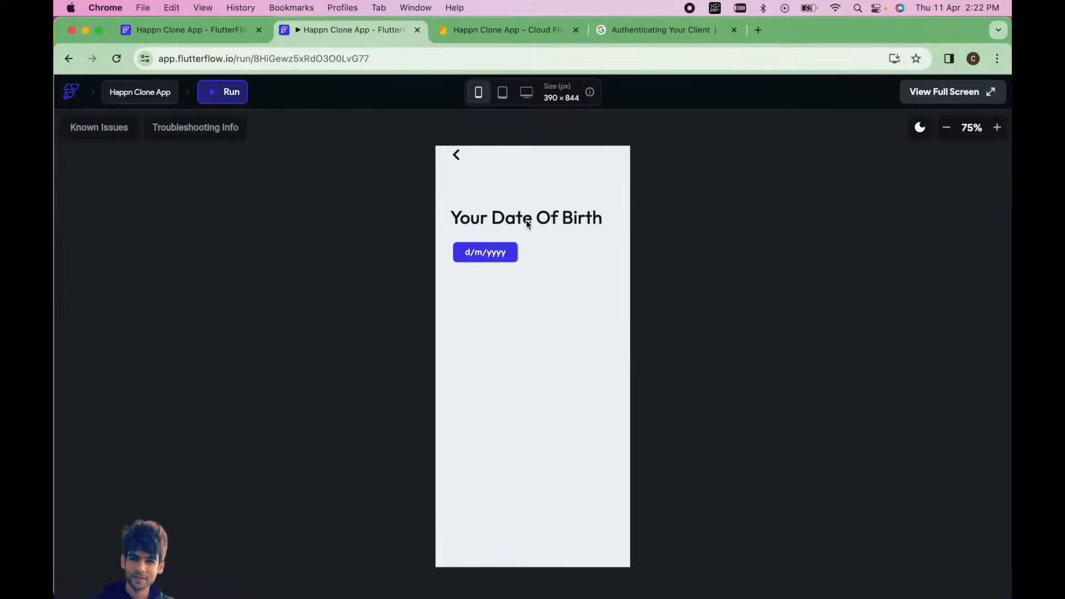
- Return to the FlutterFlow project and open the DateOfBirthScreen page in the page builder
click(200, 31)
click(71, 164)
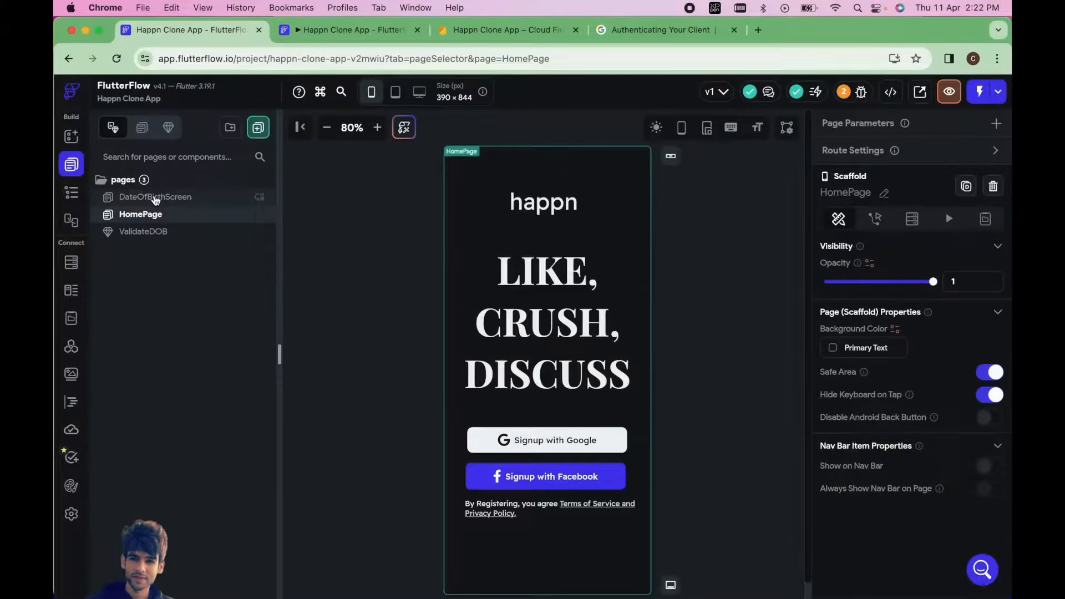
click(156, 198)
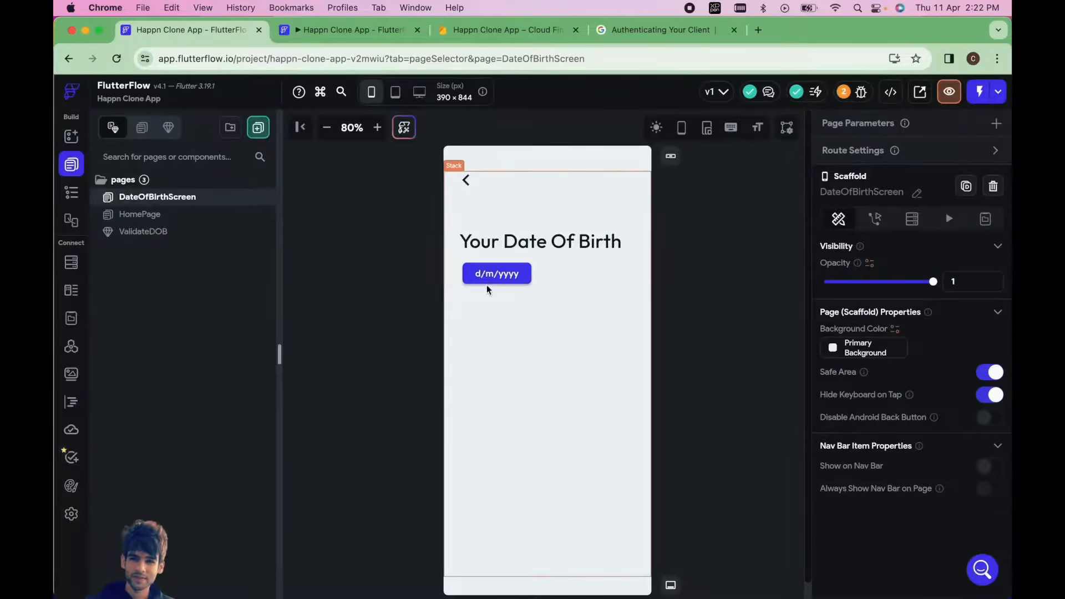
- Bind the text of the date button on DateOfBirthScreen to the Authenticated User's dob field
click(73, 169)
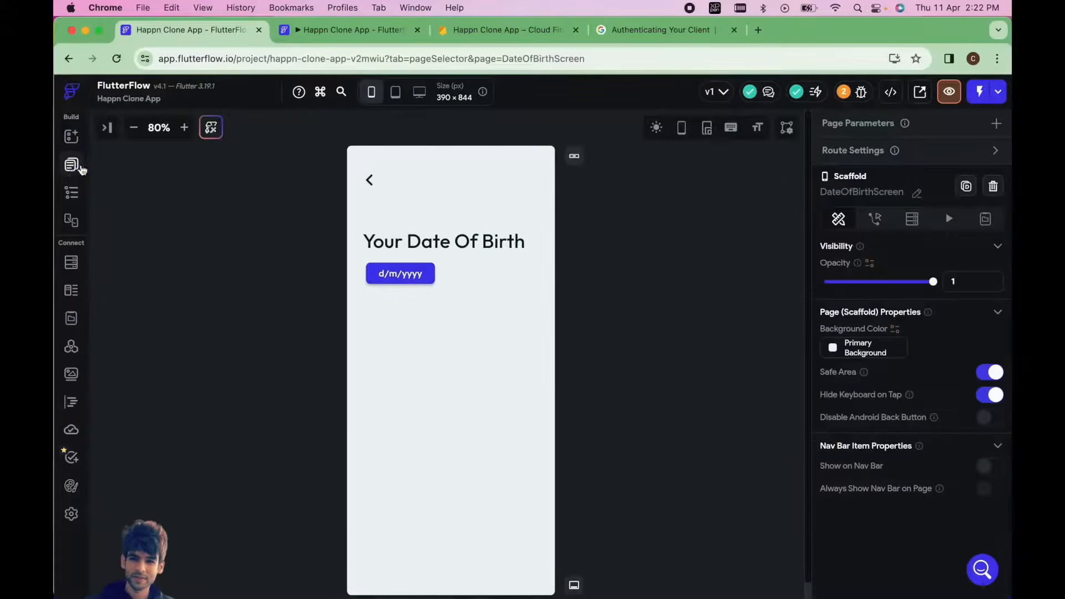
click(72, 165)
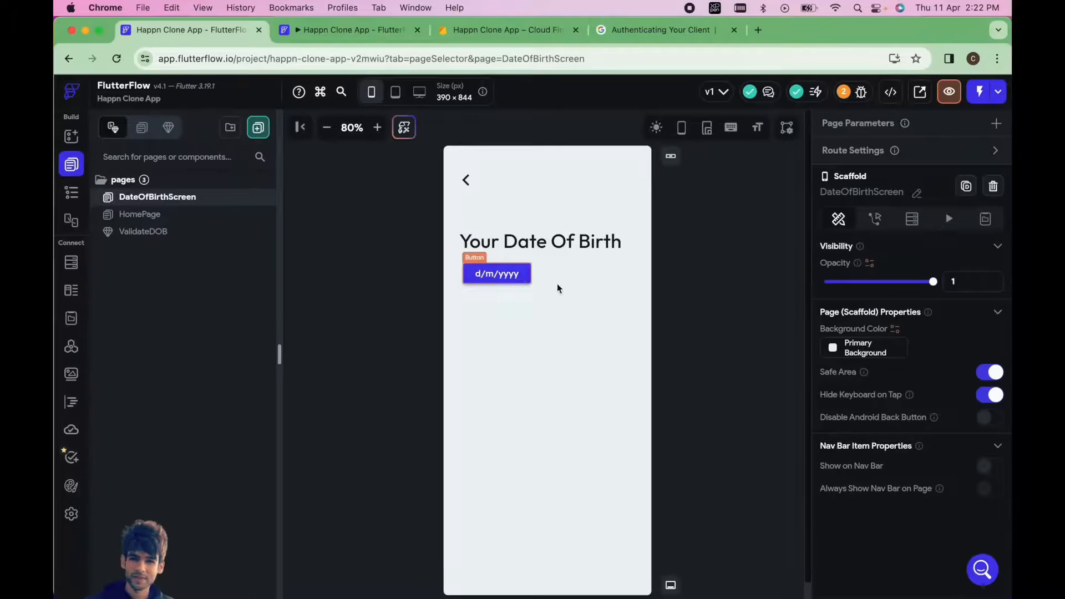
click(328, 129)
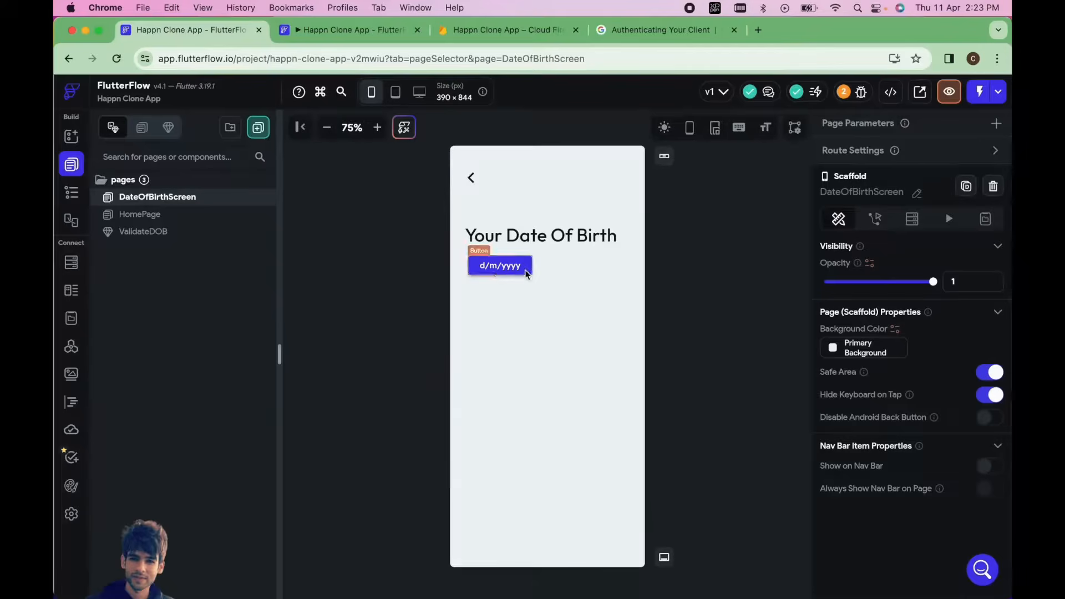
click(501, 265)
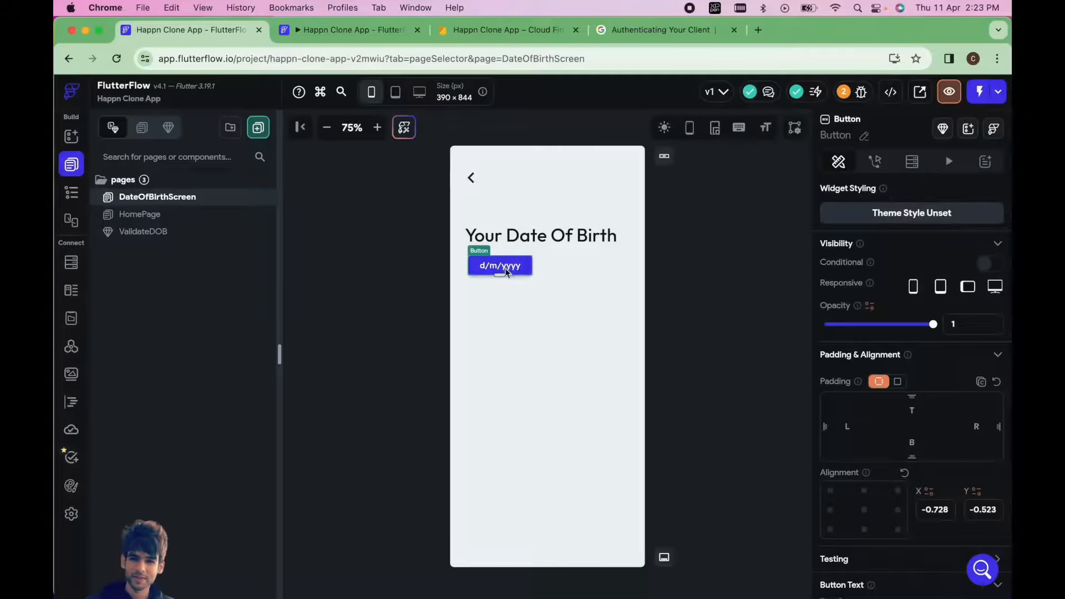
click(71, 192)
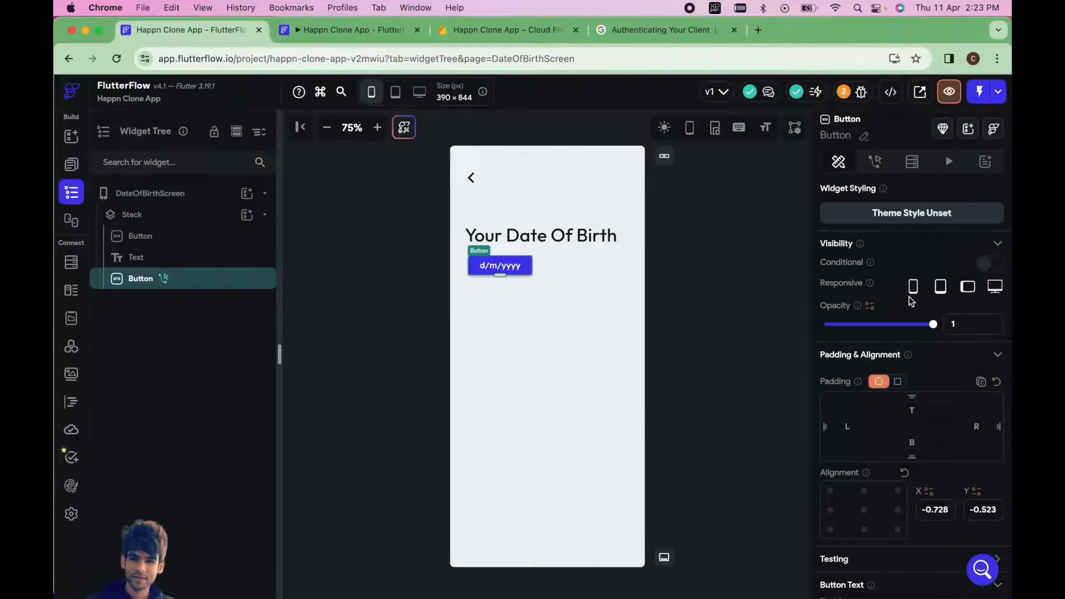
scroll(911, 301, down, 5)
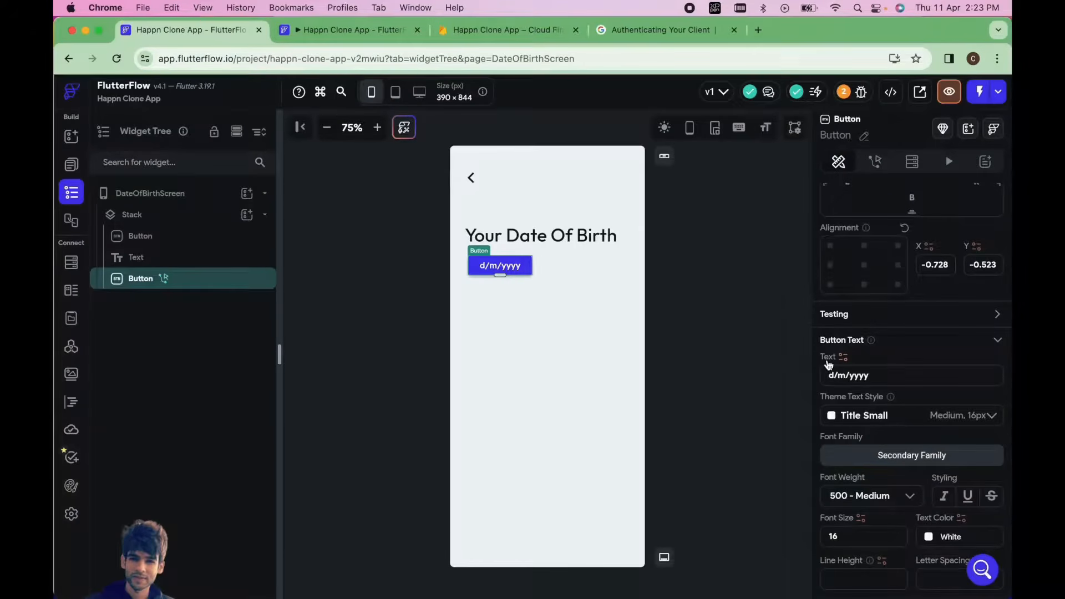
click(844, 357)
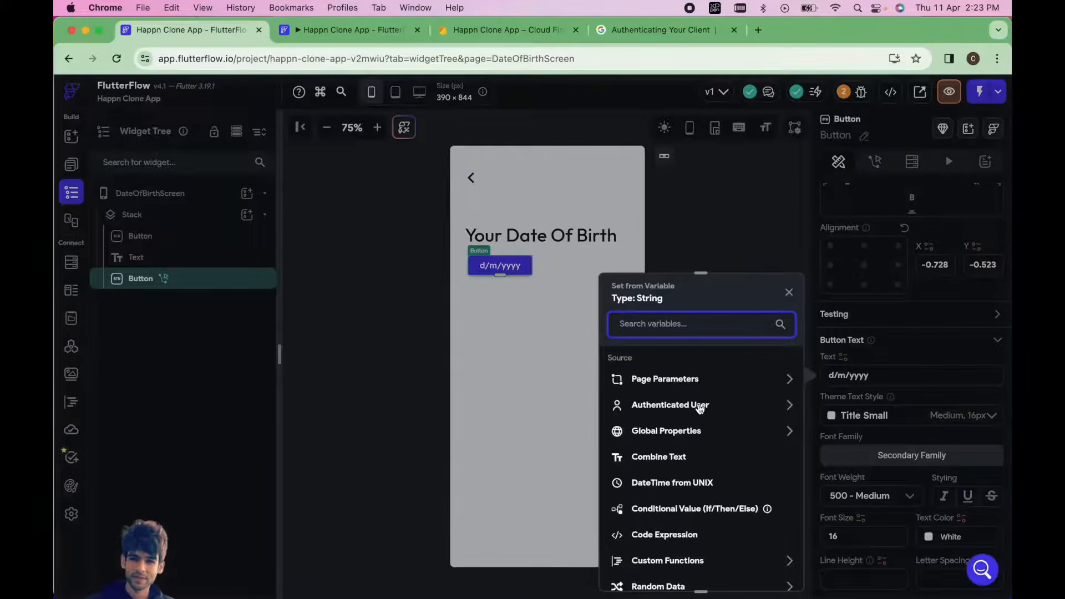
click(746, 408)
scroll(730, 418, down, 3)
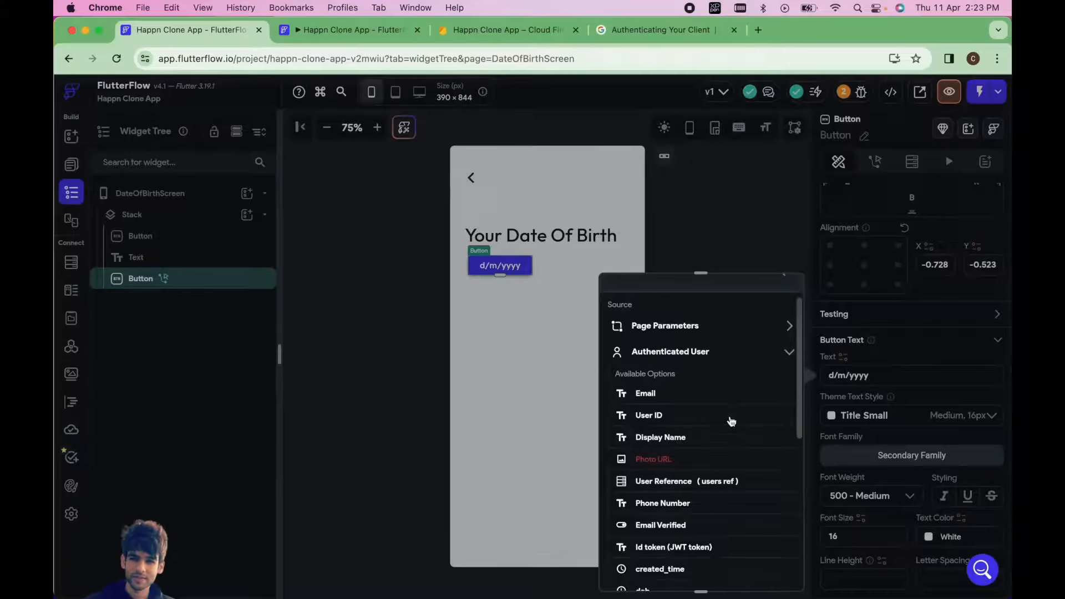
scroll(687, 492, down, 3)
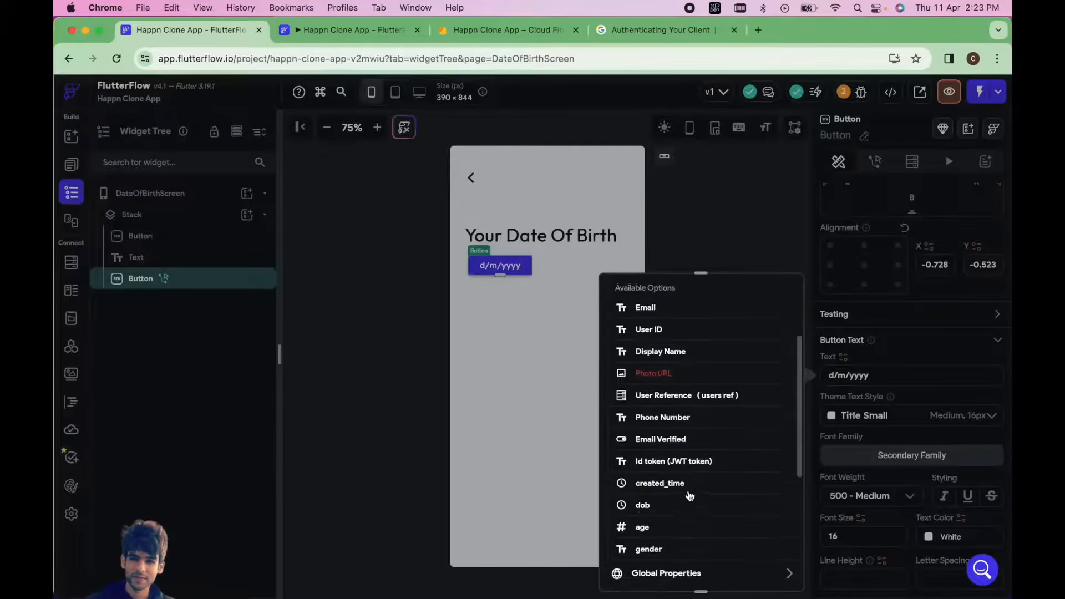
click(643, 504)
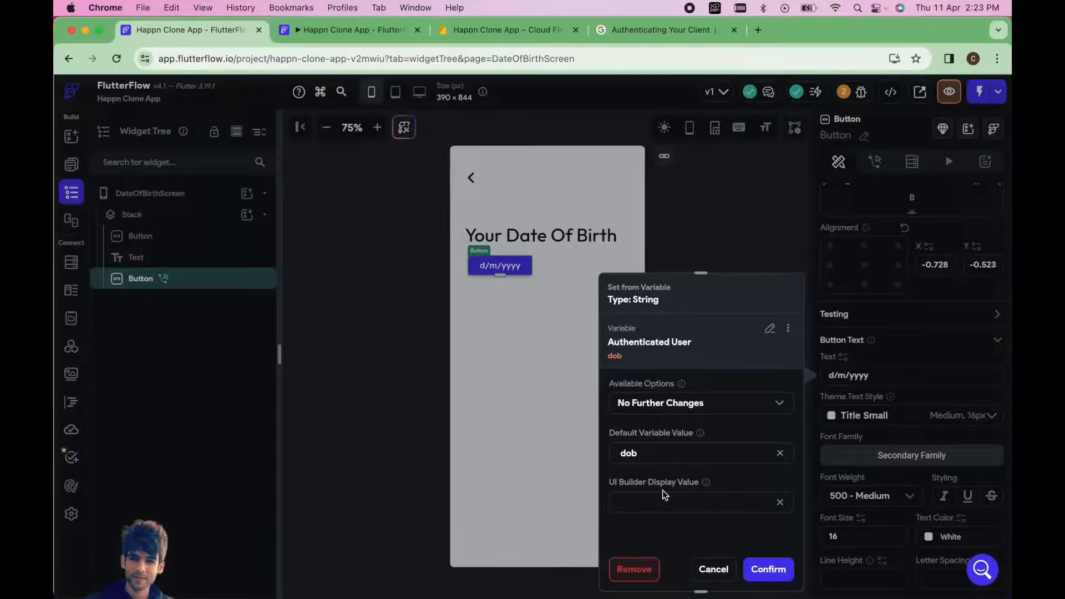
- Give the button text's dob binding a sample date as its UI Builder display value and confirm the variable
click(677, 507)
text(4/4/1995)
click(768, 570)
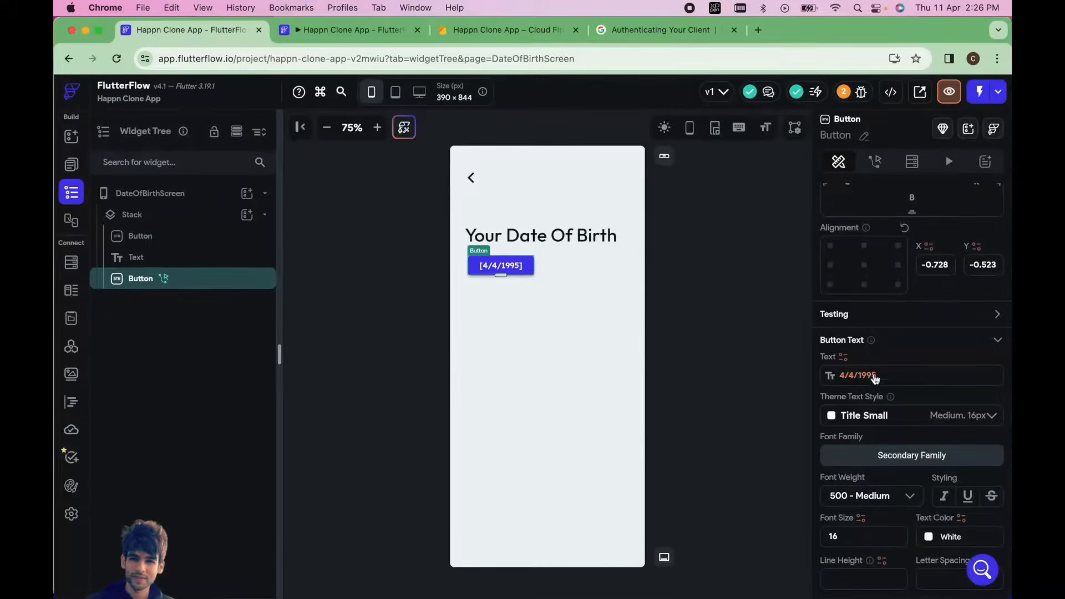
- Format the button text's dob variable with DateTime Format using the d/M/y option
click(844, 357)
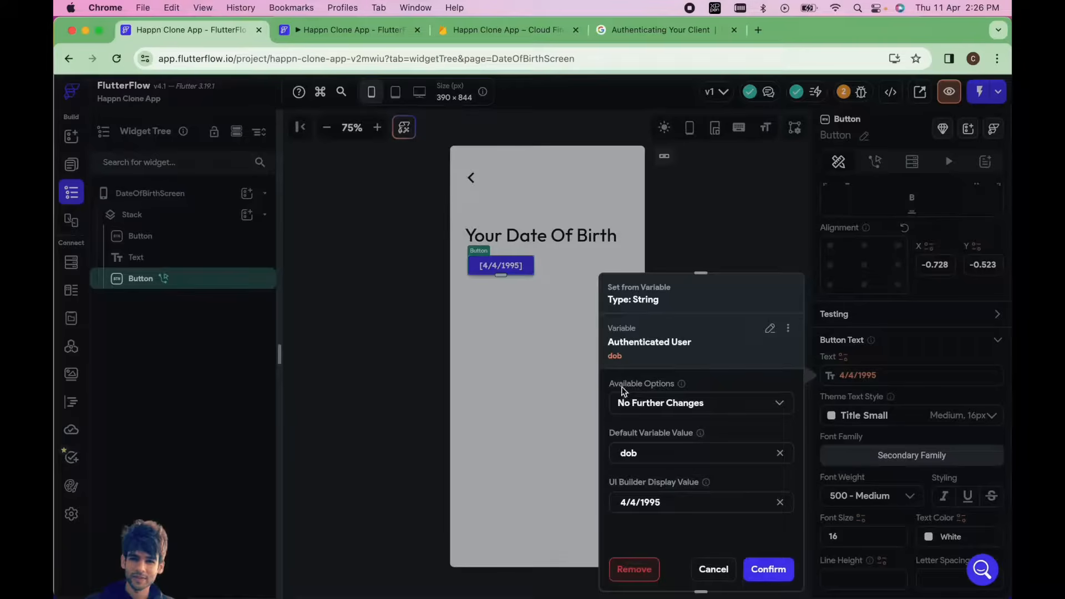
click(639, 406)
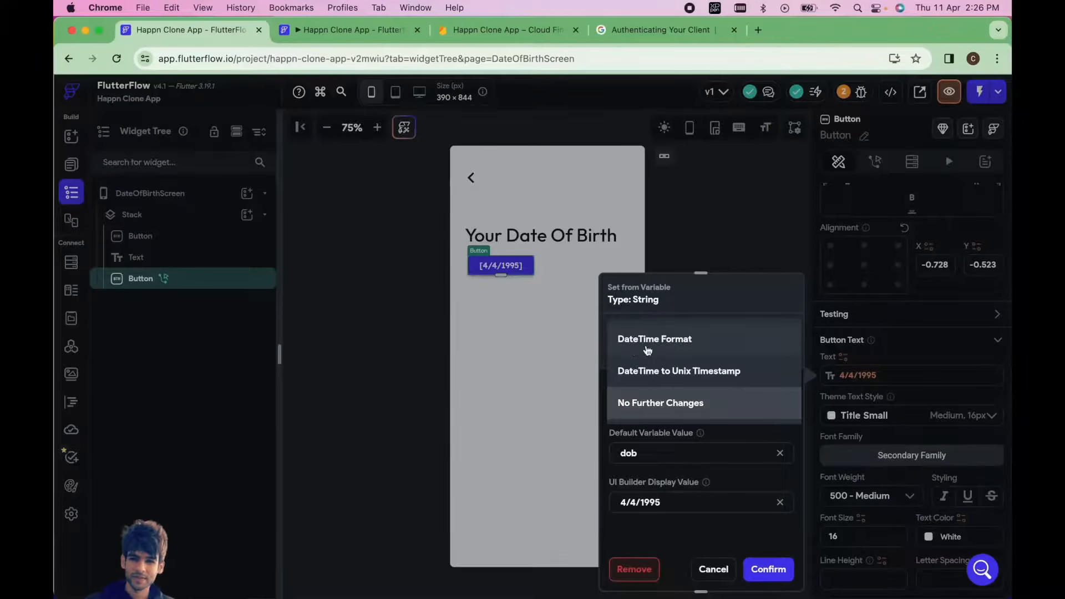
click(669, 342)
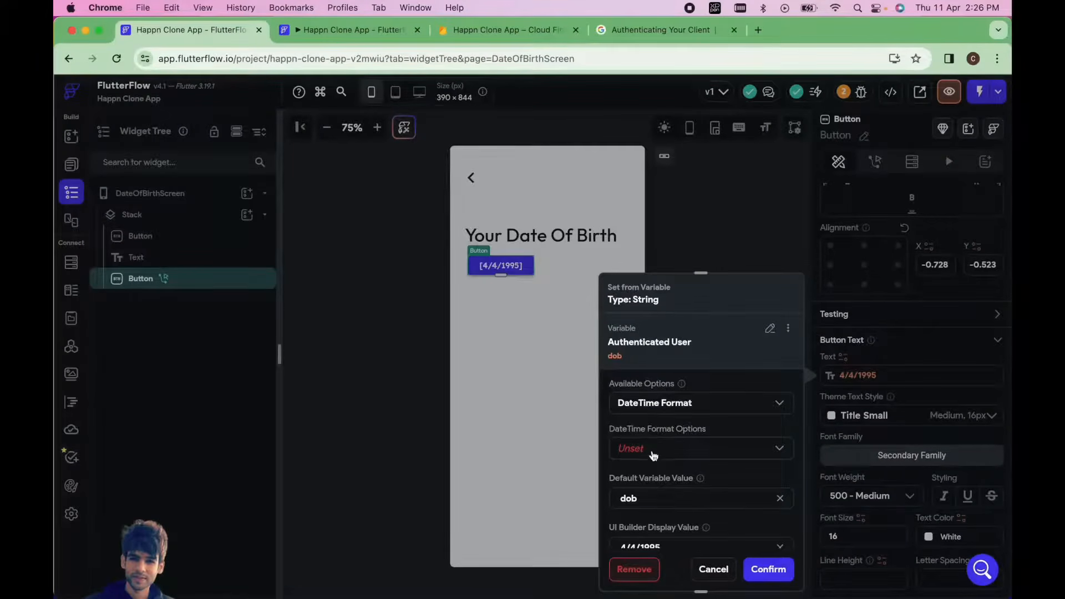
scroll(653, 454, down, 1)
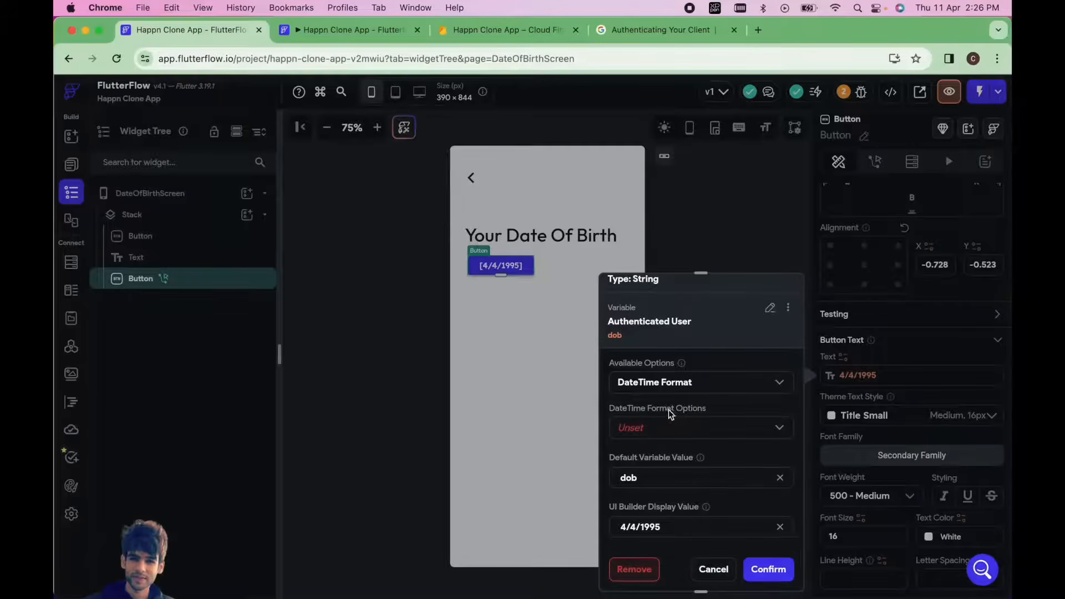
click(647, 432)
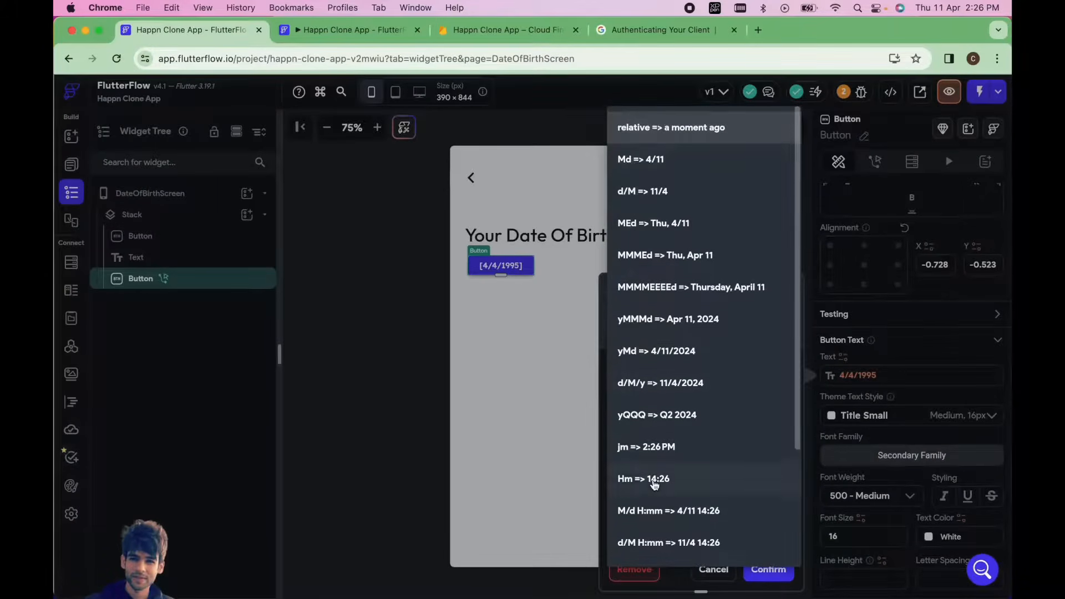
scroll(654, 485, down, 2)
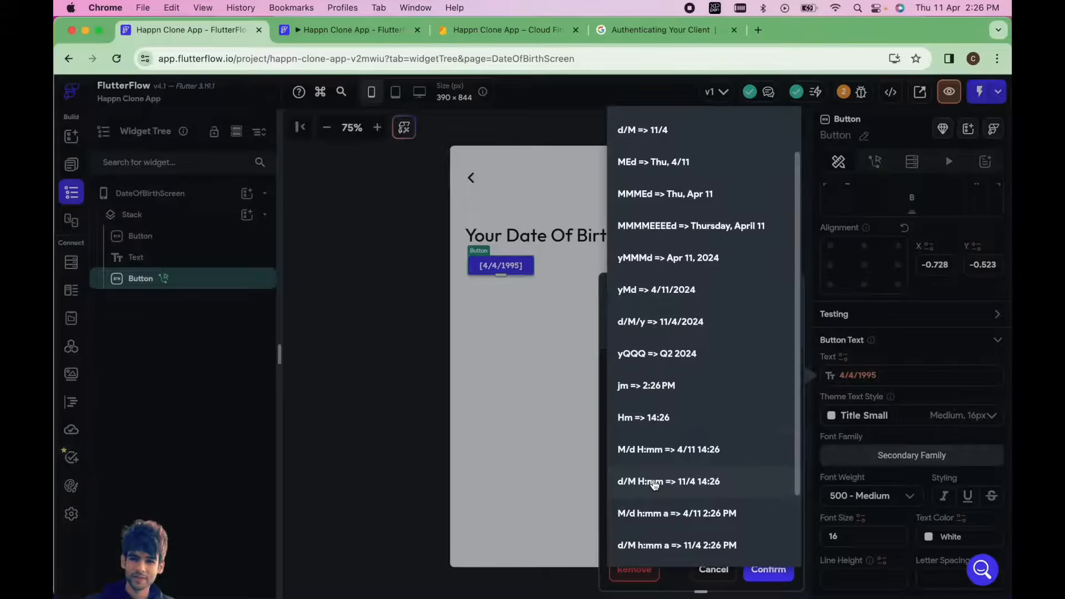
scroll(653, 418, up, 1)
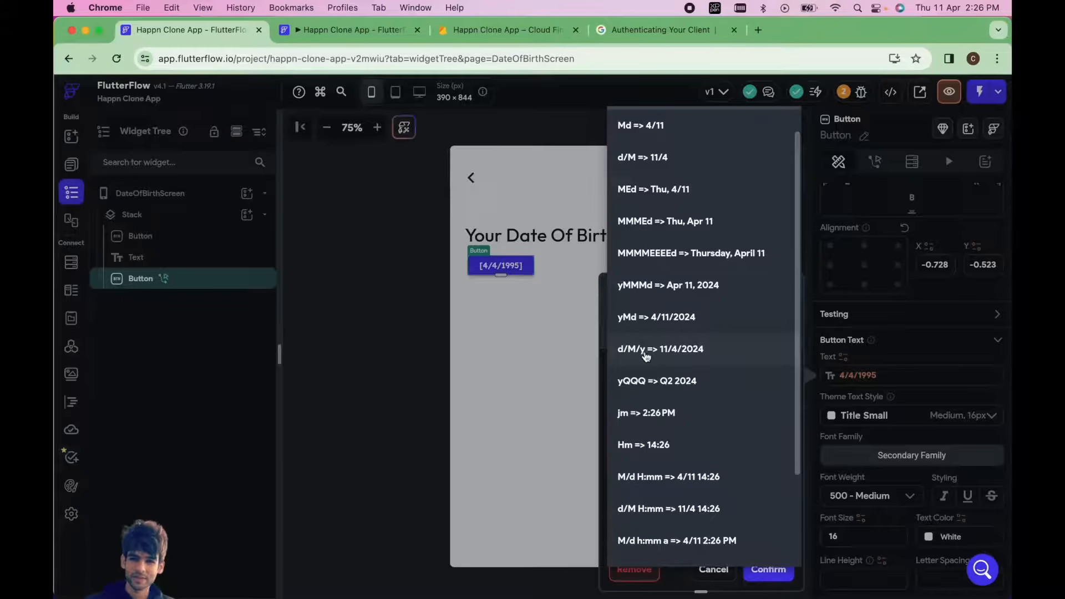
click(665, 353)
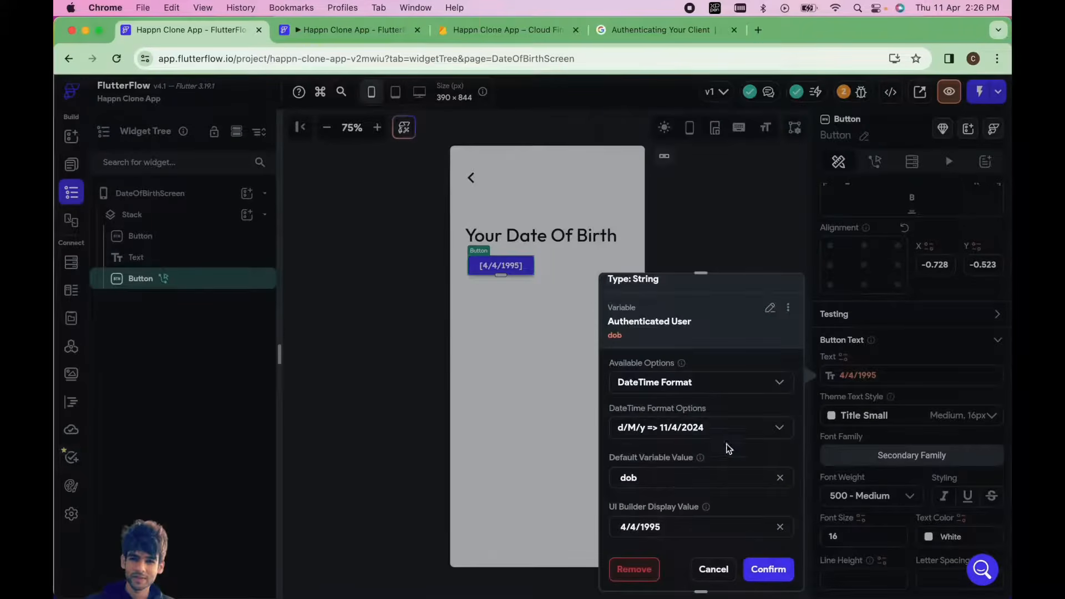
click(775, 570)
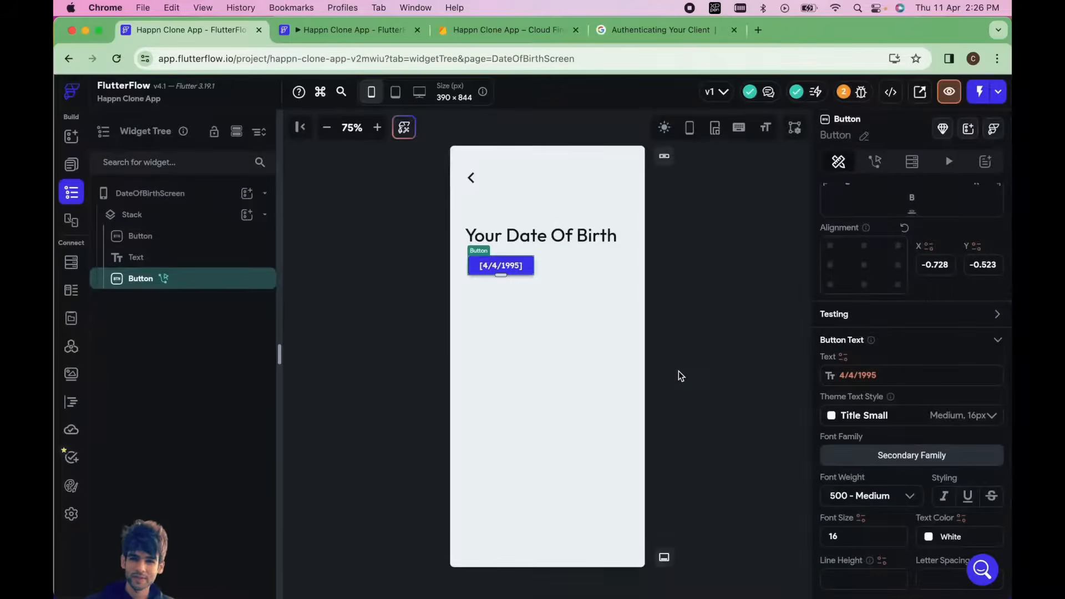
click(434, 327)
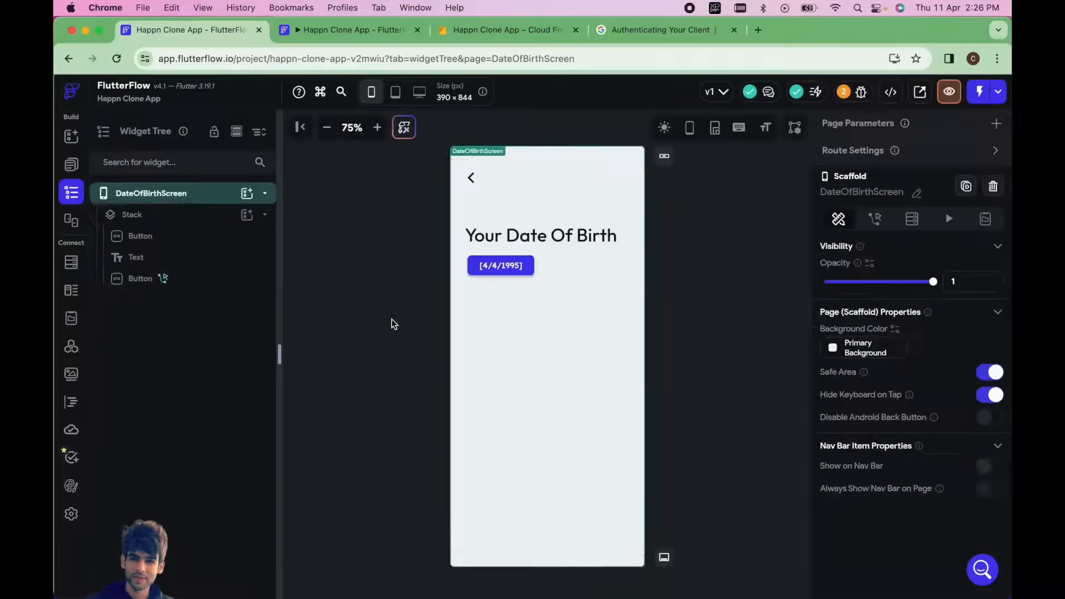
- Open the action flow editor for the Update button in the ValidateDOB component
click(71, 165)
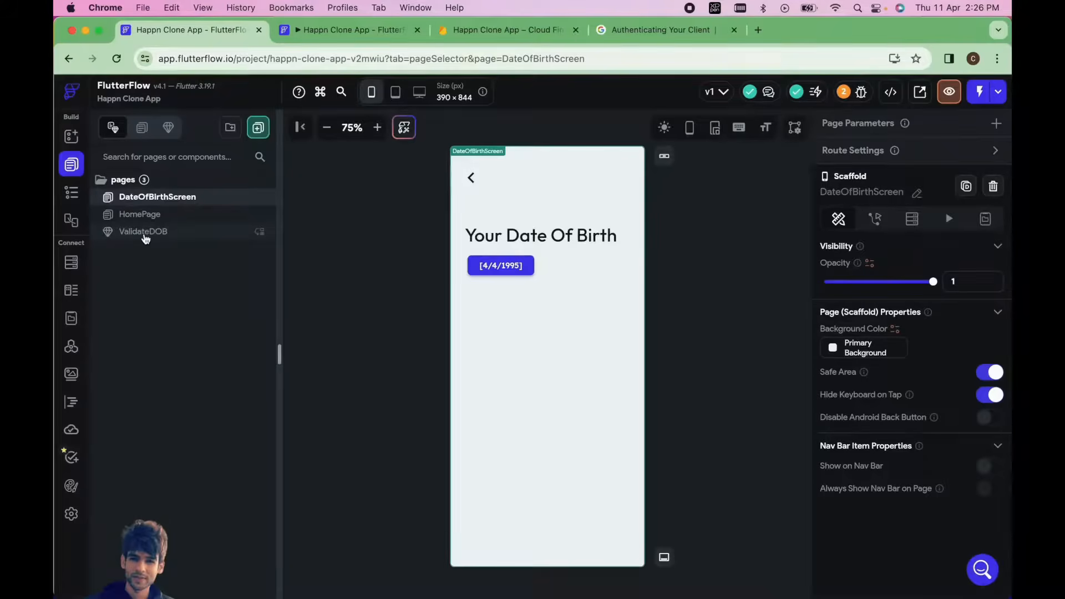
click(146, 233)
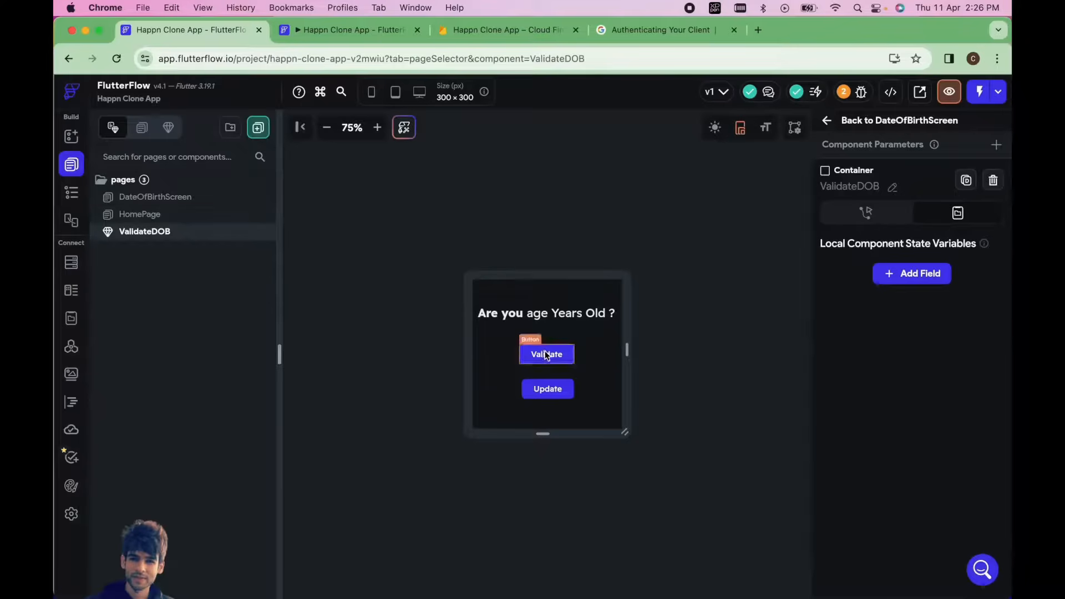
click(549, 393)
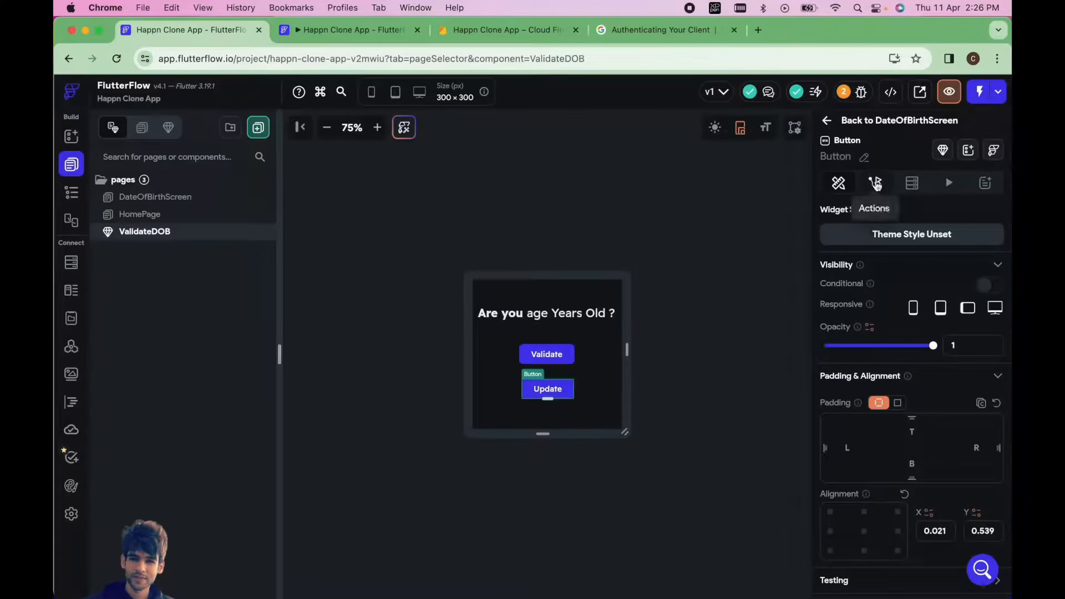
click(875, 184)
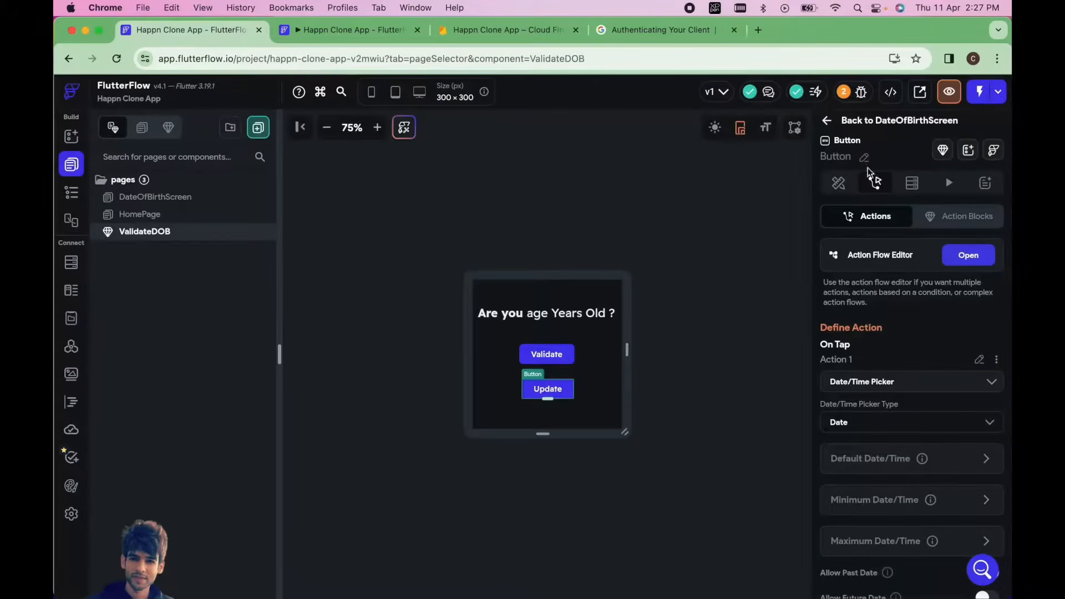
click(968, 256)
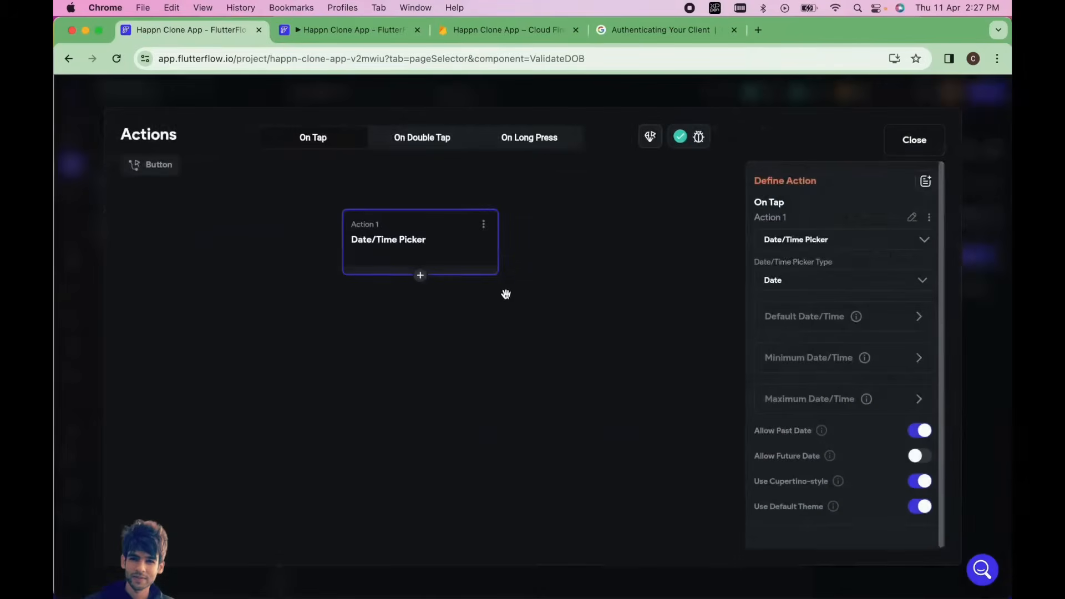
- Look at the date picker in the running app and return to the Update button's action flow
click(353, 32)
scroll(580, 518, up, 3)
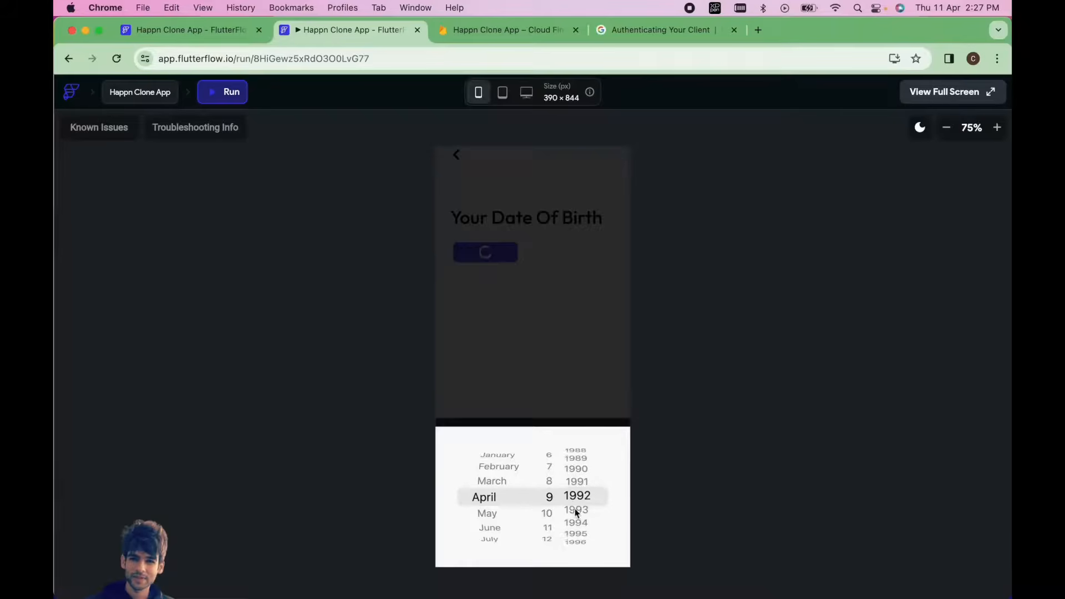
click(196, 35)
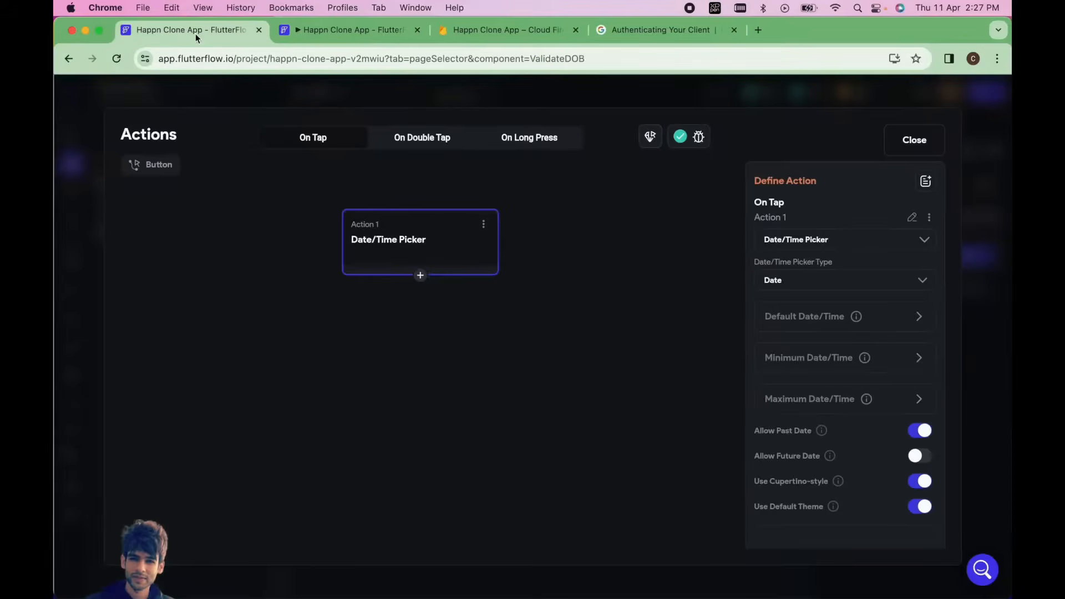
- Add a Firestore Update Document action after the Date/Time Picker in the Update button's On Tap flow
click(421, 275)
click(421, 305)
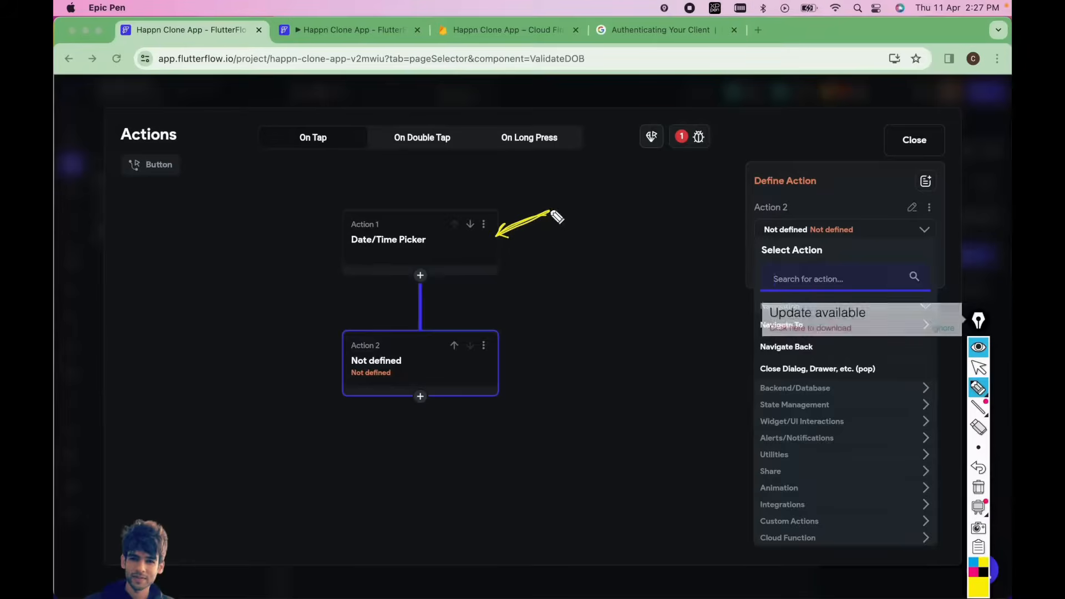
click(943, 328)
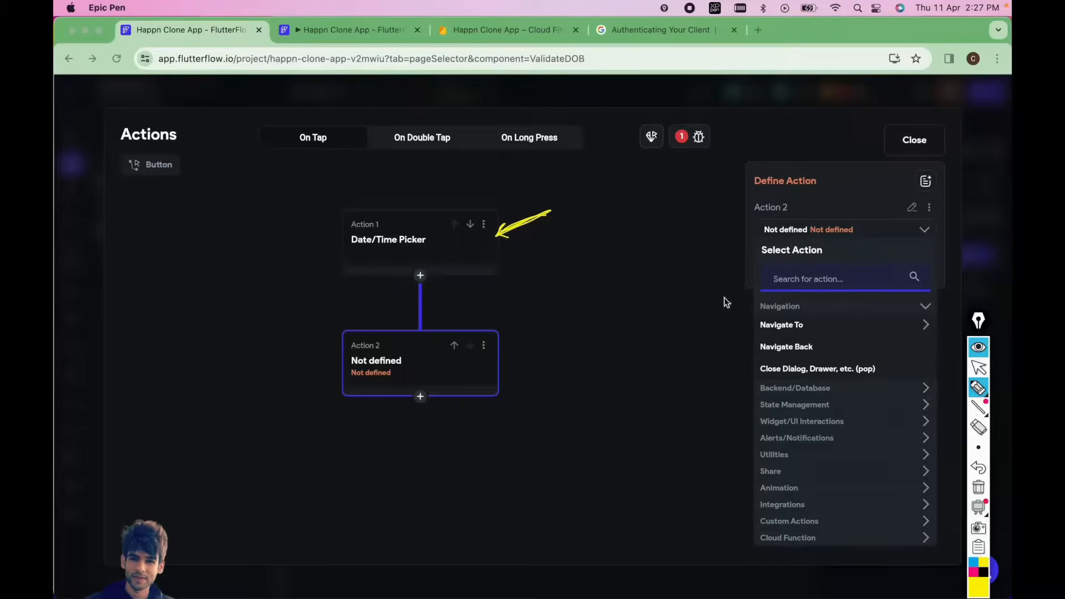
drag(537, 341, 514, 355)
click(977, 348)
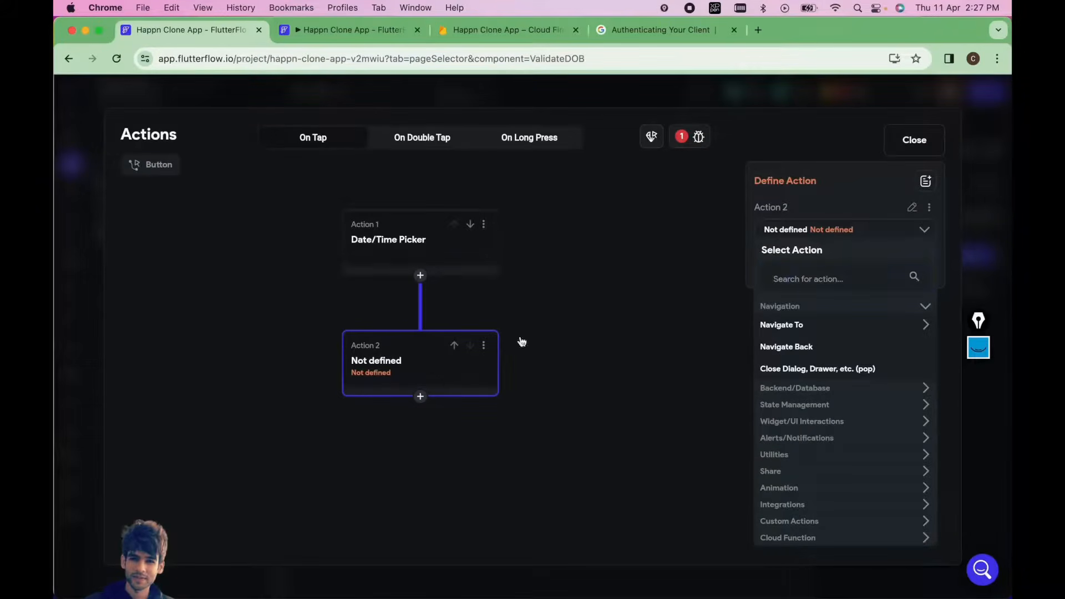
click(790, 279)
text(Update)
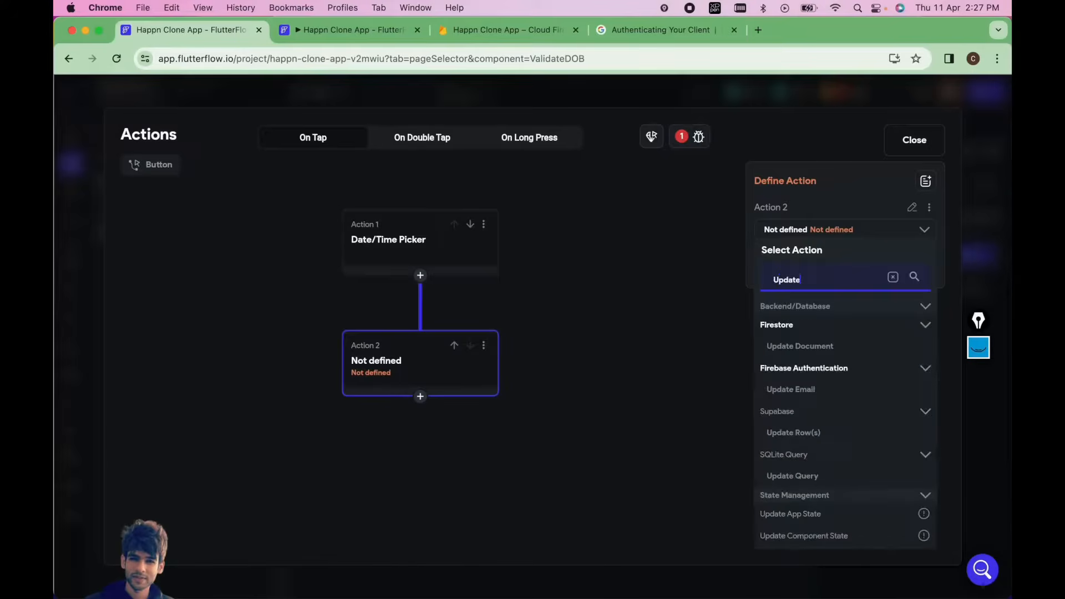
text( D)
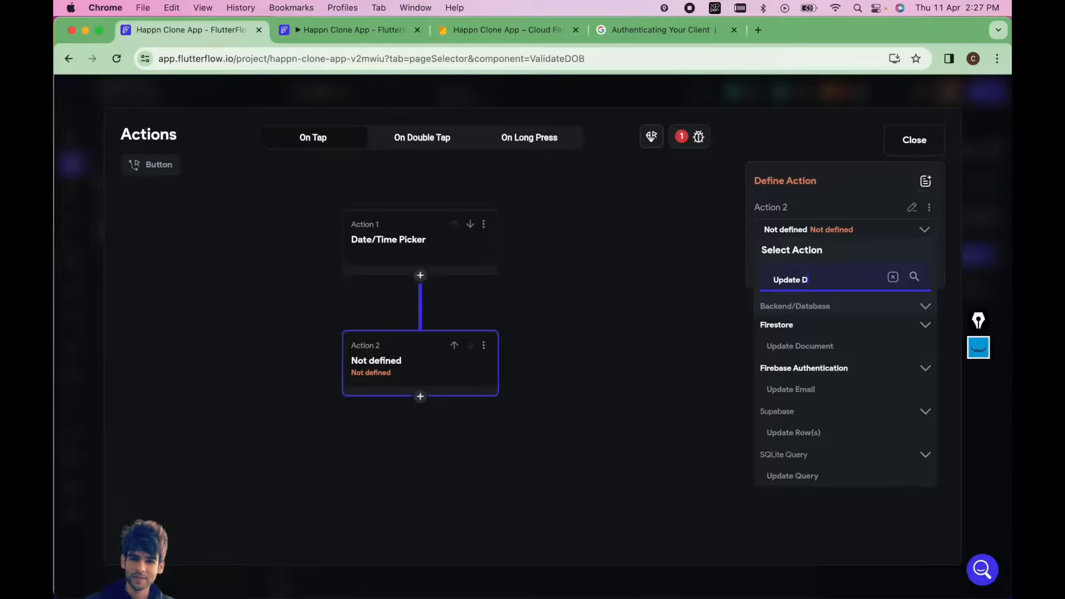
click(800, 347)
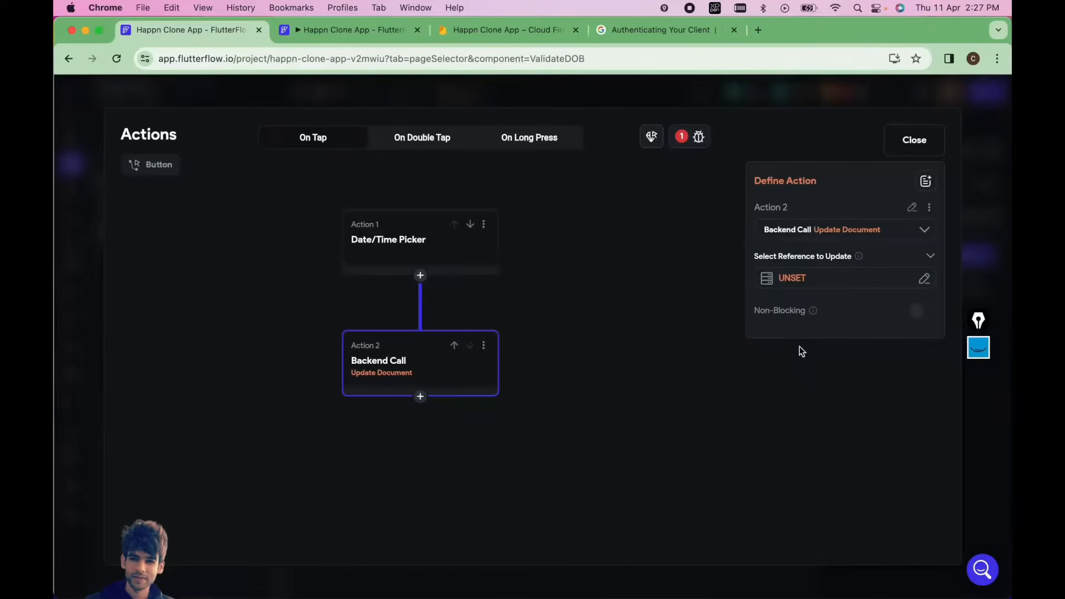
- Set the Update Document action's reference to the authenticated user's User Reference and confirm it
click(799, 280)
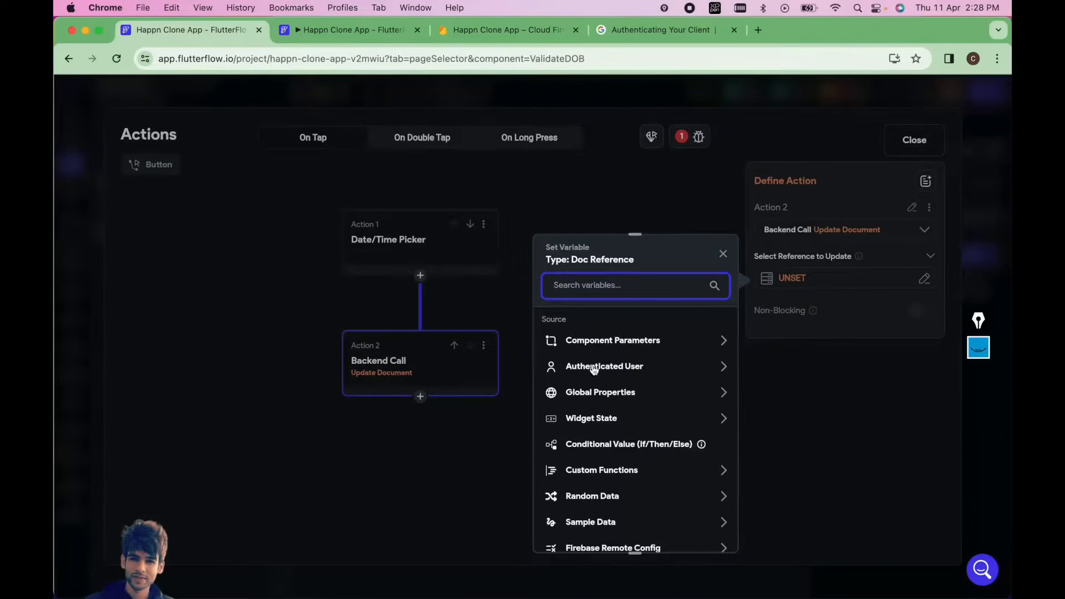
click(652, 369)
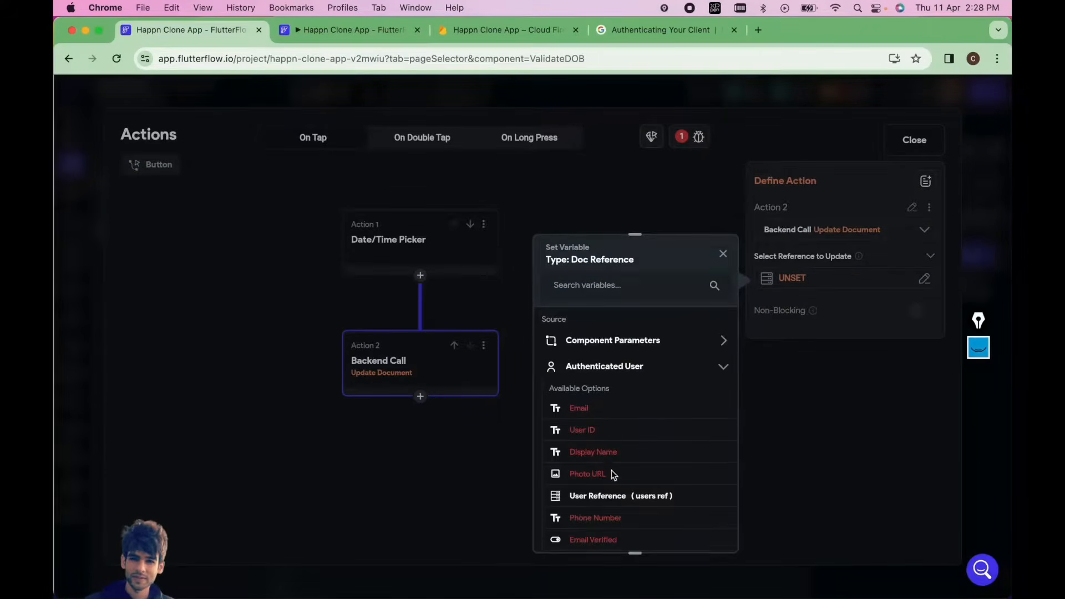
scroll(612, 473, down, 1)
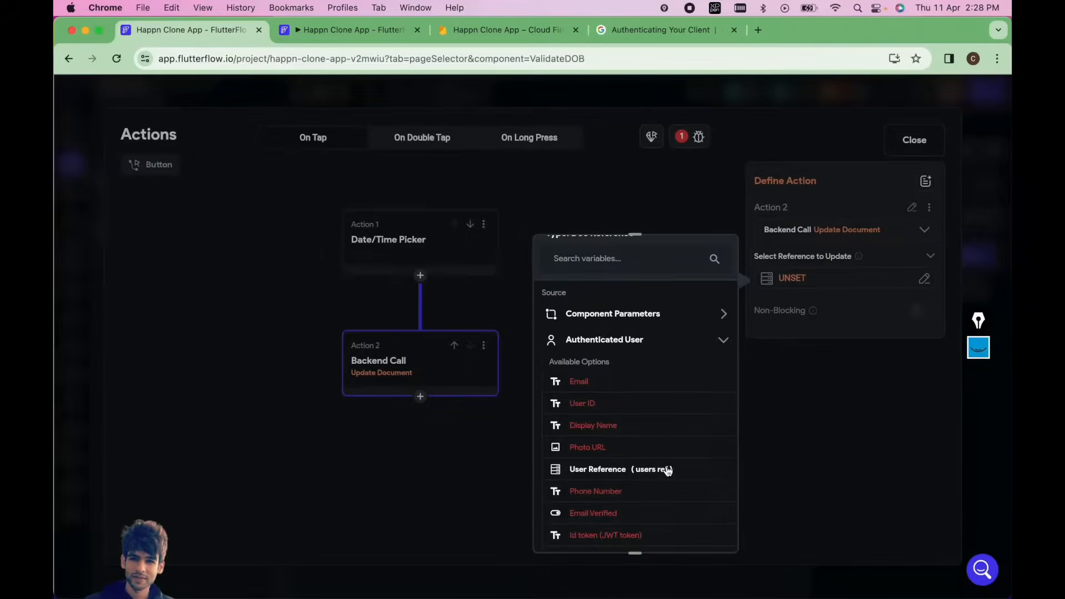
click(650, 470)
click(702, 529)
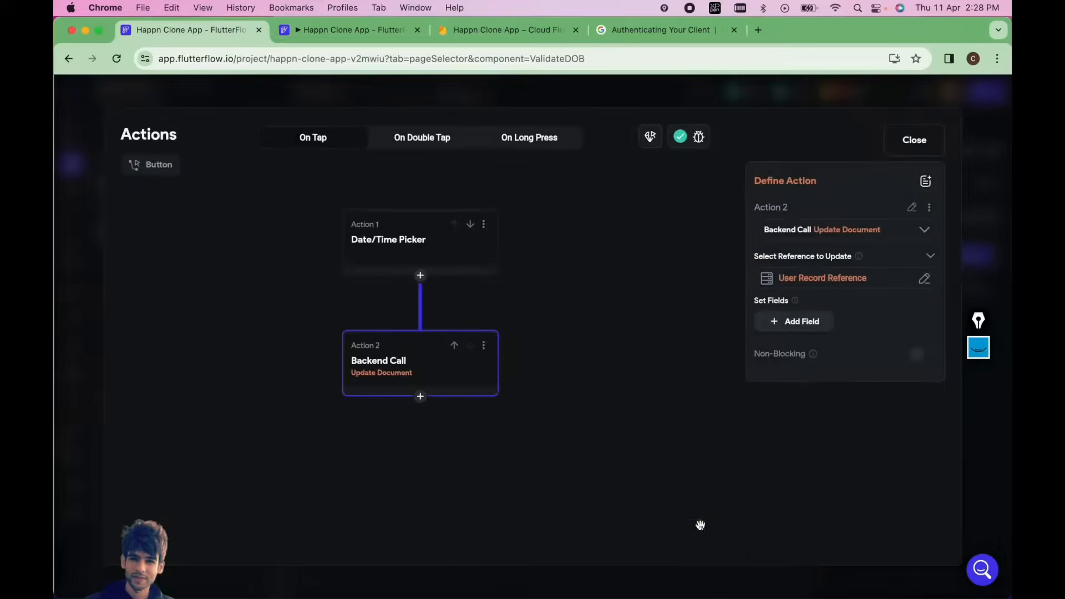
- Add the dob field to the Update Document action with its value taken from a variable
click(794, 321)
click(783, 334)
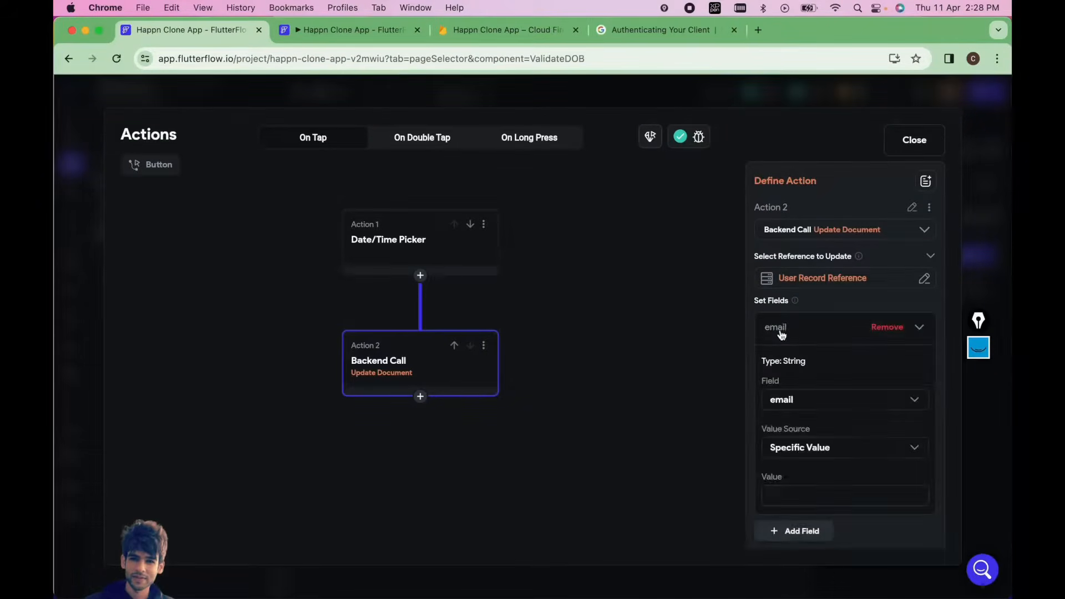
click(783, 399)
click(793, 482)
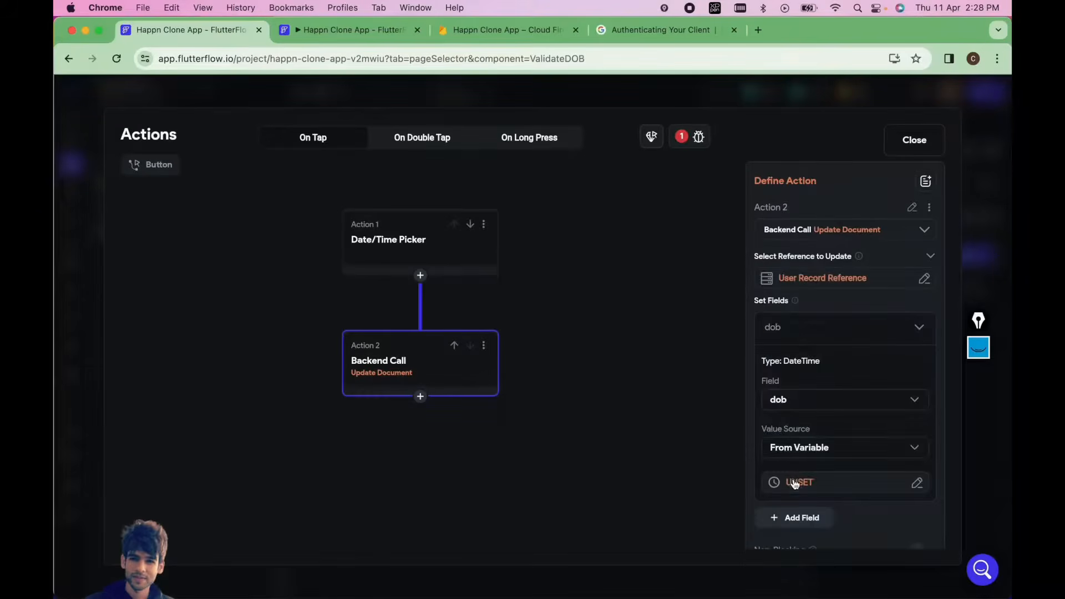
- Bind the dob field's value to the Date Picked widget state and confirm the variable
scroll(800, 400, down, 1)
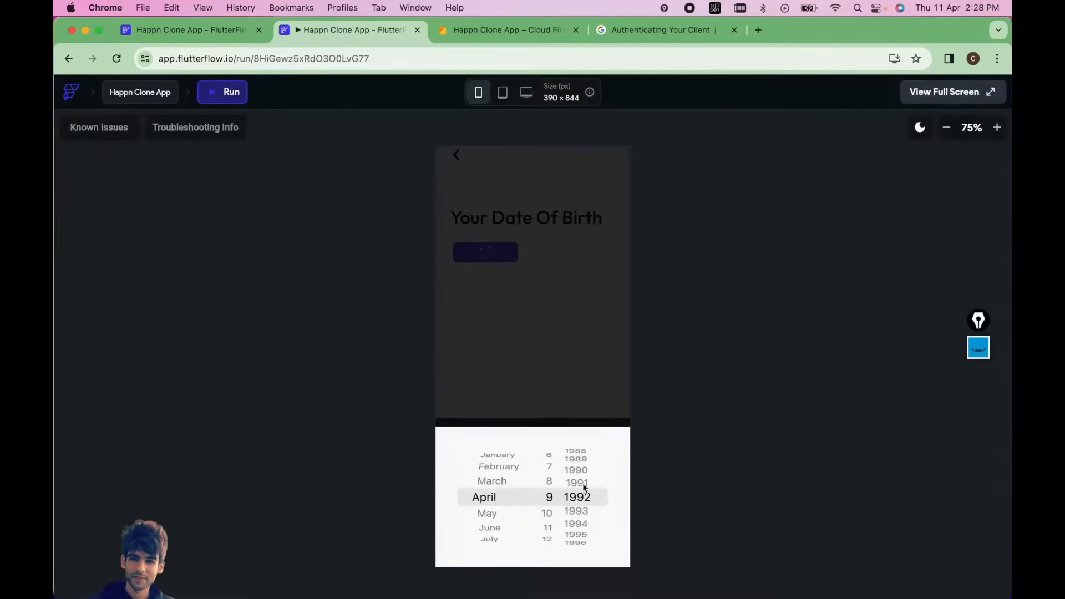
click(202, 31)
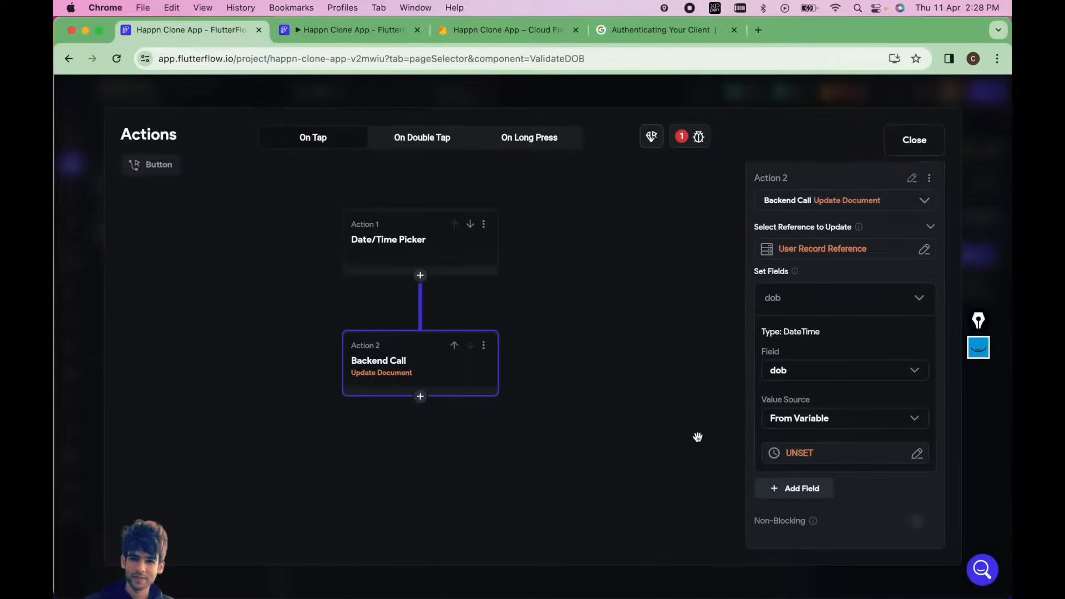
click(803, 453)
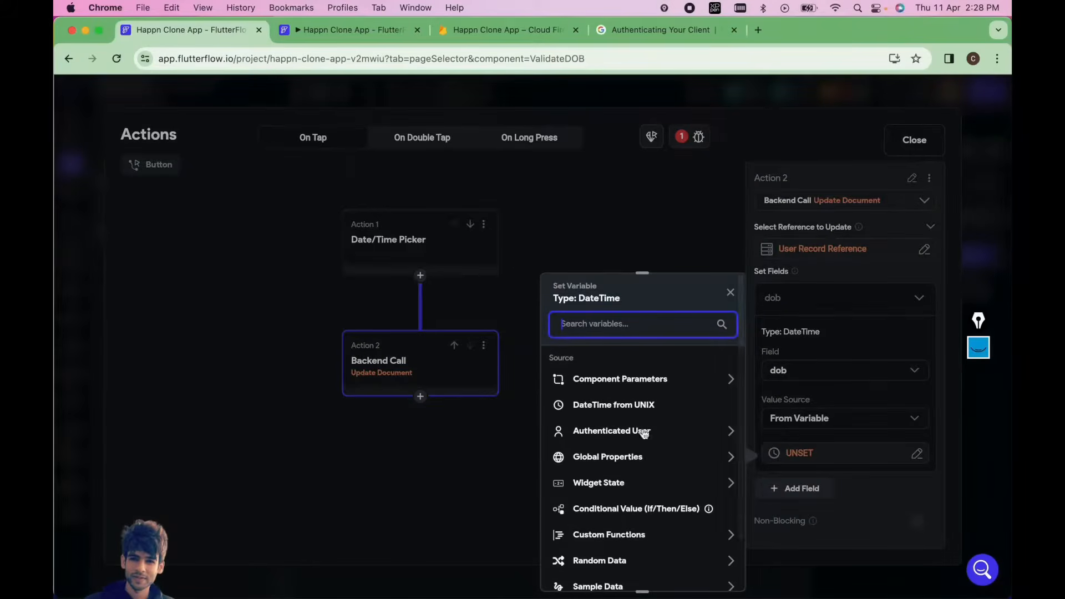
scroll(650, 486, down, 1)
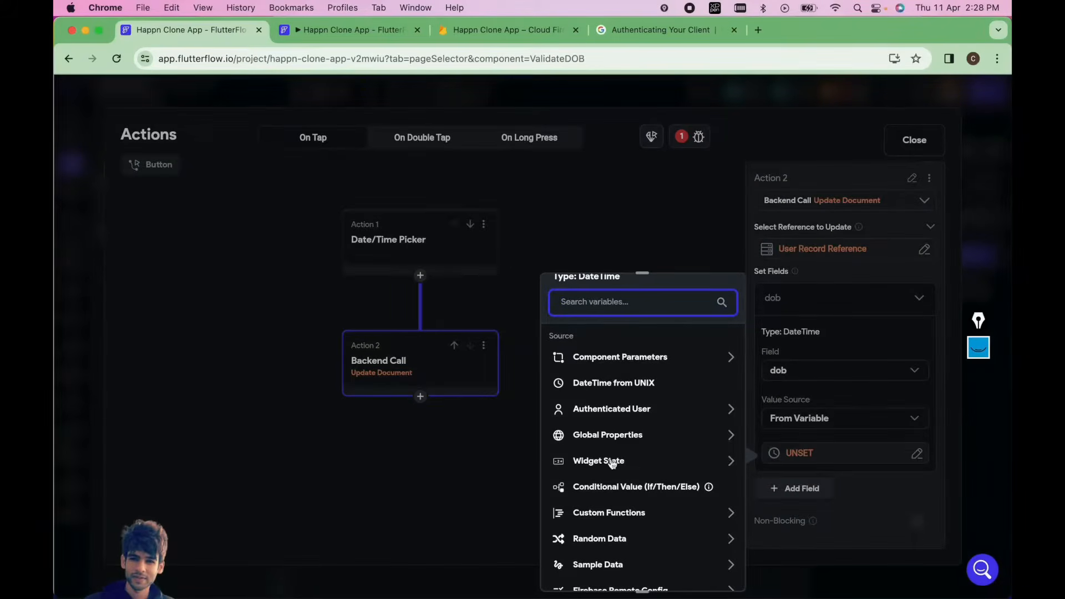
scroll(588, 472, down, 1)
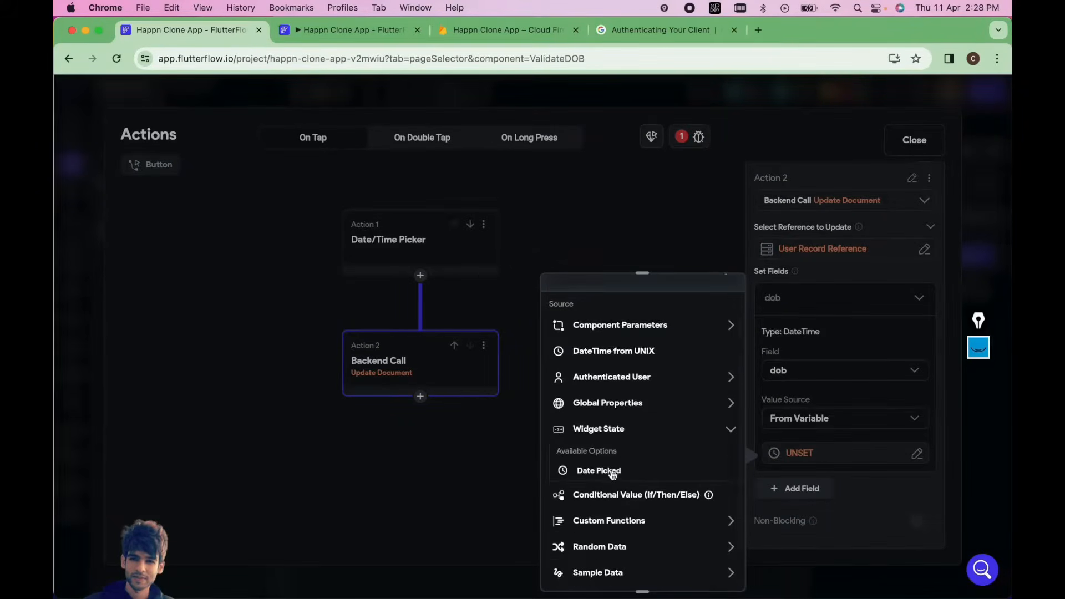
click(613, 472)
click(710, 569)
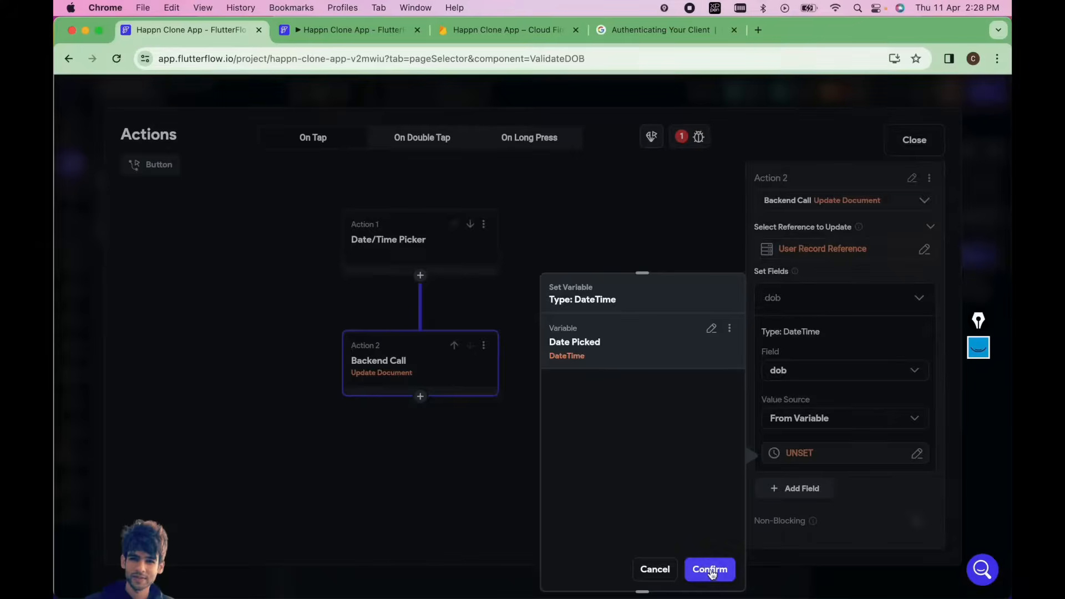
click(980, 349)
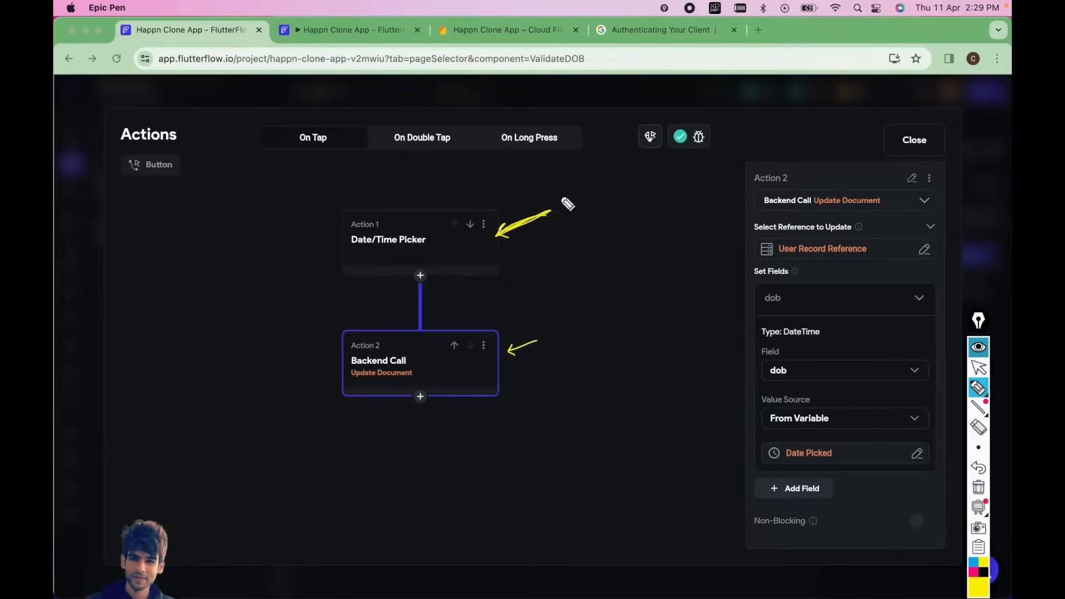
drag(559, 206, 556, 195)
mouse_move(550, 335)
mouse_down()
mouse_move(580, 349)
mouse_move(556, 321)
mouse_up()
mouse_move(905, 197)
mouse_down()
mouse_move(886, 197)
mouse_move(902, 221)
mouse_move(917, 206)
mouse_move(905, 201)
mouse_up()
mouse_move(882, 240)
mouse_down()
mouse_move(884, 254)
mouse_move(898, 244)
mouse_move(891, 236)
mouse_up()
drag(529, 42, 540, 64)
mouse_move(779, 258)
mouse_down()
mouse_move(871, 258)
mouse_move(780, 258)
mouse_move(789, 298)
mouse_move(803, 298)
mouse_up()
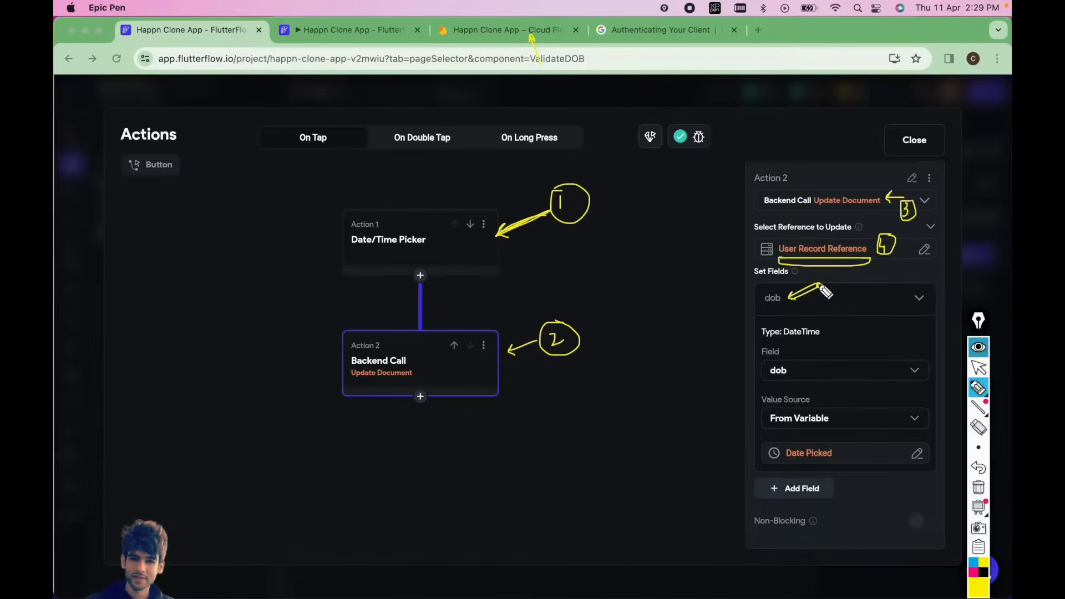
drag(782, 260, 717, 281)
mouse_move(794, 309)
mouse_down()
mouse_move(763, 309)
mouse_move(794, 309)
mouse_up()
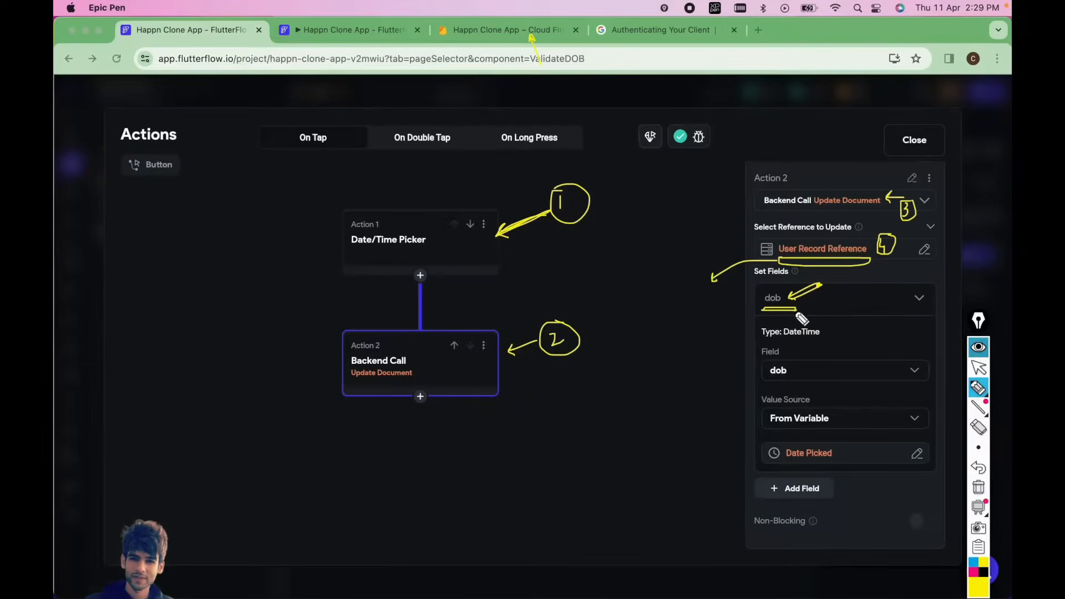
mouse_move(825, 337)
mouse_down()
mouse_move(768, 383)
mouse_move(797, 370)
mouse_move(819, 400)
mouse_move(856, 416)
mouse_move(869, 407)
mouse_move(848, 421)
mouse_move(881, 419)
mouse_move(875, 411)
mouse_move(843, 445)
mouse_up()
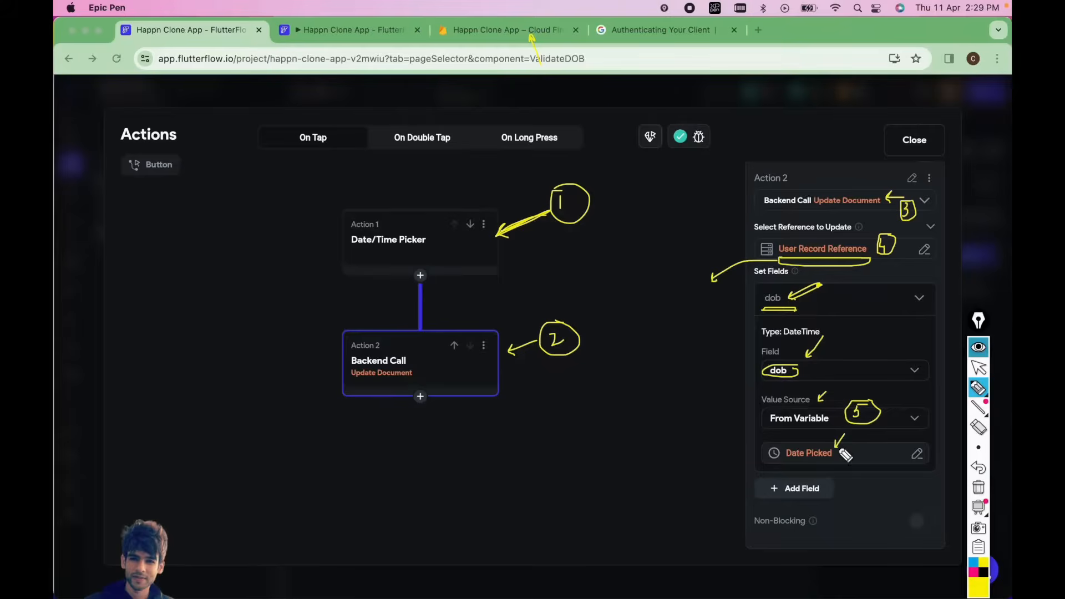
drag(471, 255, 460, 236)
click(978, 347)
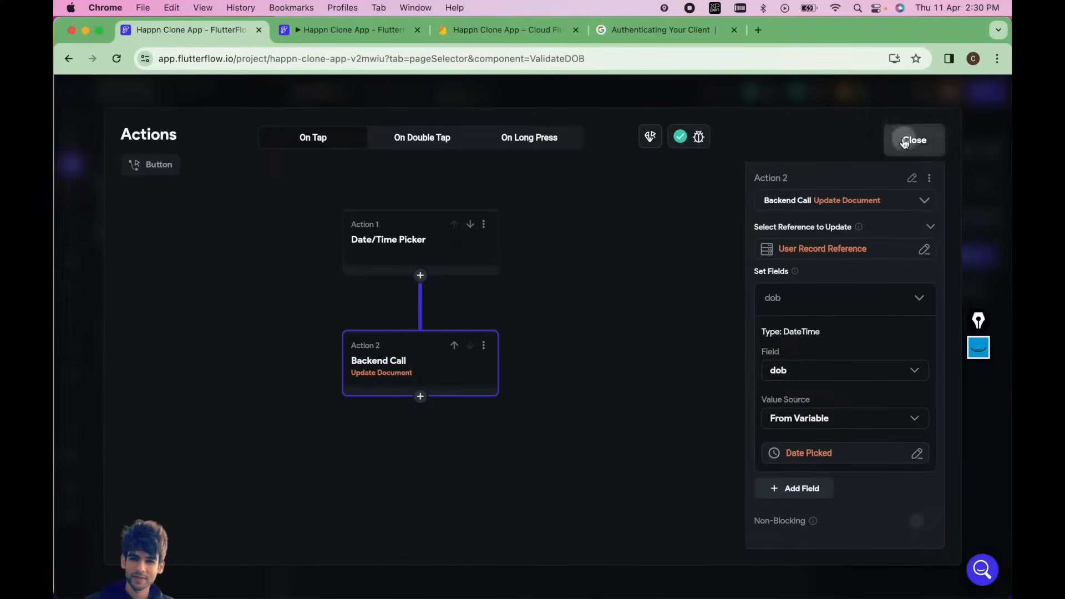
- Review the Date/Time Picker and Update Document actions in the Update button's reopened action flow
click(916, 140)
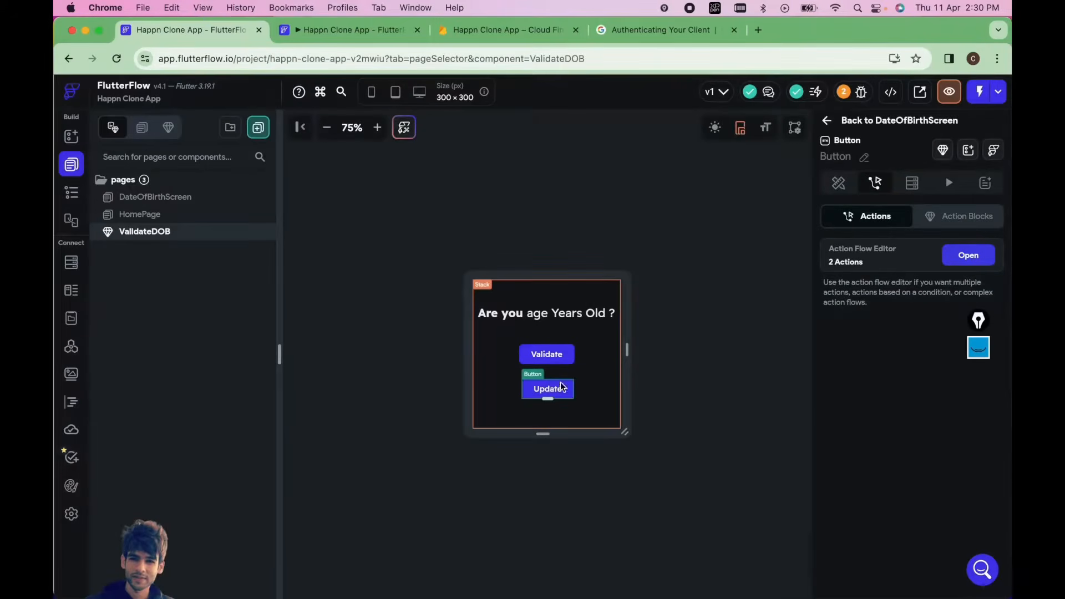
click(968, 256)
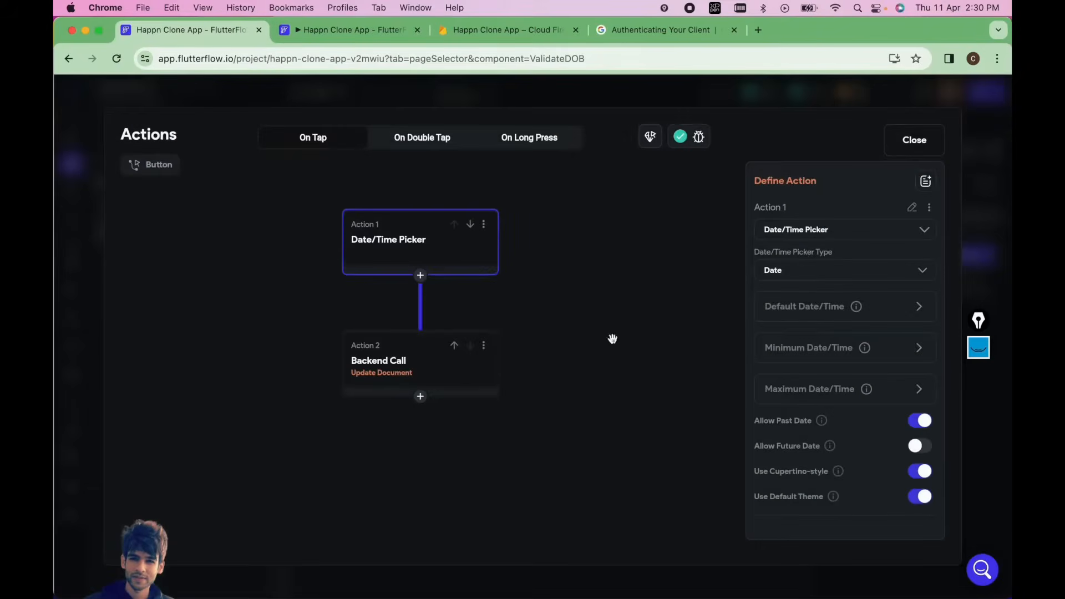
click(396, 368)
click(397, 243)
click(396, 353)
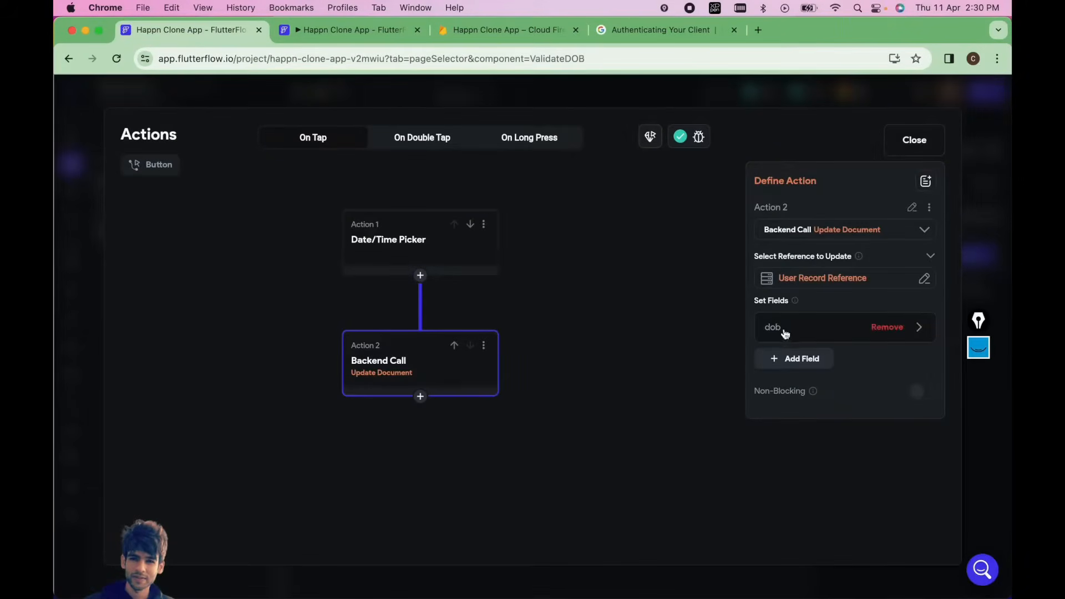
mouse_move(790, 327)
- Add a Bottom Sheet Dismiss action after the Update Document action and close the action flow editor
click(420, 396)
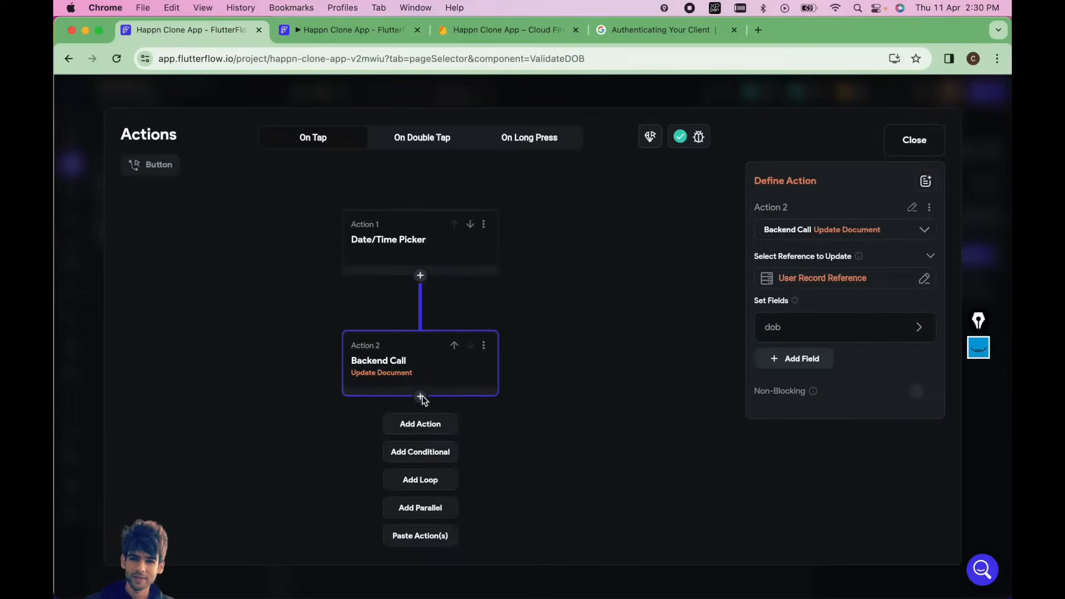
click(416, 425)
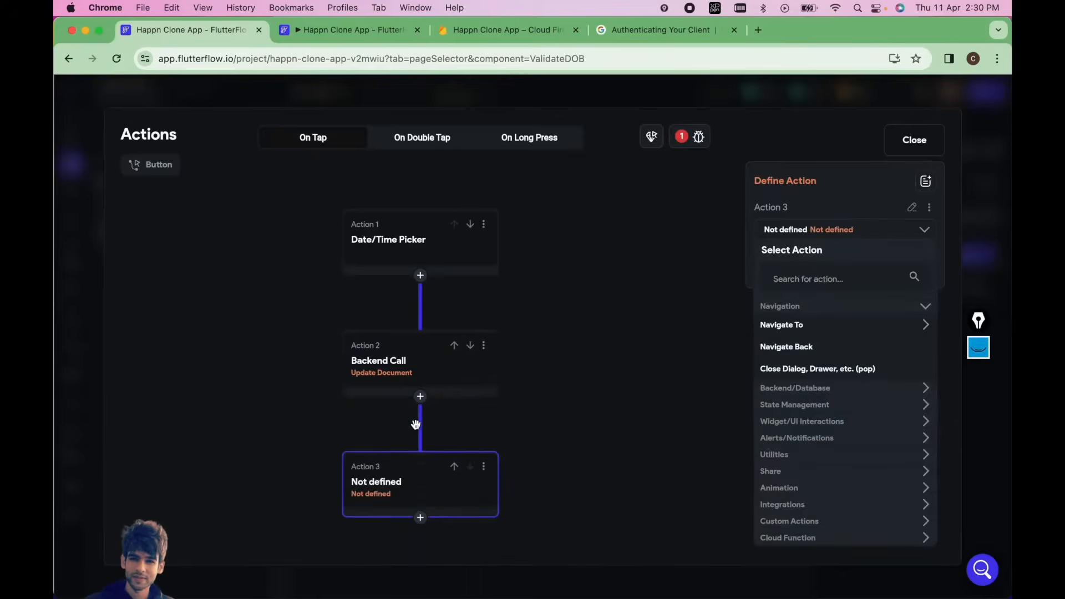
click(799, 278)
text(bottom)
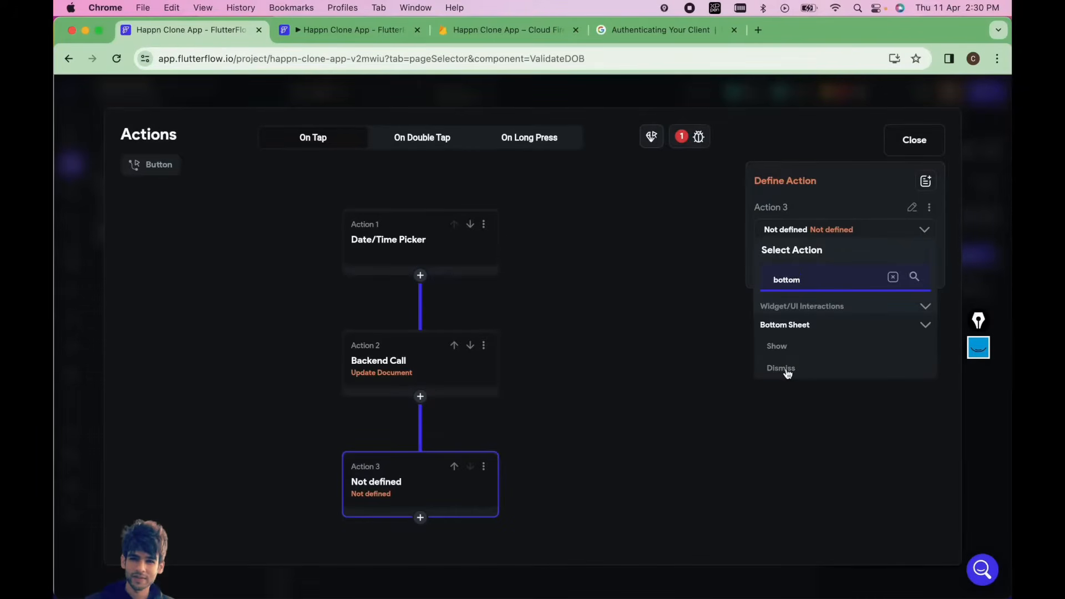
click(782, 369)
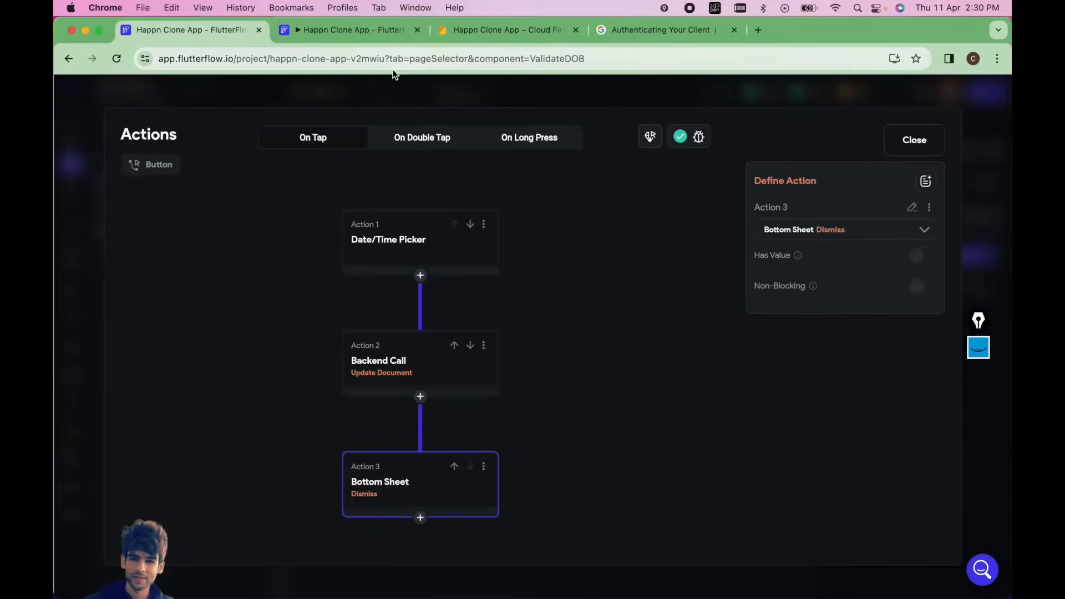
click(915, 141)
- Add a Bottom Sheet Dismiss action to the On Tap flow of the Validate button in the ValidateDOB component
click(546, 350)
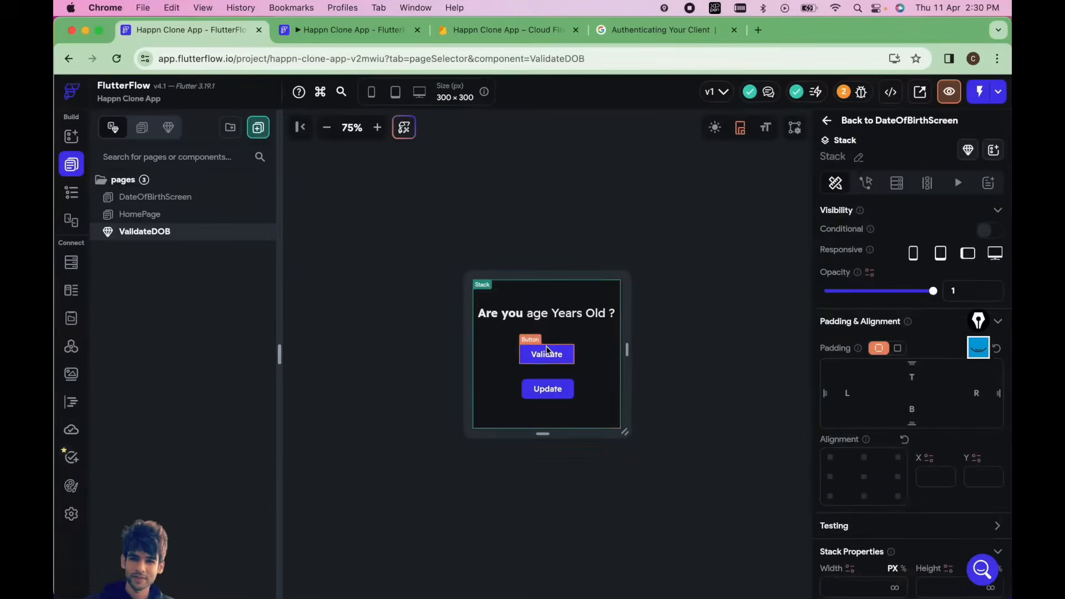
click(547, 351)
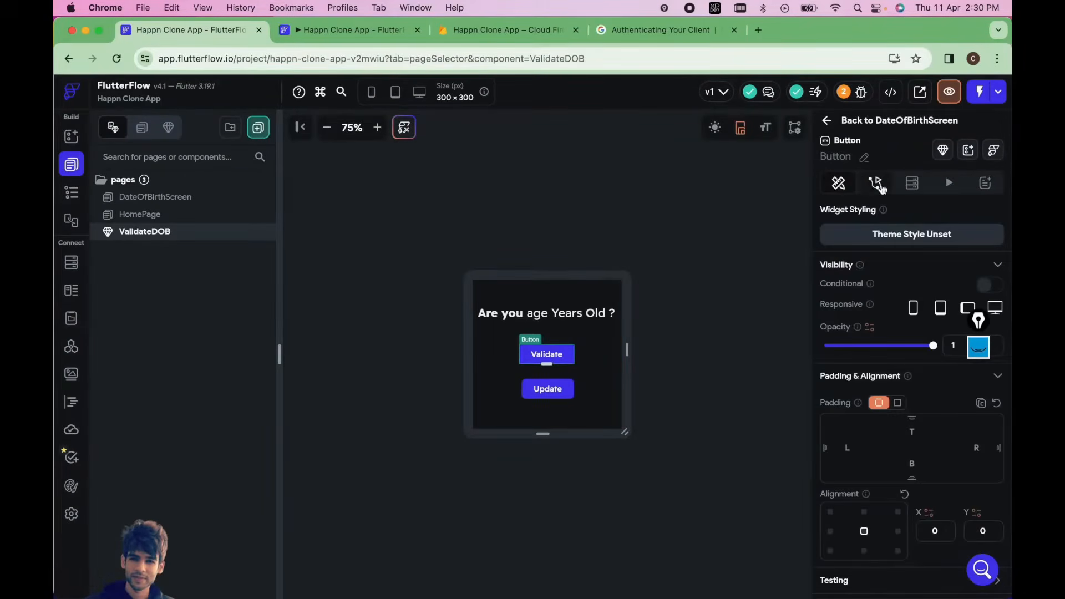
click(878, 185)
click(971, 255)
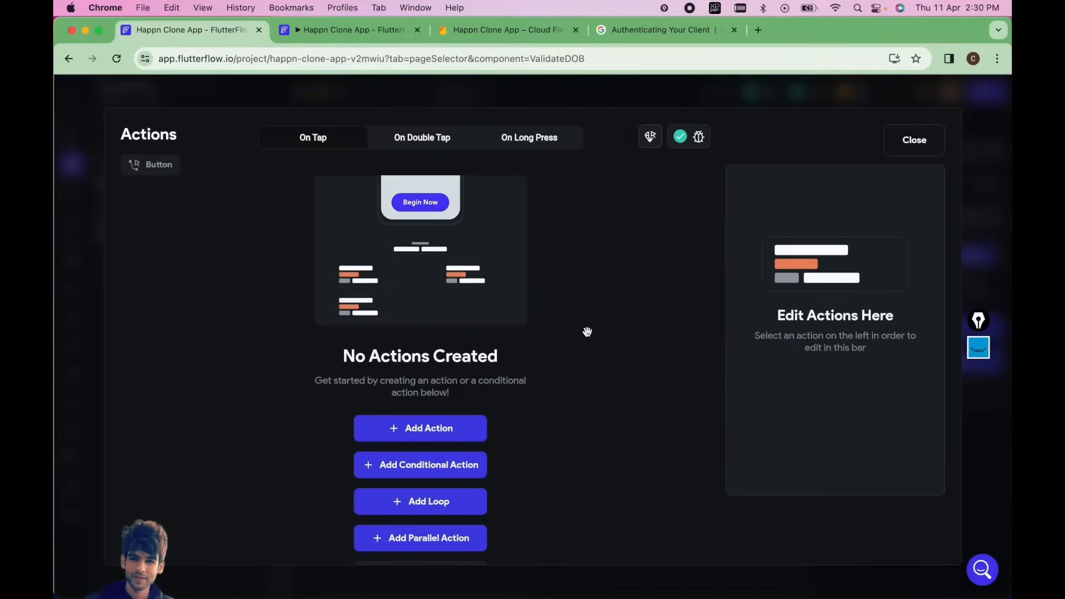
click(441, 438)
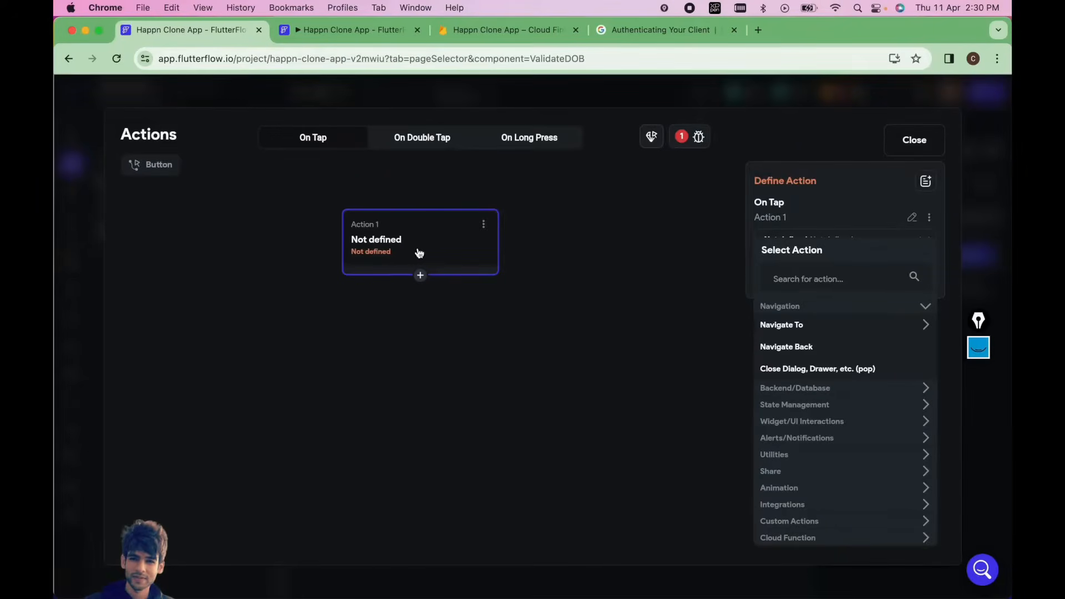
click(800, 281)
text(bottom)
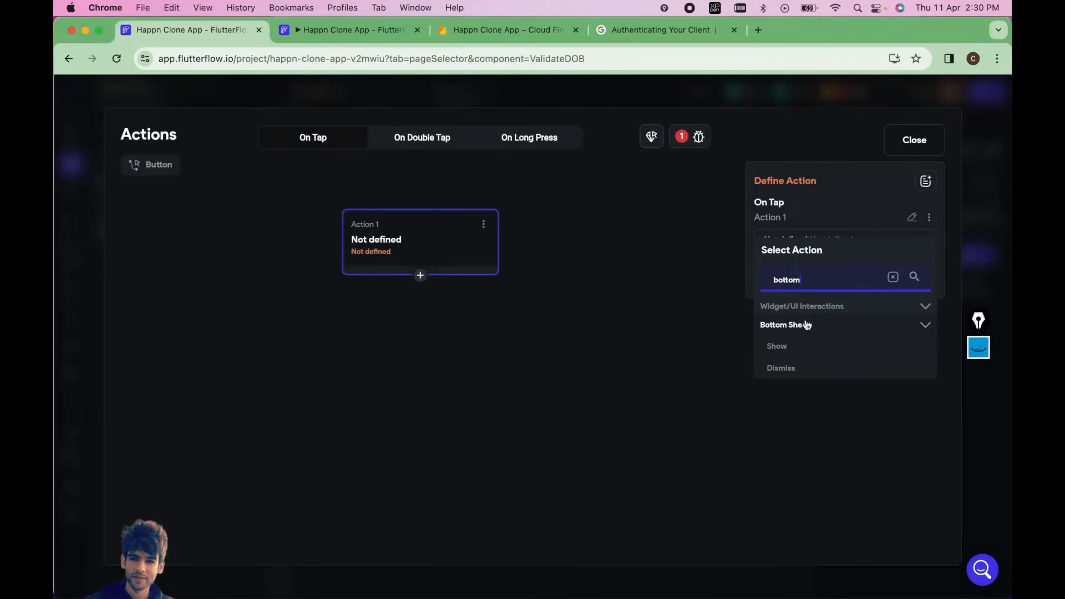
click(782, 369)
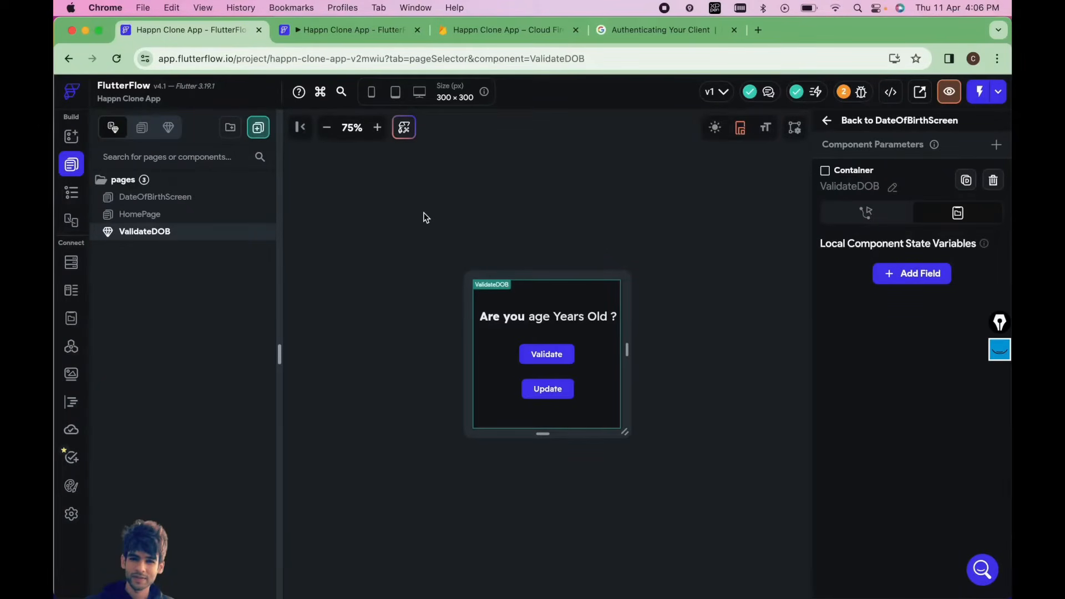
- Save the project and switch to the running test build of the app
key(super+s)
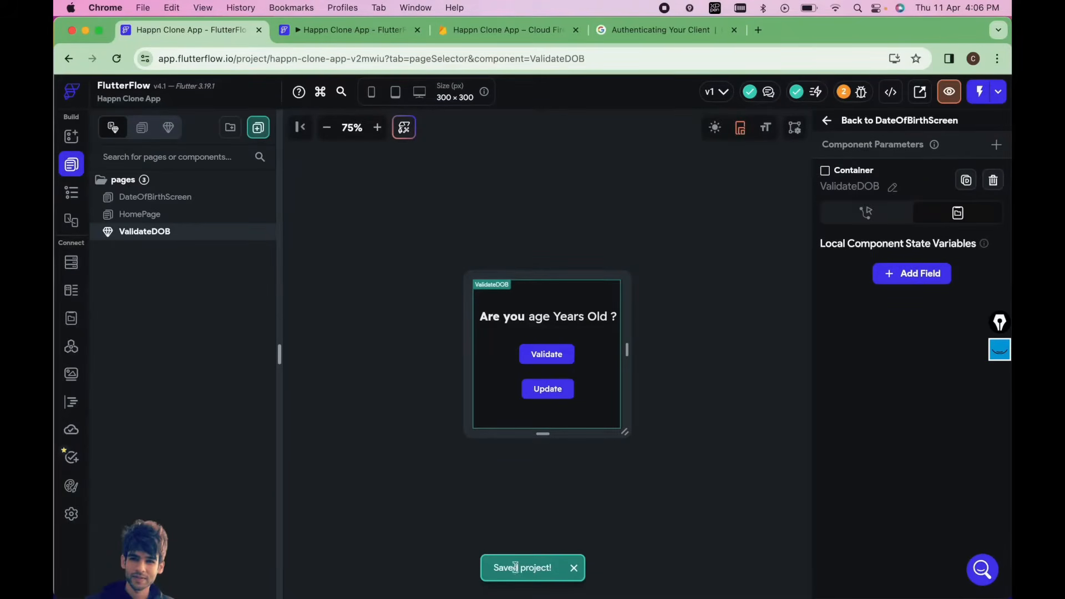
click(998, 93)
click(519, 177)
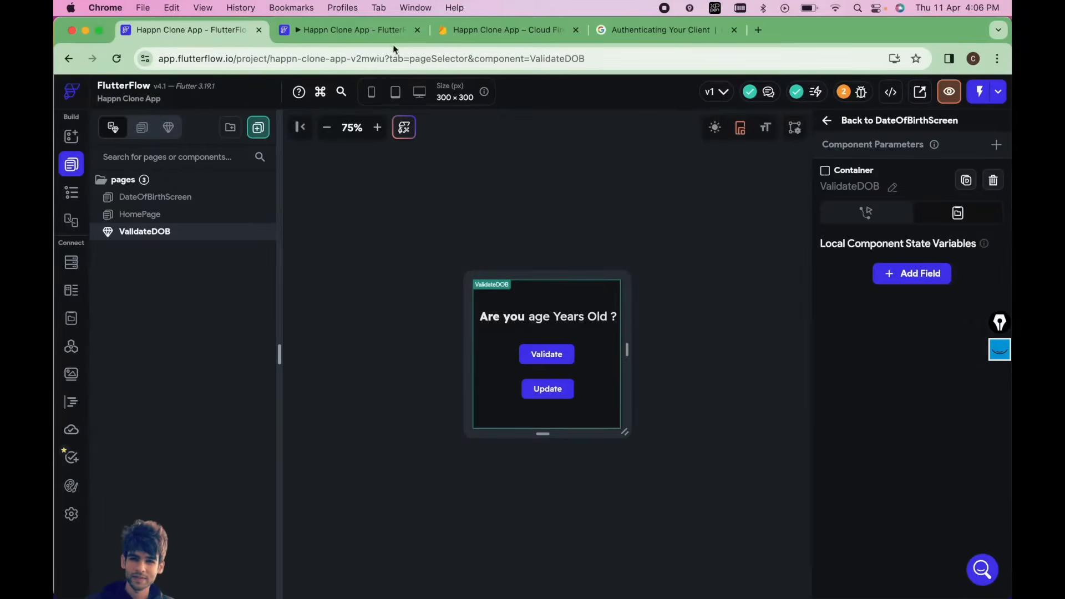
click(345, 31)
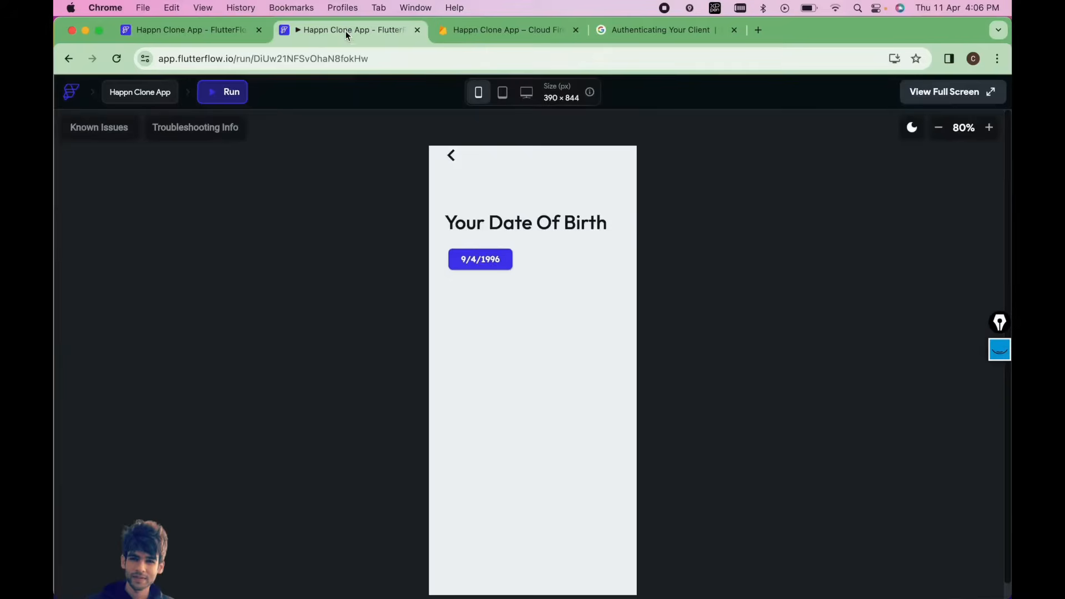
- Update the date of birth to an earlier year in the running app and check the user document's dob field in Firestore
click(482, 268)
click(533, 551)
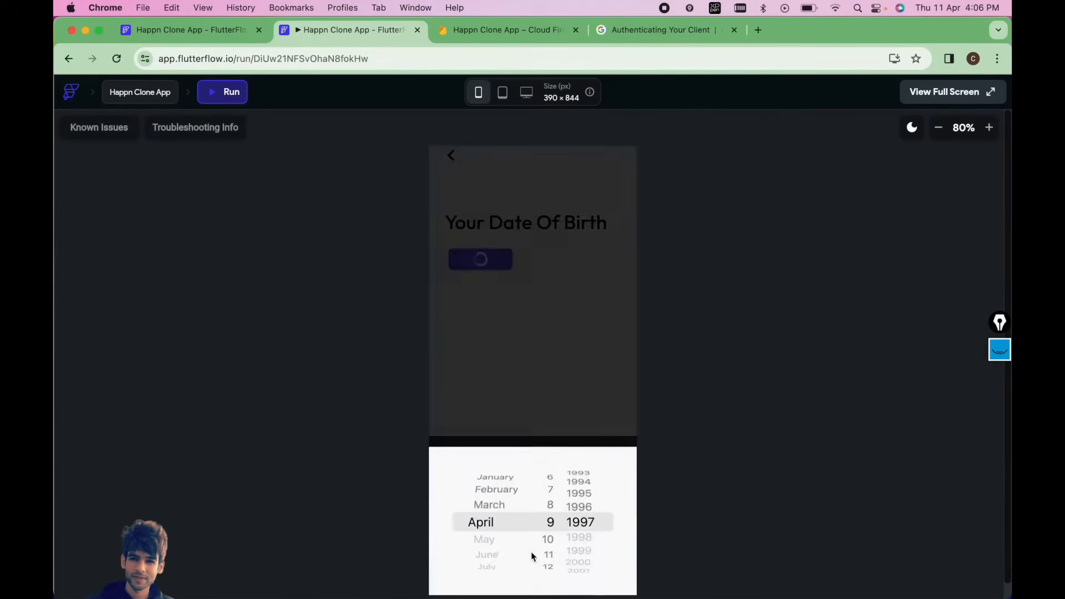
drag(581, 511, 580, 426)
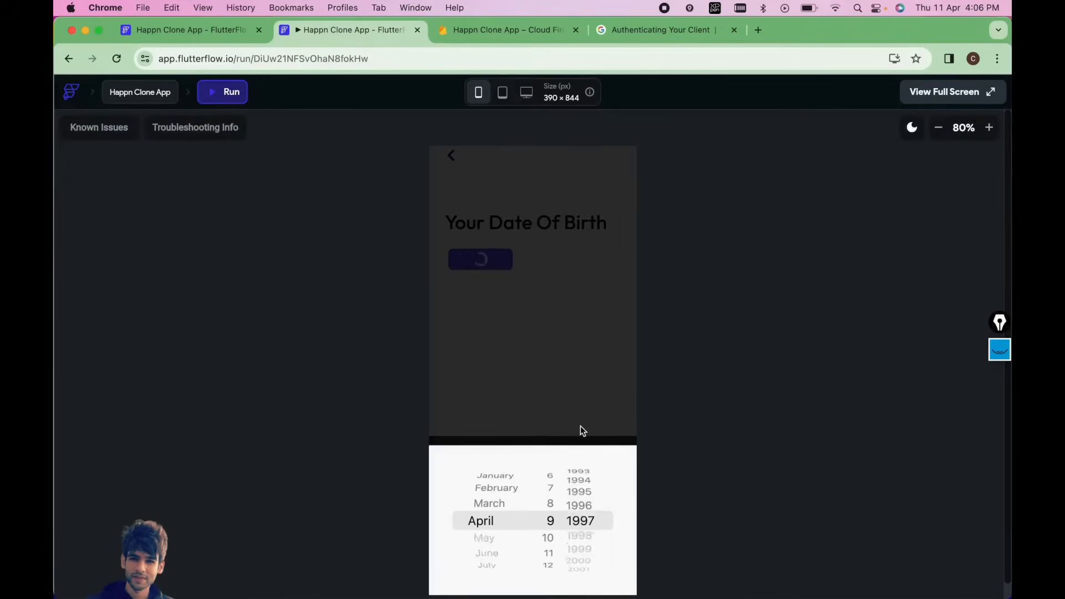
drag(581, 527, 581, 428)
drag(582, 545, 584, 425)
drag(583, 501, 573, 571)
click(548, 357)
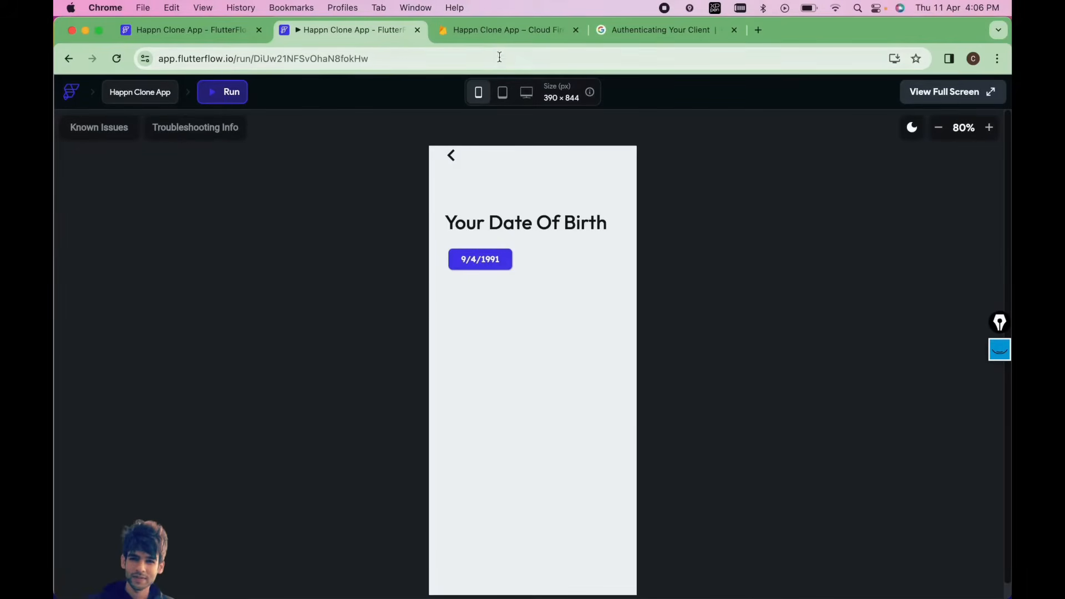
click(485, 31)
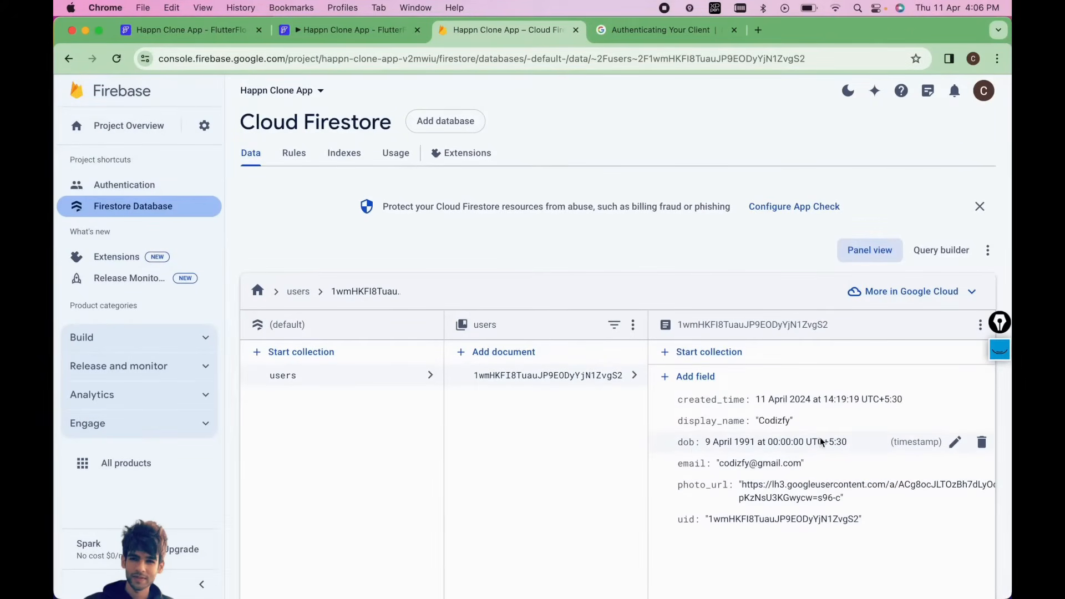
- Return to the running app and try to update the date of birth to a more recent year
click(355, 32)
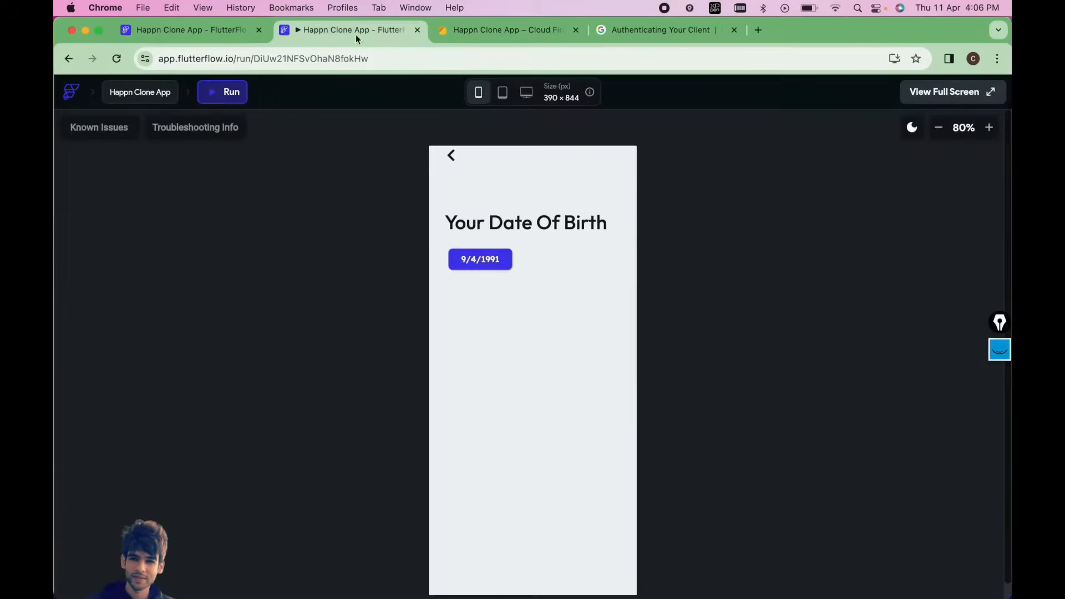
click(492, 262)
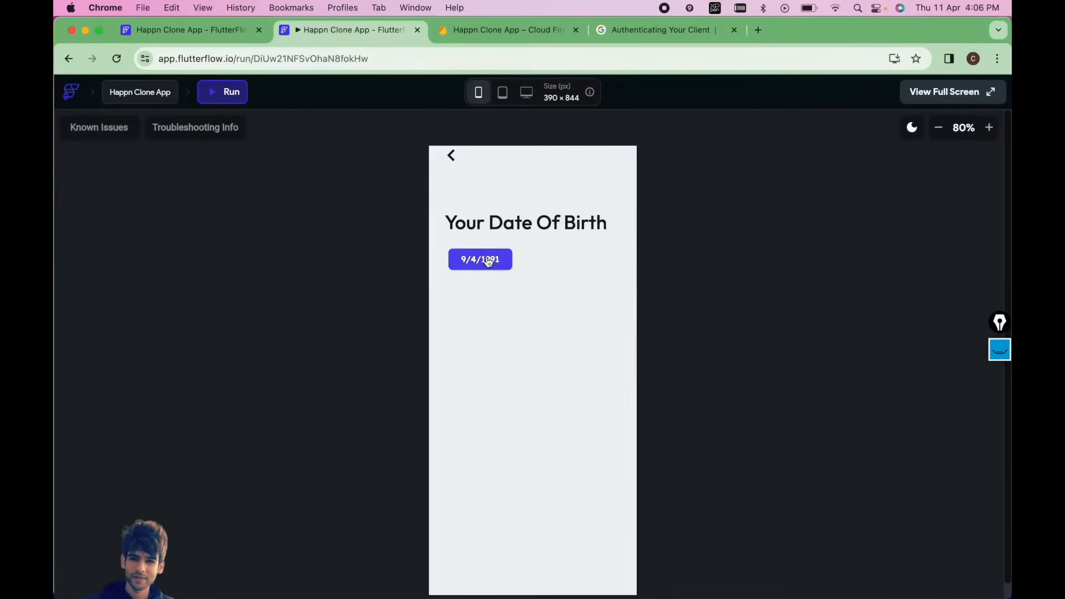
click(540, 557)
drag(572, 537, 570, 434)
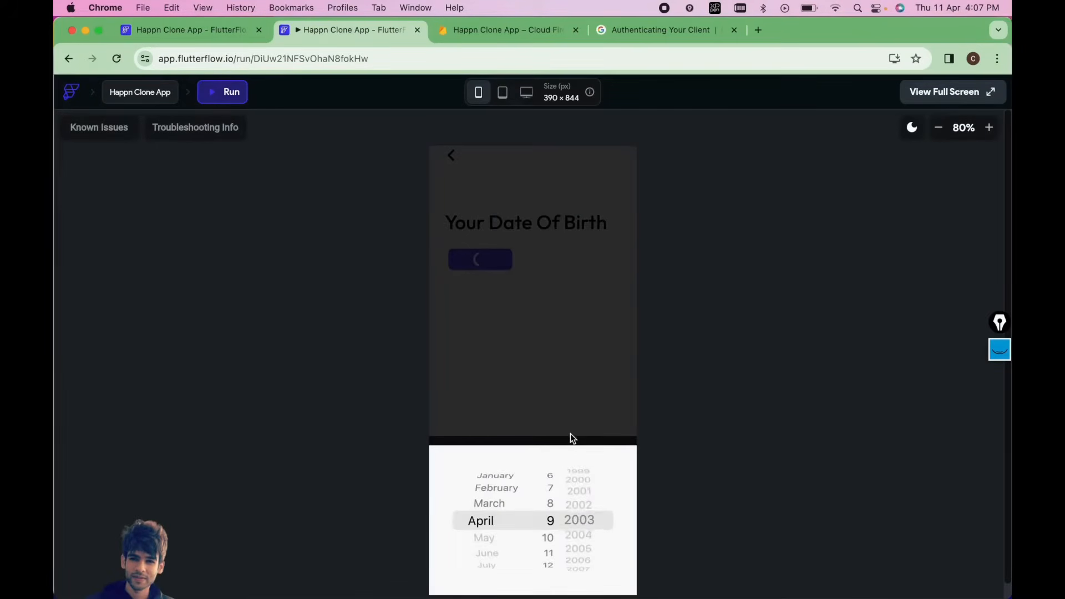
click(528, 392)
- Review the default date in the Update button's Date/Time Picker action, turn on Allow Future Date, and close the action flow editor
click(219, 34)
click(530, 389)
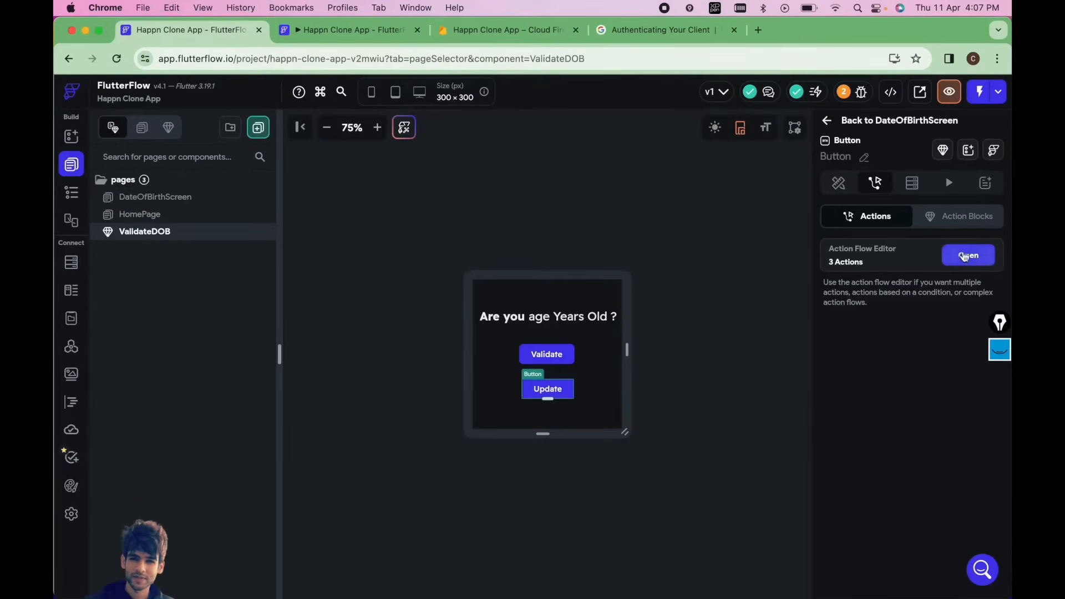
click(967, 255)
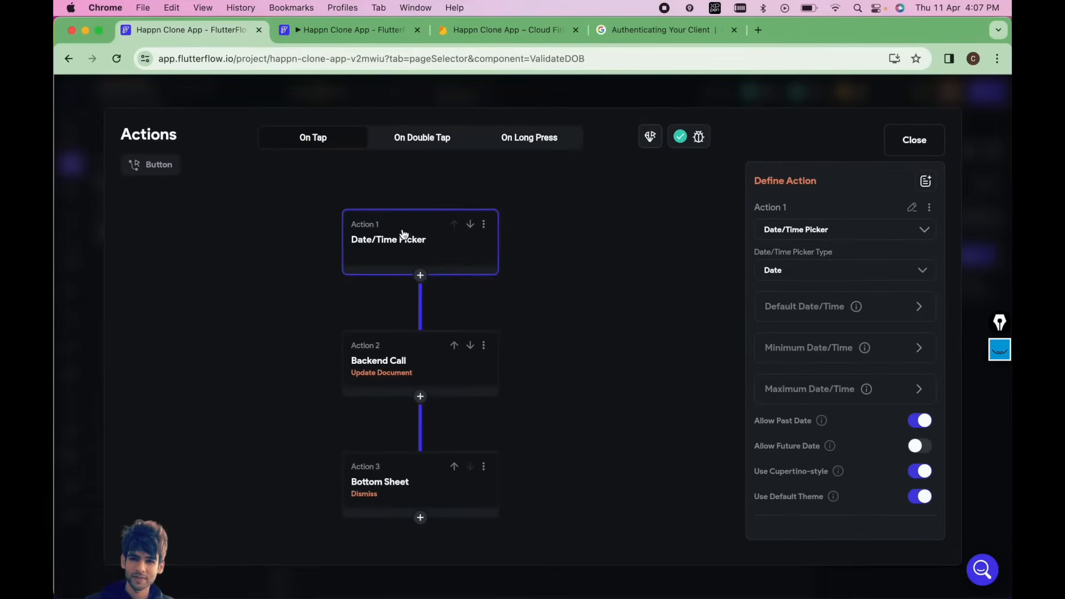
click(817, 319)
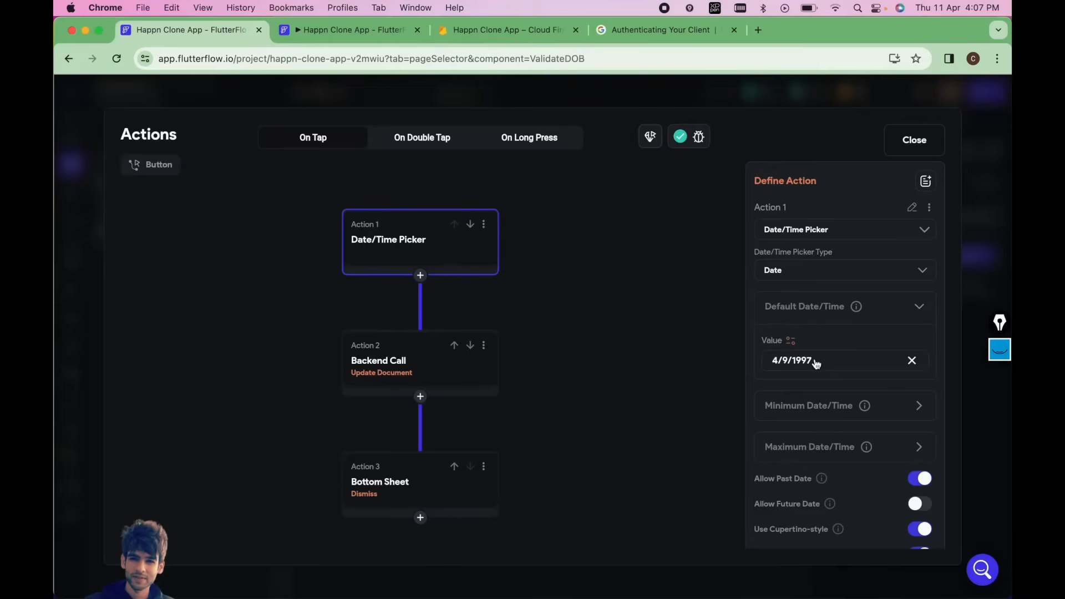
scroll(843, 424, down, 2)
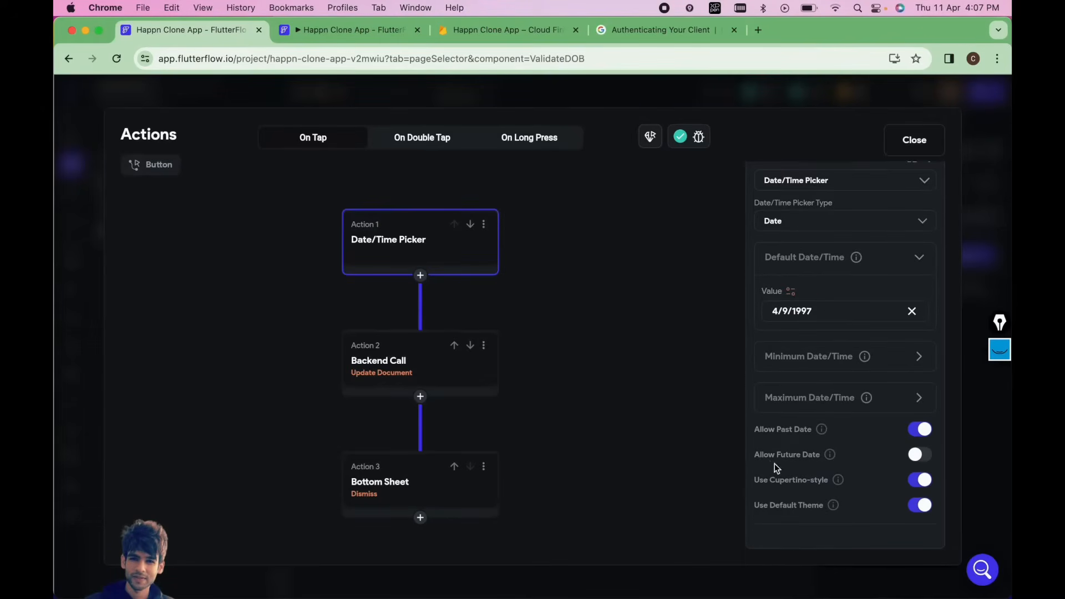
click(919, 455)
click(913, 143)
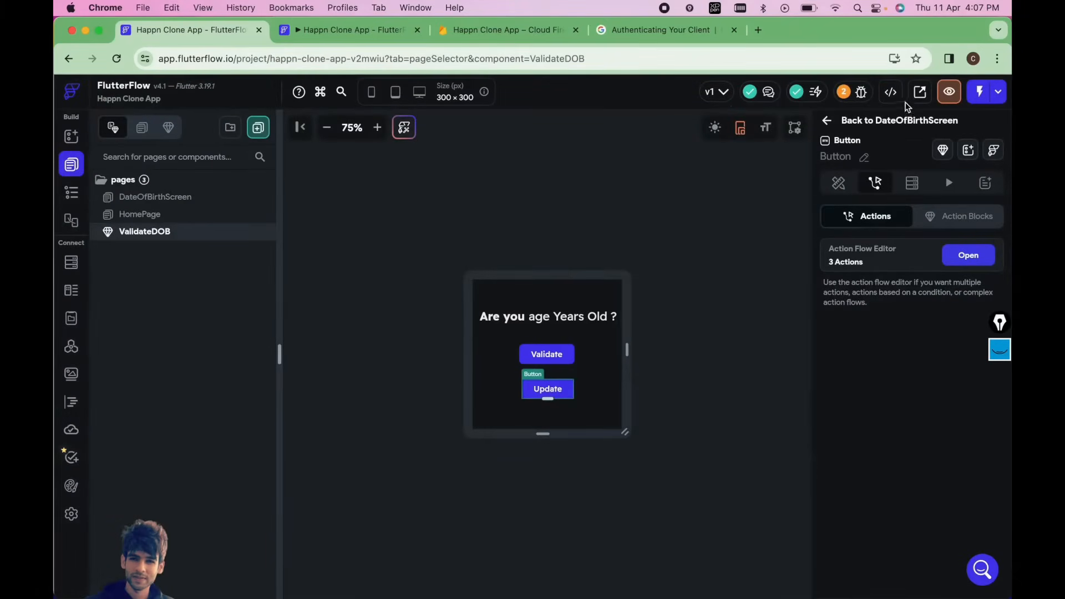
- Preview the DateOfBirthScreen page and open the date picker through the Update option in its bottom sheet
click(949, 91)
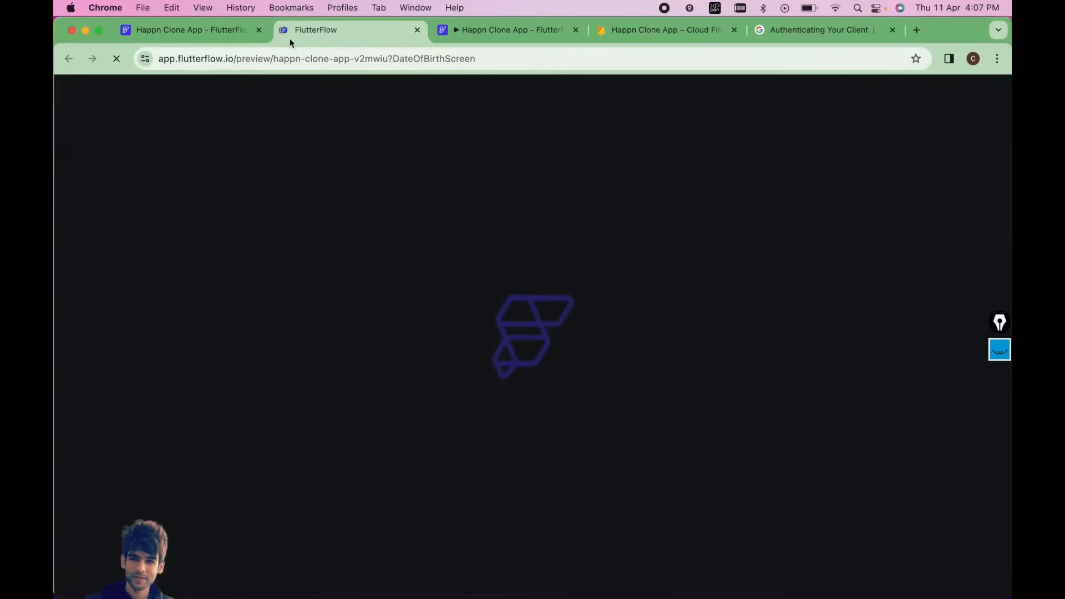
click(477, 30)
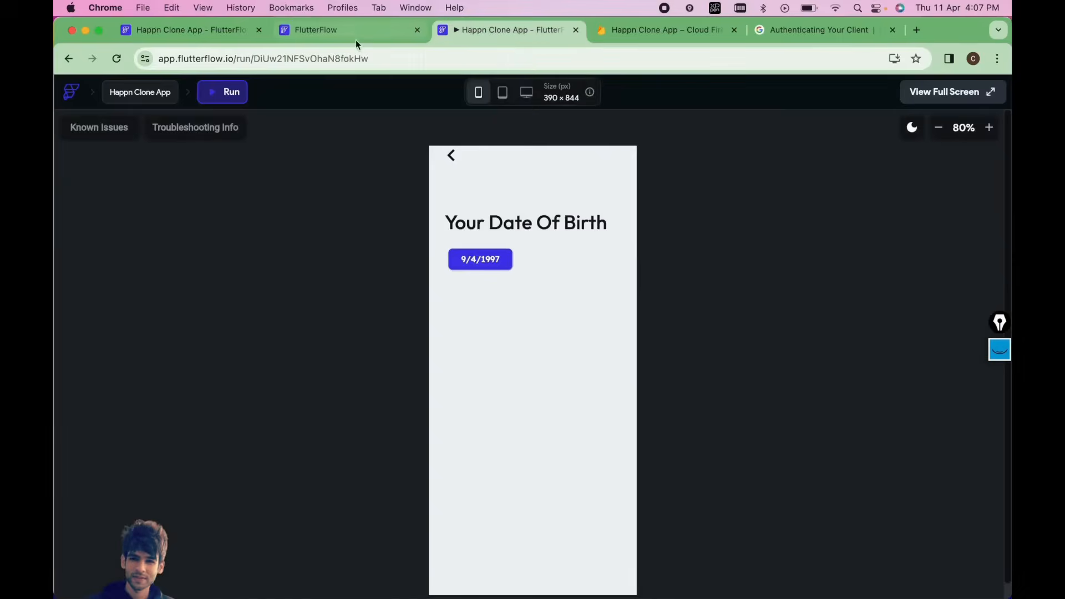
click(356, 37)
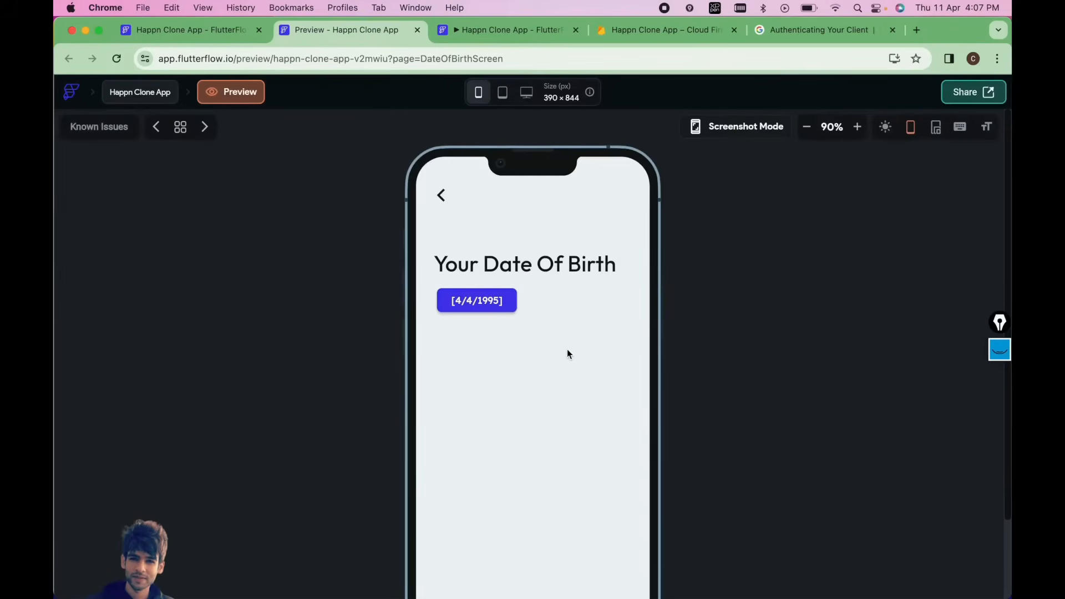
click(807, 127)
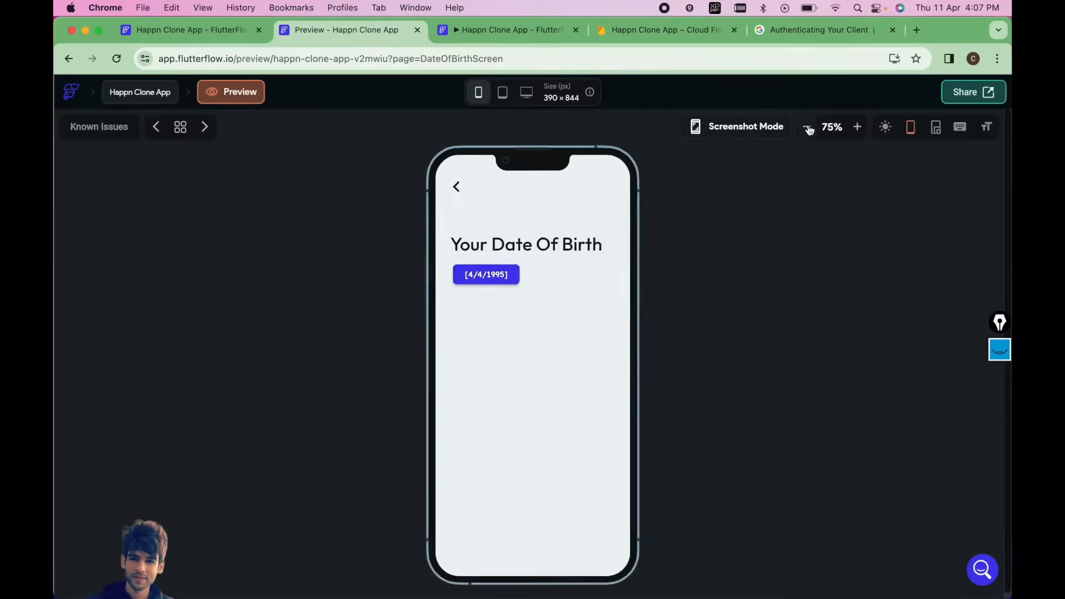
click(505, 276)
click(535, 507)
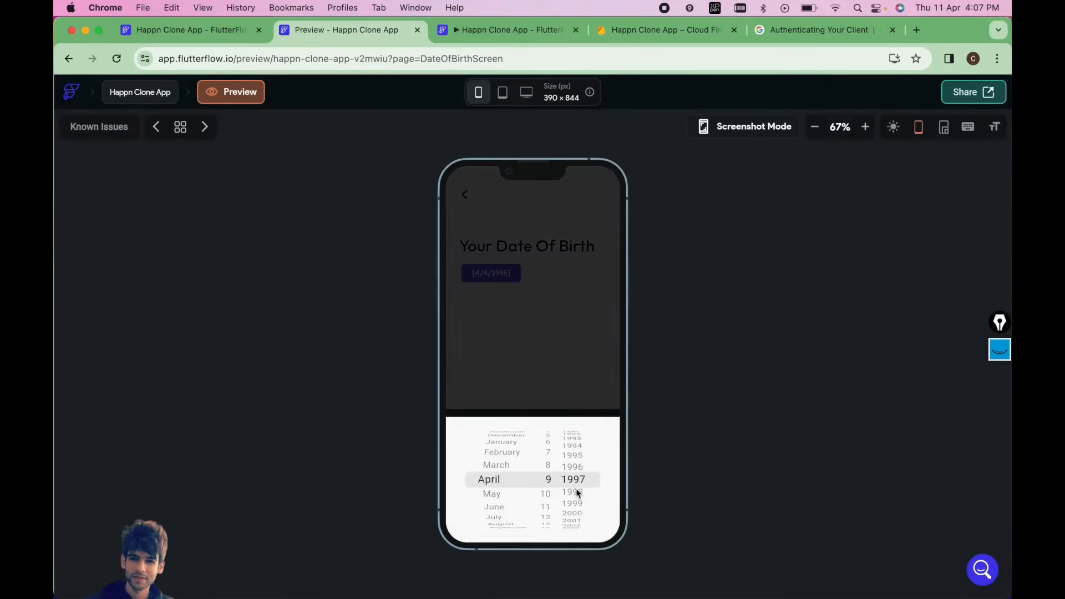
- Test the preview's date picker by moving through later and earlier years, reopening it and confirming a date
drag(577, 471, 575, 406)
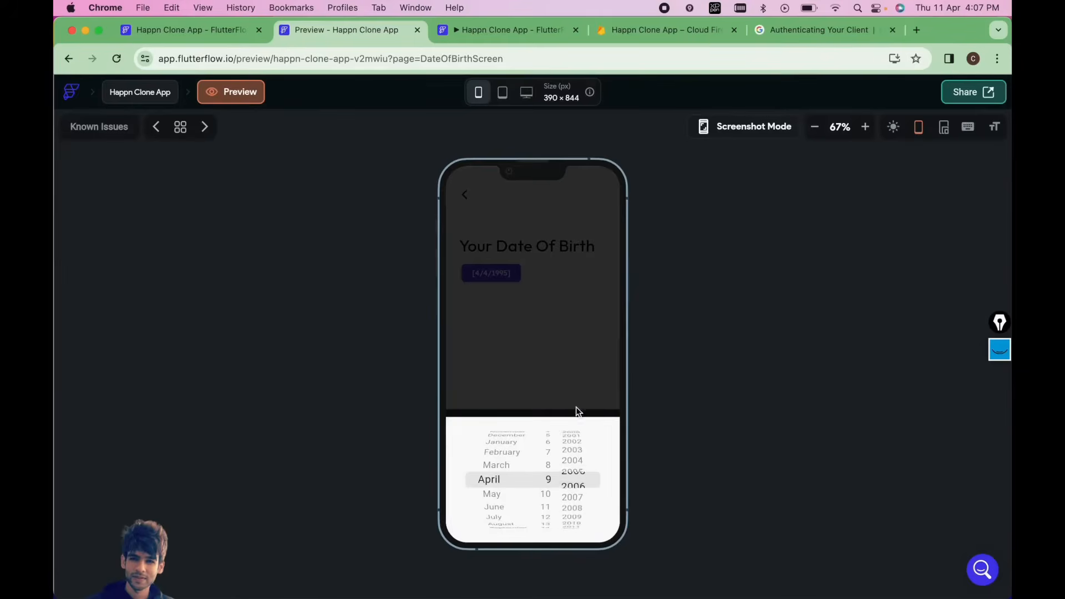
drag(573, 487, 575, 514)
click(580, 409)
click(535, 511)
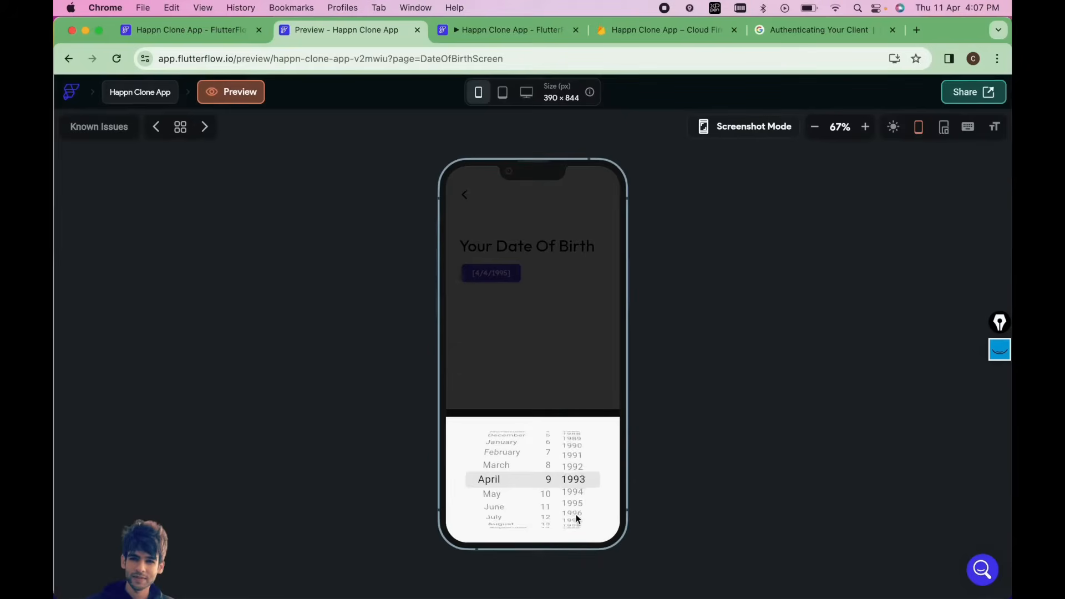
click(558, 345)
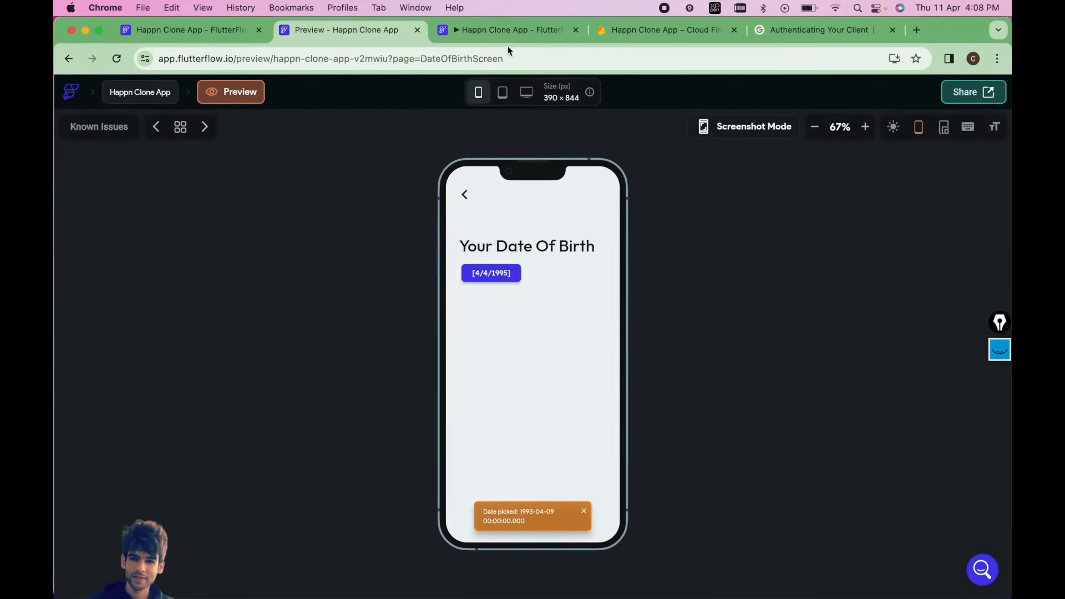
- Compare the preview with the running build, then close the preview and return to the project editor
click(508, 30)
click(355, 31)
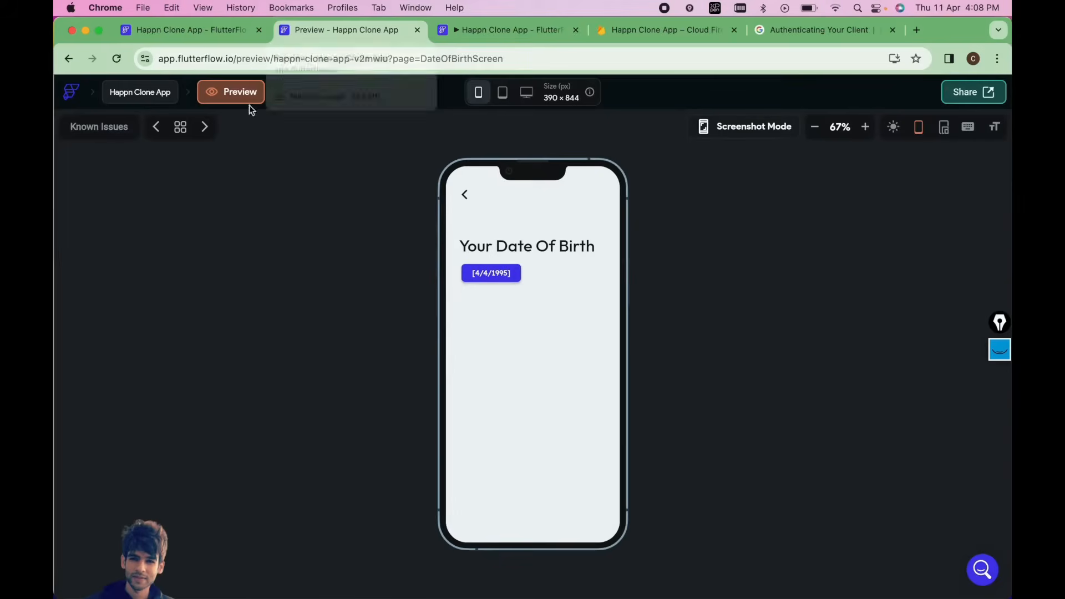
click(508, 30)
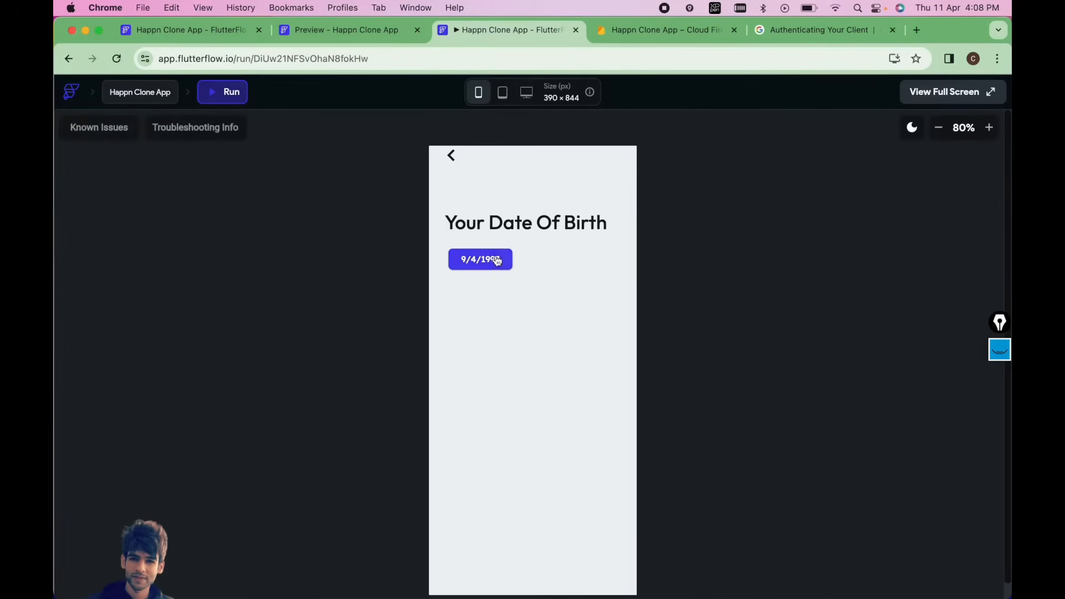
click(418, 30)
click(239, 34)
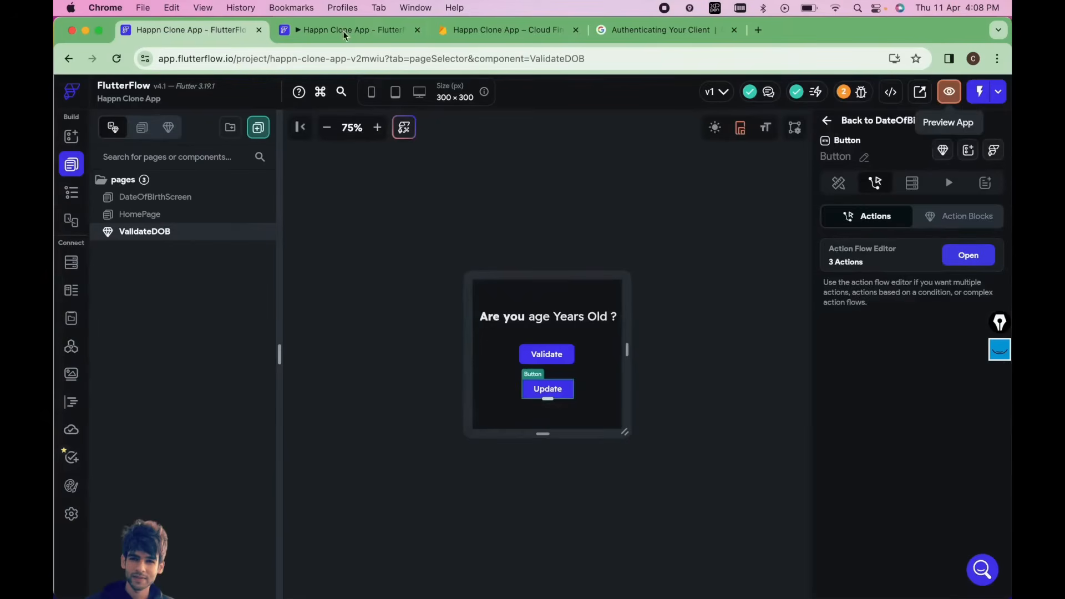
- Launch a new test run of the project and display the date of birth screen in the fresh build
click(683, 298)
click(998, 91)
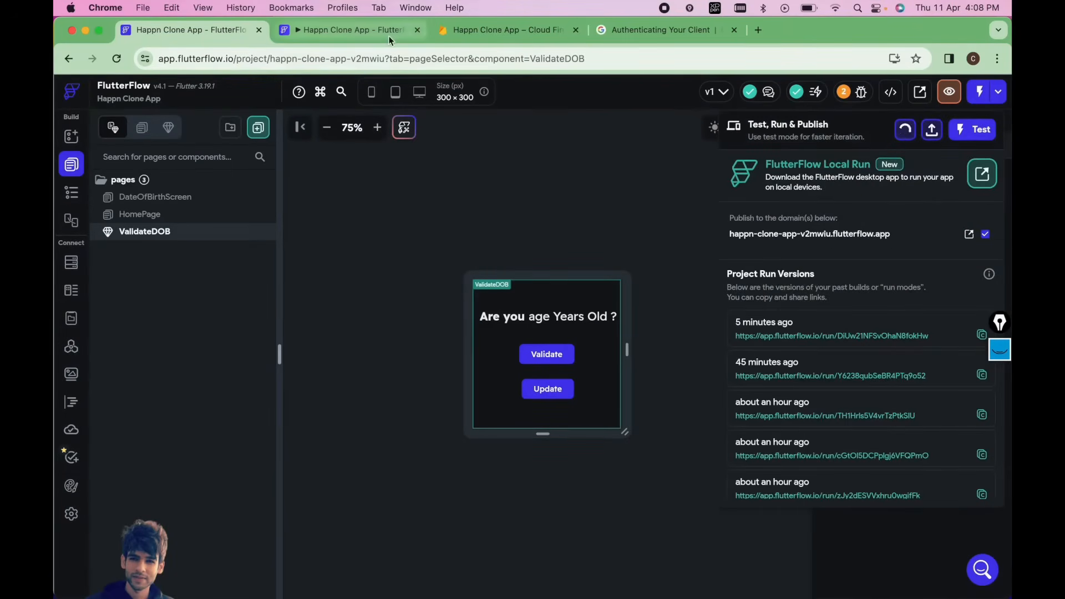
click(388, 35)
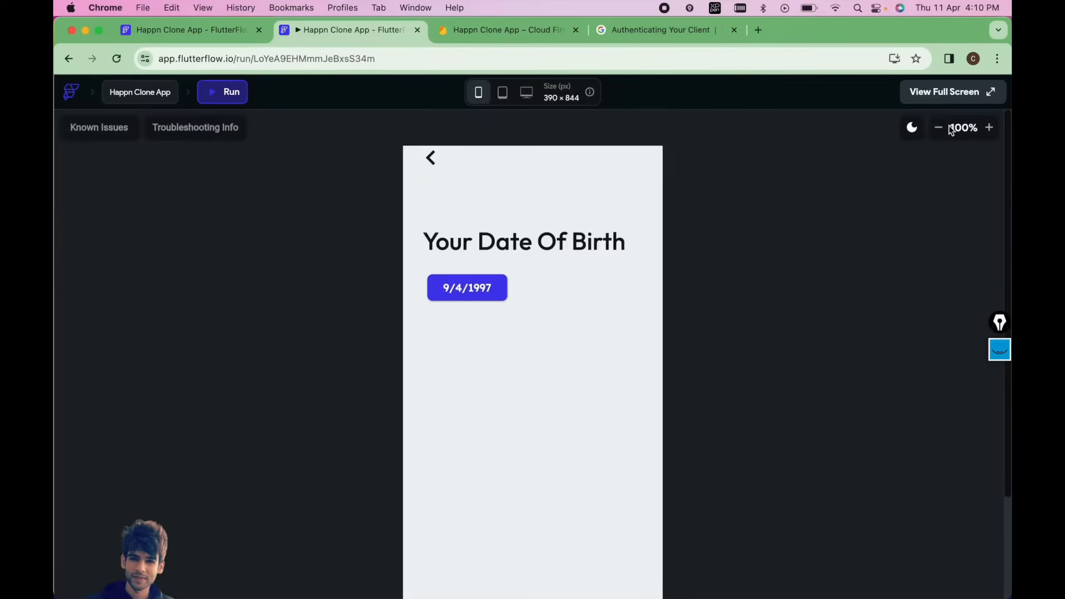
click(945, 128)
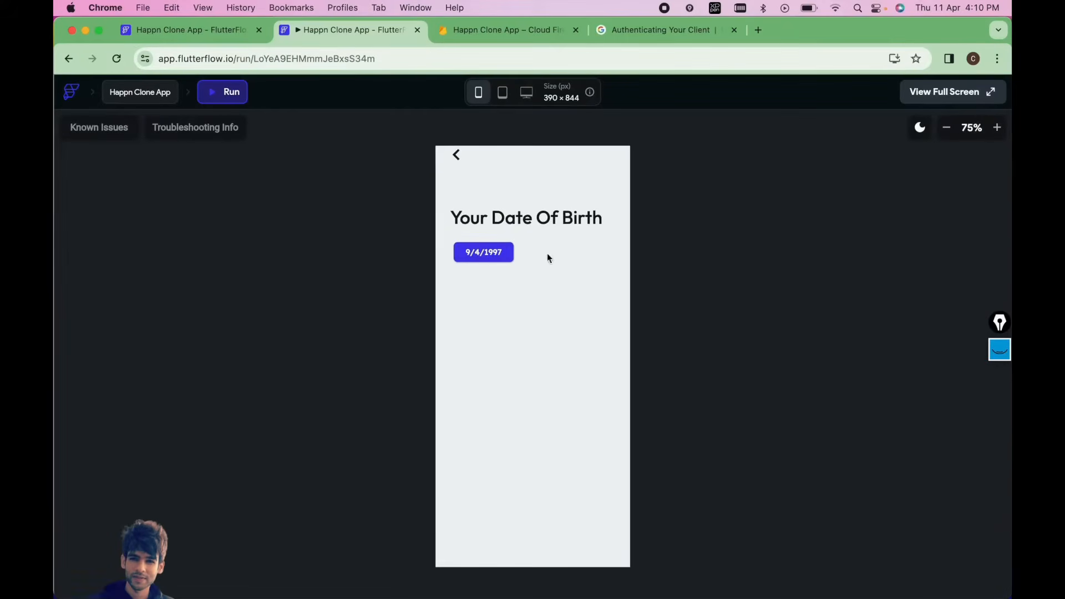
- Store a date of birth with a later year through the running build's date picker and check the dob field in Firestore
click(482, 253)
click(537, 525)
scroll(583, 519, down, 7)
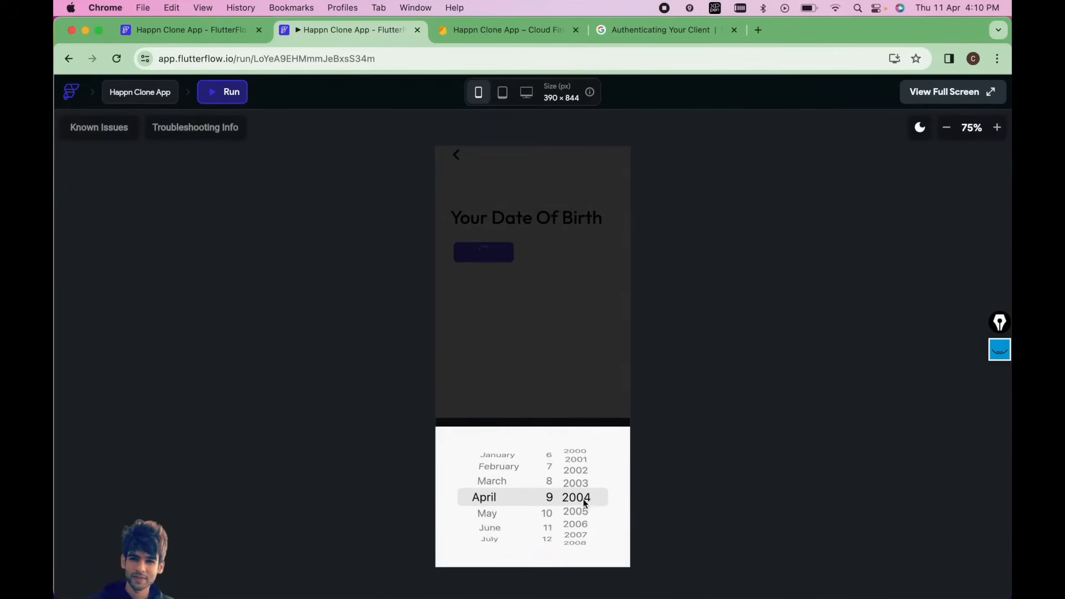
click(559, 407)
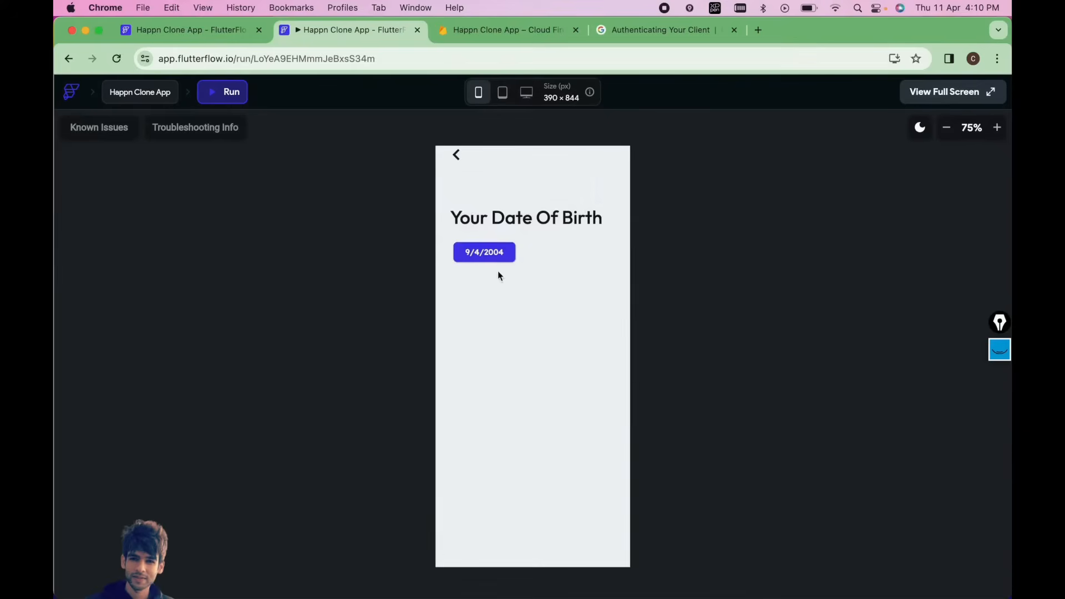
click(505, 30)
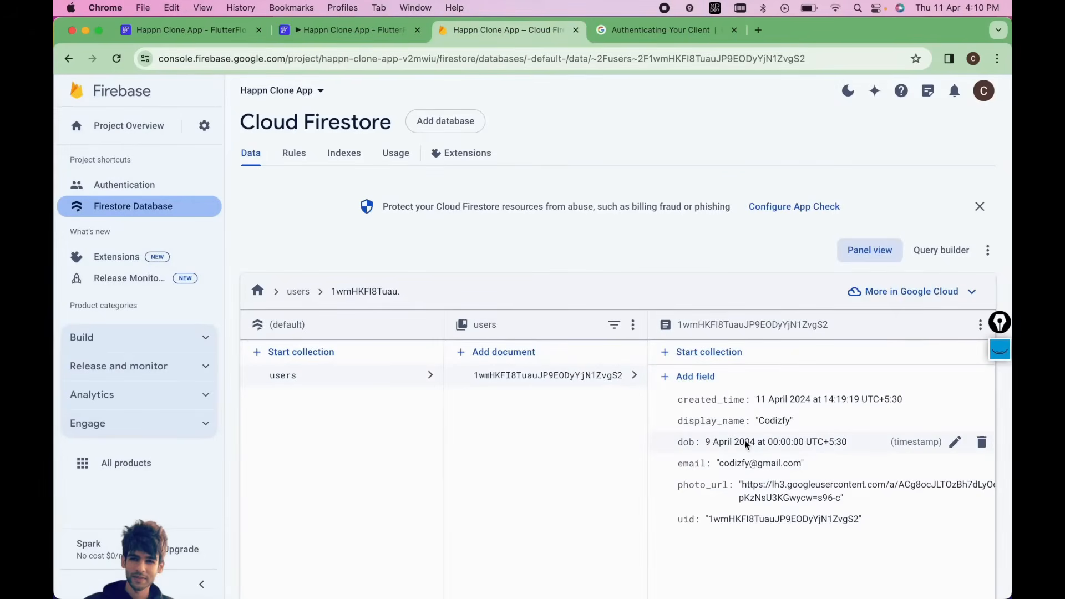
- Return to the project editor, review the ValidateDOB component and outline its age placeholder with a yellow Epic Pen annotation
key(super+1)
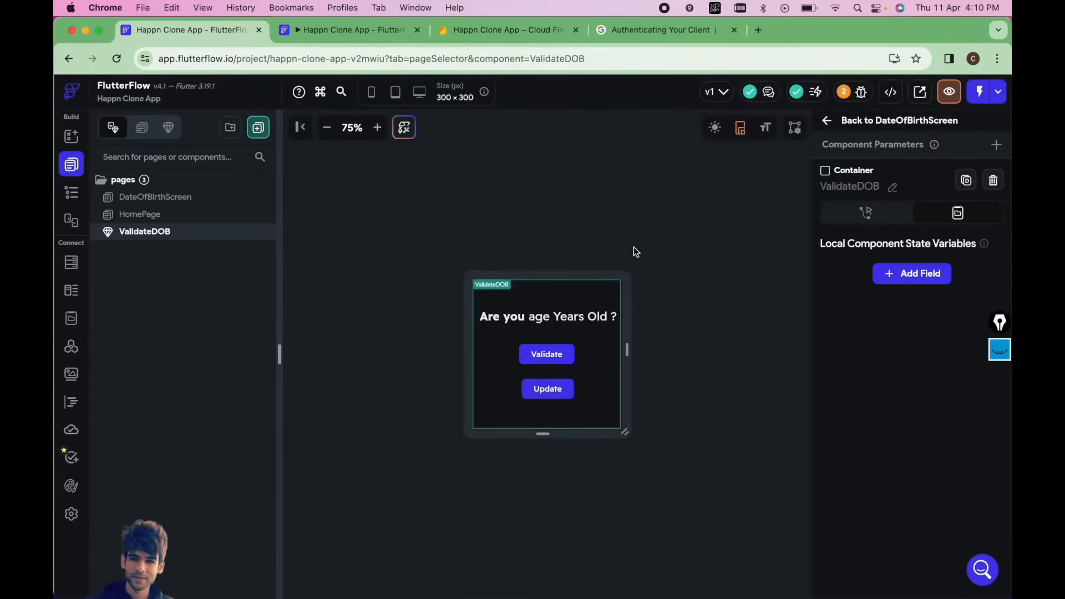
click(147, 218)
click(166, 200)
click(147, 216)
click(150, 232)
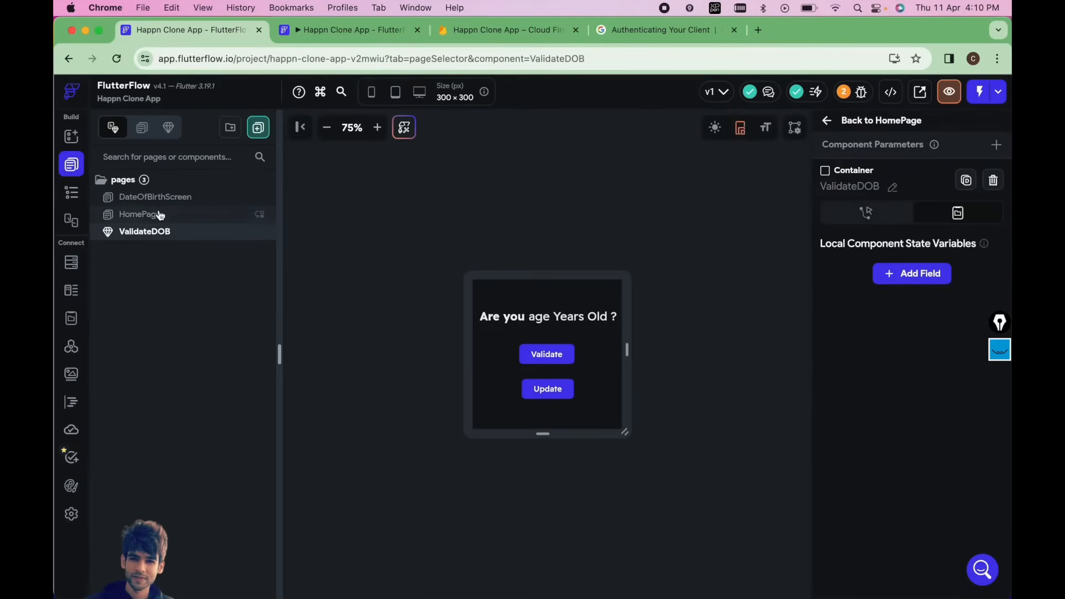
click(1001, 355)
mouse_move(549, 308)
mouse_down()
mouse_move(527, 332)
mouse_move(550, 308)
mouse_up()
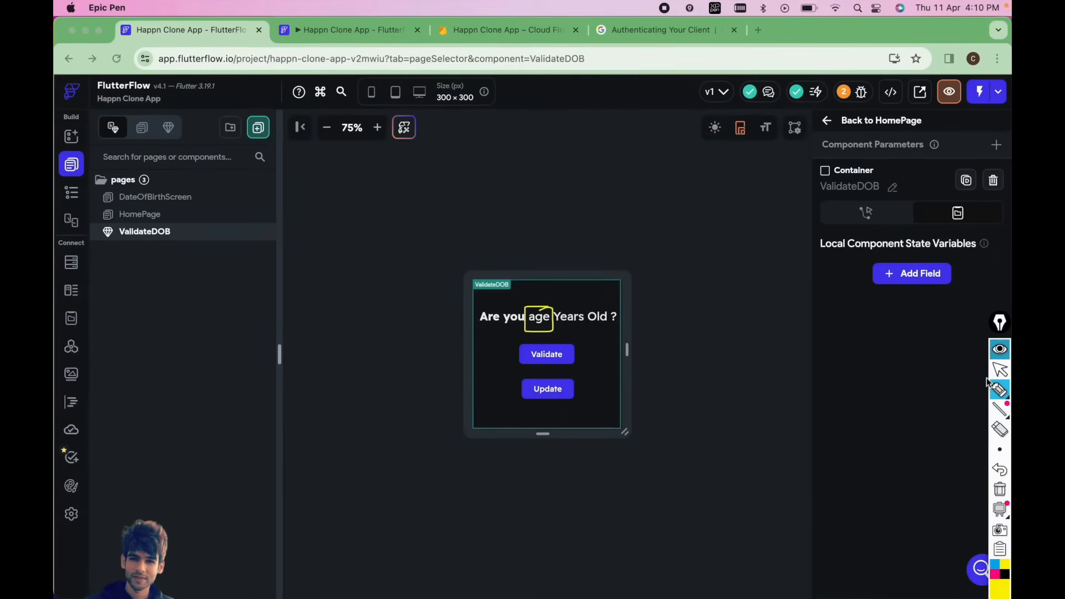
click(1000, 349)
- Set another date of birth in the running build by choosing a new month, day and year in the date picker
click(369, 31)
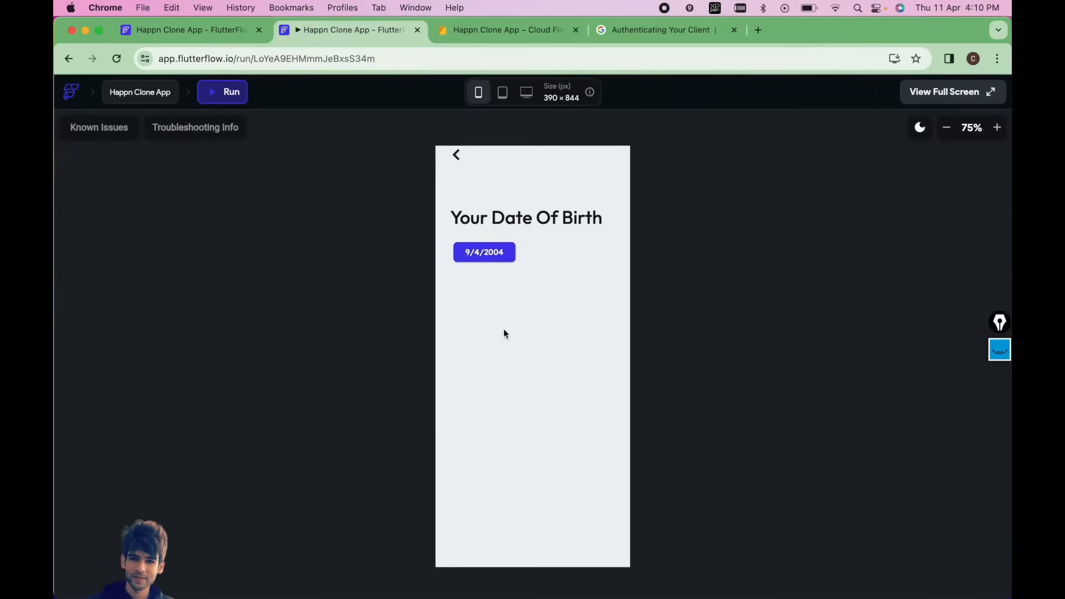
click(498, 253)
click(532, 494)
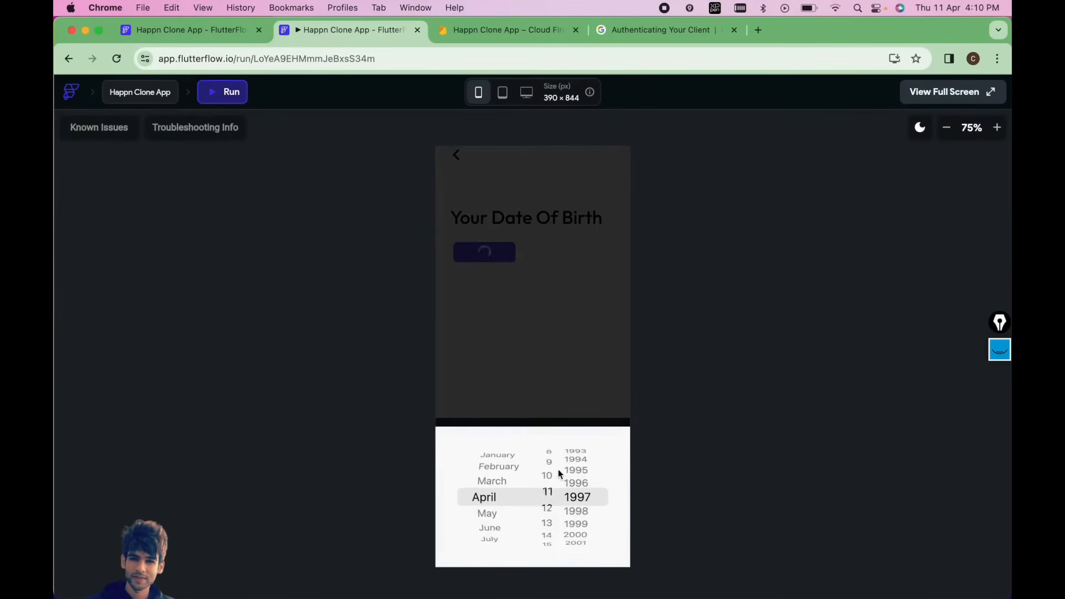
scroll(491, 482, down, 2)
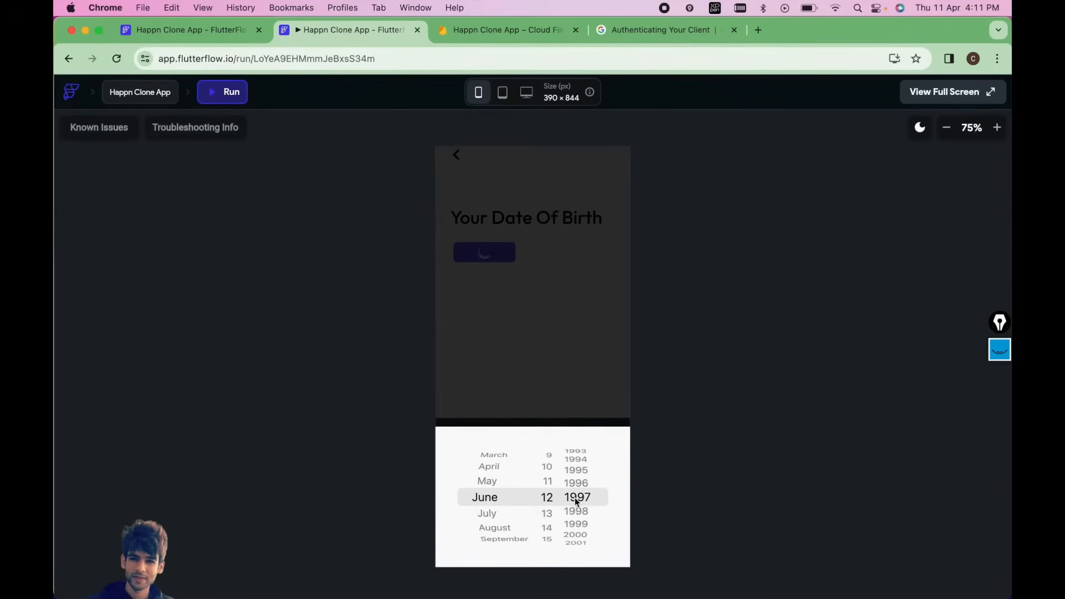
click(561, 357)
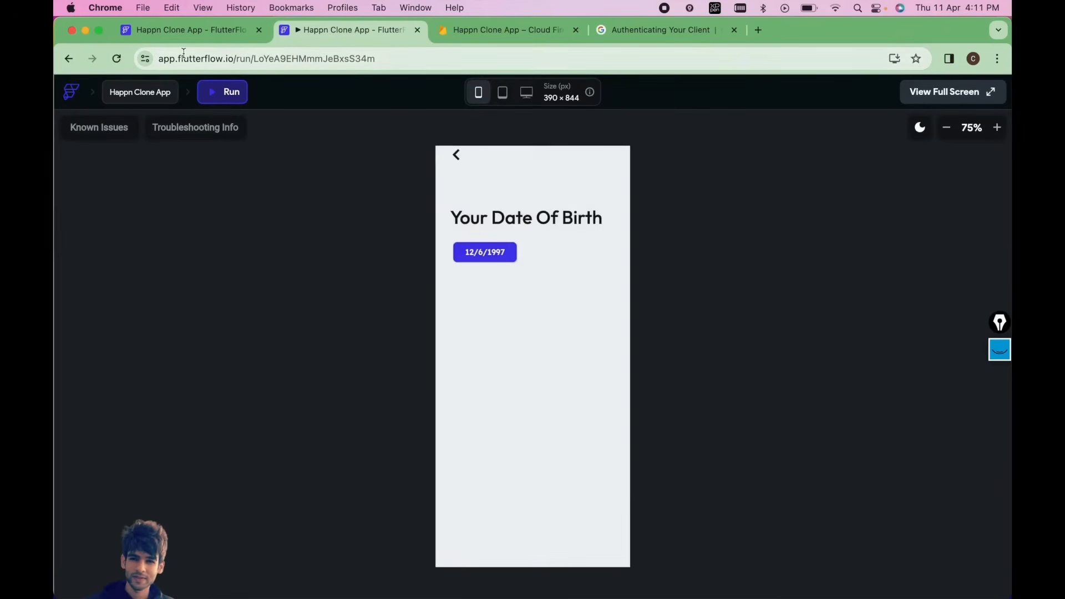
- Annotate the ValidateDOB component in the project editor with a yellow arrow pointing down to the age placeholder
click(194, 33)
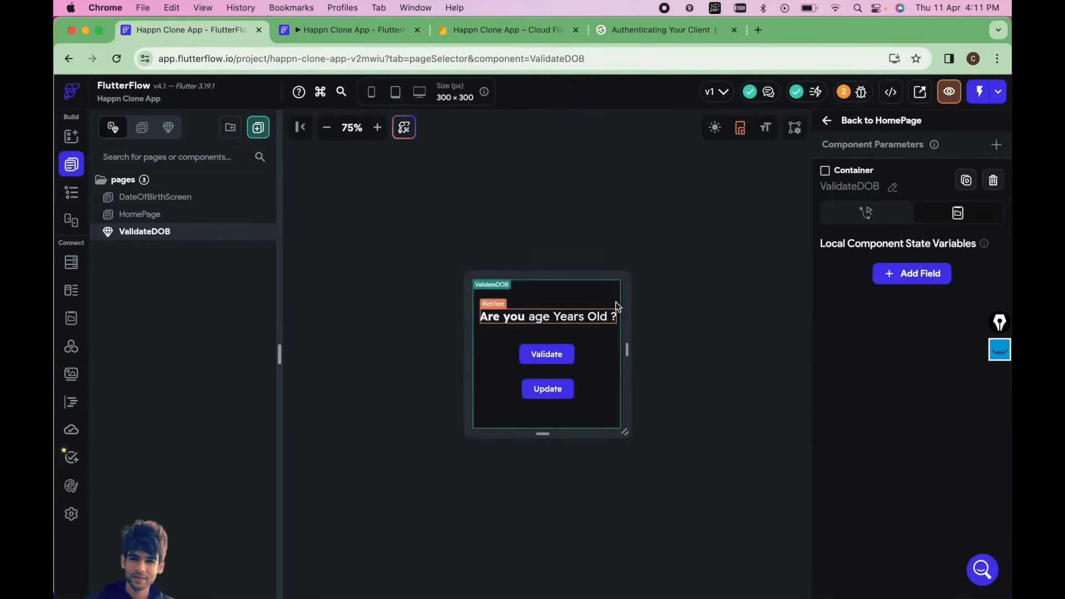
click(1006, 351)
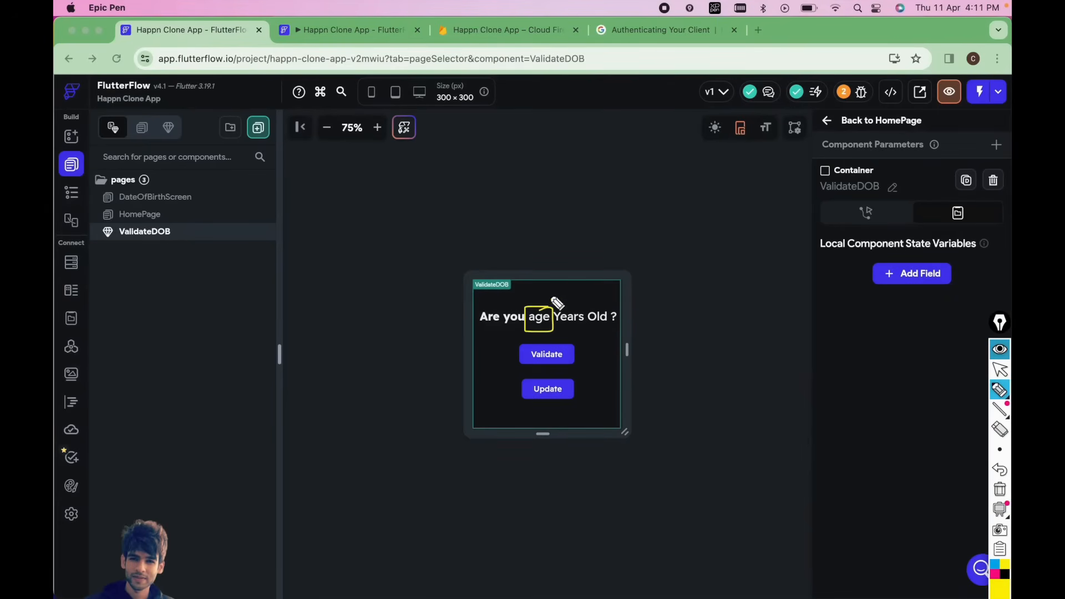
drag(539, 306, 543, 218)
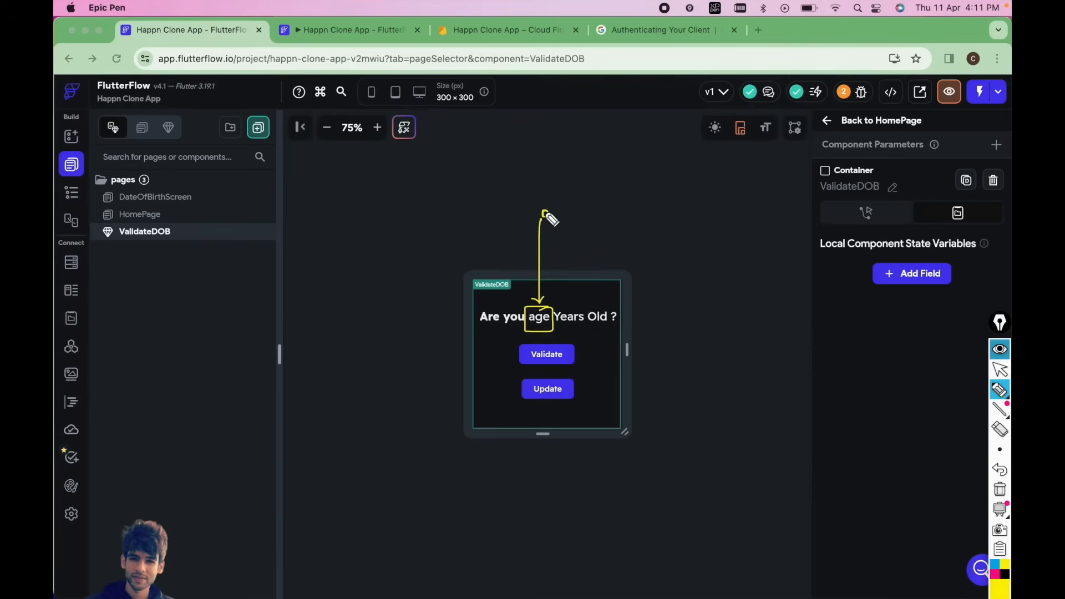
drag(545, 301, 548, 297)
click(1003, 356)
- Check the user document's dob field in Firestore, and view DateOfBirthScreen and the ValidateDOB component in the project editor
click(494, 33)
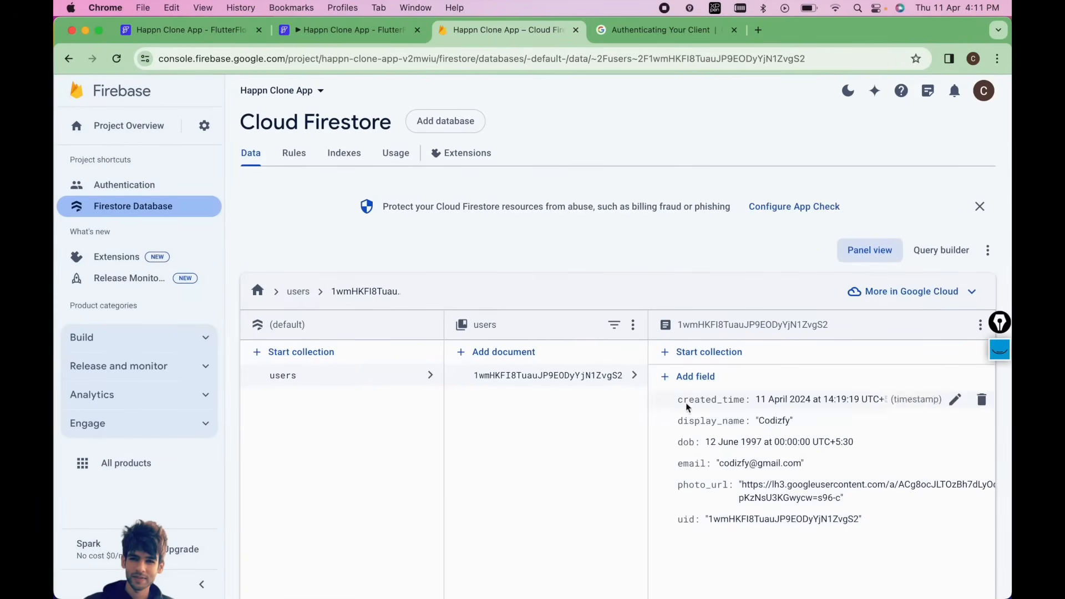
click(191, 31)
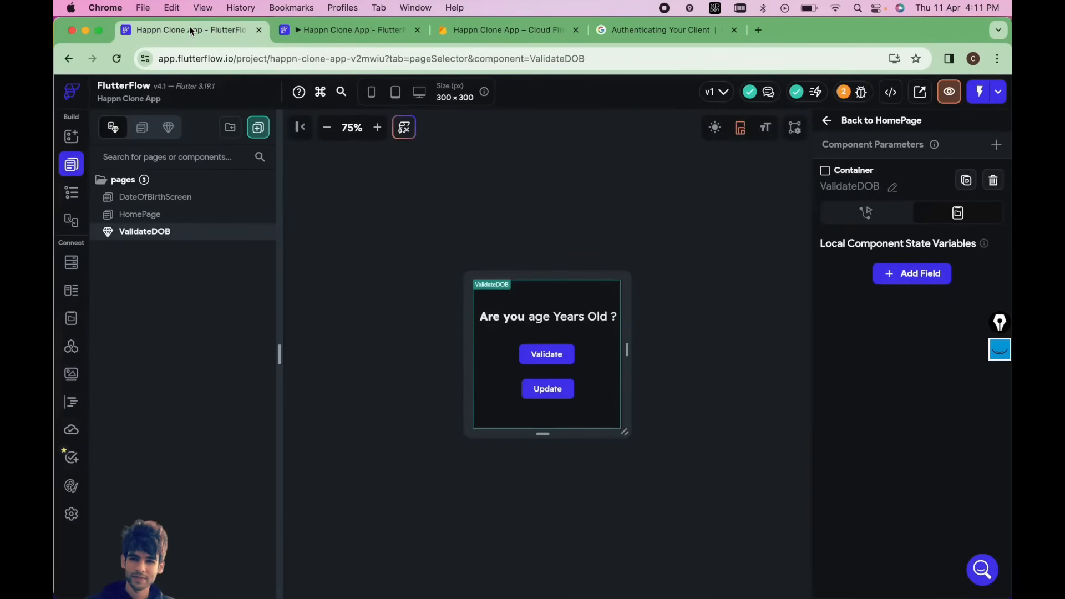
click(149, 198)
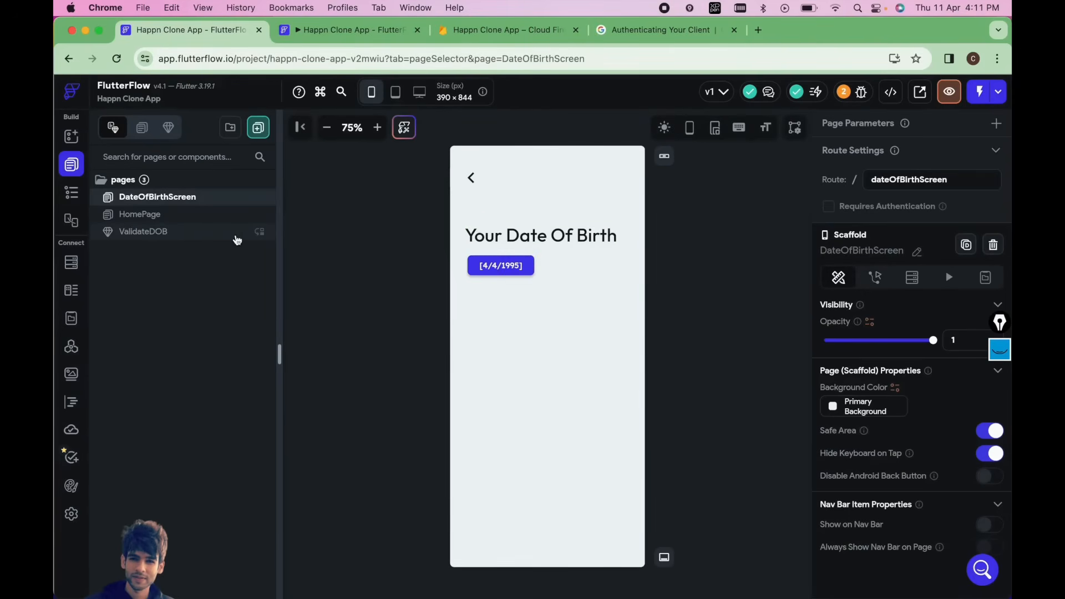
click(191, 236)
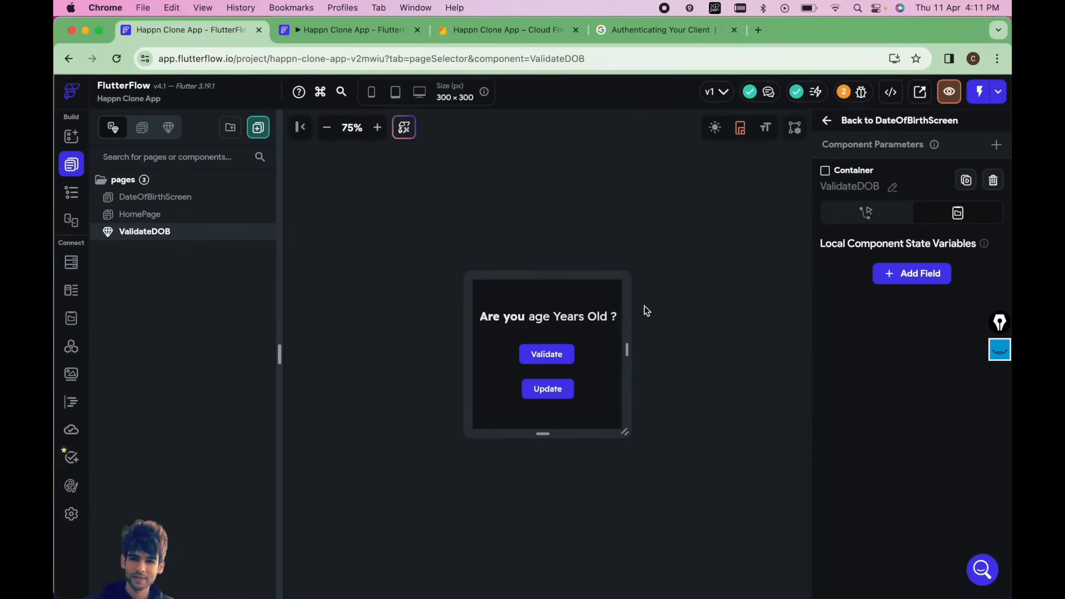